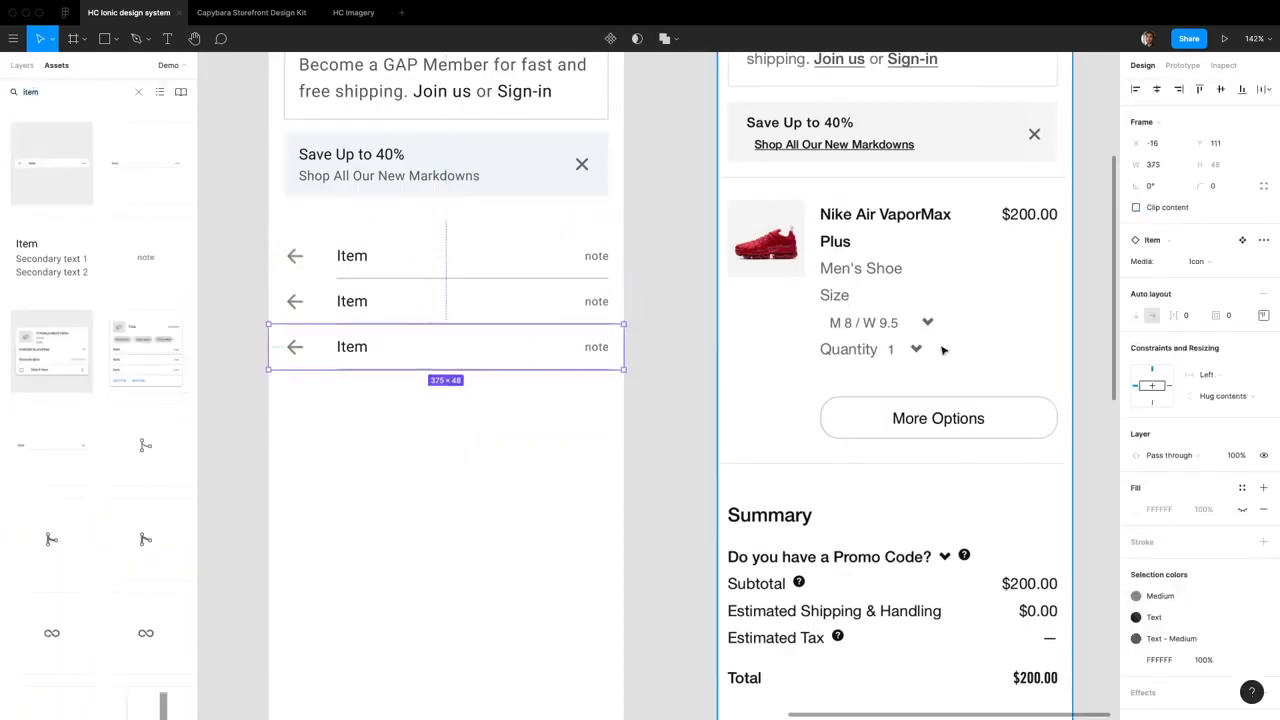
key(shift+a)
click(70, 482)
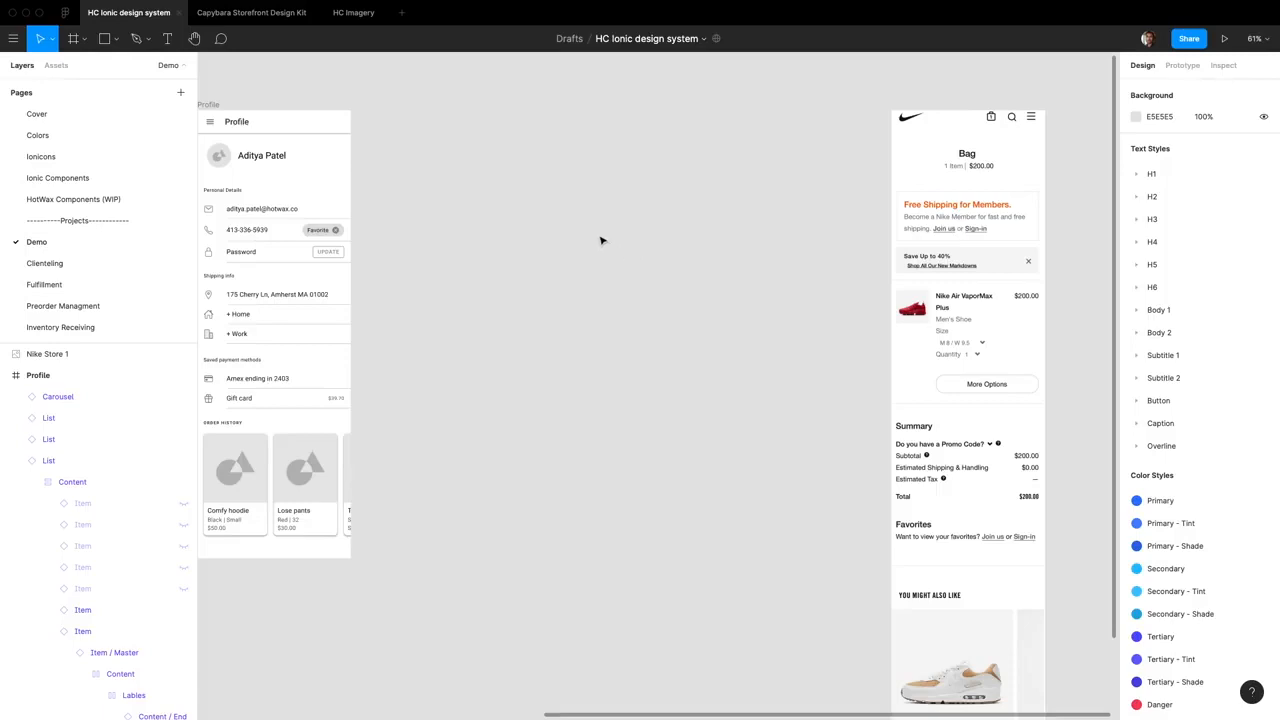
Examine the existing Product Detail and Profile screens and the Nike Store bag page used as reference.
scroll(579, 248, left, 3)
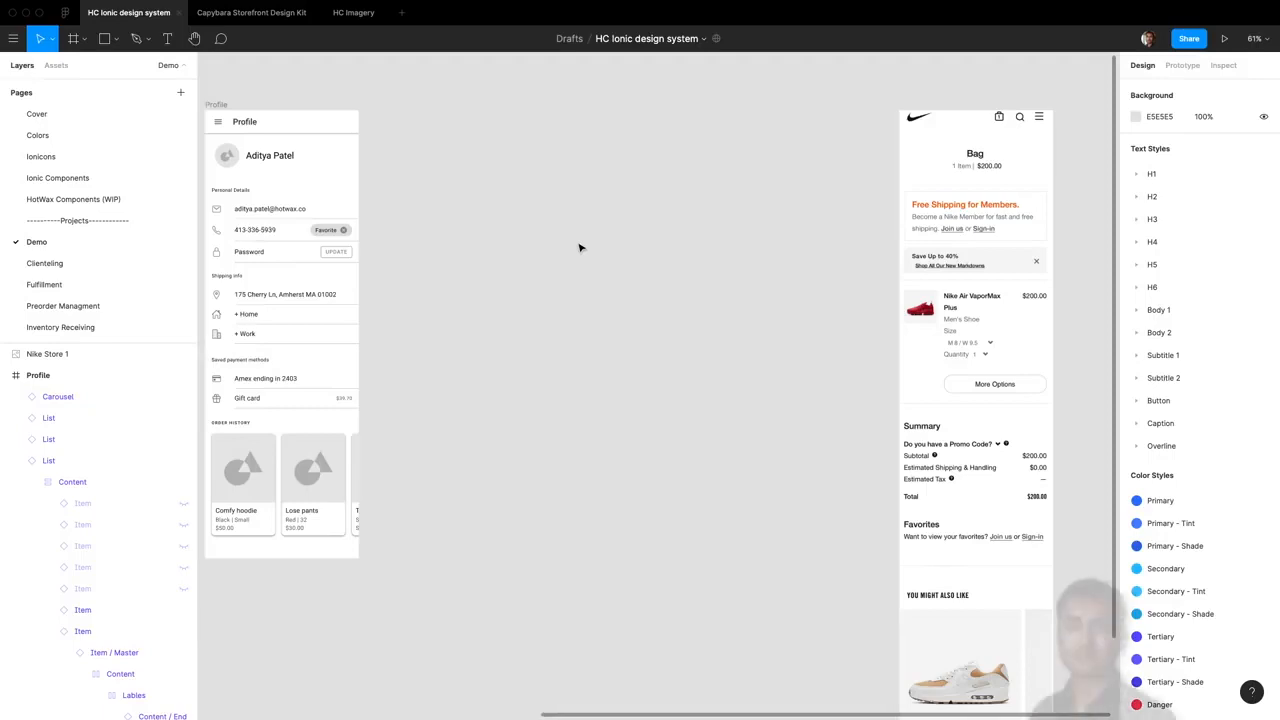
scroll(545, 248, left, 15)
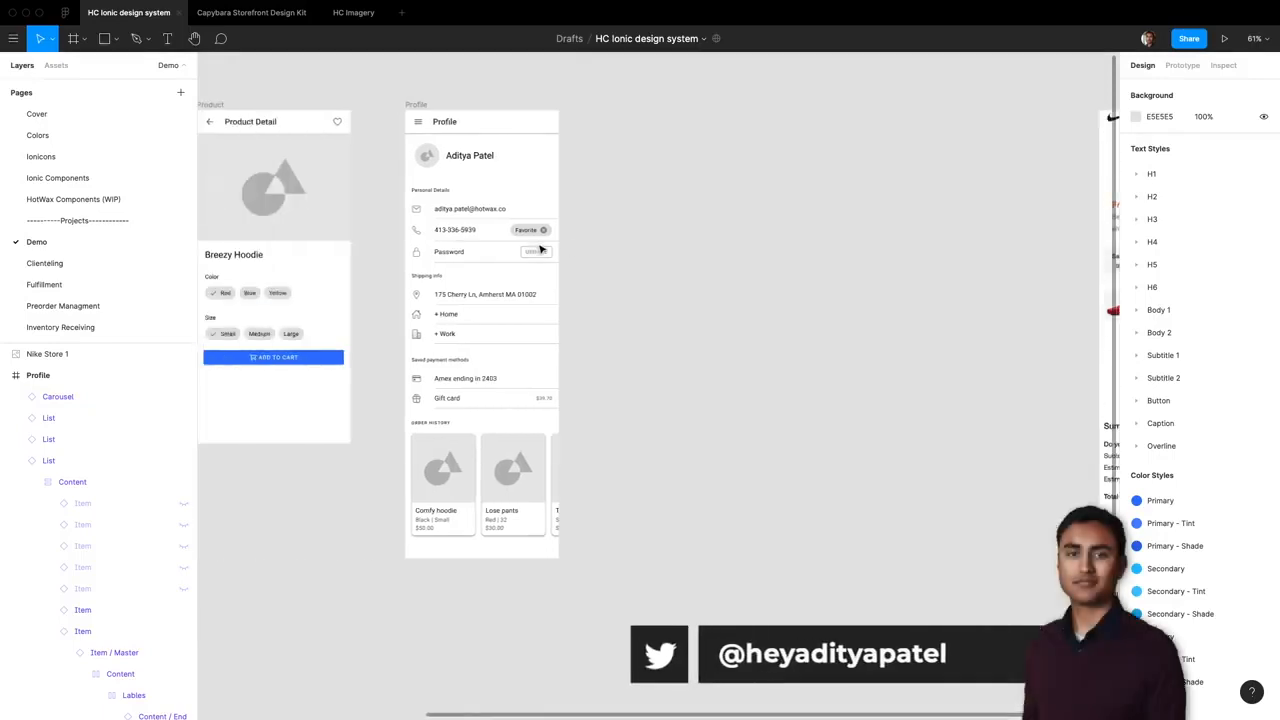
scroll(520, 250, right, 15)
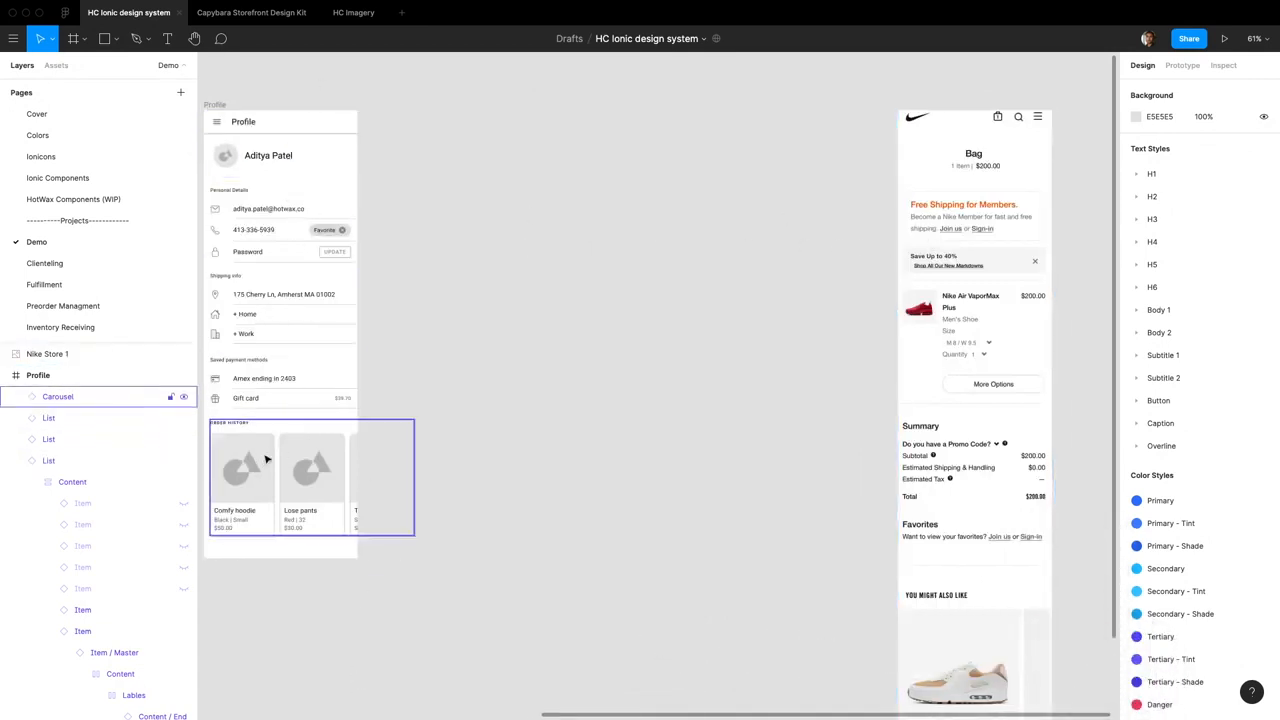
scroll(977, 237, down, 4)
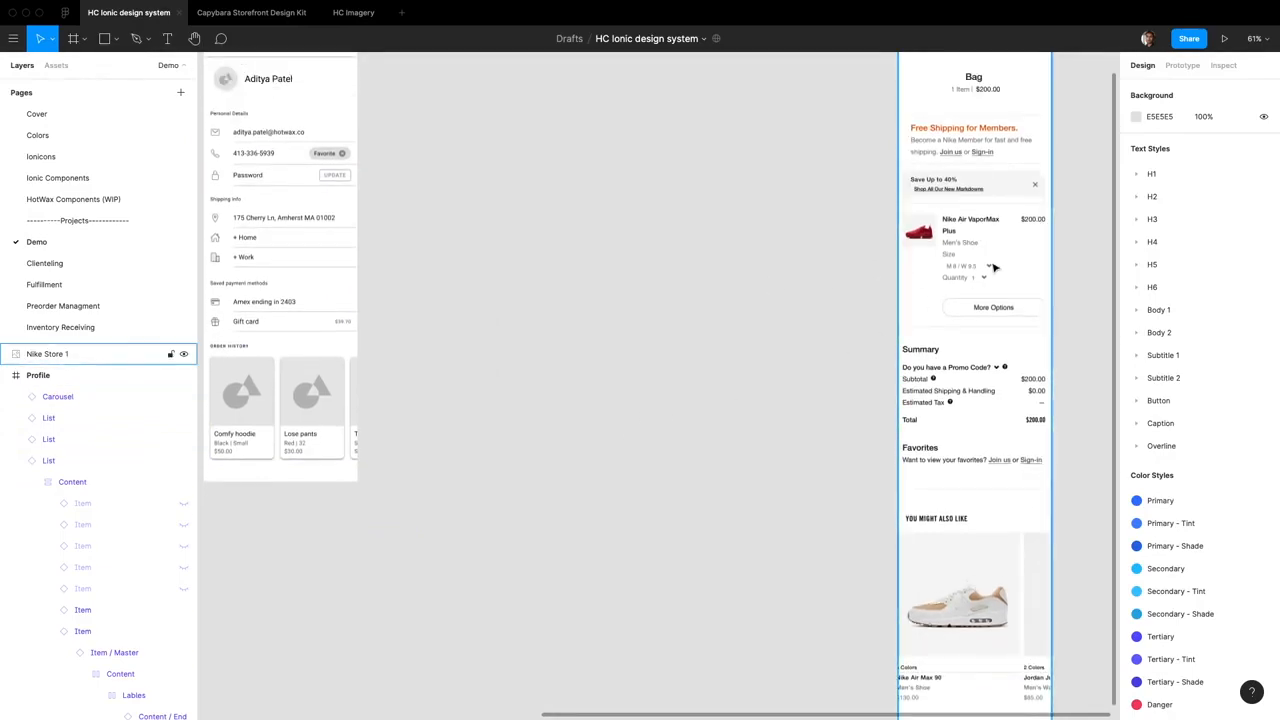
scroll(978, 270, up, 10)
scroll(978, 270, down, 7)
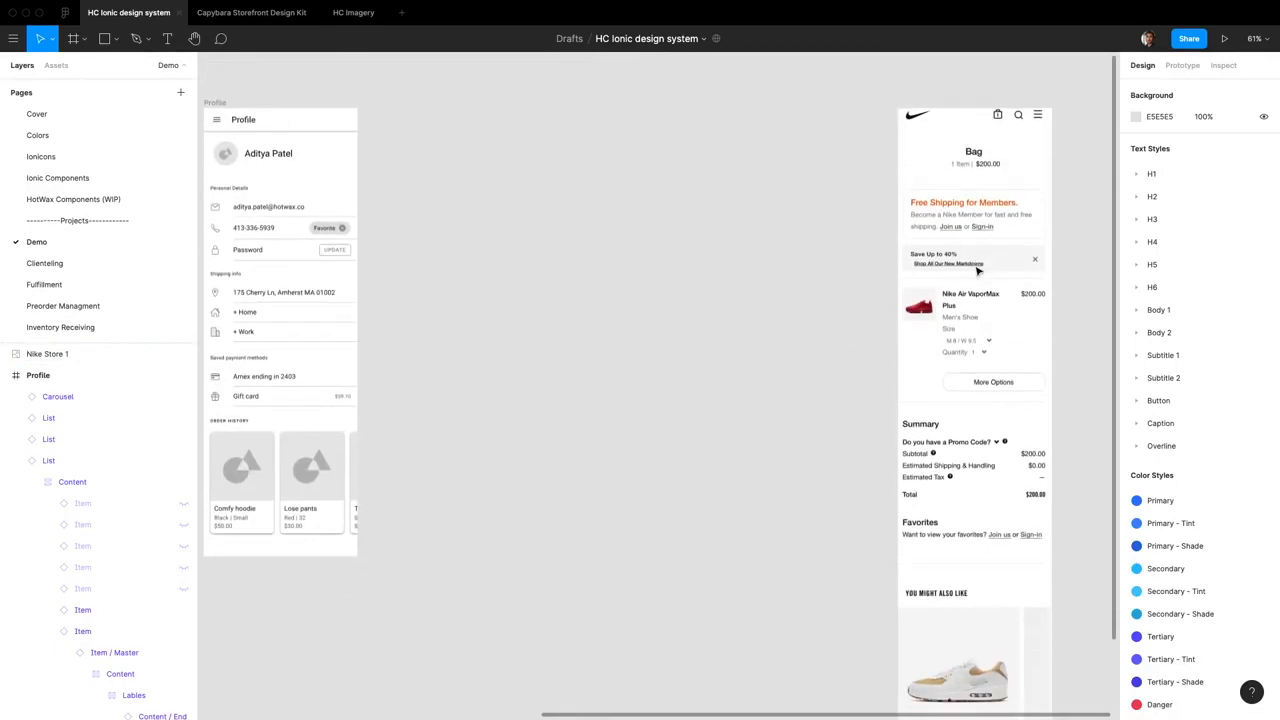
scroll(977, 270, down, 1)
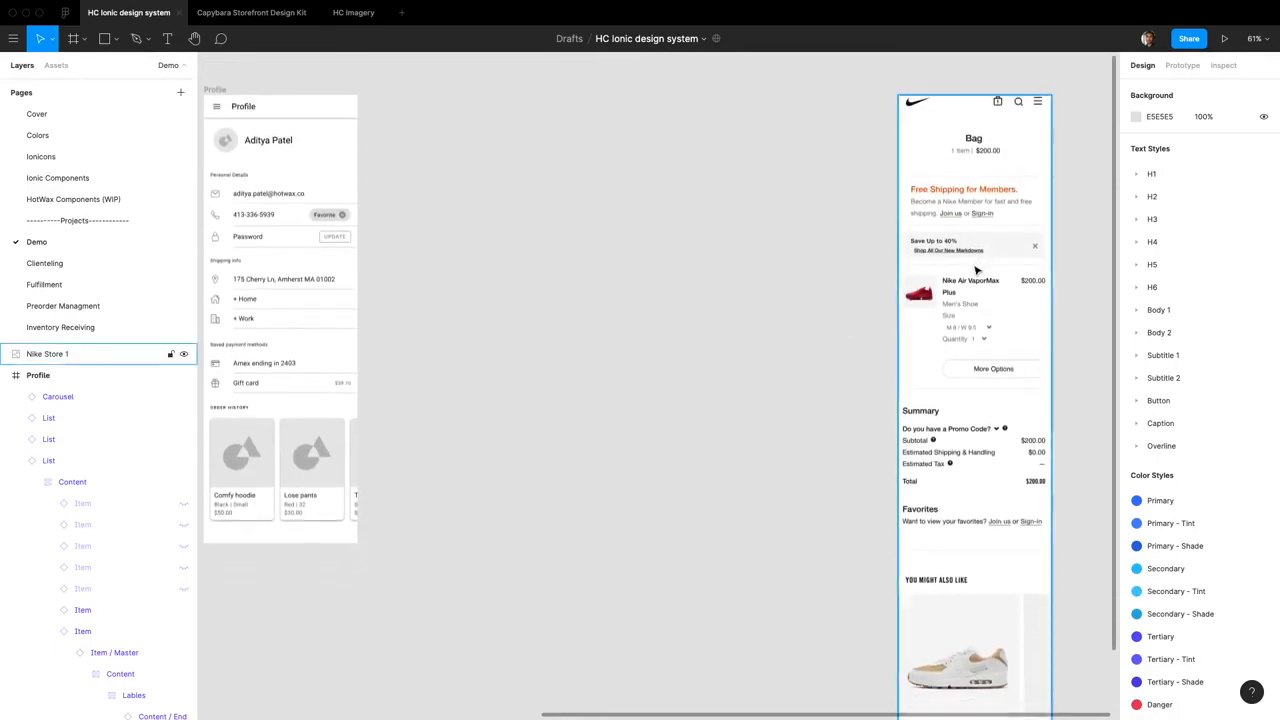
scroll(977, 270, up, 1)
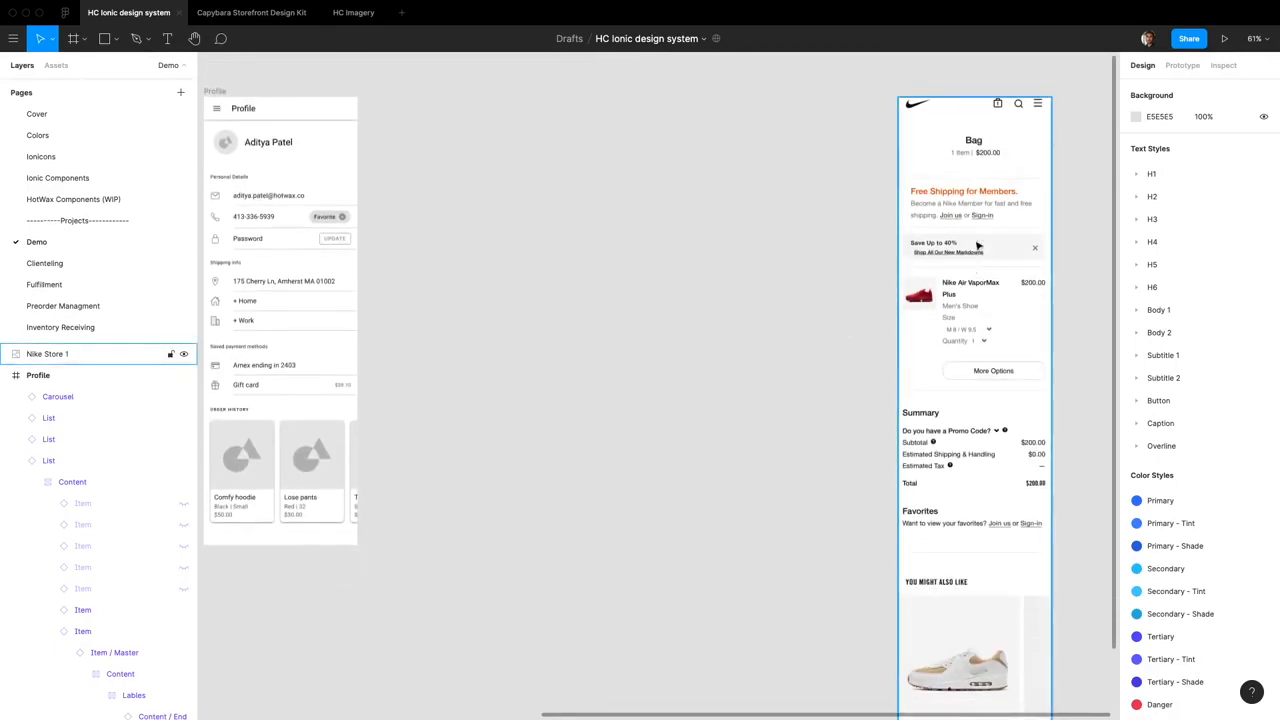
click(991, 165)
scroll(991, 165, down, 2)
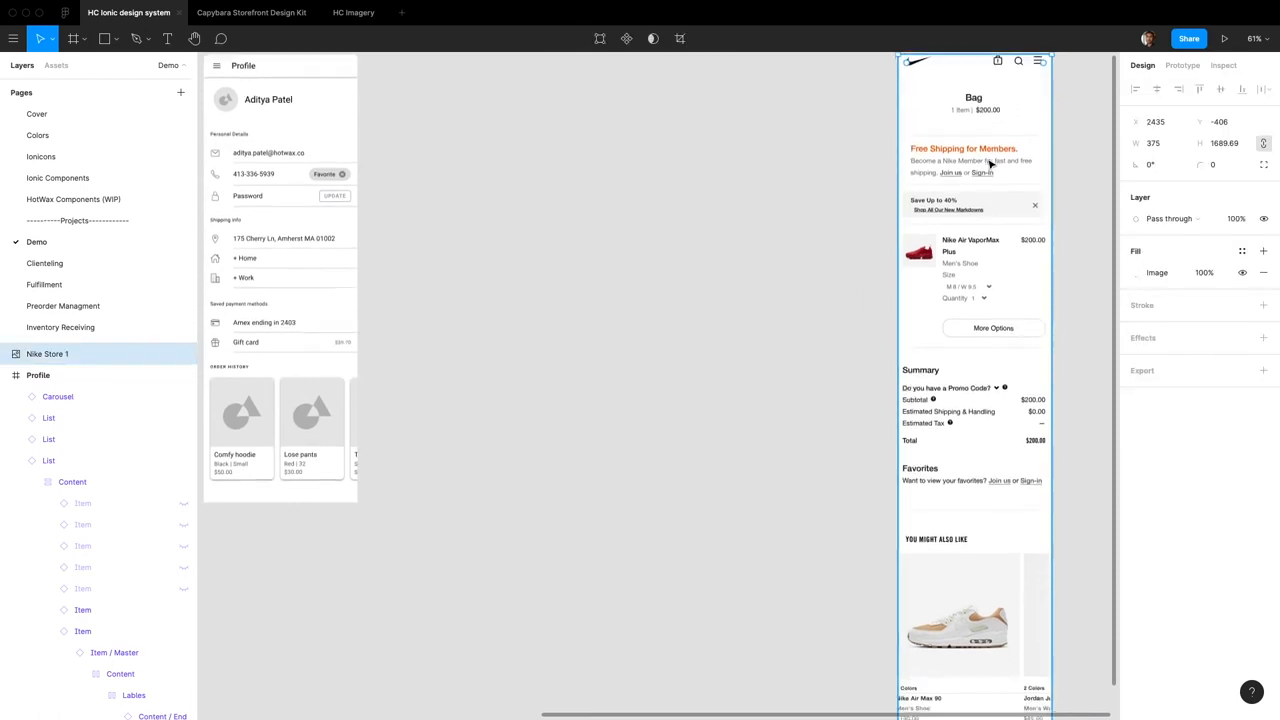
scroll(960, 175, up, 1)
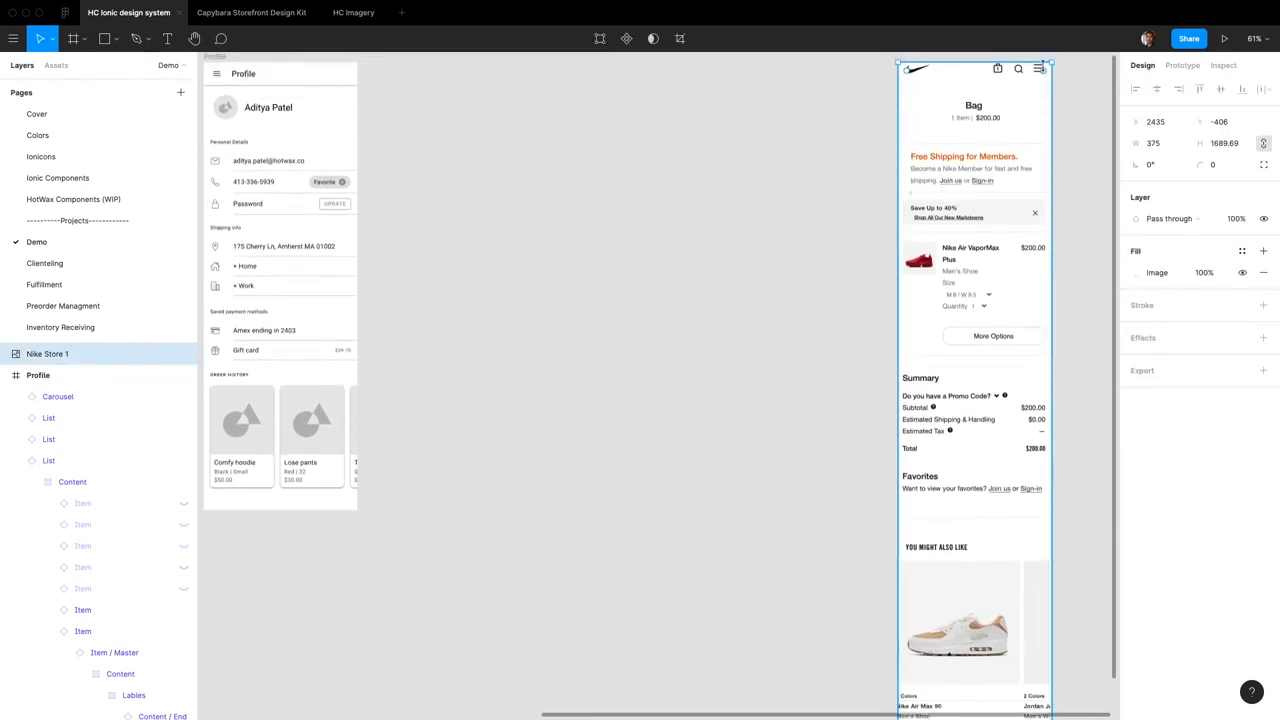
Add an iPhone 11 Pro / X frame between the Profile screen and the Nike reference image.
click(451, 135)
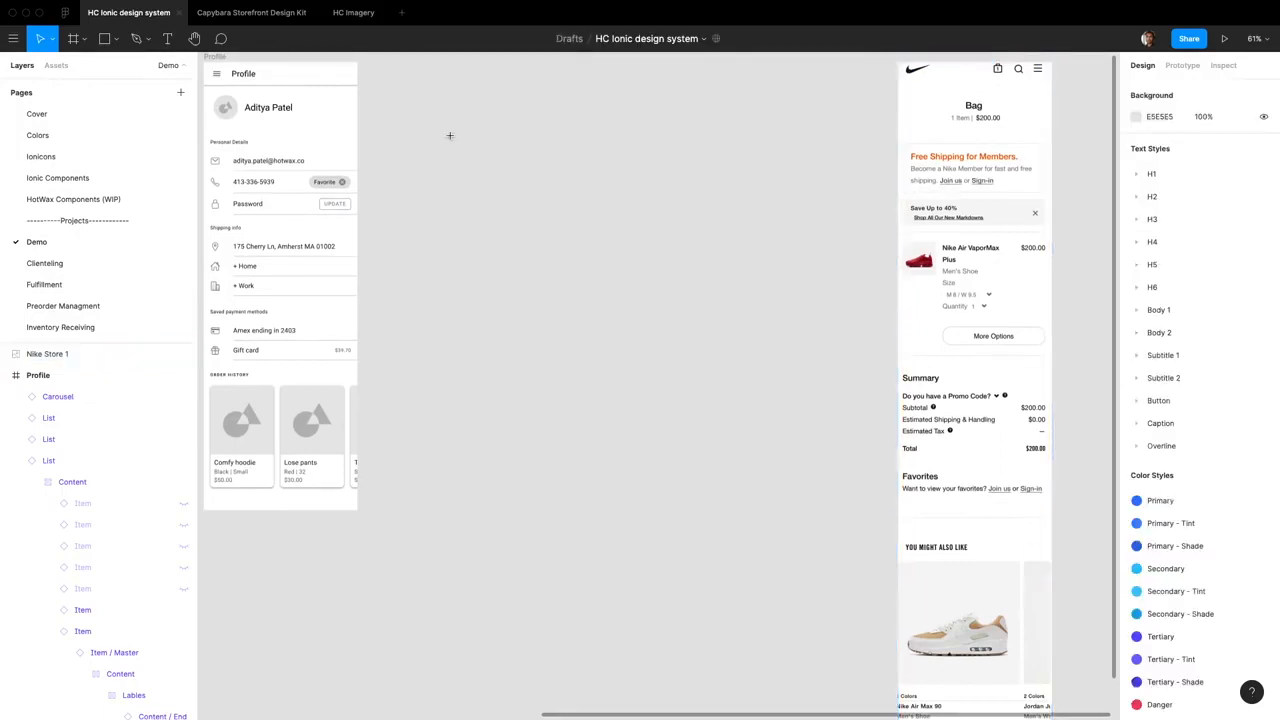
key(f)
click(1140, 91)
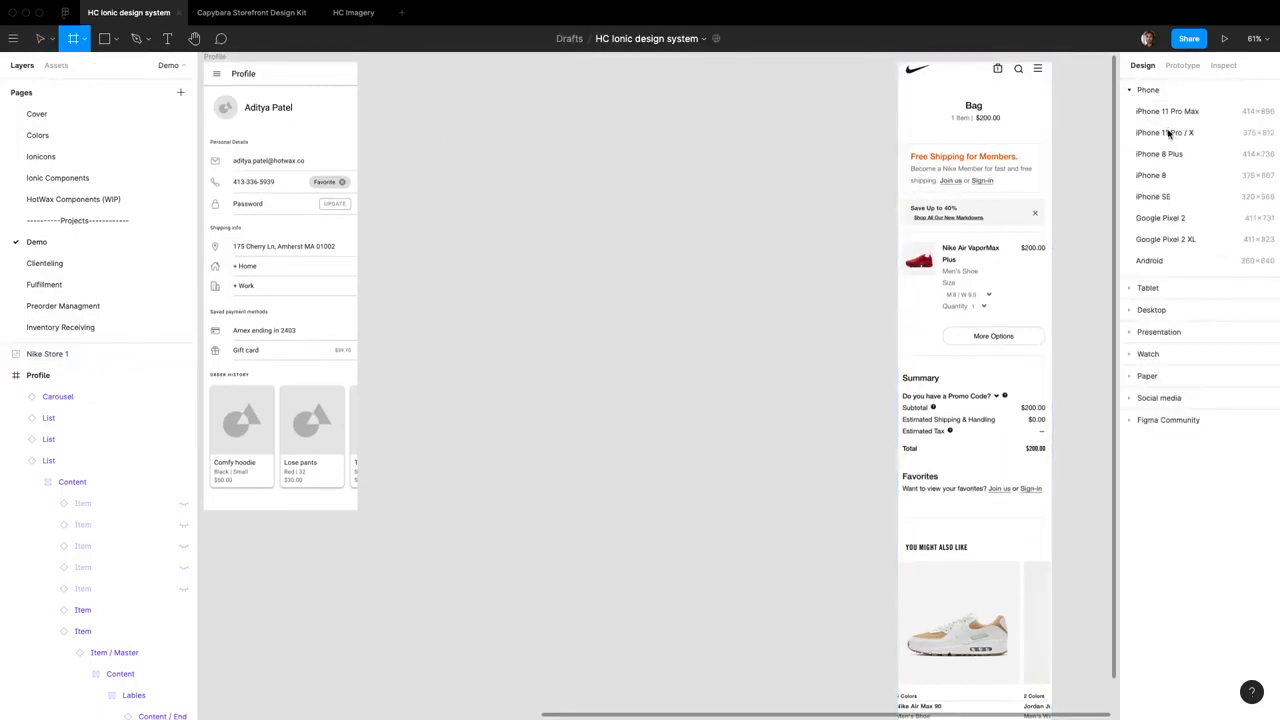
click(1168, 133)
Copy the Profile screen's toolbar to the top of the new phone frame and change its title to Bag.
key(alt+2)
scroll(650, 400, up, 2)
click(290, 162)
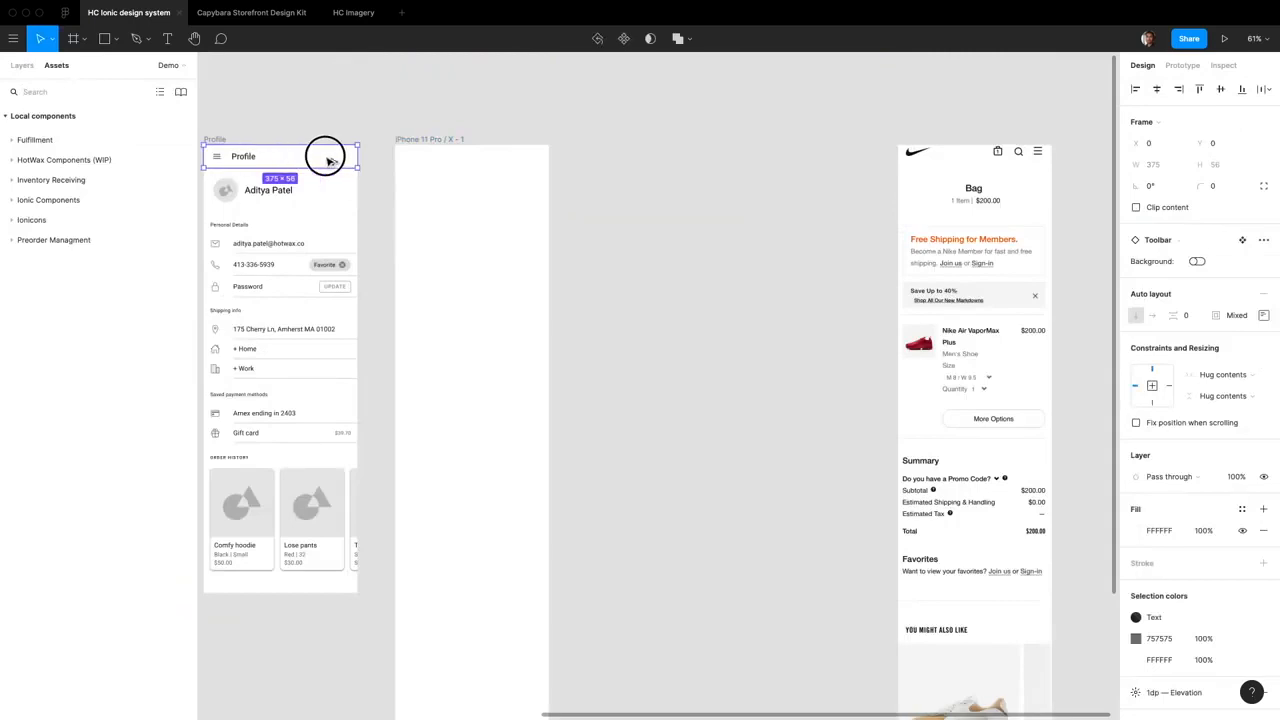
drag(325, 160, 457, 163)
click(634, 154)
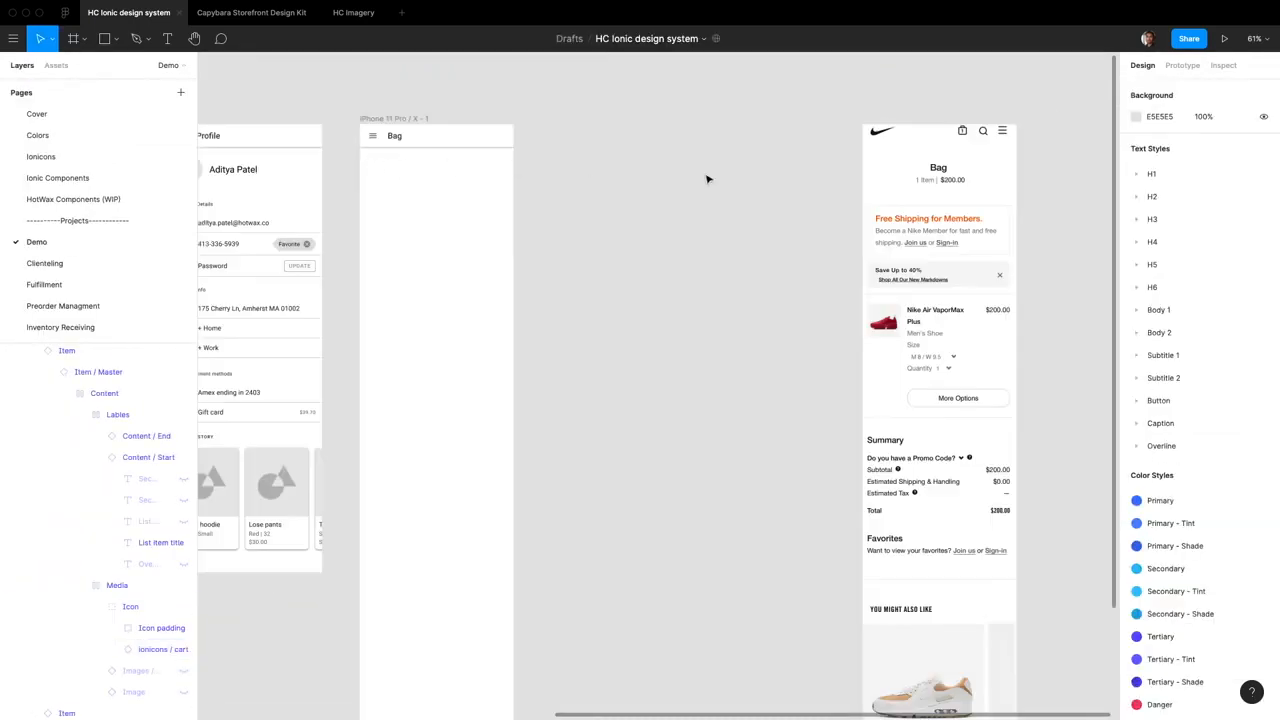
Move the Nike Store reference image close beside the new Bag frame, keeping their top edges aligned.
click(930, 195)
scroll(826, 155, left, 3)
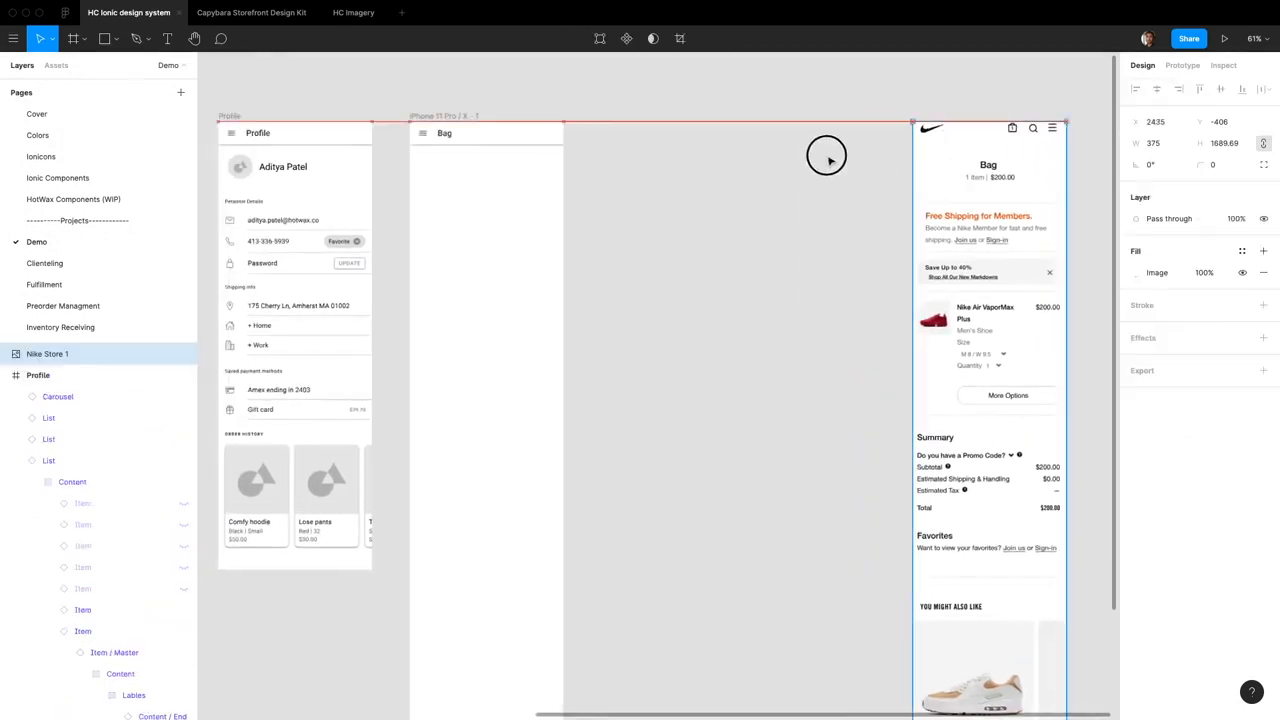
scroll(826, 155, up, 5)
scroll(620, 174, right, 2)
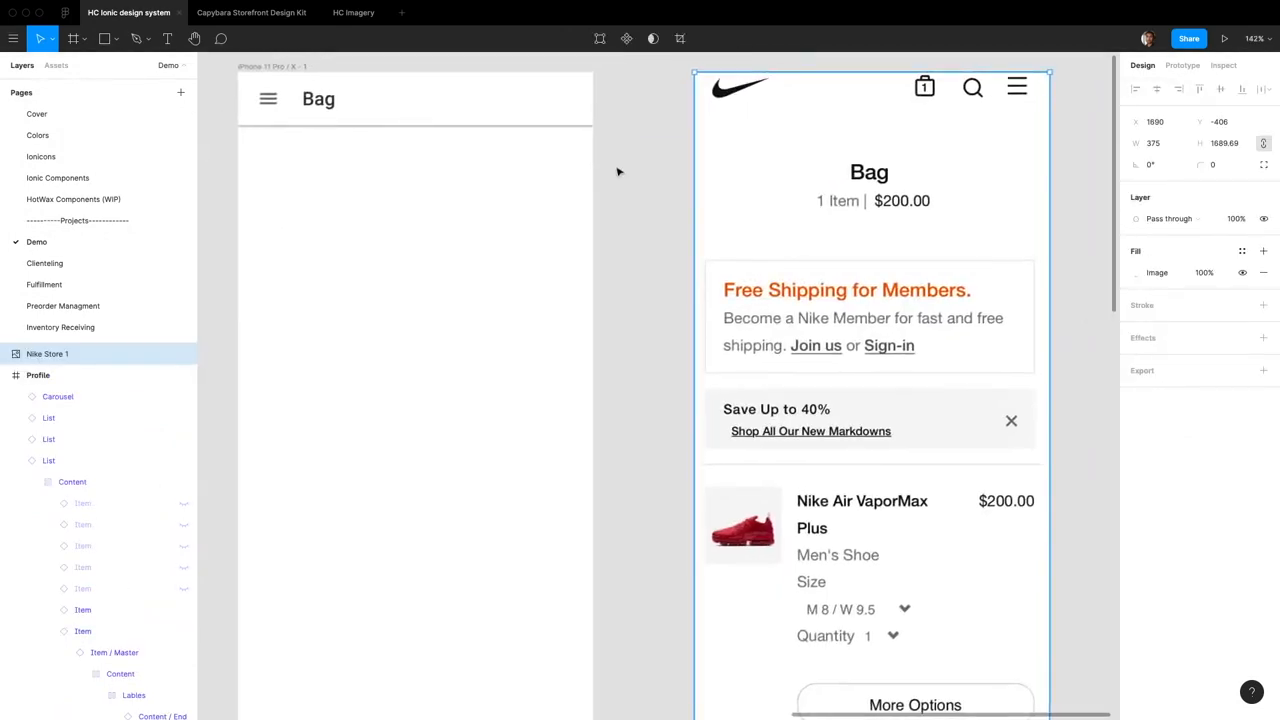
click(618, 172)
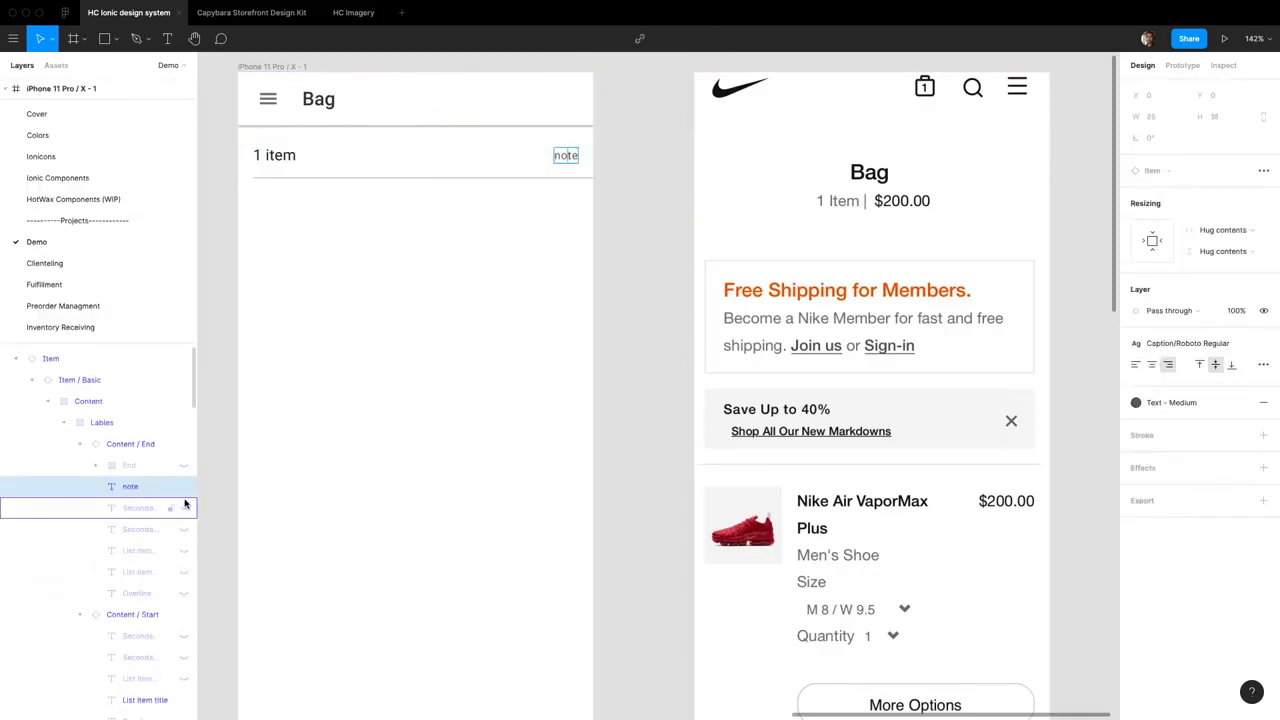
In the "1 item" row, replace the note at the end with an auto-width list item title reading $200.00.
click(184, 491)
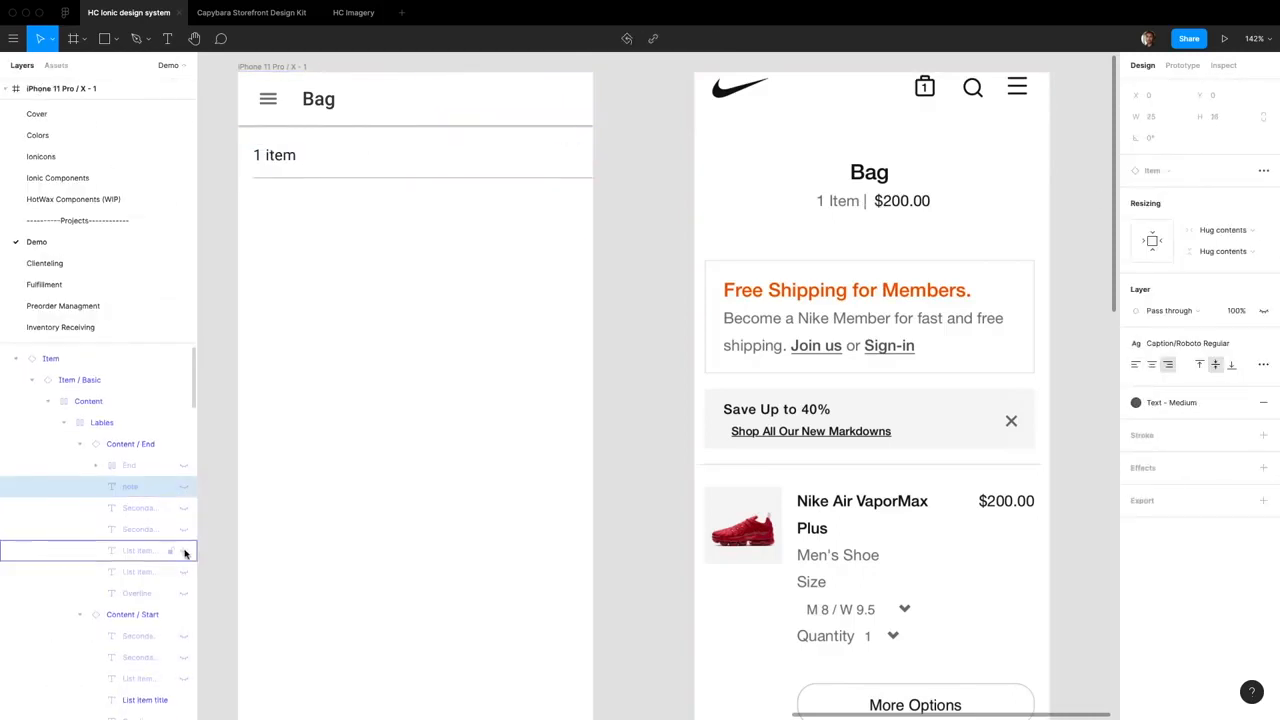
click(184, 571)
click(1263, 364)
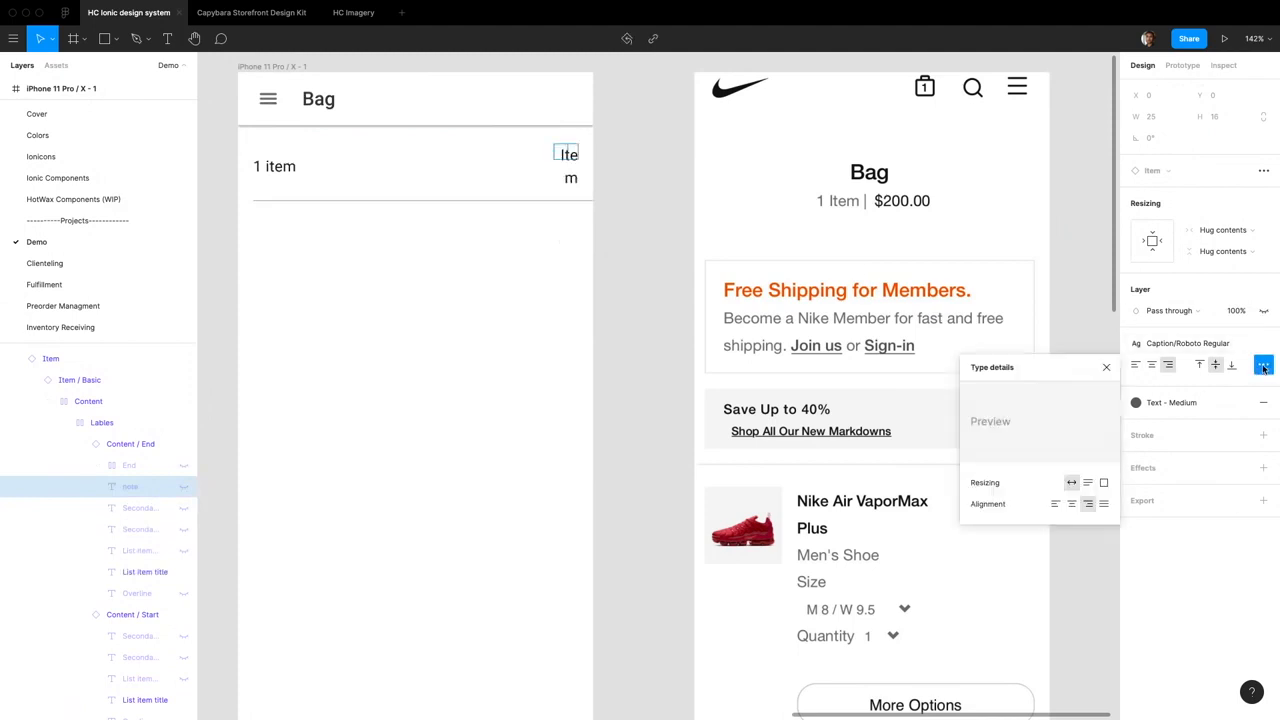
click(143, 571)
click(1071, 483)
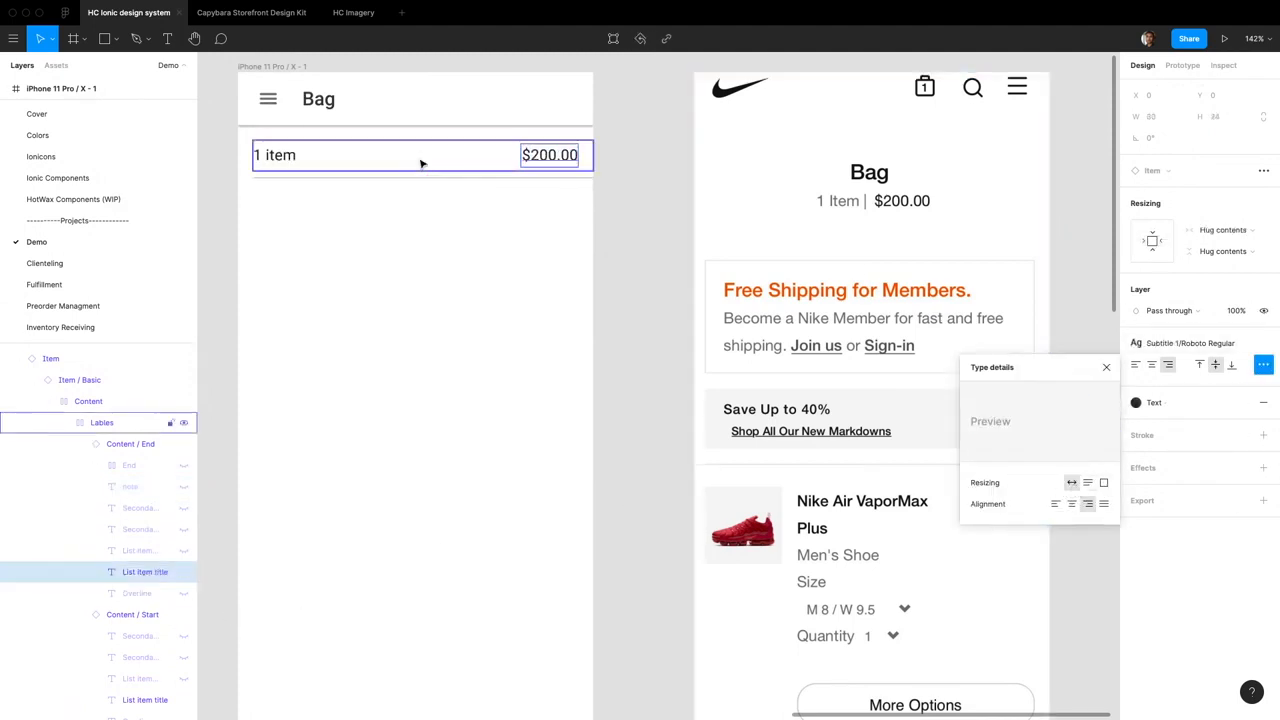
Remove the Item Border effect from the Lables layer of the "1 item" row.
click(420, 163)
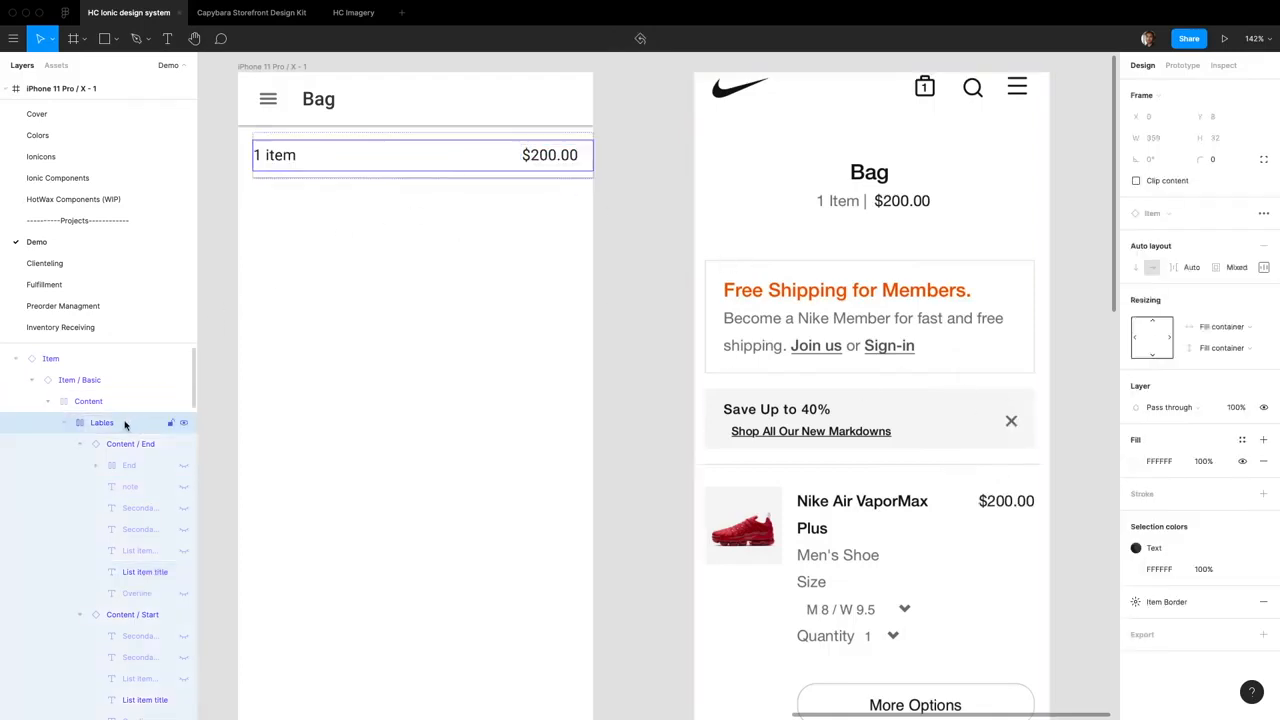
click(89, 386)
click(69, 364)
click(105, 420)
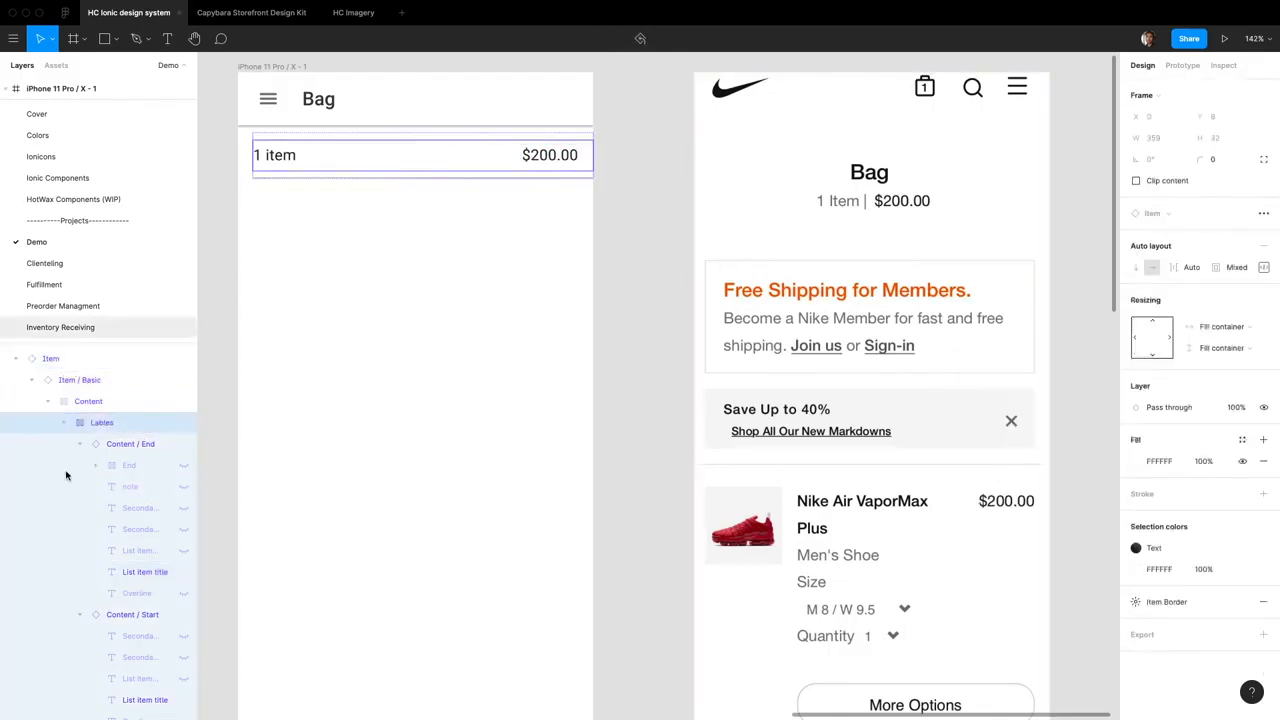
click(69, 357)
key(shift+Return)
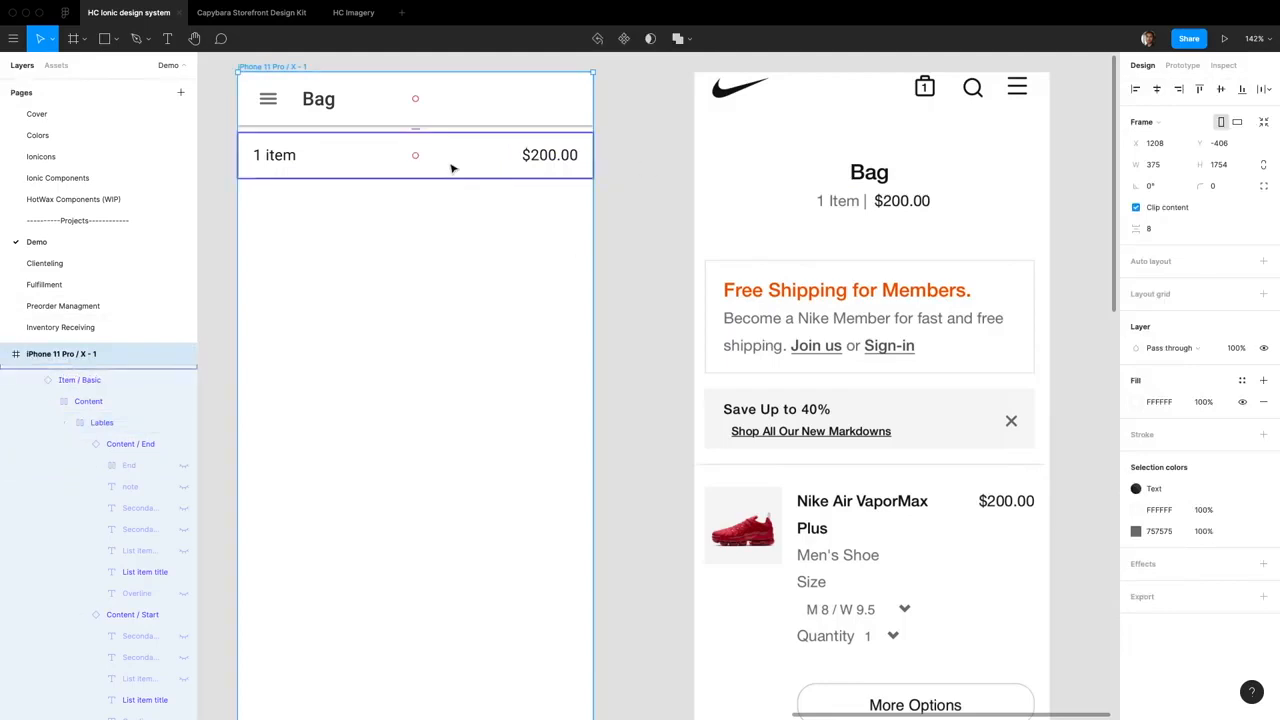
click(456, 162)
click(456, 162)
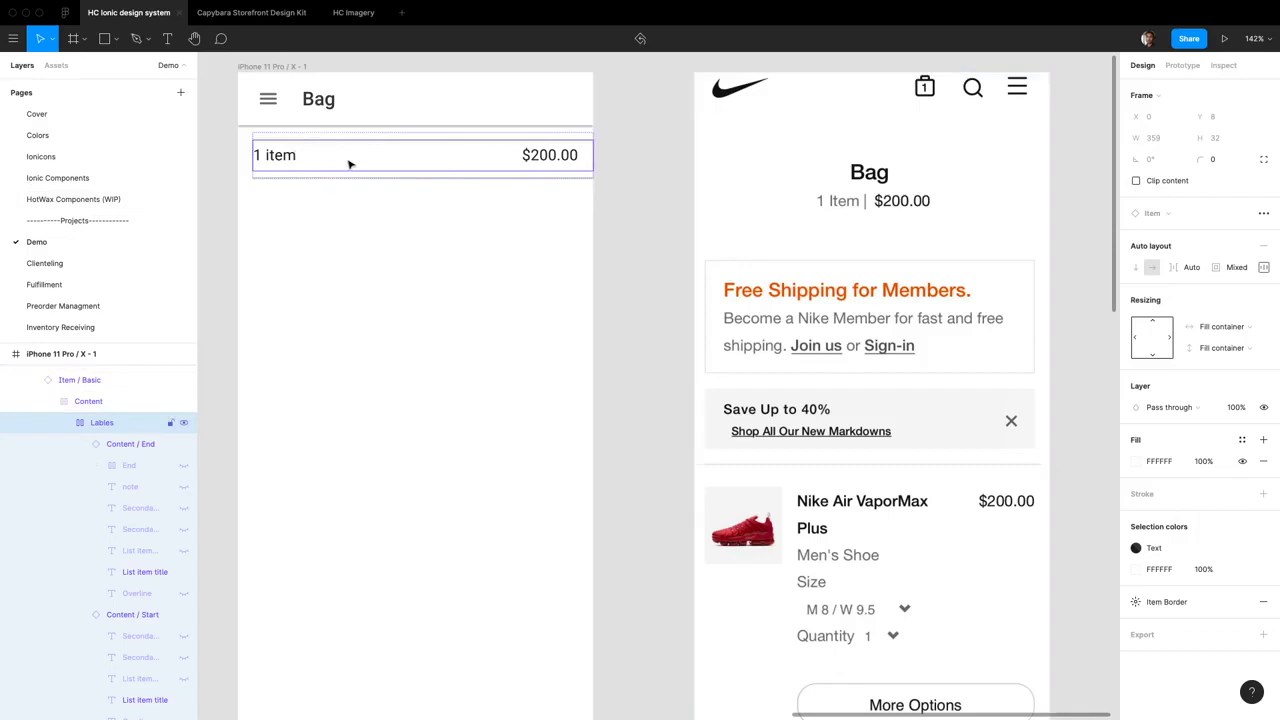
click(649, 274)
click(412, 162)
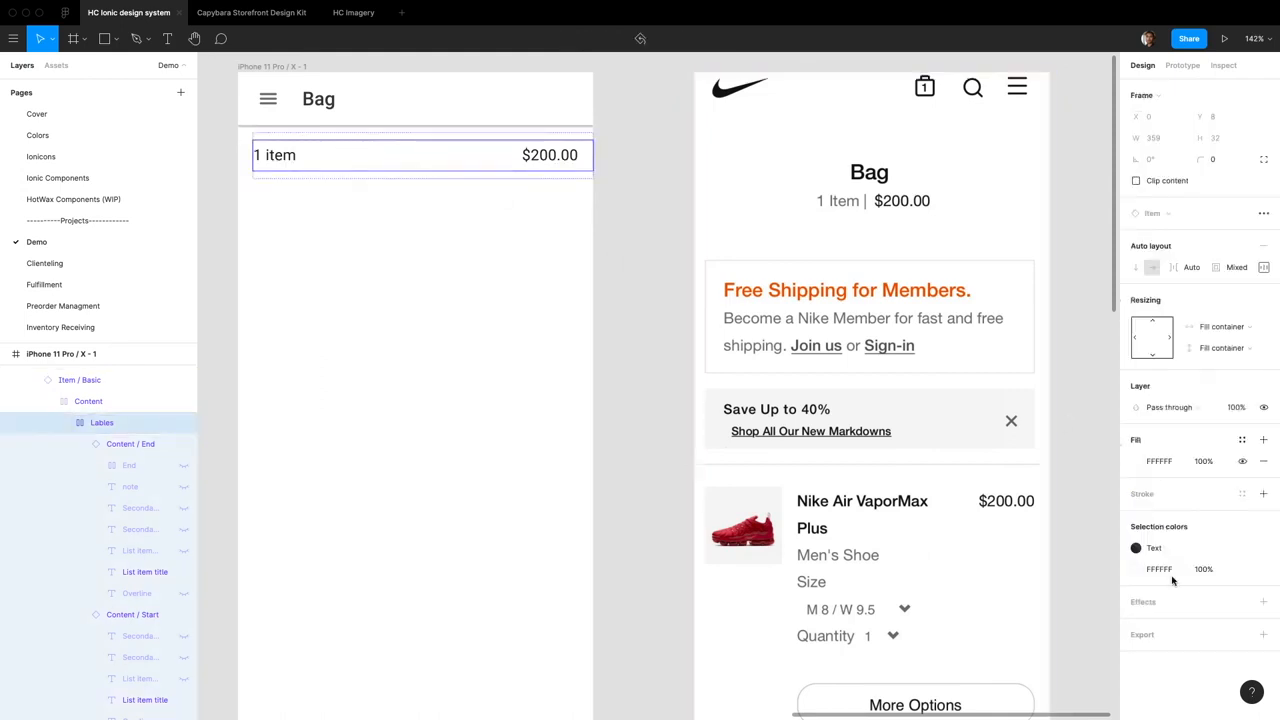
Try the Item Border effect style on the "1 item" row's Lables layer, and undo it.
click(1242, 601)
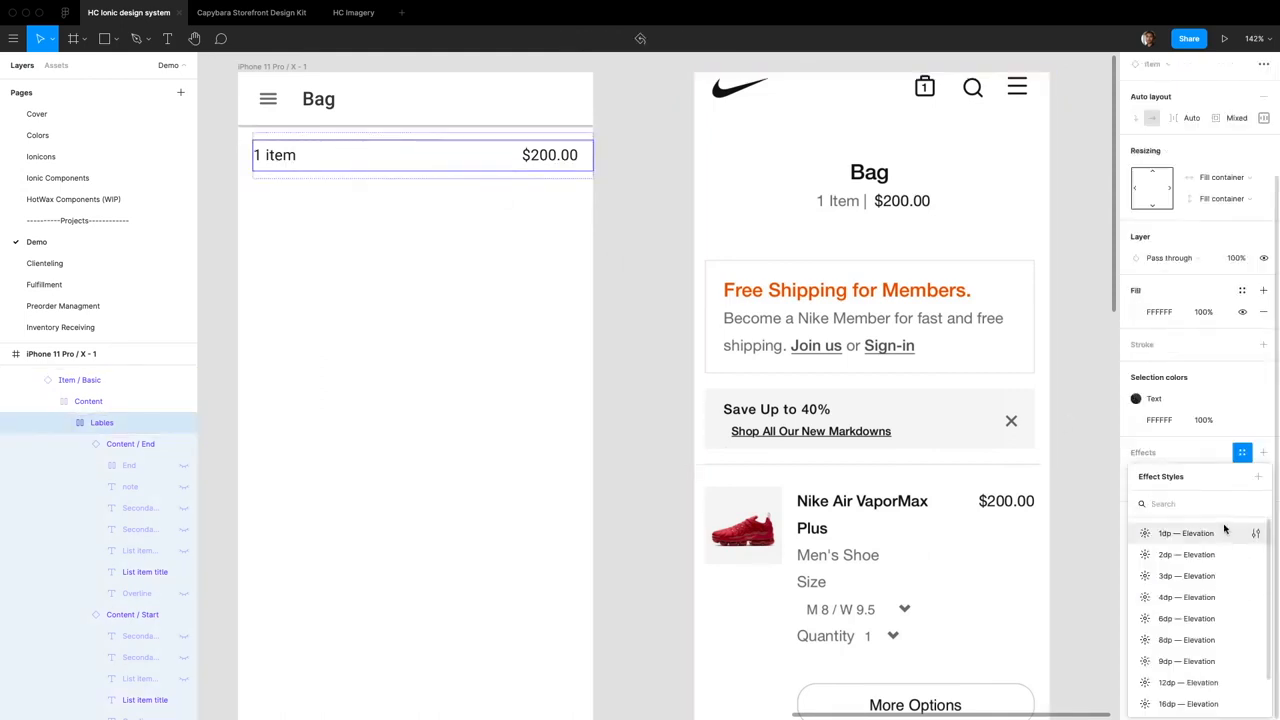
text(item)
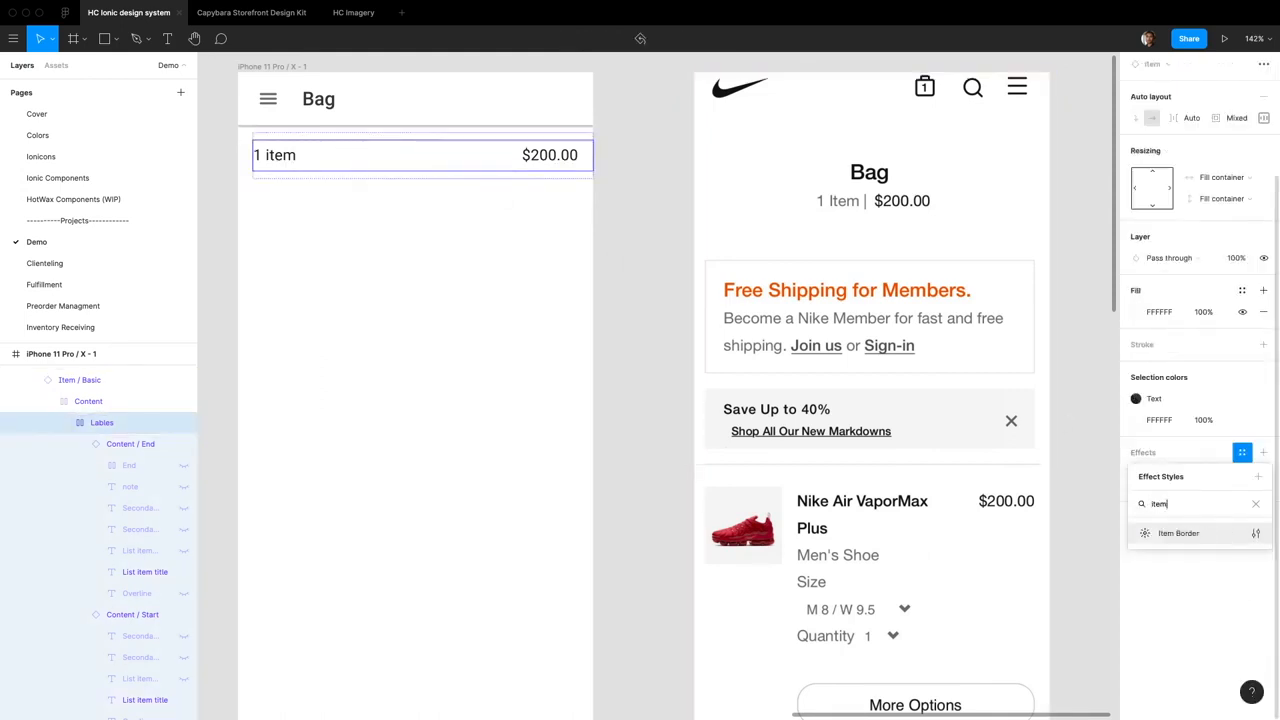
click(1219, 536)
click(646, 425)
key(super+z)
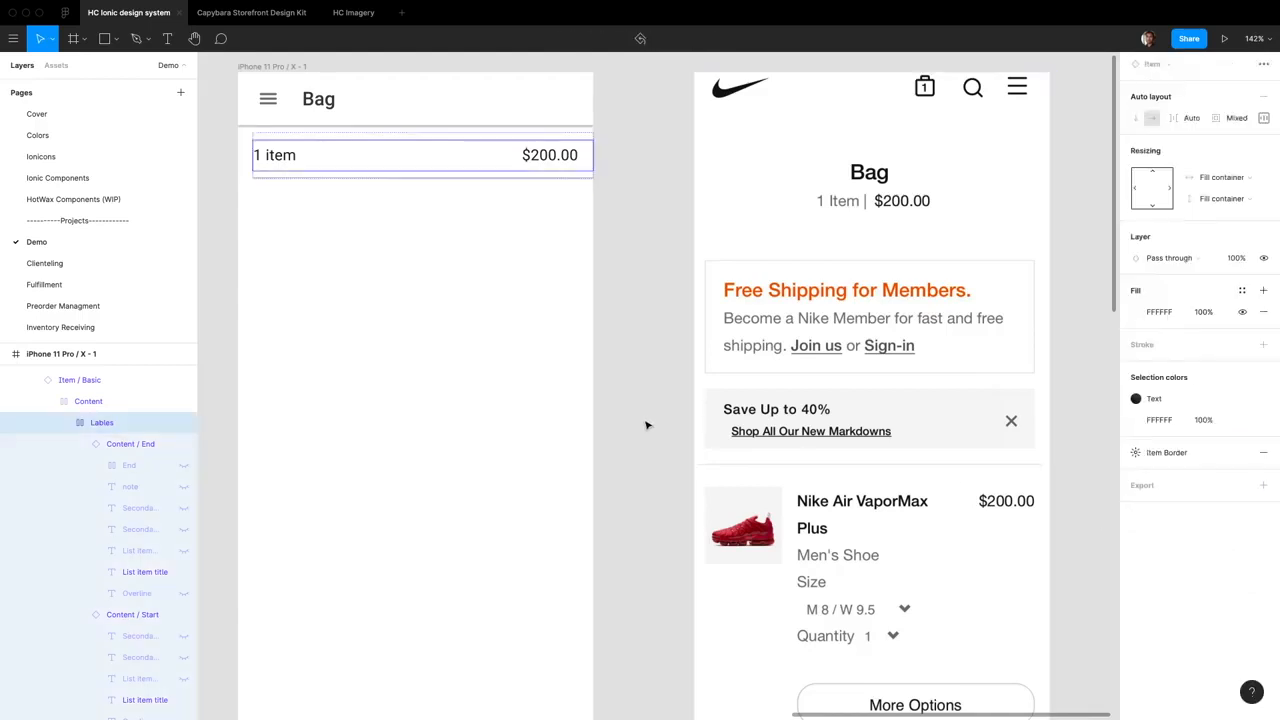
key(super+z)
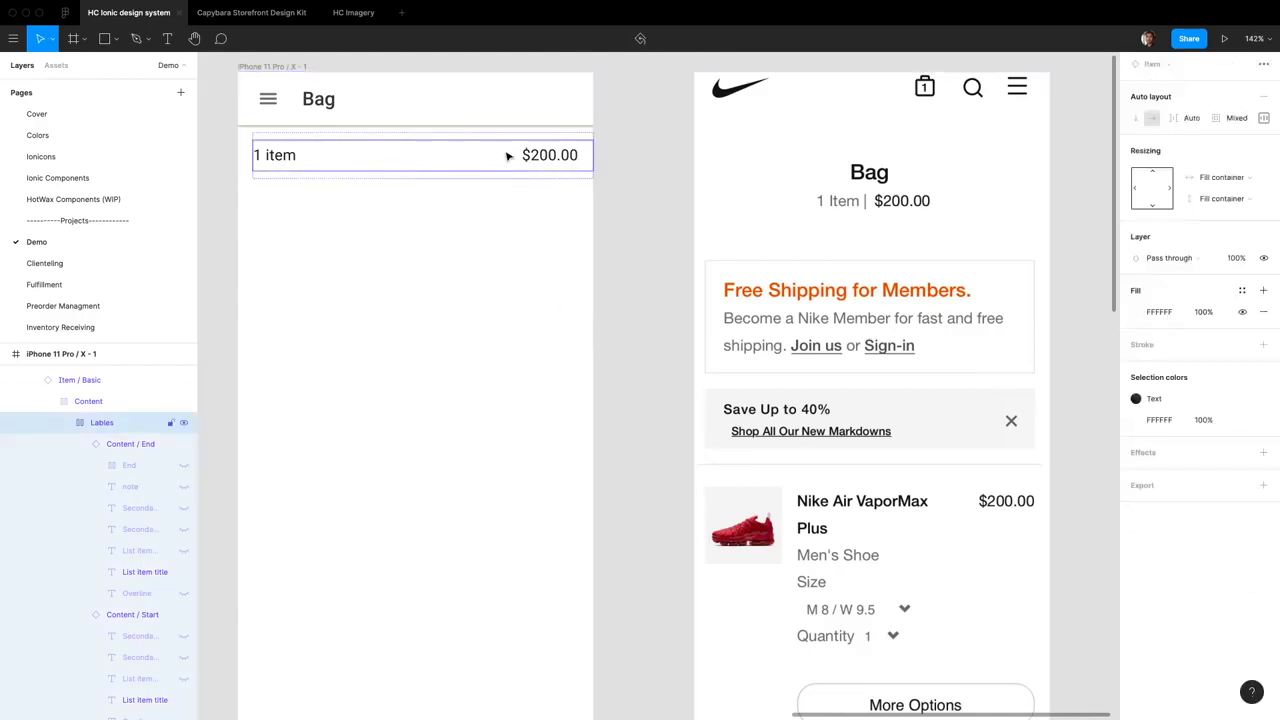
Set the "1 item" text to the Text - Medium color style.
double_click(275, 157)
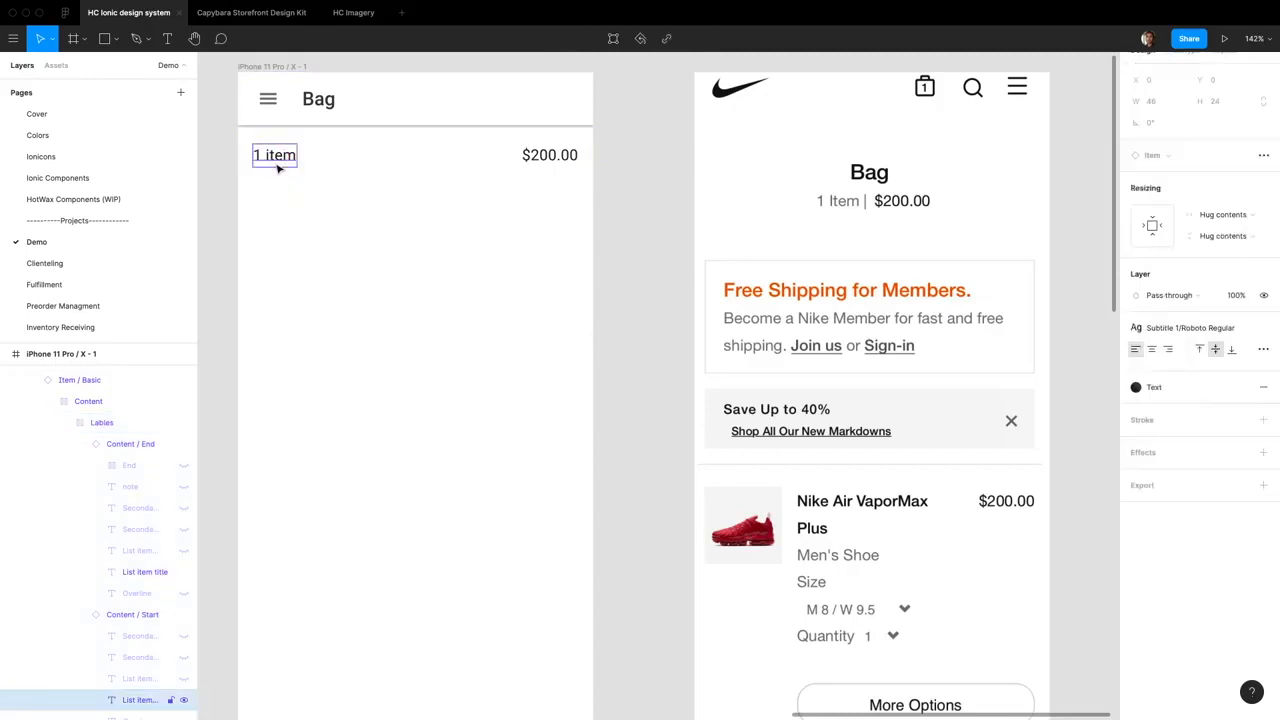
click(1152, 387)
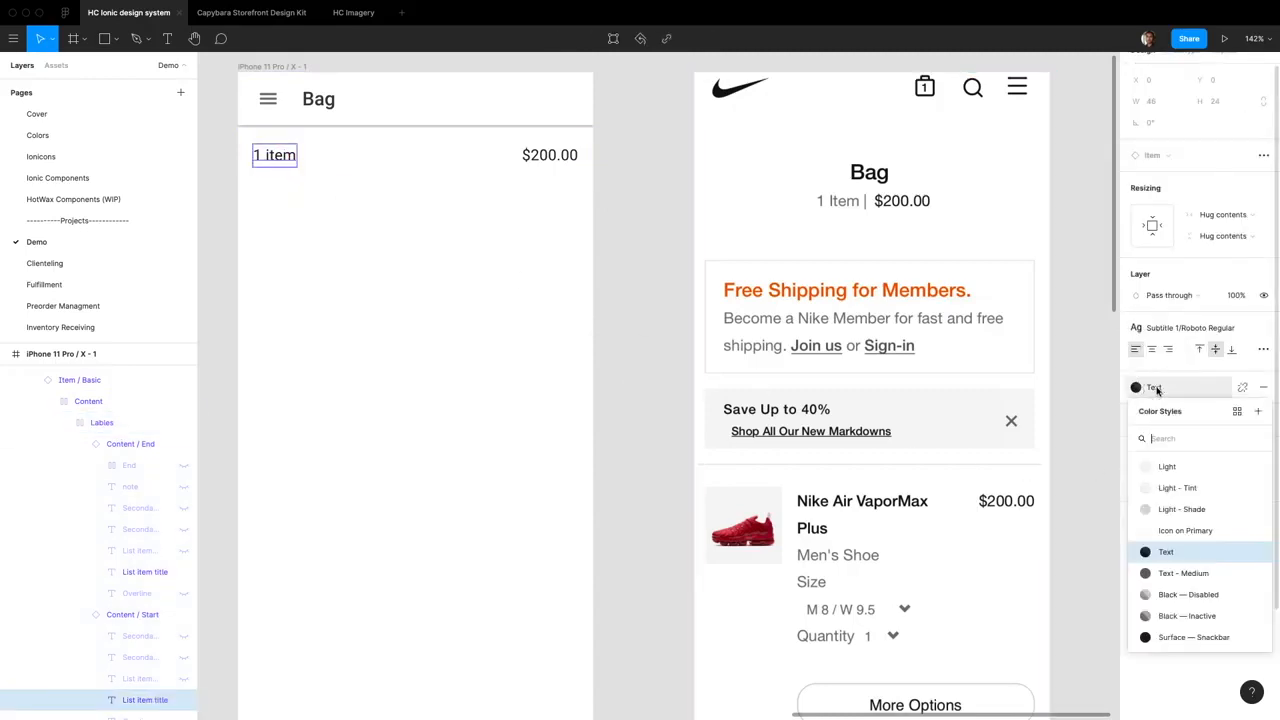
click(1192, 574)
Draw a 343 × 152 frame below the "1 item" row and place the H5 text "Free shipping for Members" near its upper-left corner.
key(f)
drag(286, 220, 604, 316)
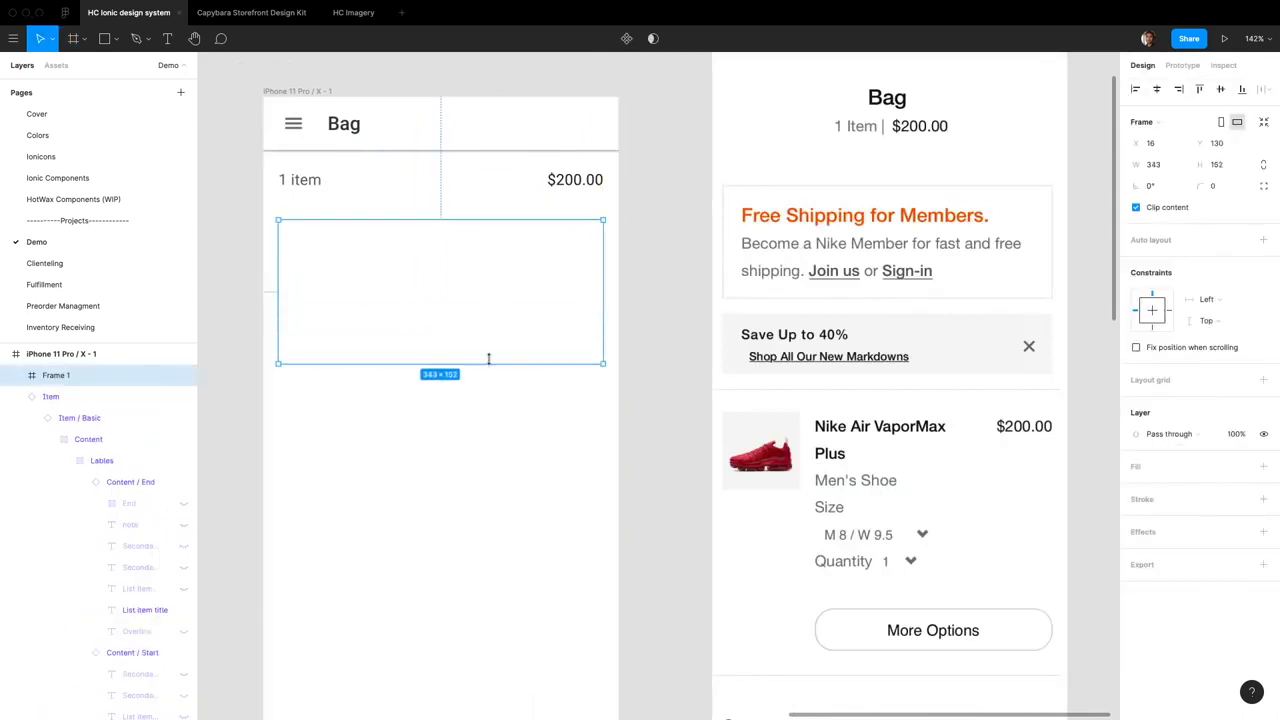
key(t)
click(316, 232)
text(Free shipping for Members)
key(Escape)
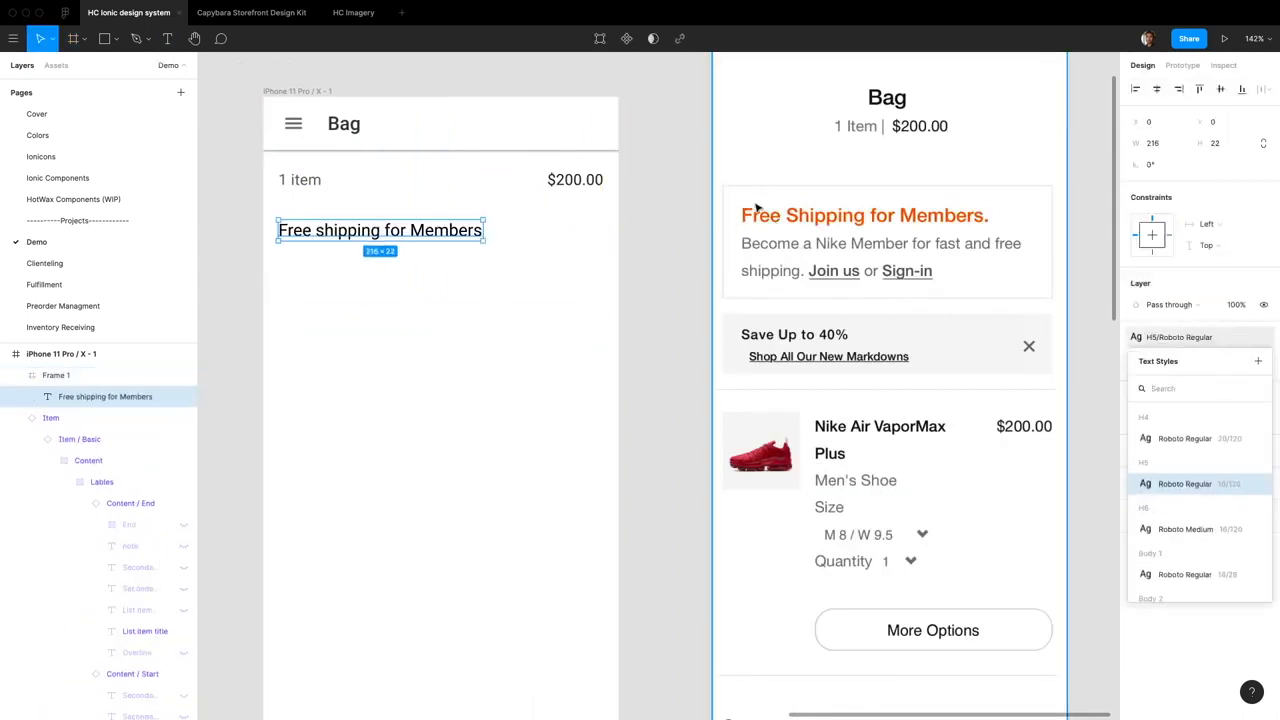
drag(374, 233, 384, 241)
scroll(577, 302, right, 1)
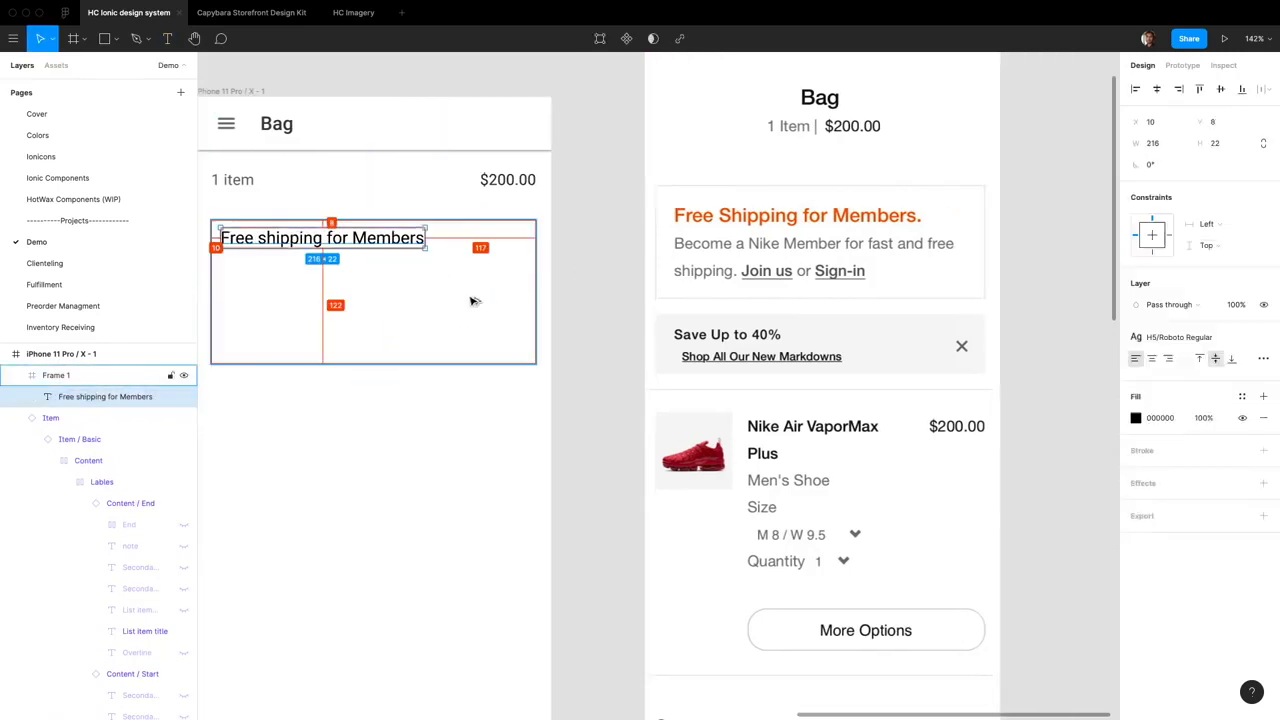
Give the frame around the free shipping text a 1 px inside stroke in the Light - Shade color style.
click(474, 300)
click(1172, 452)
click(1172, 526)
click(1049, 646)
click(690, 345)
scroll(690, 345, up, 1)
scroll(690, 345, down, 1)
click(631, 366)
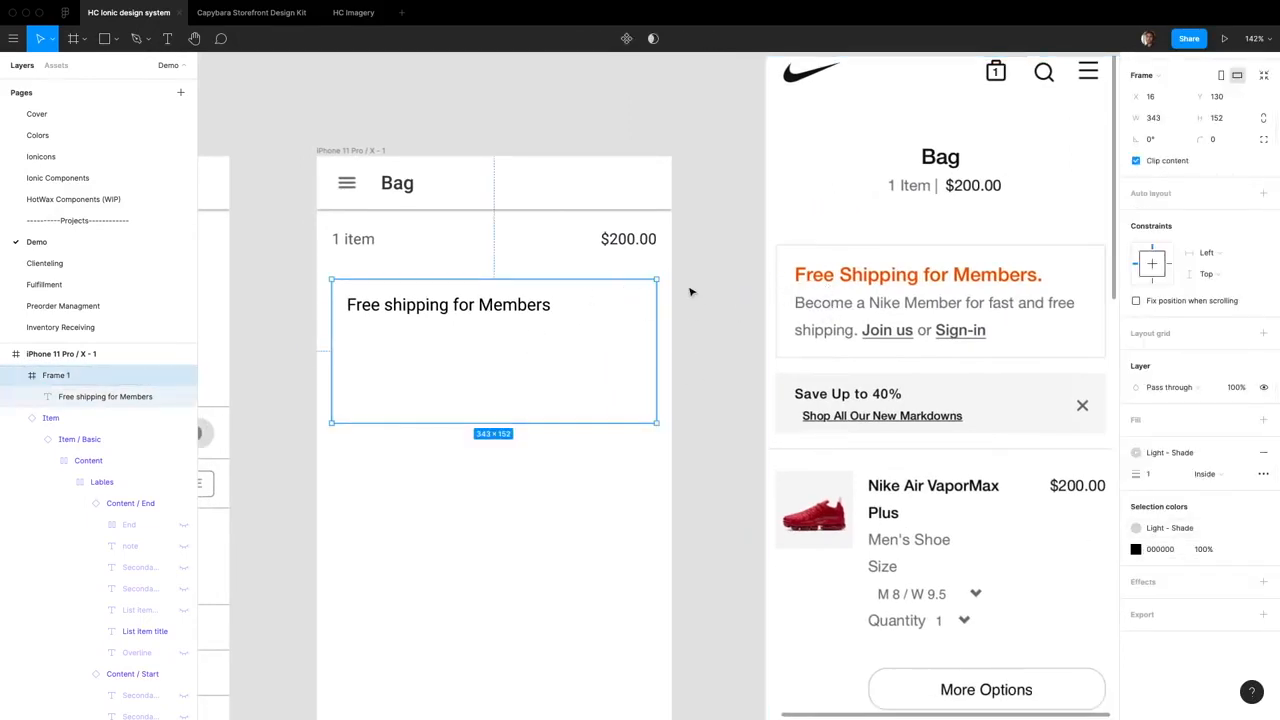
Apply the Tertiary color style to the "Free shipping for Members" text.
double_click(549, 307)
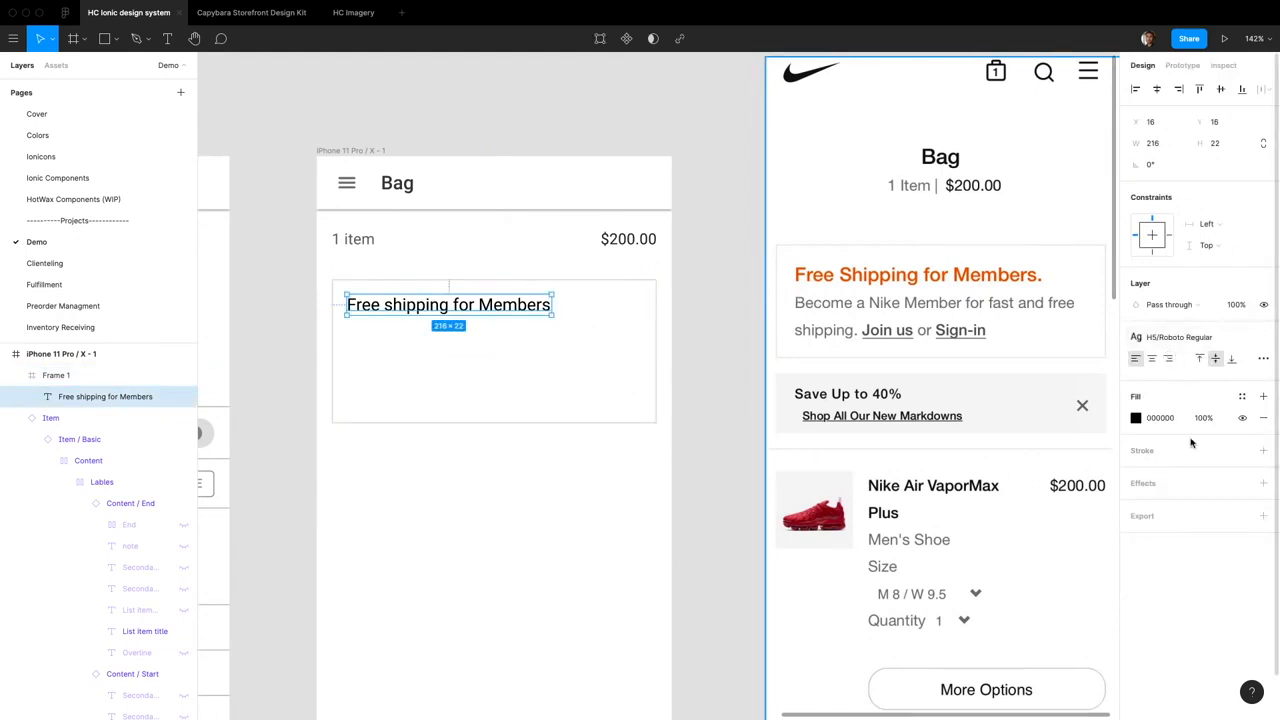
click(1242, 398)
text(war)
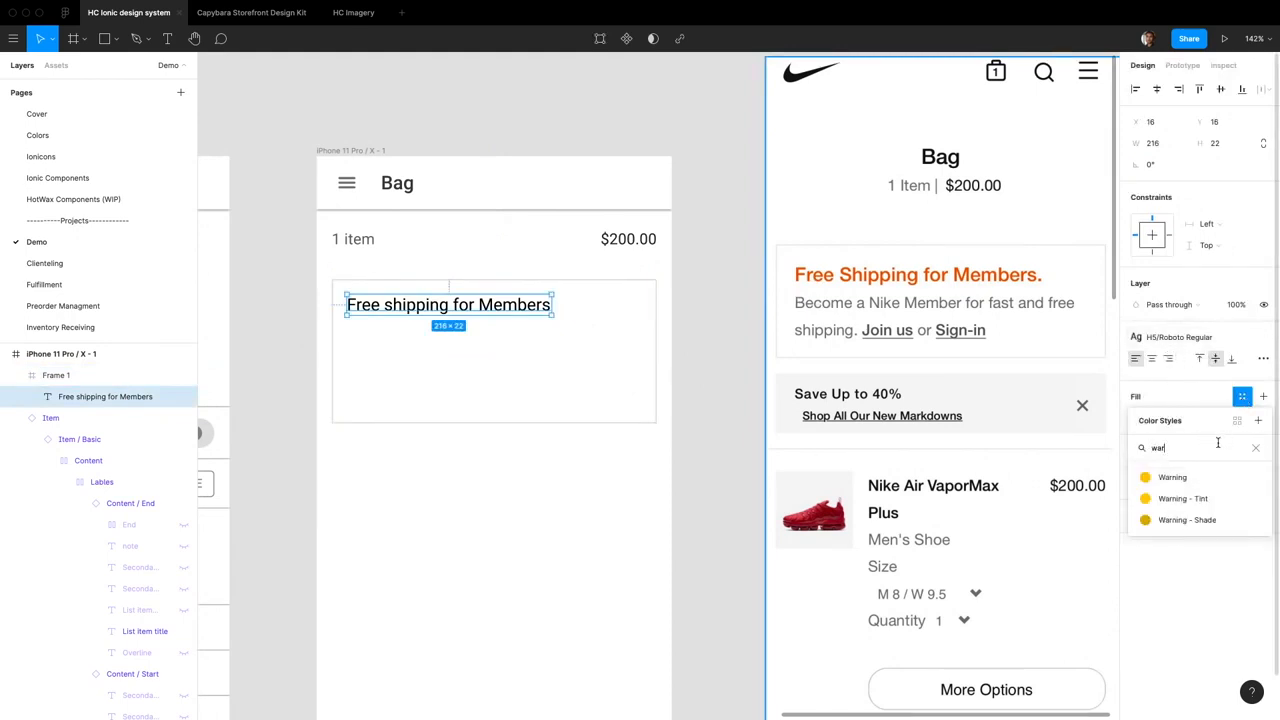
key(BackSpace)
key(BackSpace)
key(BackSpace)
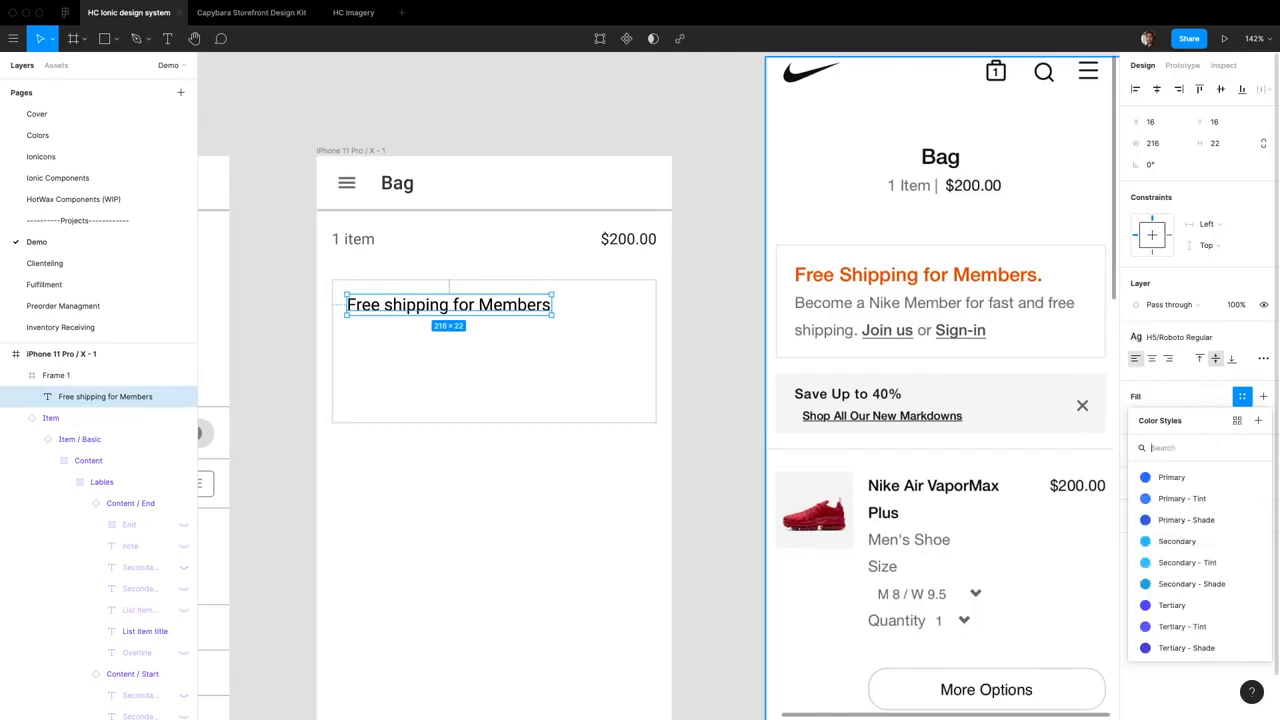
text(bra)
key(BackSpace)
key(BackSpace)
key(BackSpace)
key(BackSpace)
key(BackSpace)
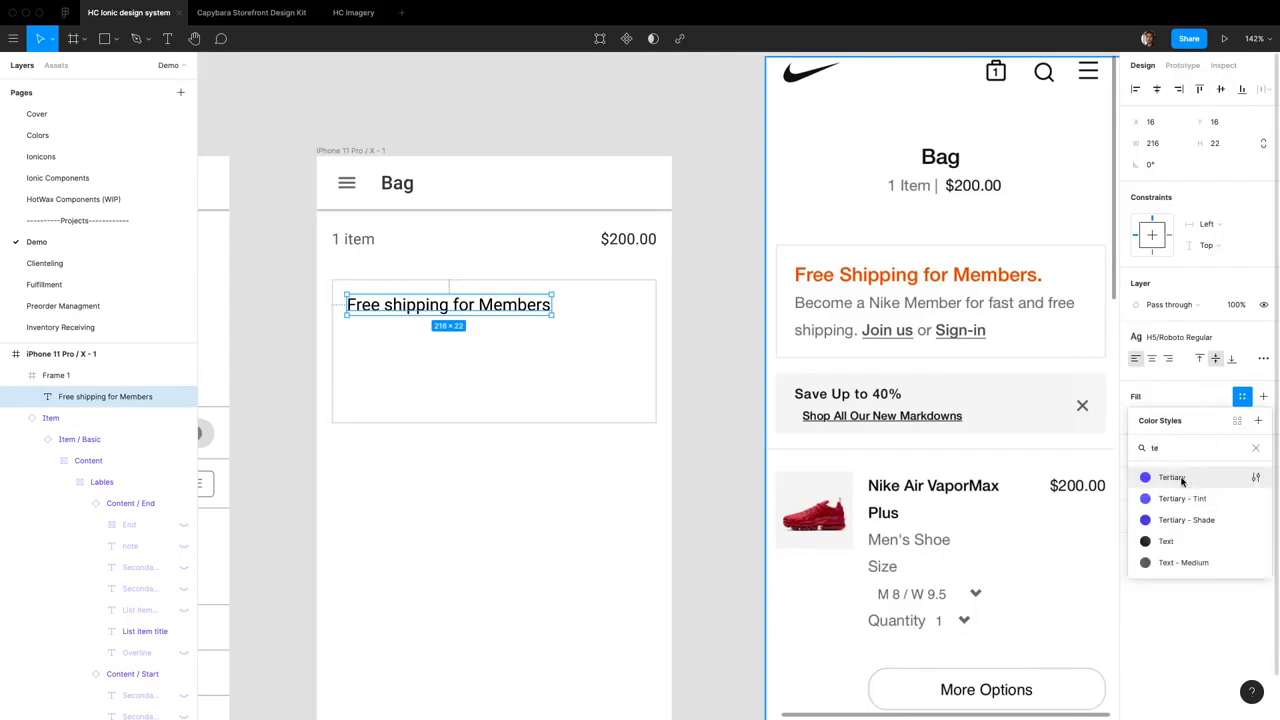
click(1165, 540)
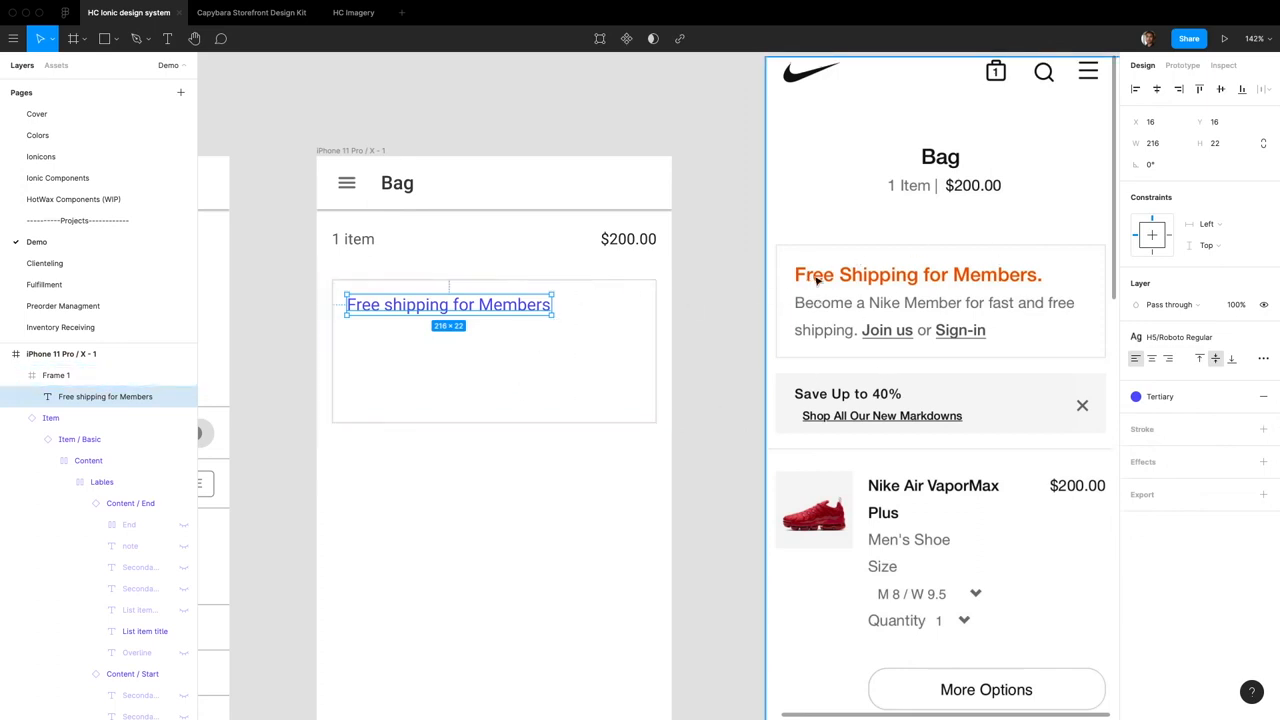
Add a text box about 321 × 83 below the free shipping heading reading "Become a GAP Member for fast and free shipping. Join us or Sign-in".
click(543, 369)
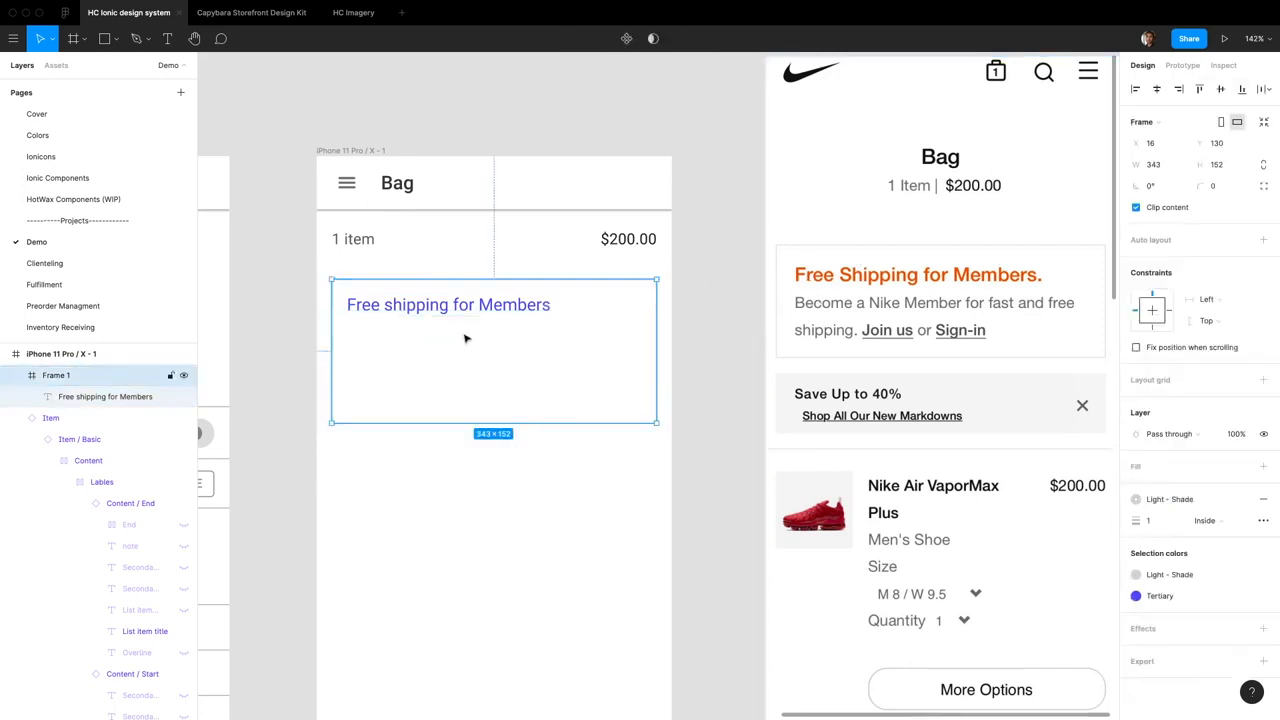
key(t)
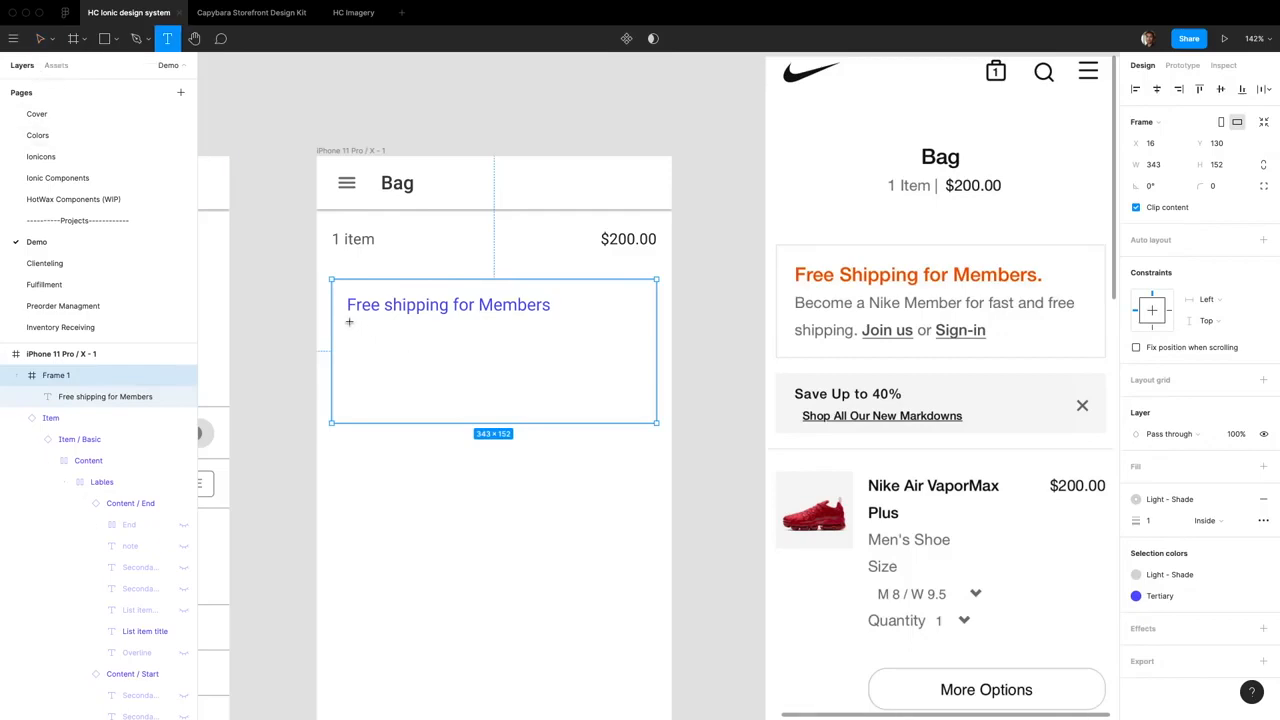
drag(349, 321, 652, 399)
text(Become a)
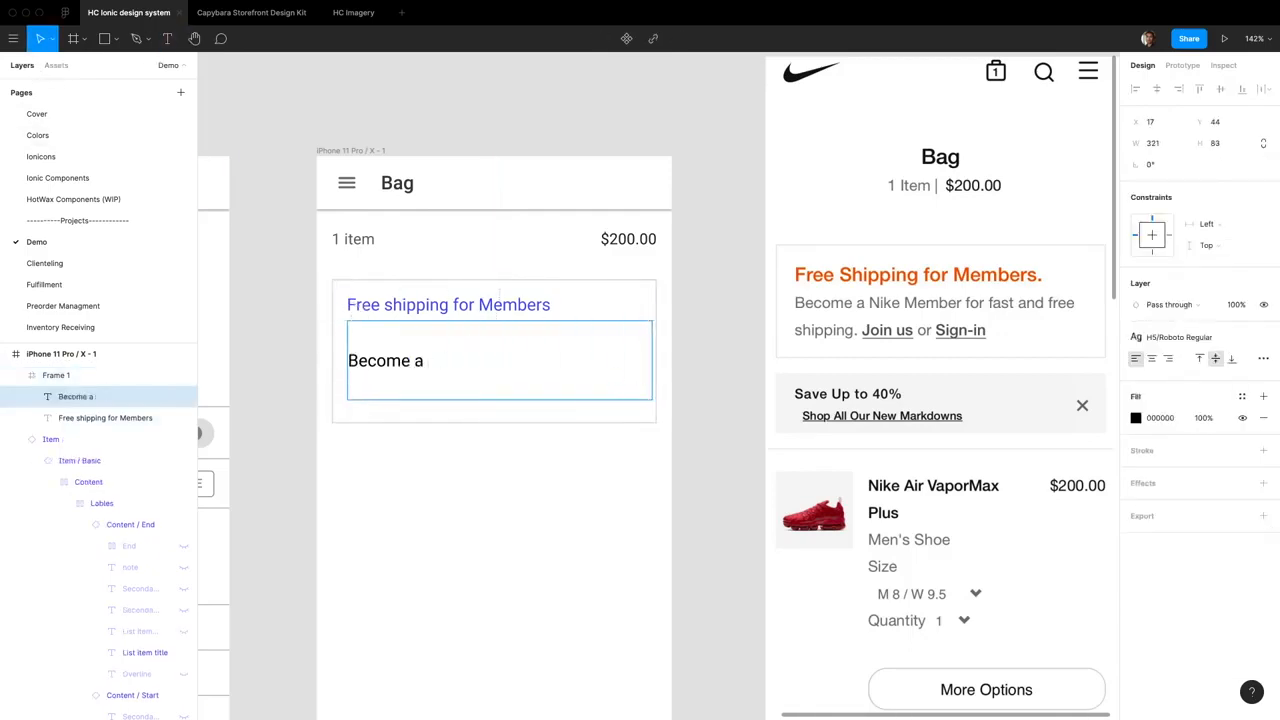
text( GAP Member for fast and free shipping. Join us or Sign-in)
click(660, 443)
Apply the Body 1 text style and the Text - Medium color style to the "Become a GAP Member" text.
click(1180, 337)
scroll(1040, 361, down, 1)
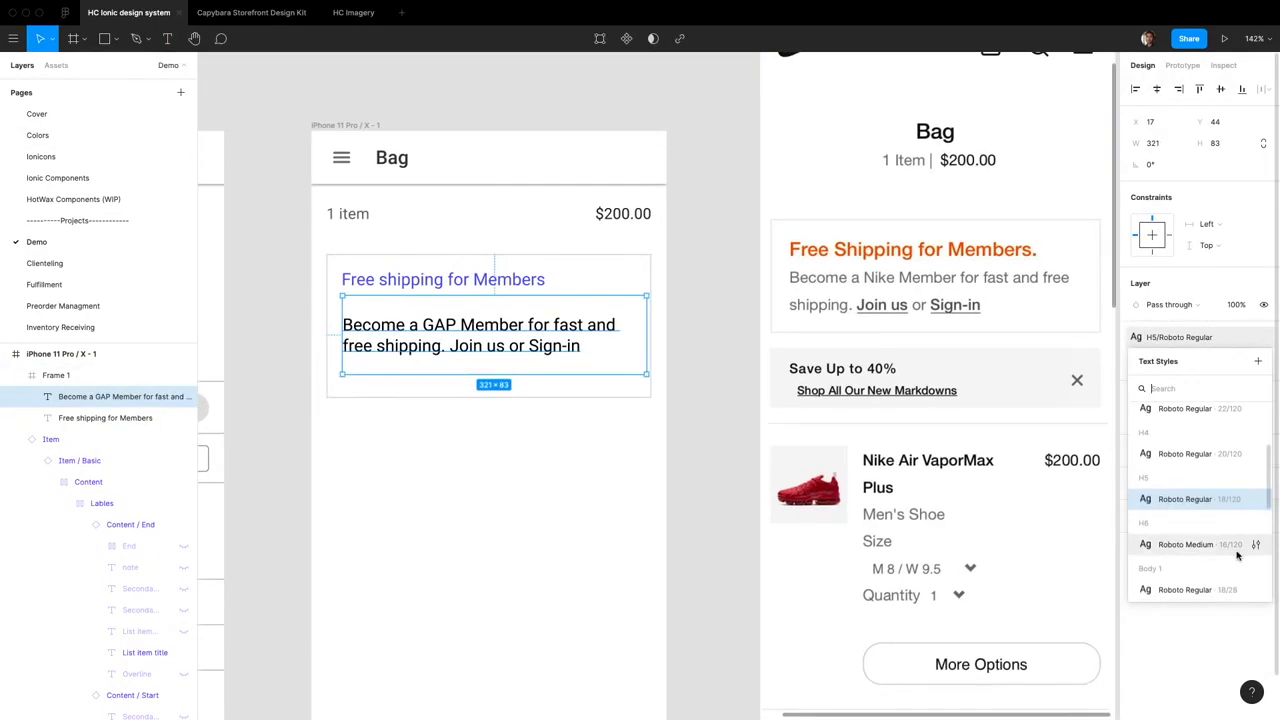
scroll(1200, 470, down, 5)
click(1200, 465)
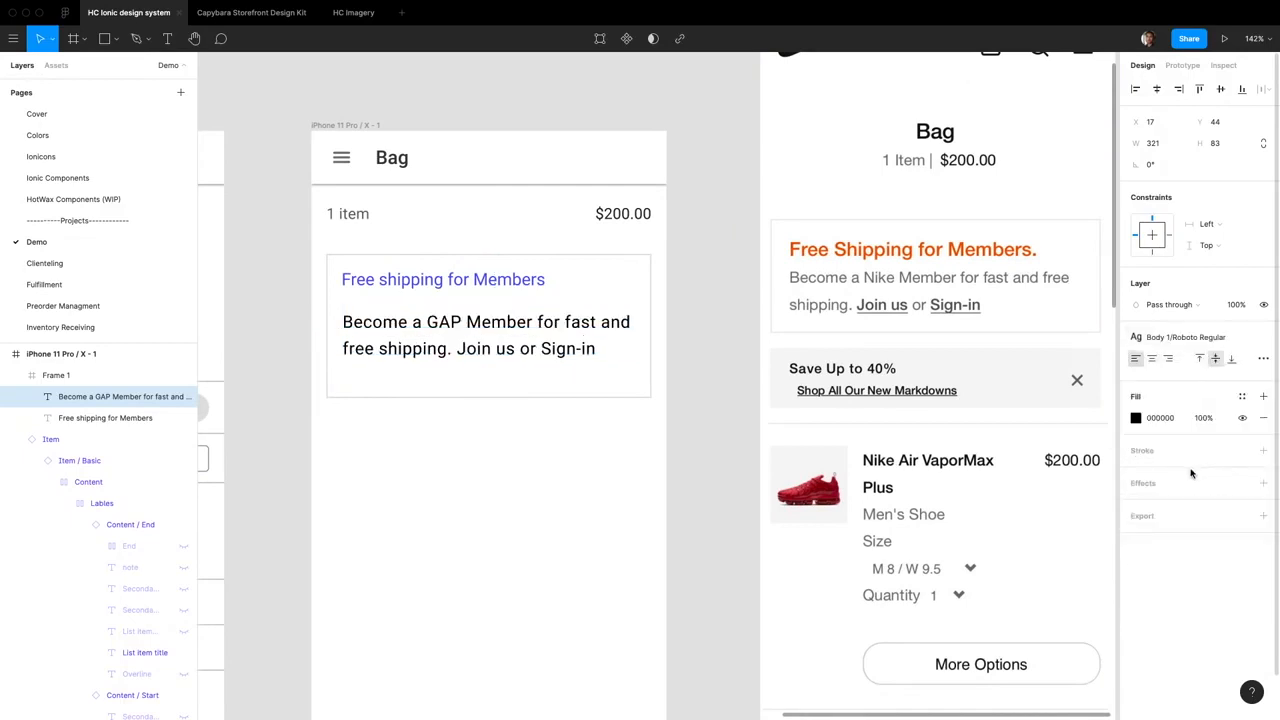
click(1242, 397)
text(text)
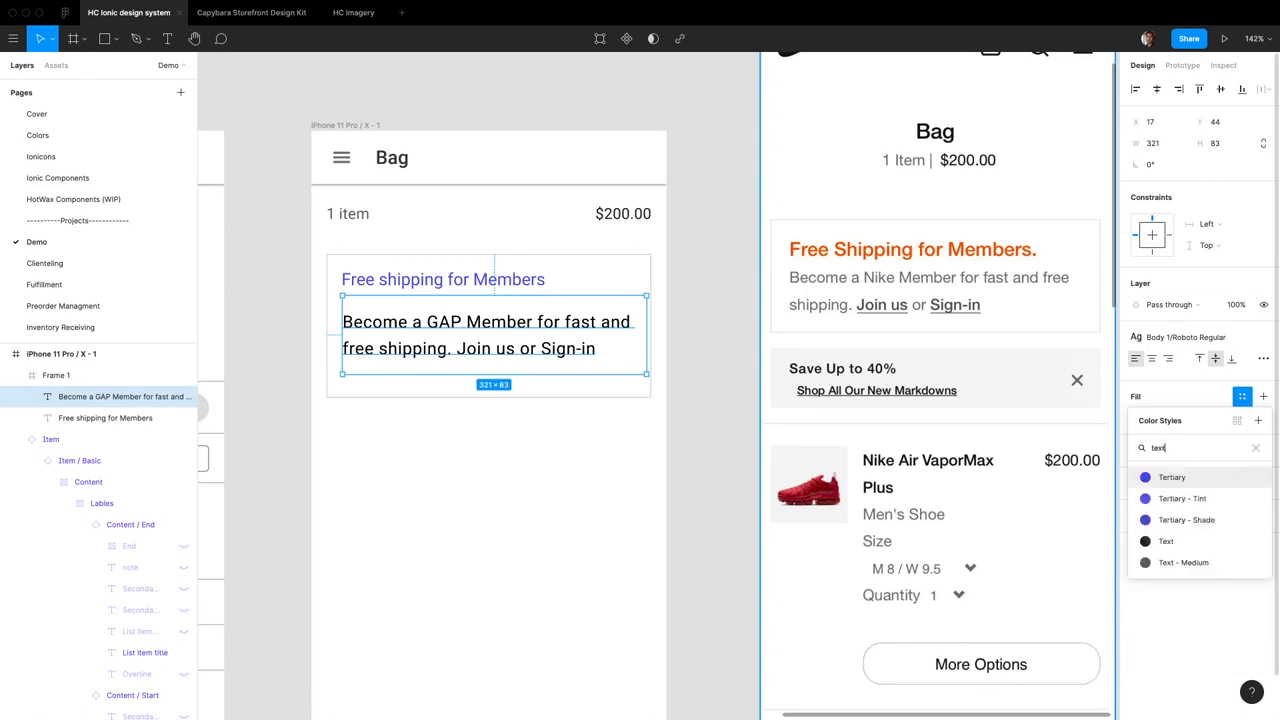
click(1190, 564)
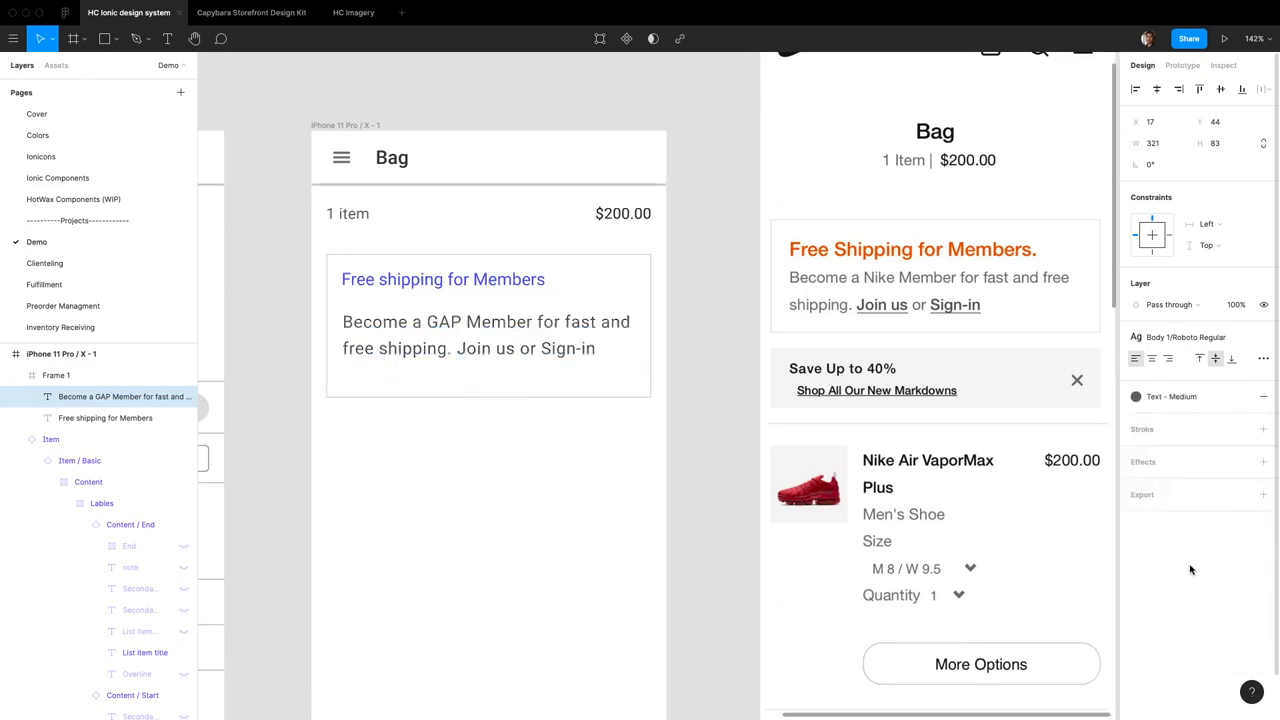
Resize the "Become a GAP Member" text box to 311 wide so its height follows the two lines of text.
click(1263, 358)
click(1072, 478)
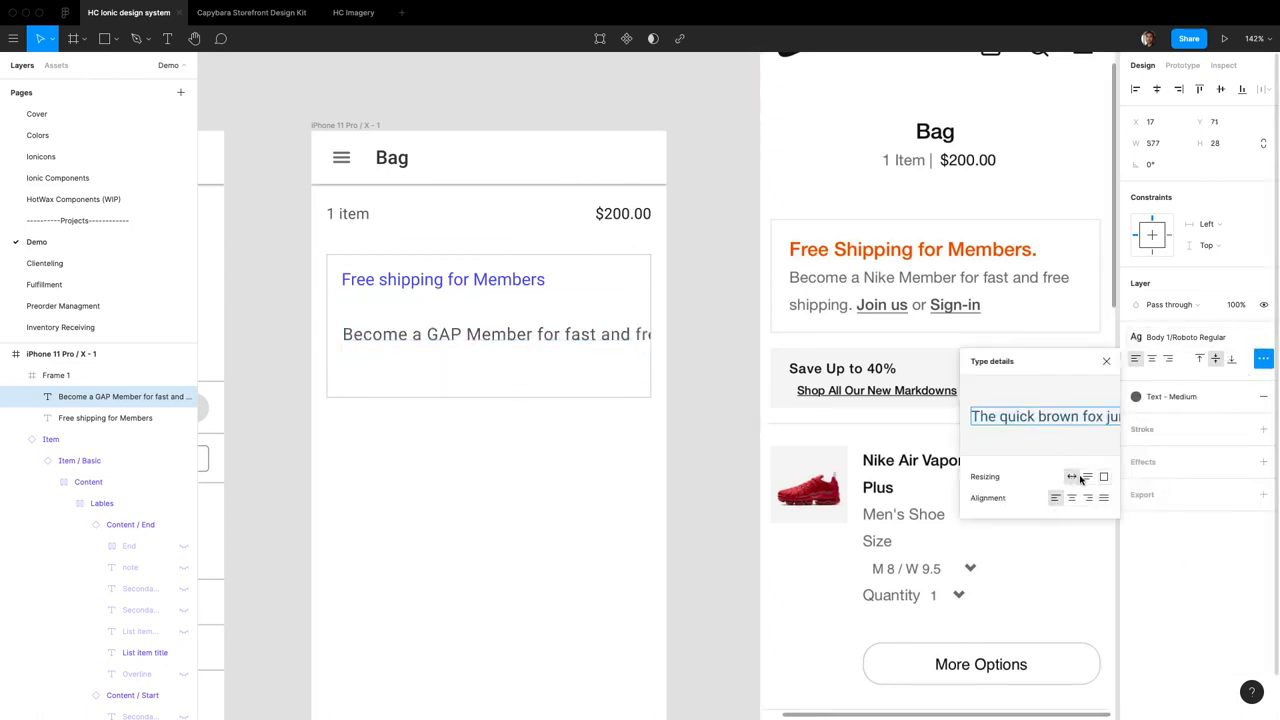
drag(886, 328, 638, 338)
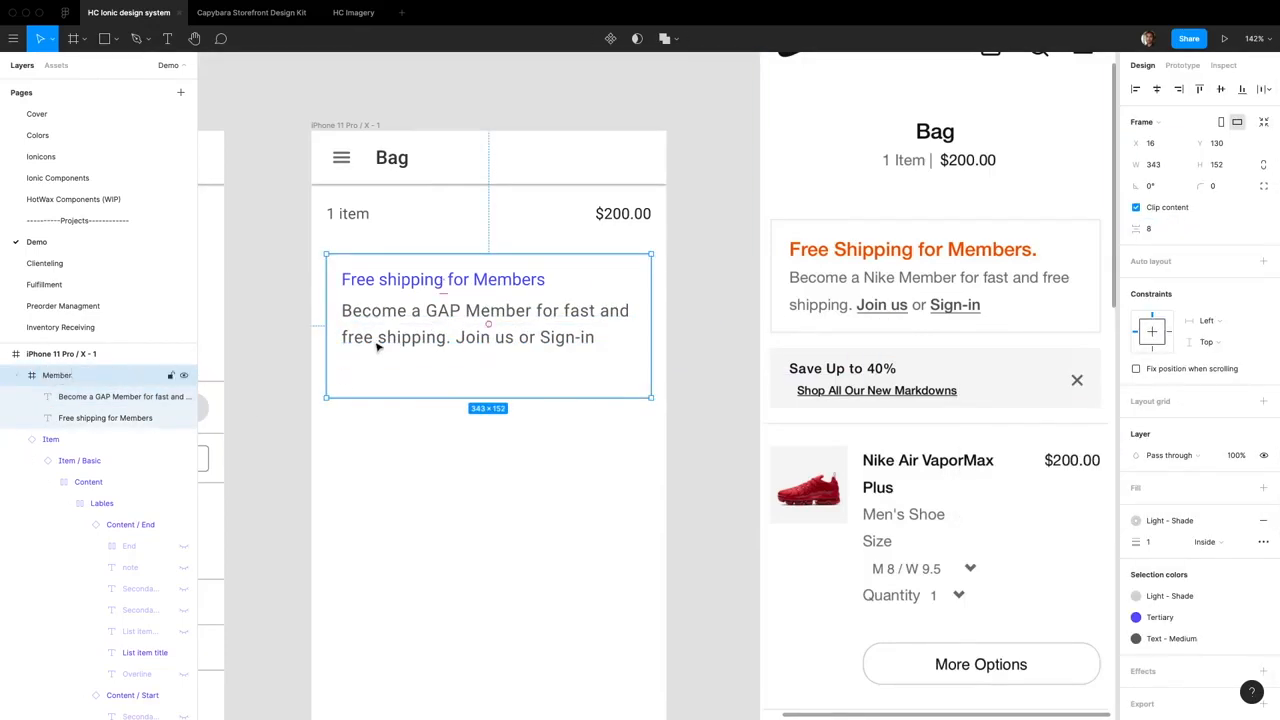
Apply auto layout to the Member frame so it hugs its two texts.
scroll(734, 332, right, 2)
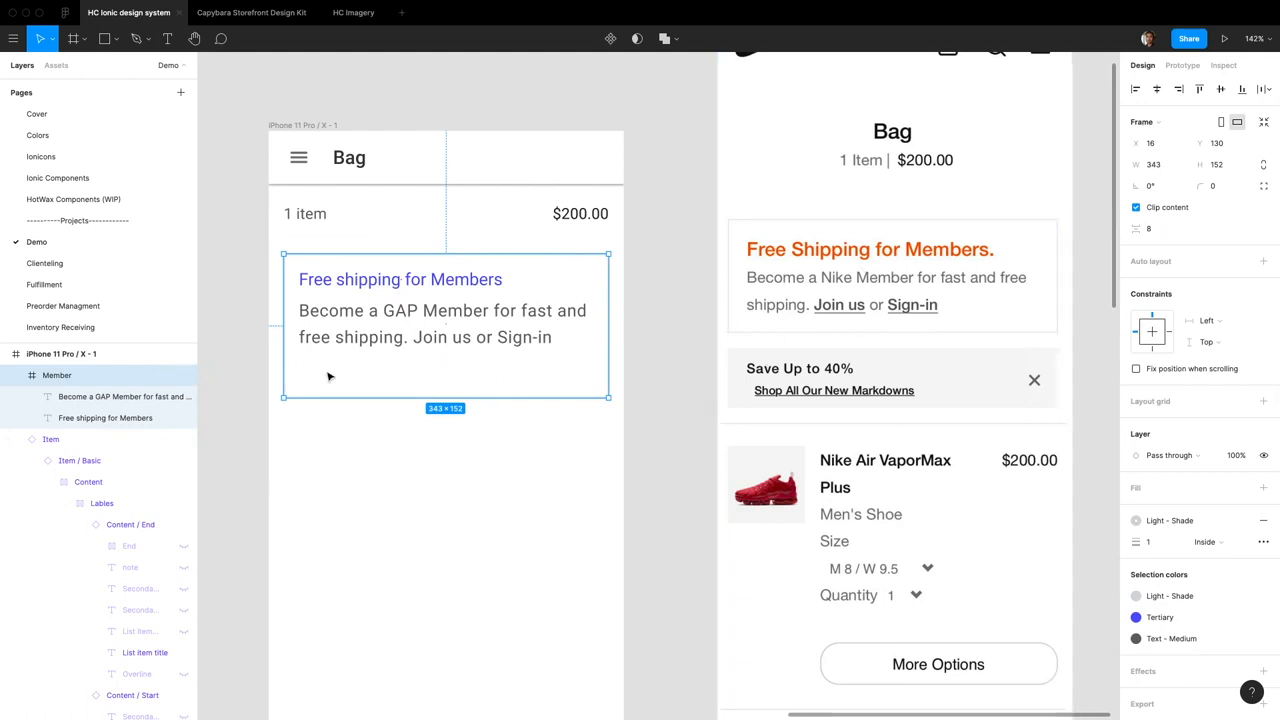
key(shift+a)
click(694, 390)
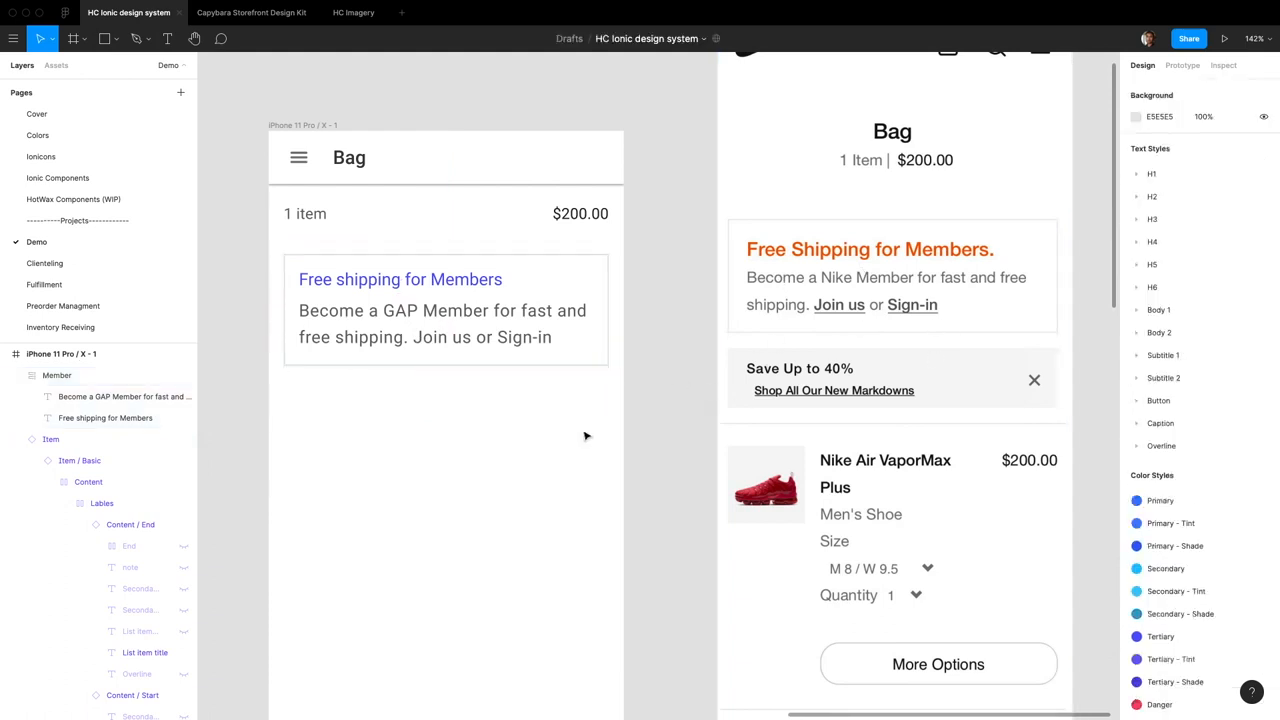
double_click(441, 345)
drag(413, 337, 458, 337)
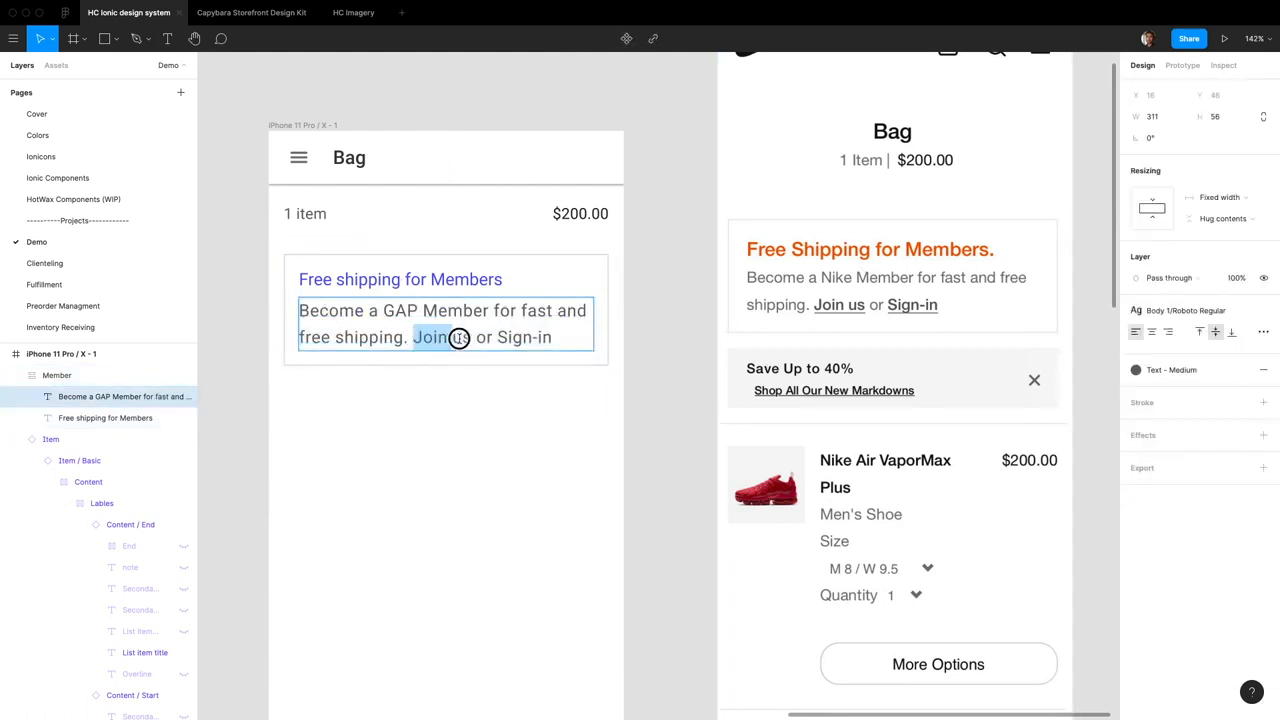
click(1263, 331)
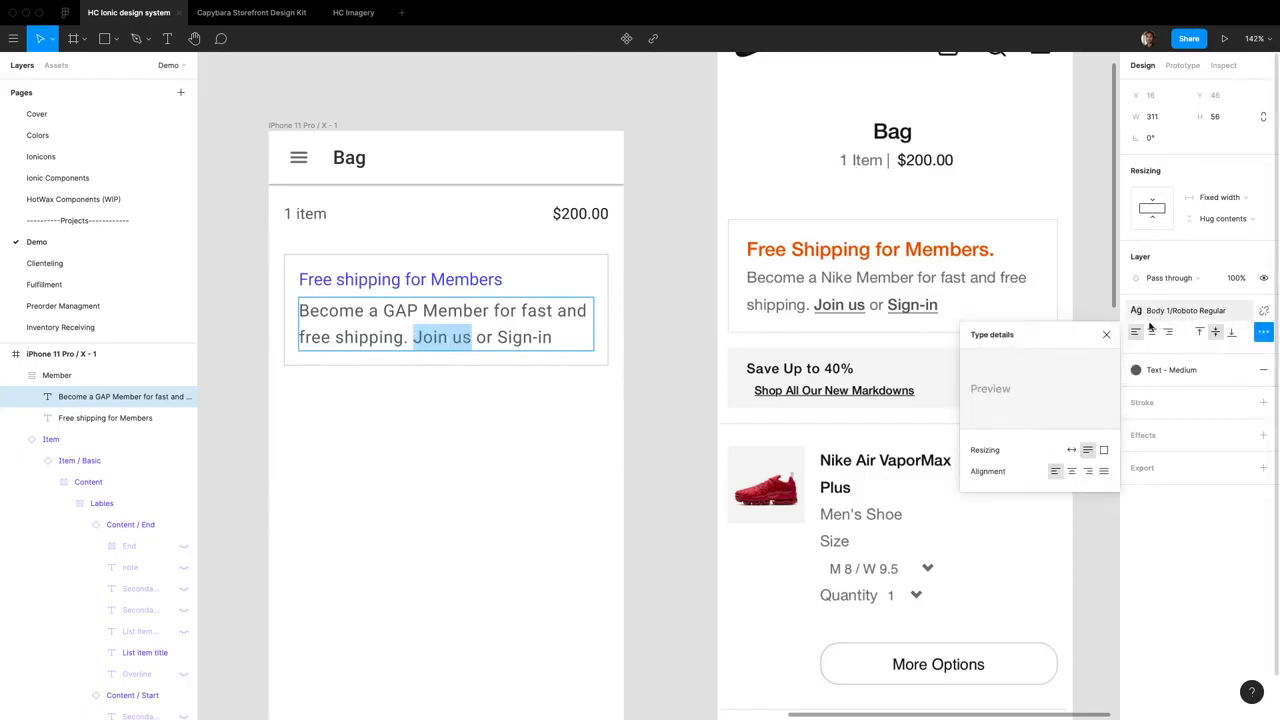
key(Escape)
Set the words "Sign-in" and "Join us" in the Member text to the Text color style.
double_click(427, 339)
drag(414, 338, 562, 338)
click(1231, 371)
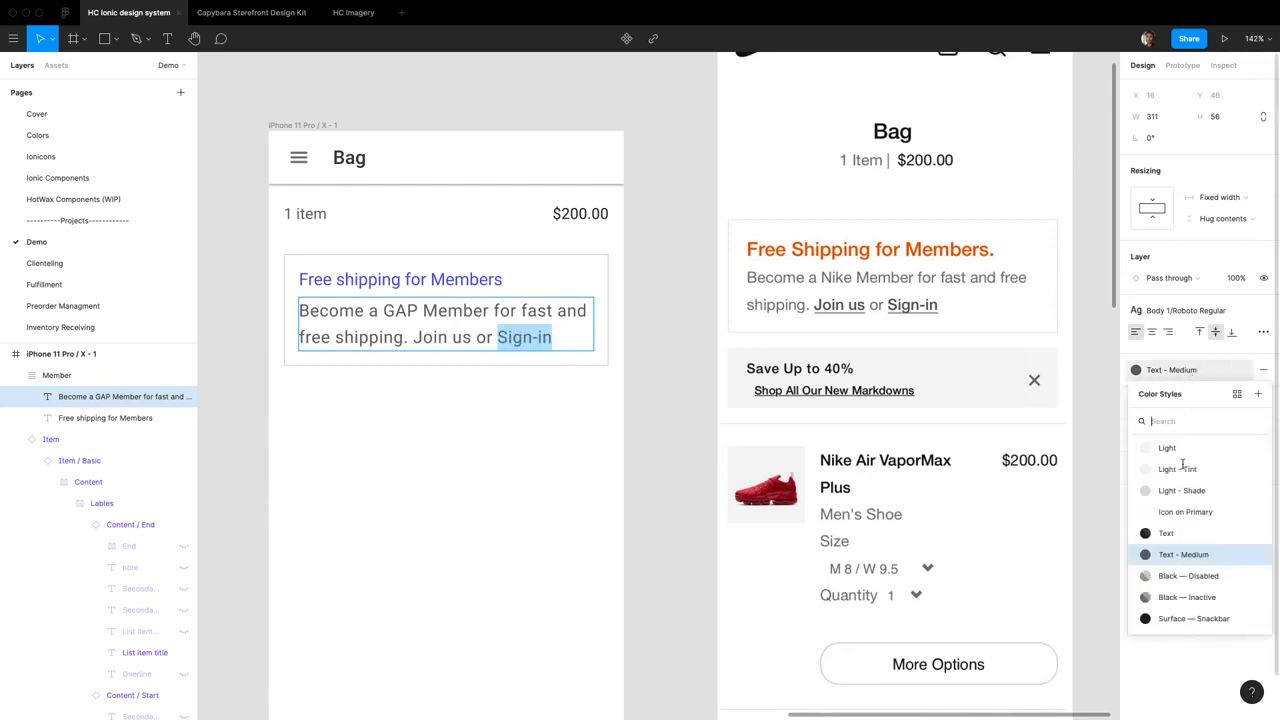
click(1163, 531)
drag(412, 337, 470, 337)
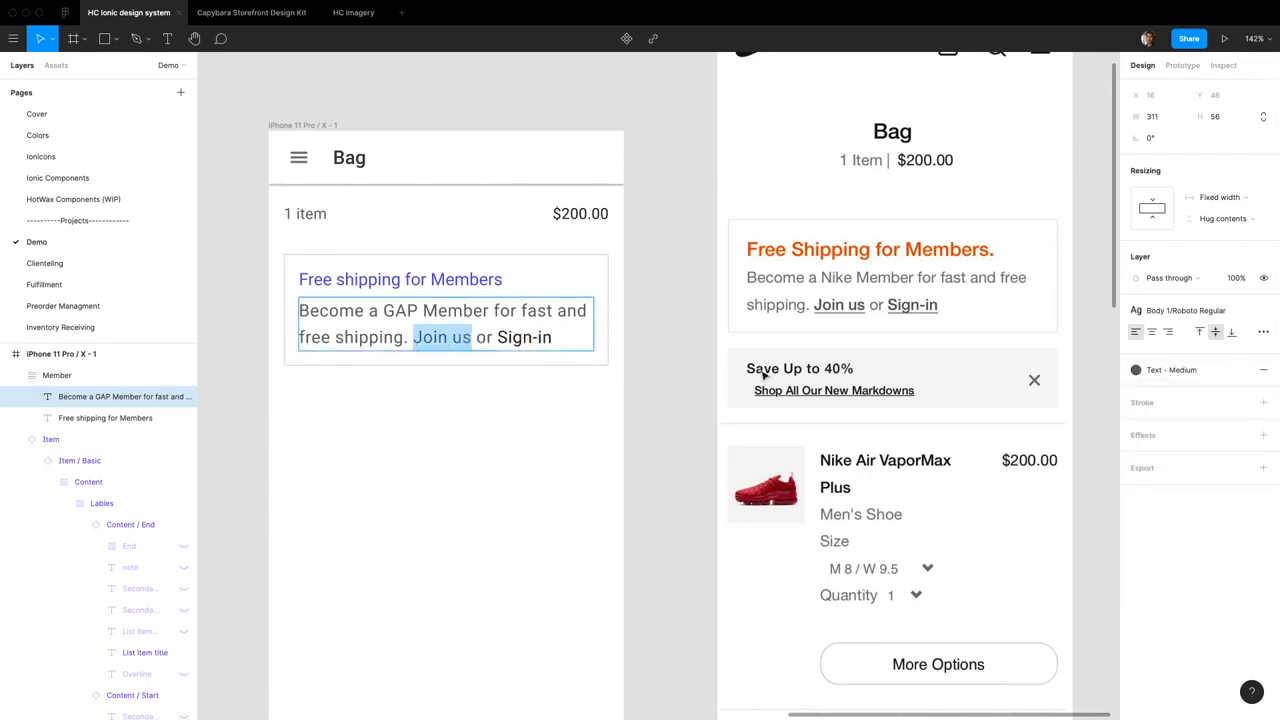
key(Escape)
key(Escape)
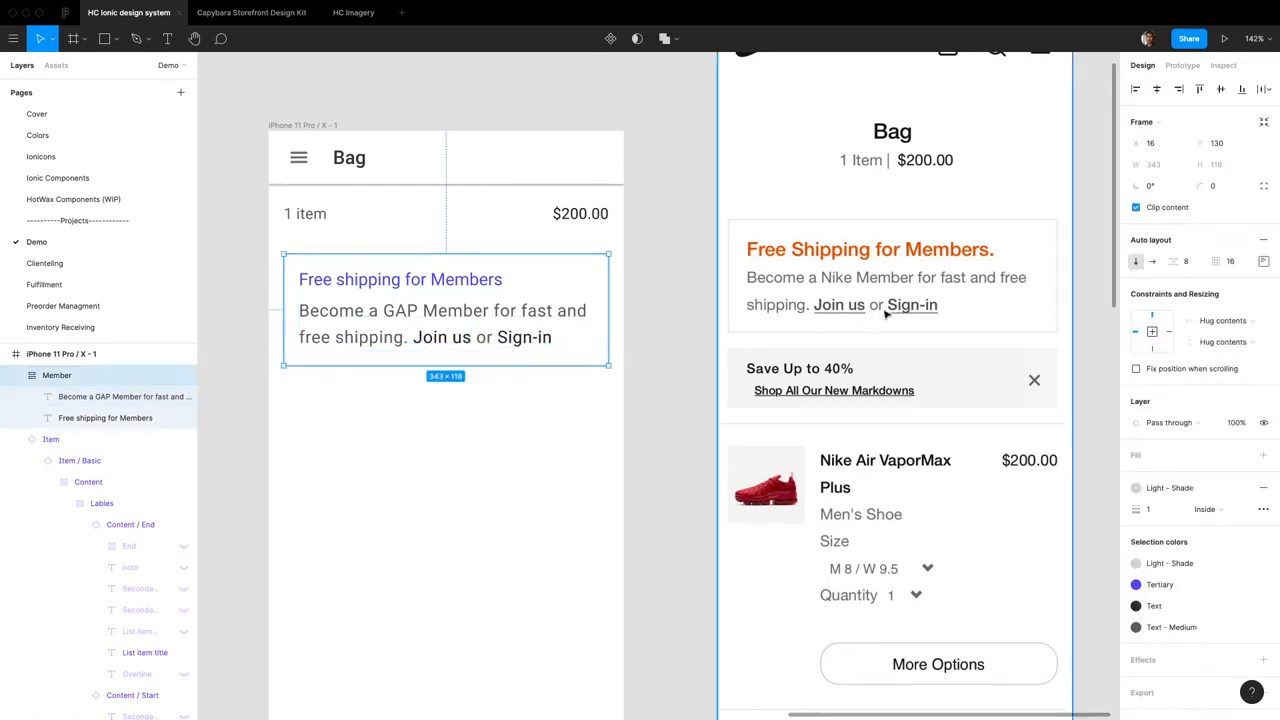
click(604, 385)
scroll(876, 330, down, 1)
double_click(876, 330)
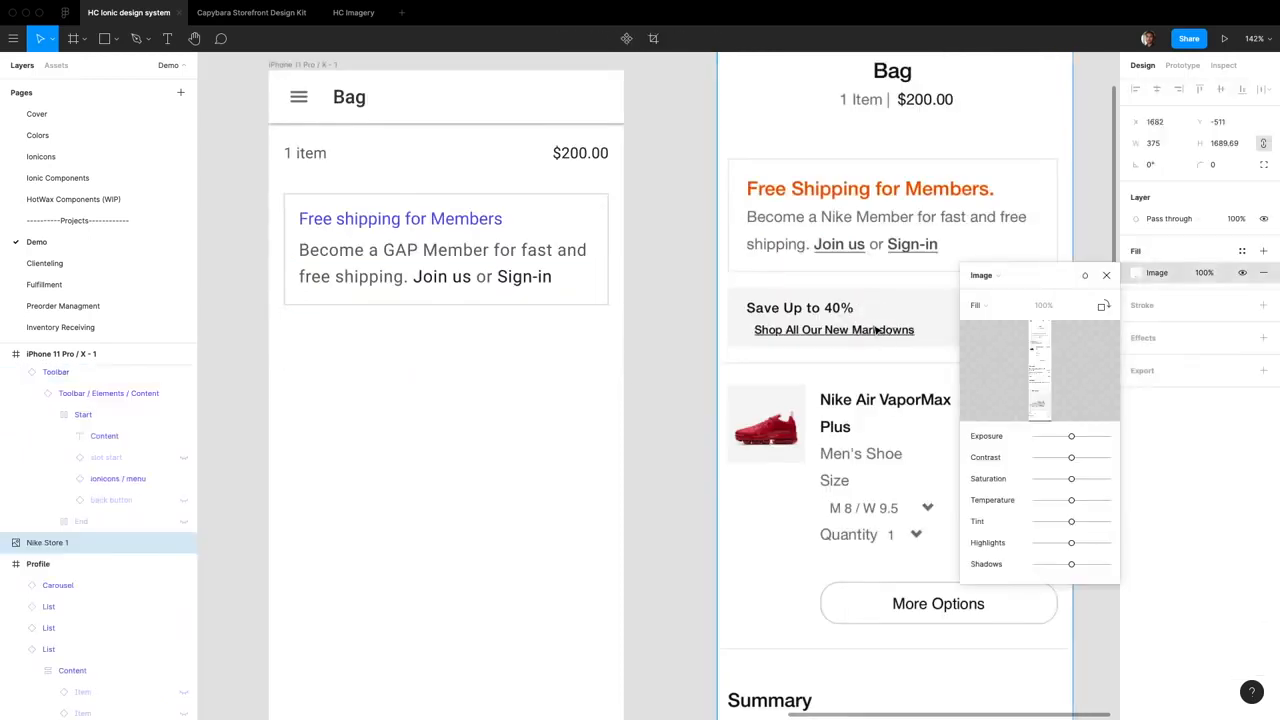
click(1106, 275)
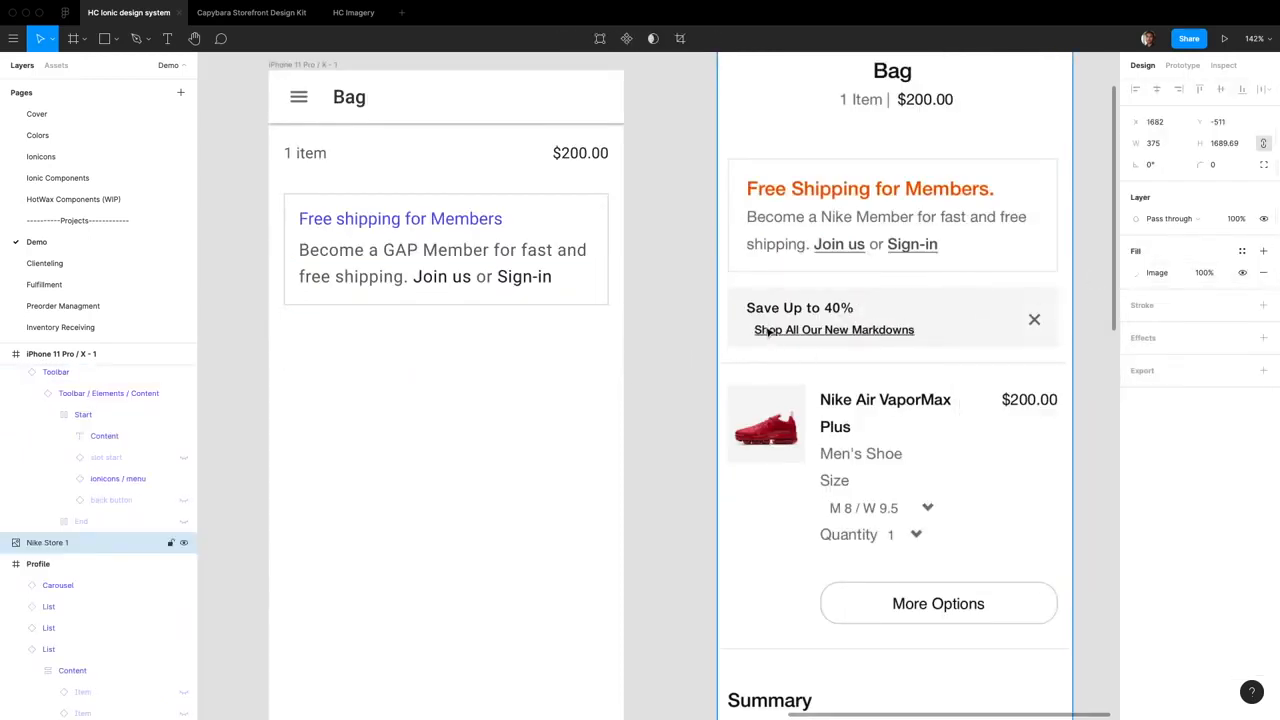
click(318, 355)
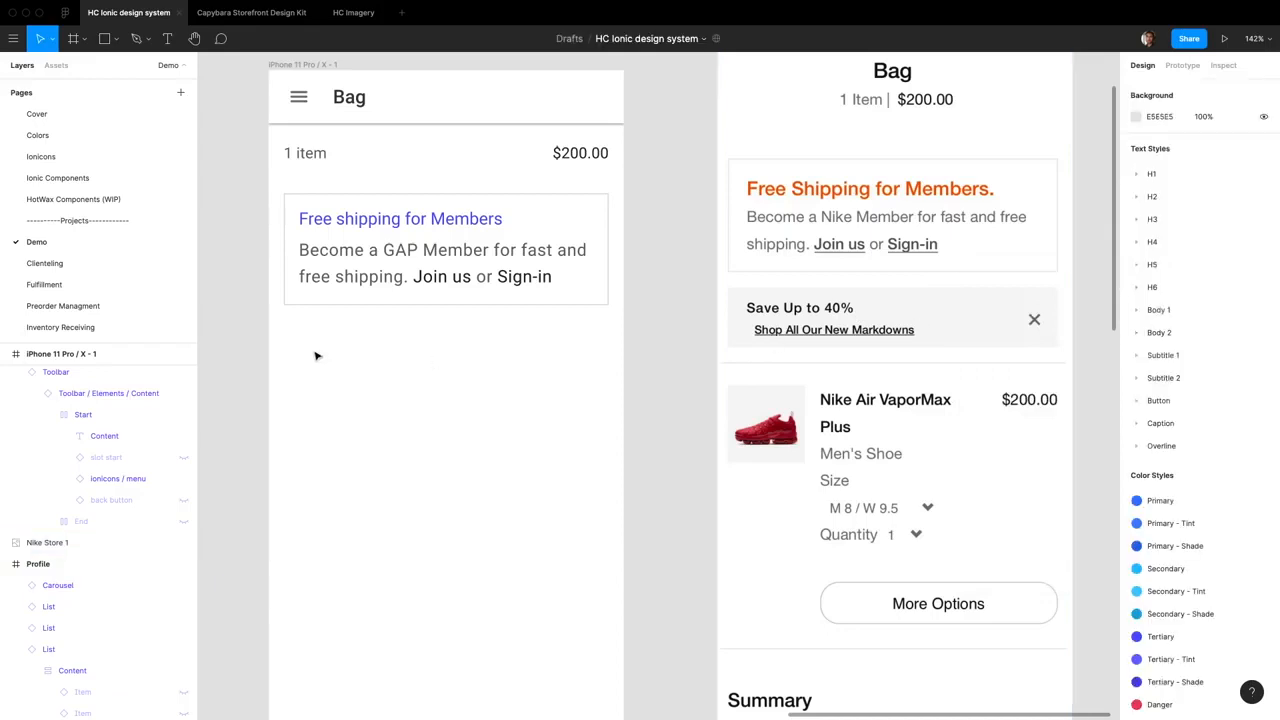
Draw a 343 × 81 frame below the Member box and insert an Item component into it.
key(f)
drag(286, 331, 608, 381)
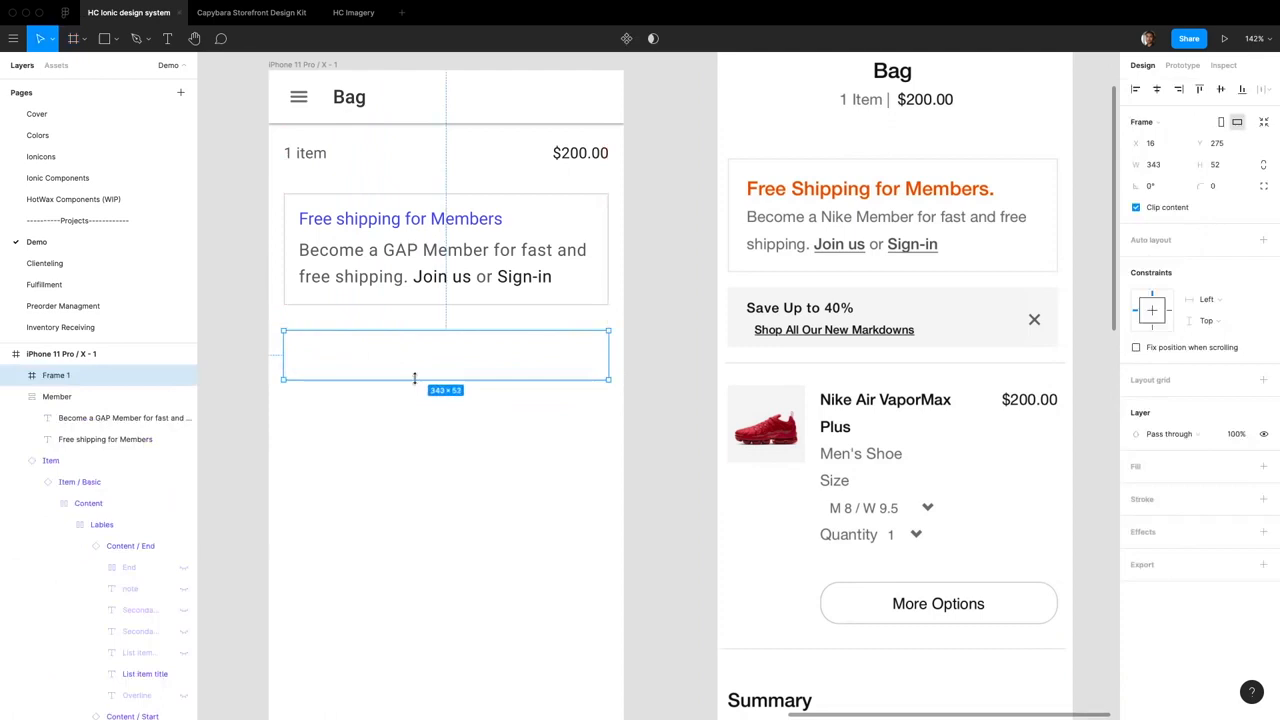
click(51, 65)
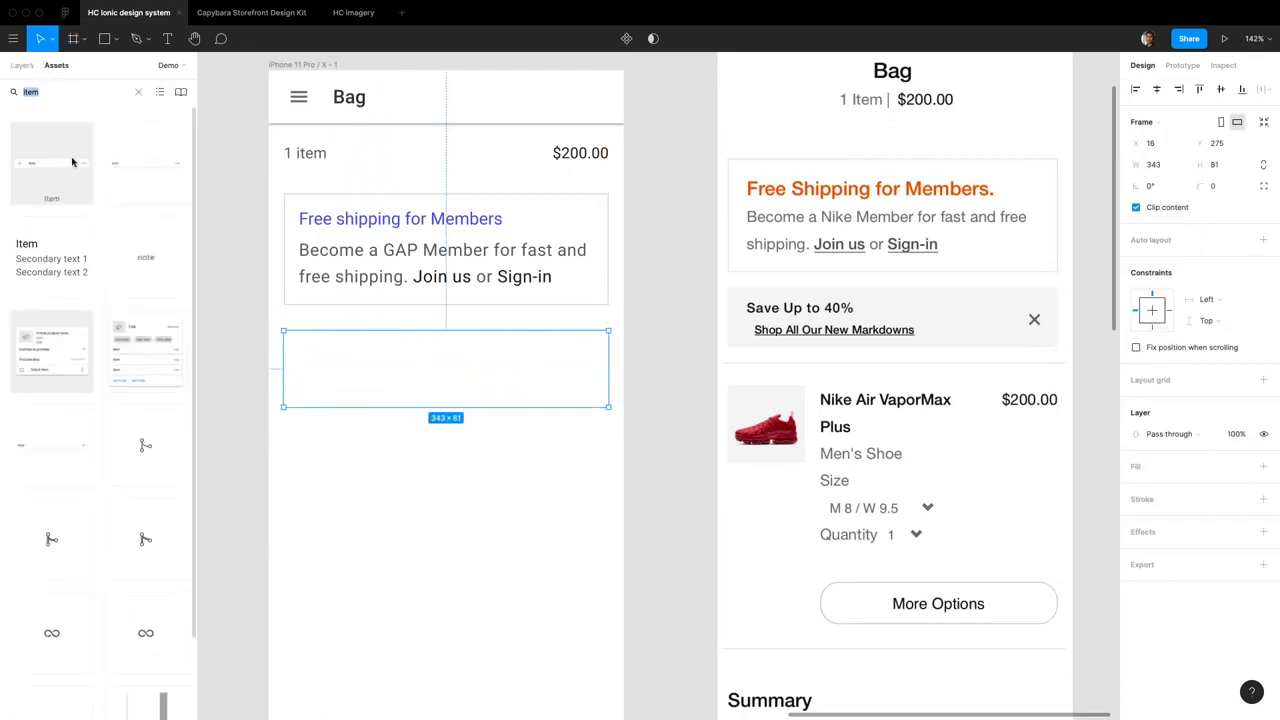
drag(71, 163, 538, 363)
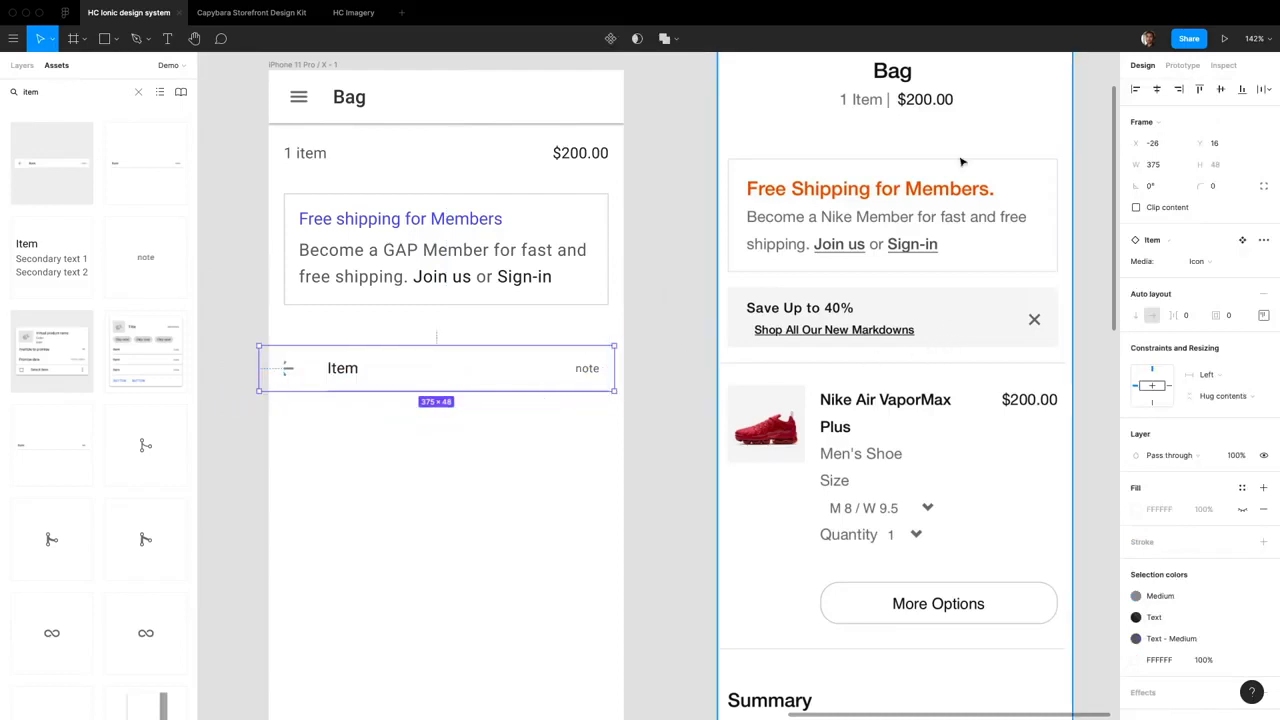
Set the new Item component's width to 343 and center it horizontally in its frame.
click(1168, 165)
text(343)
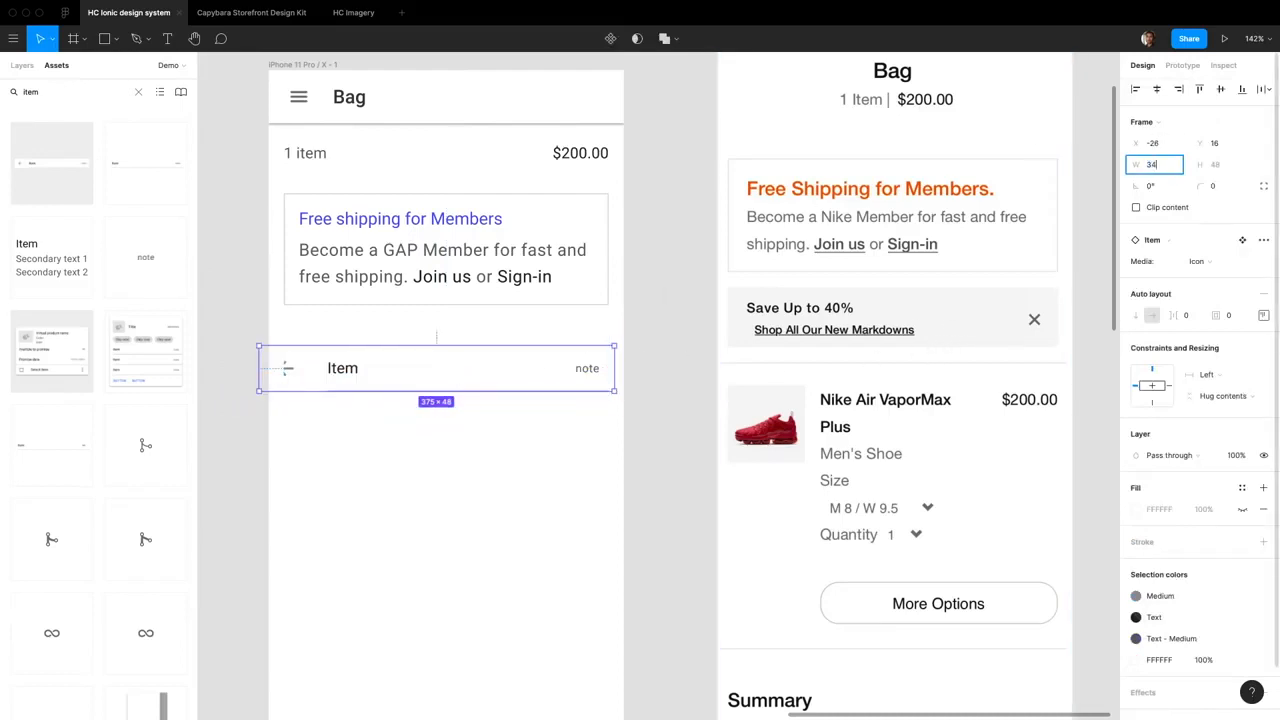
key(Return)
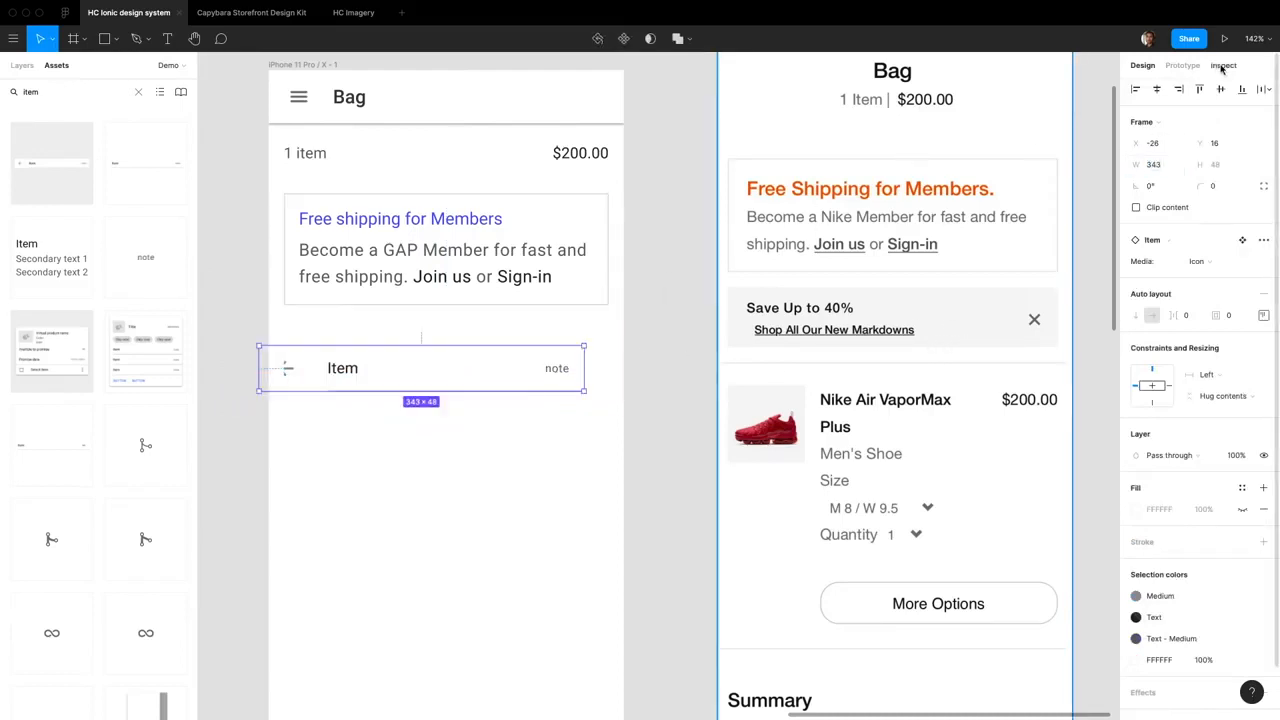
click(1157, 89)
Rename the frame around the new Item row as Promotion and shrink it to fit its contents.
click(22, 65)
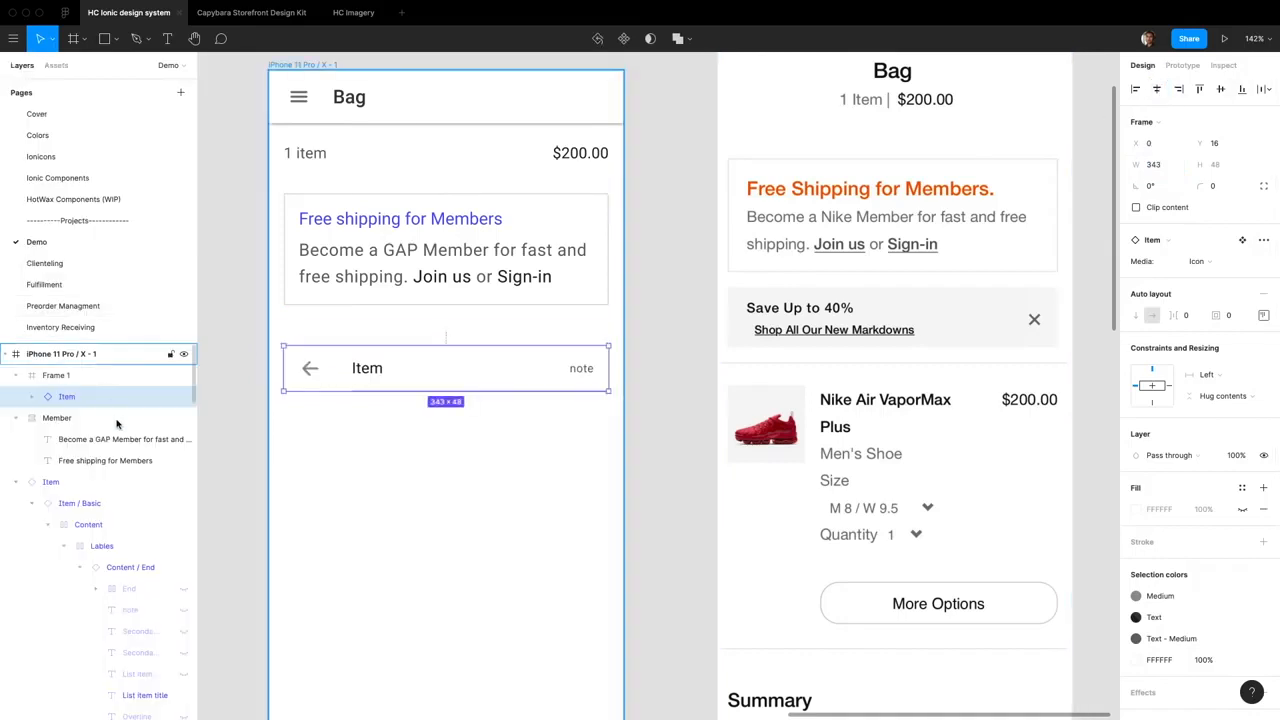
click(62, 376)
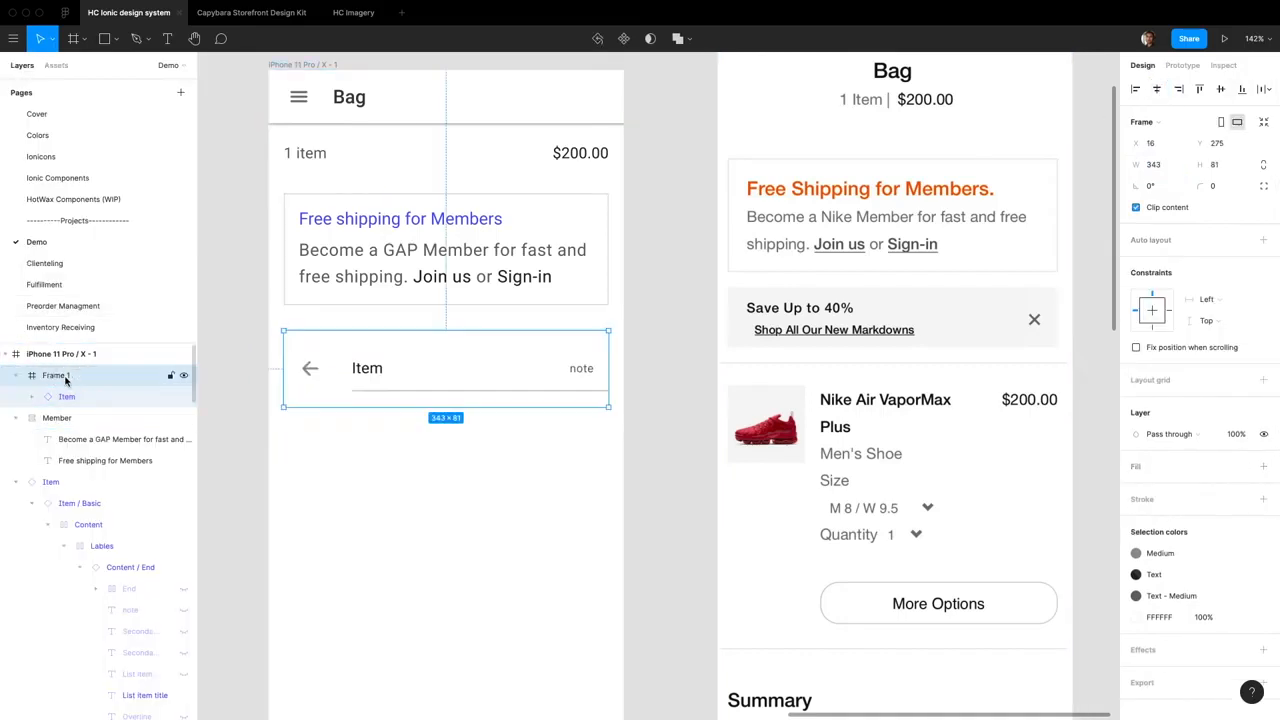
double_click(66, 378)
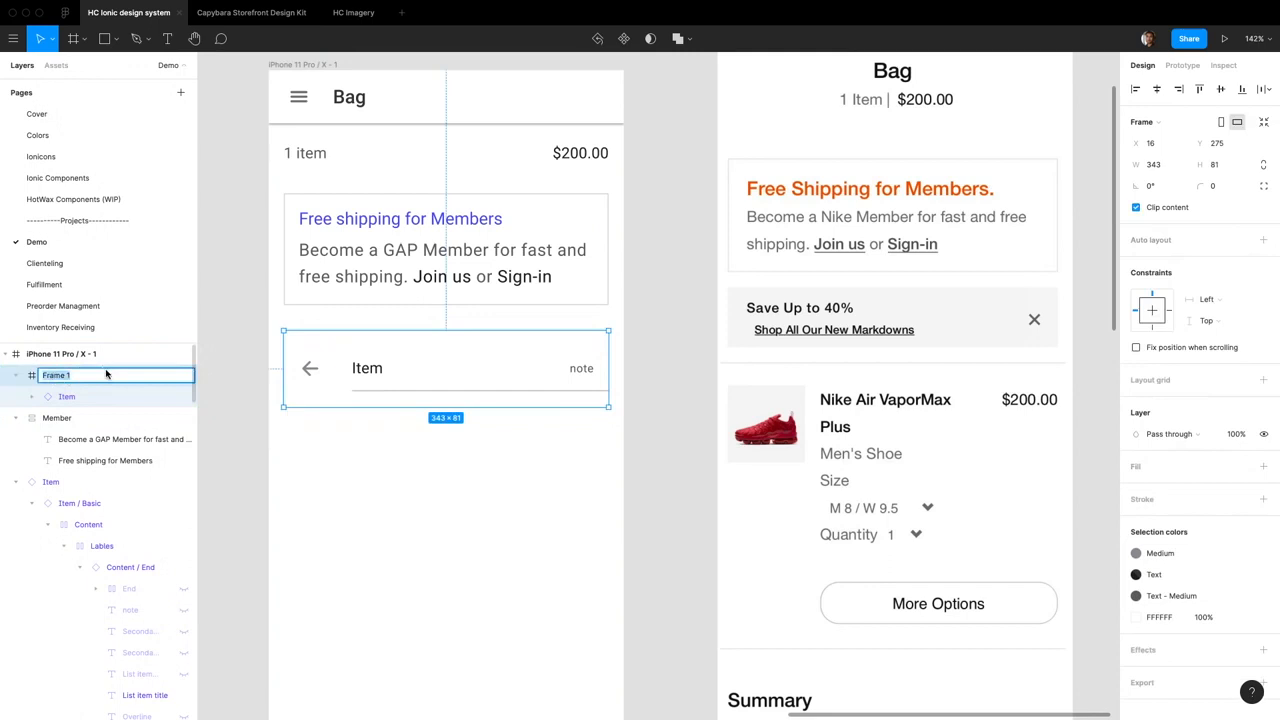
text(Promotion)
key(Return)
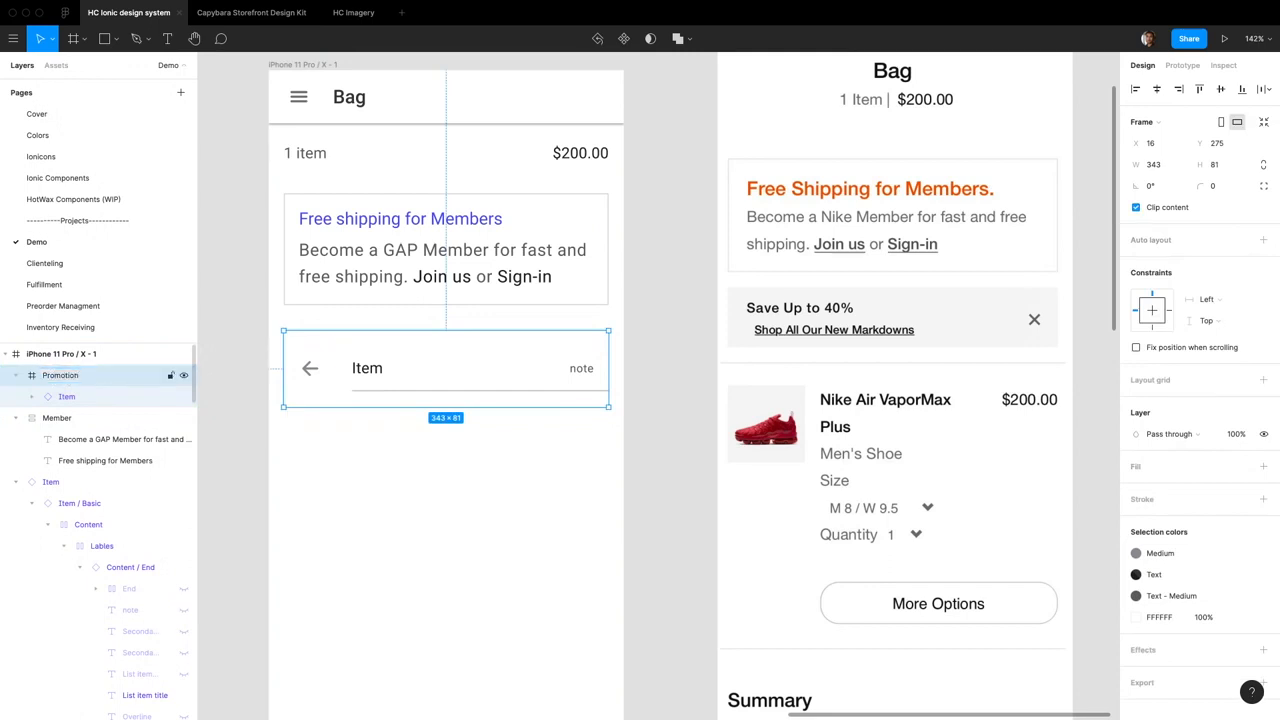
key(super+alt+shift+r)
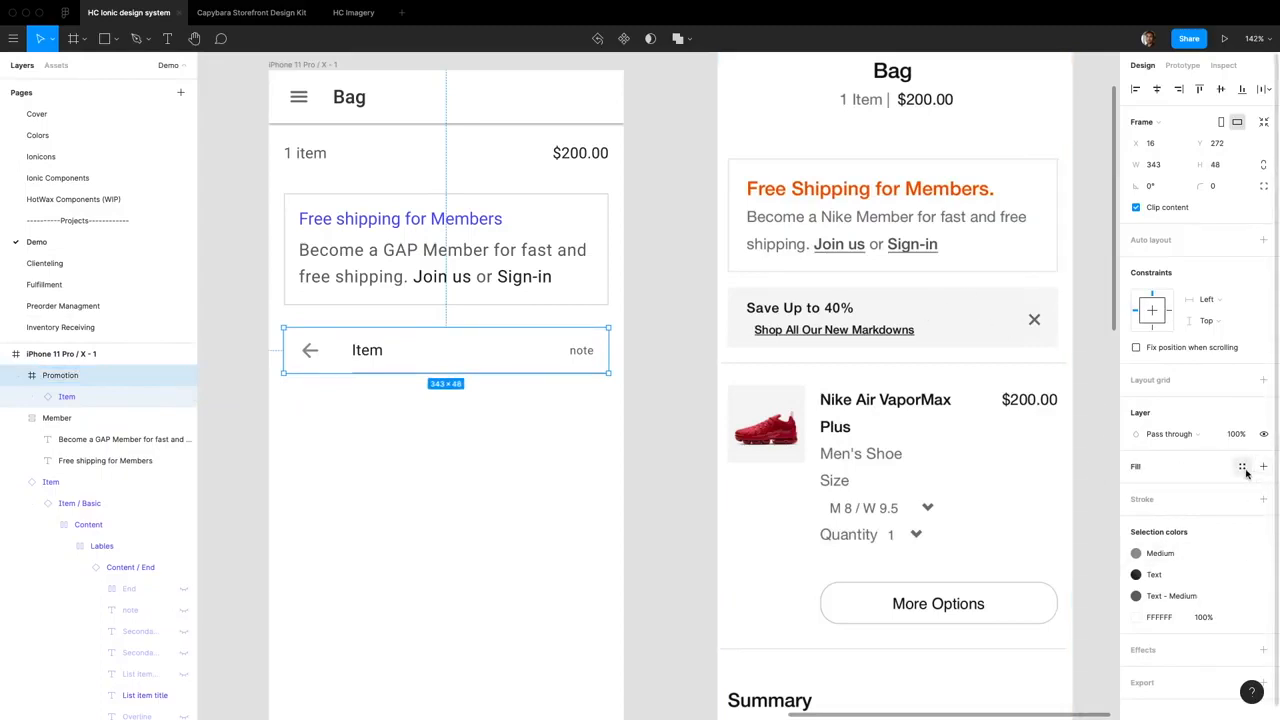
Try filling the Promotion frame with the Light color style, and undo the fill.
click(1244, 470)
scroll(1222, 620, down, 5)
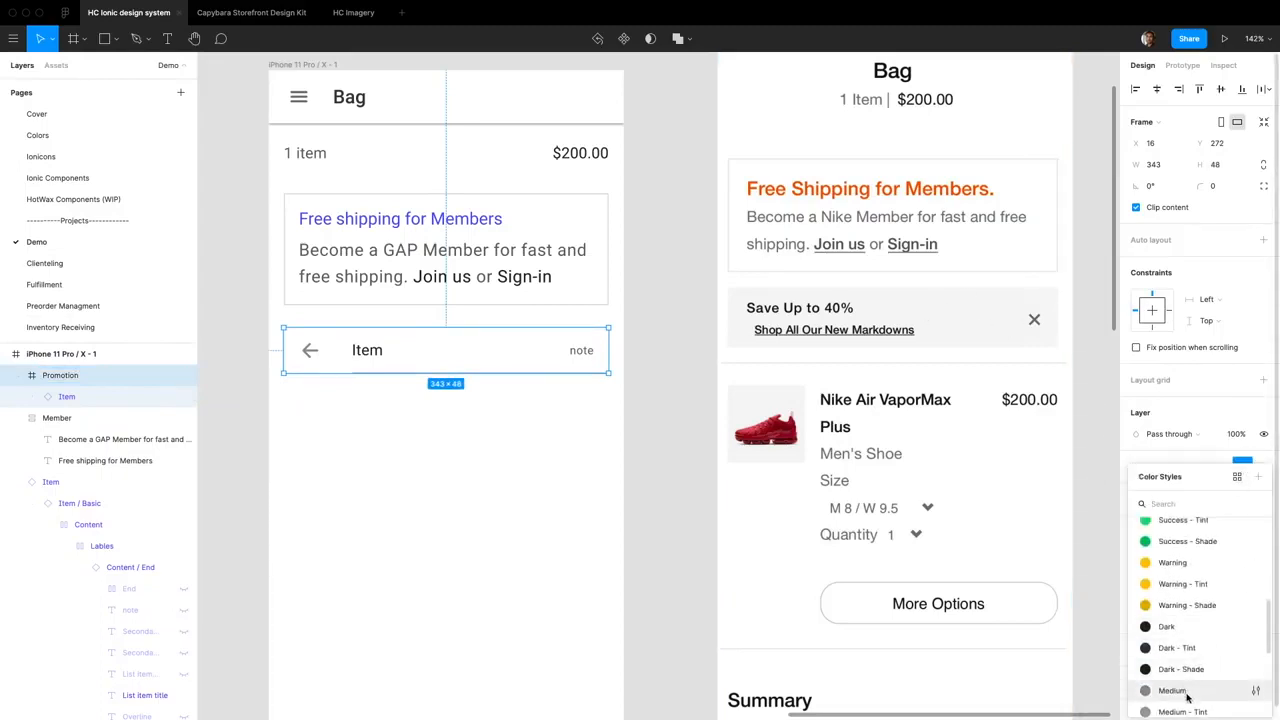
scroll(1185, 660, down, 3)
click(1183, 618)
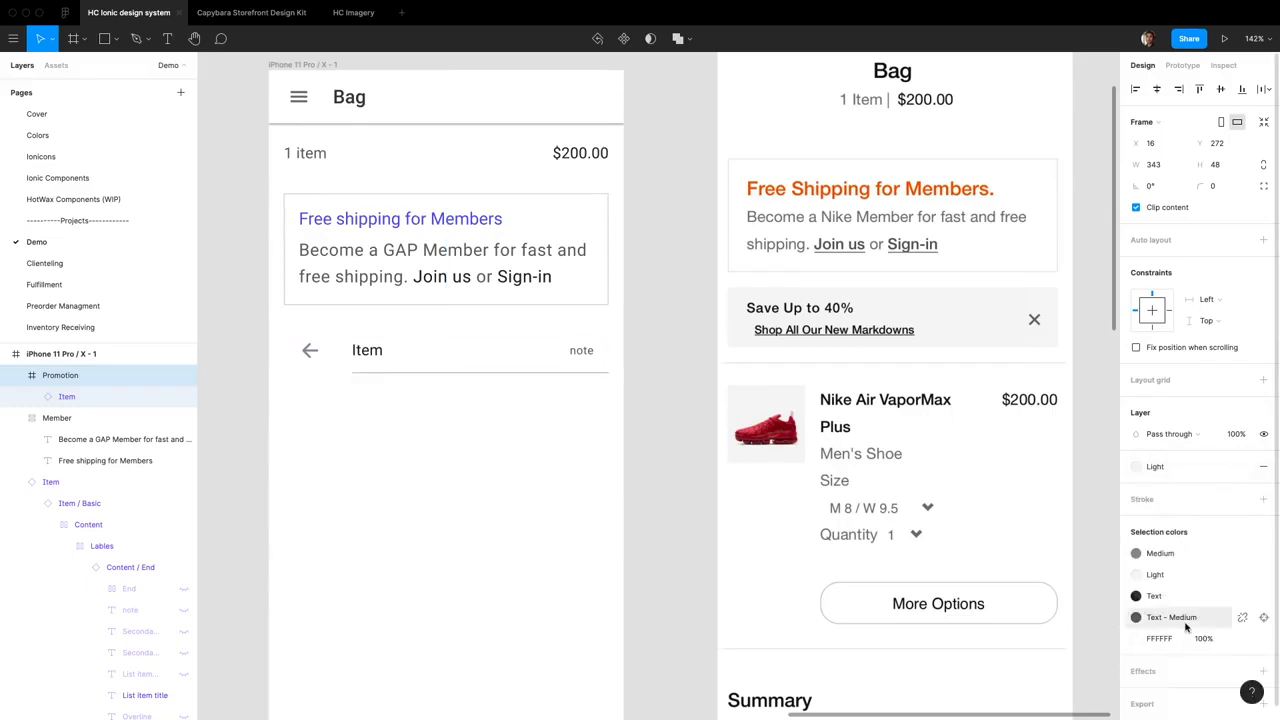
key(ctrl+z)
key(ctrl+z)
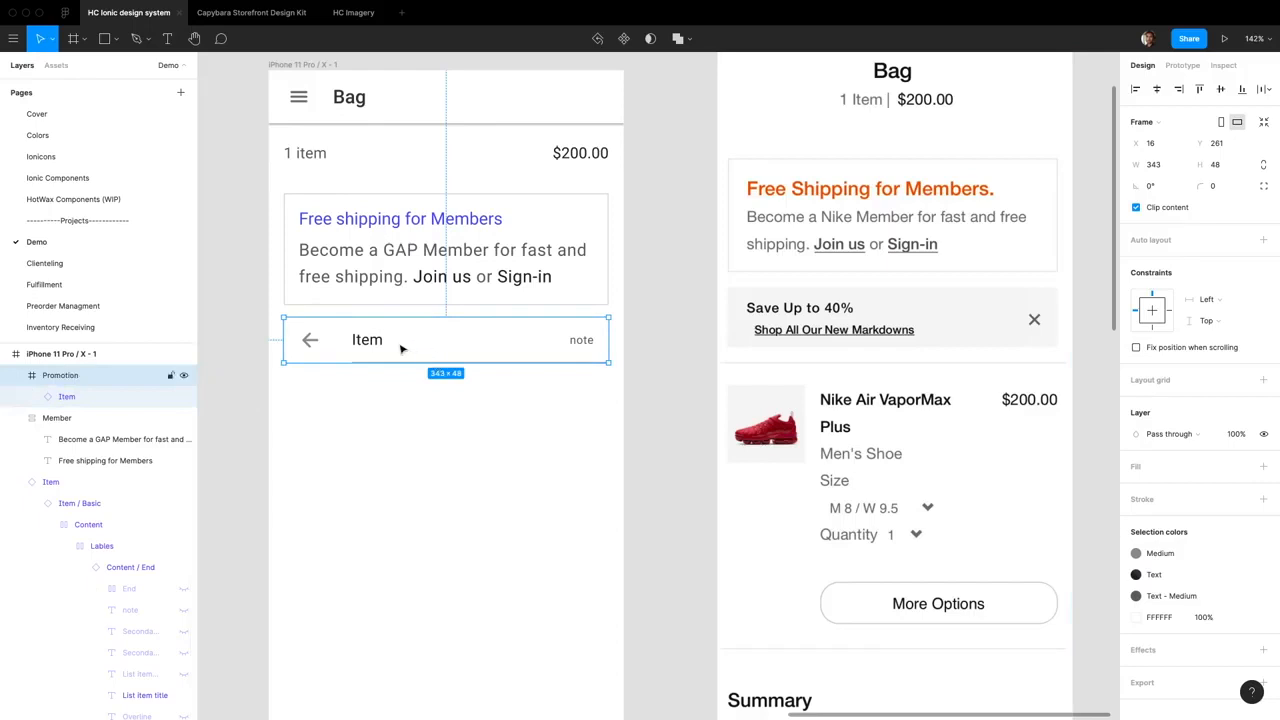
Remove the Item Border effect and the white fill from the Lables and Media layers inside the Promotion item.
click(98, 397)
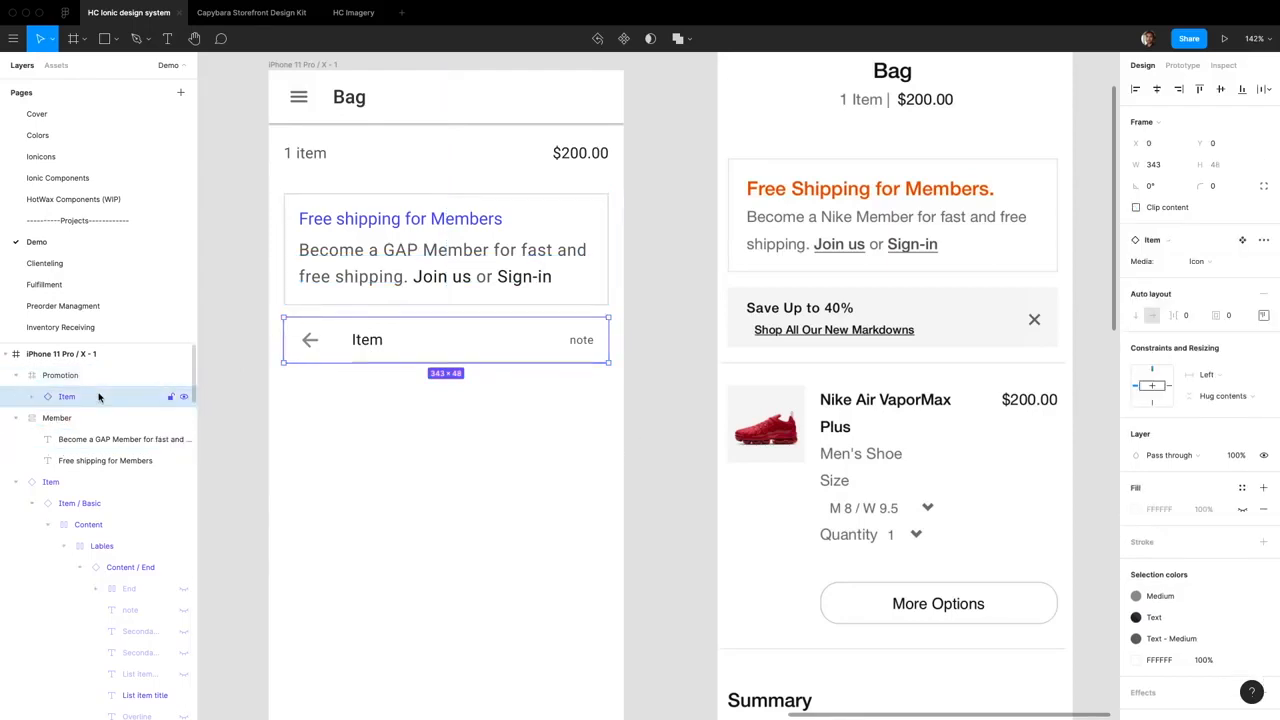
key(Return)
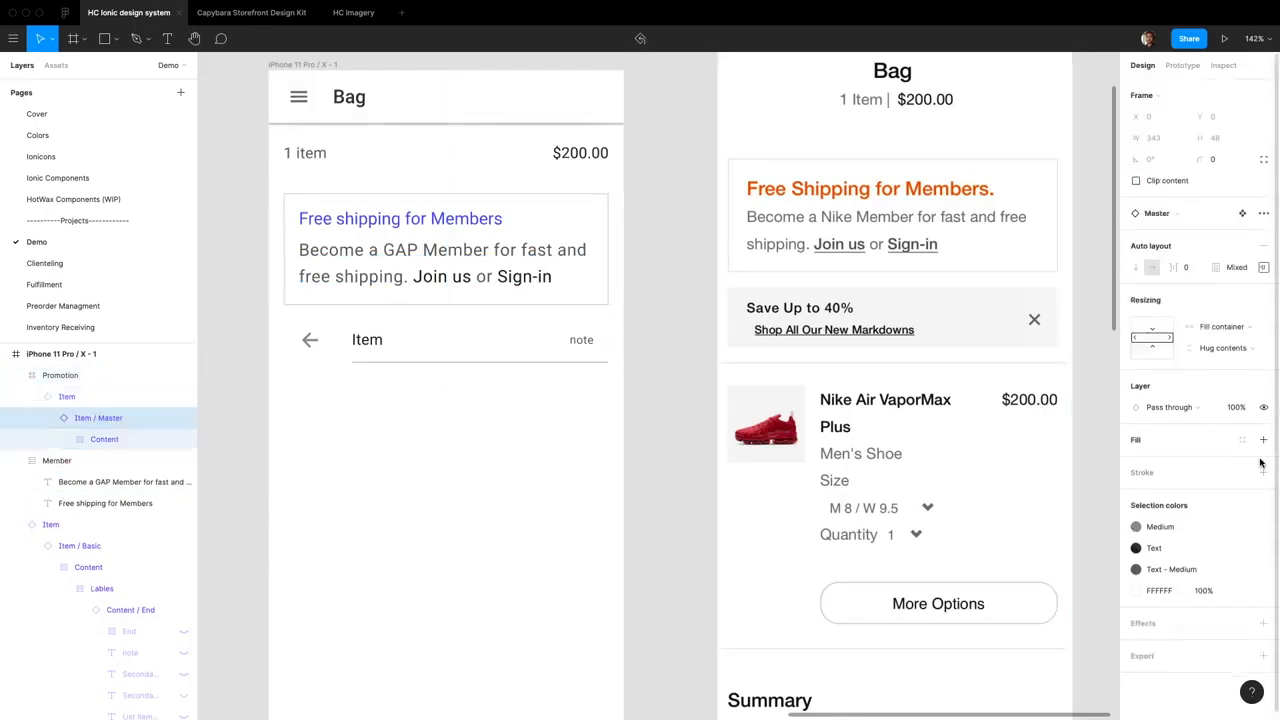
key(Return)
key(Return)
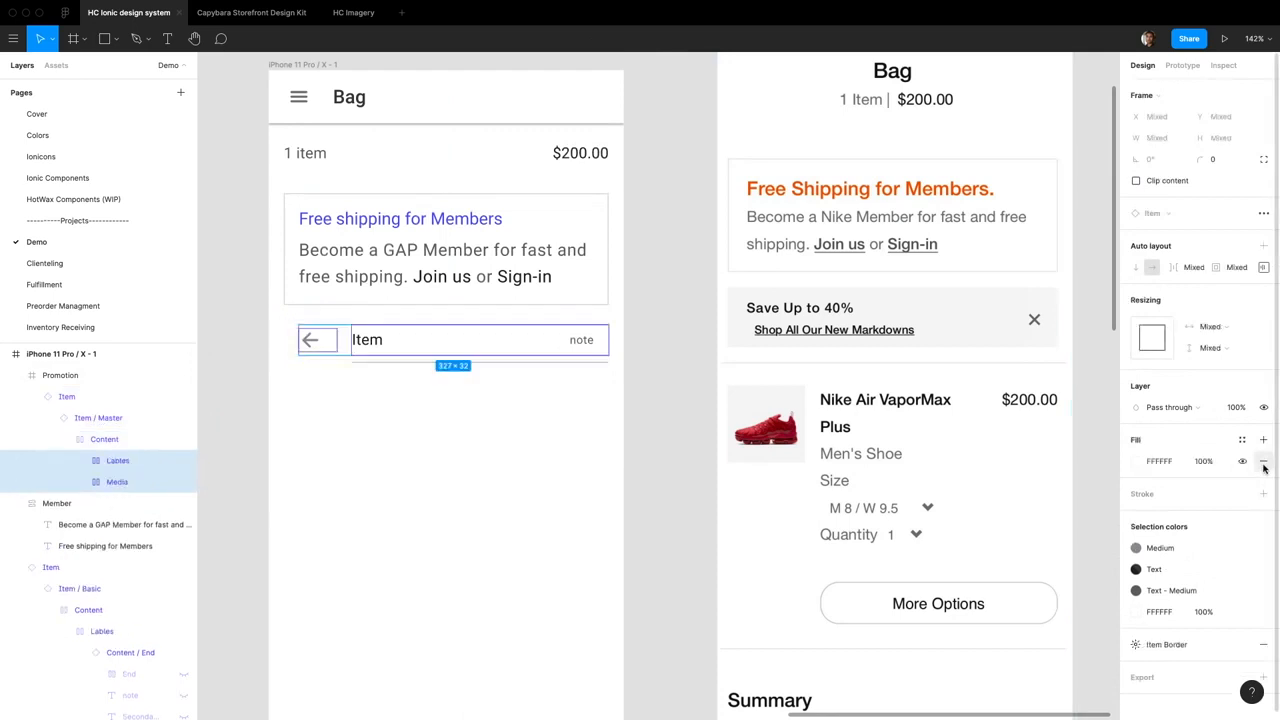
click(1263, 465)
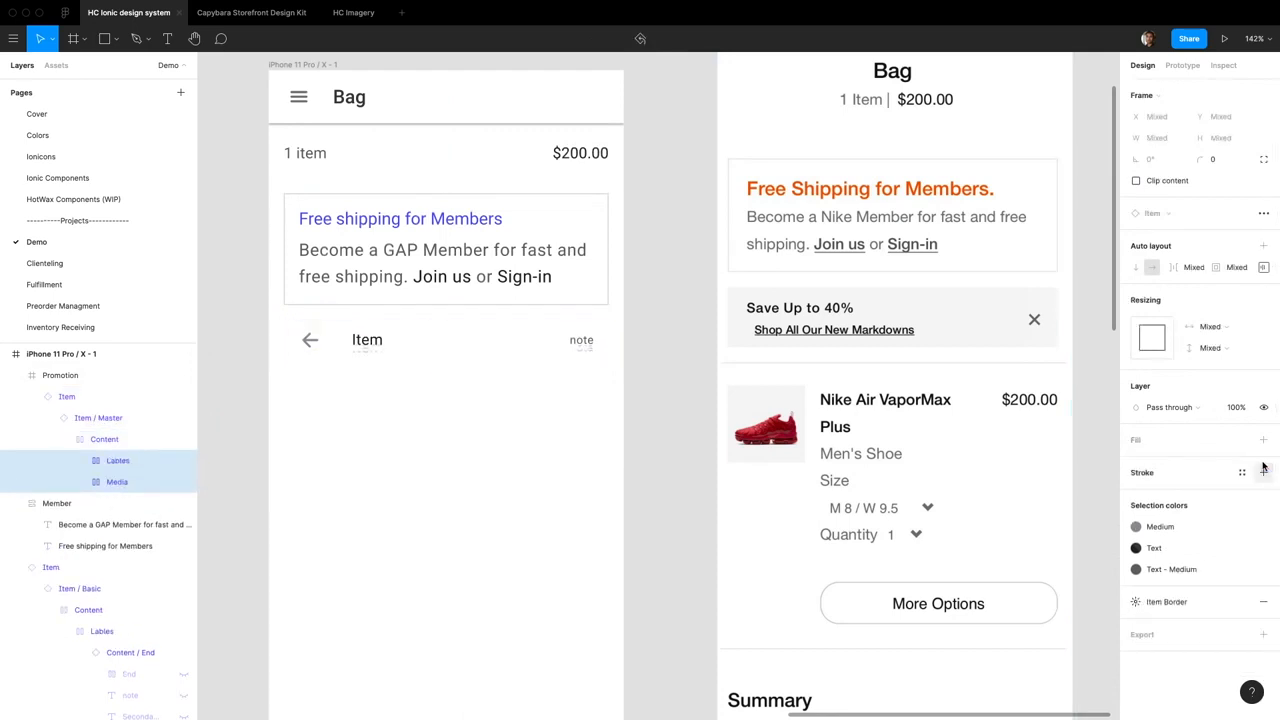
key(ctrl+z)
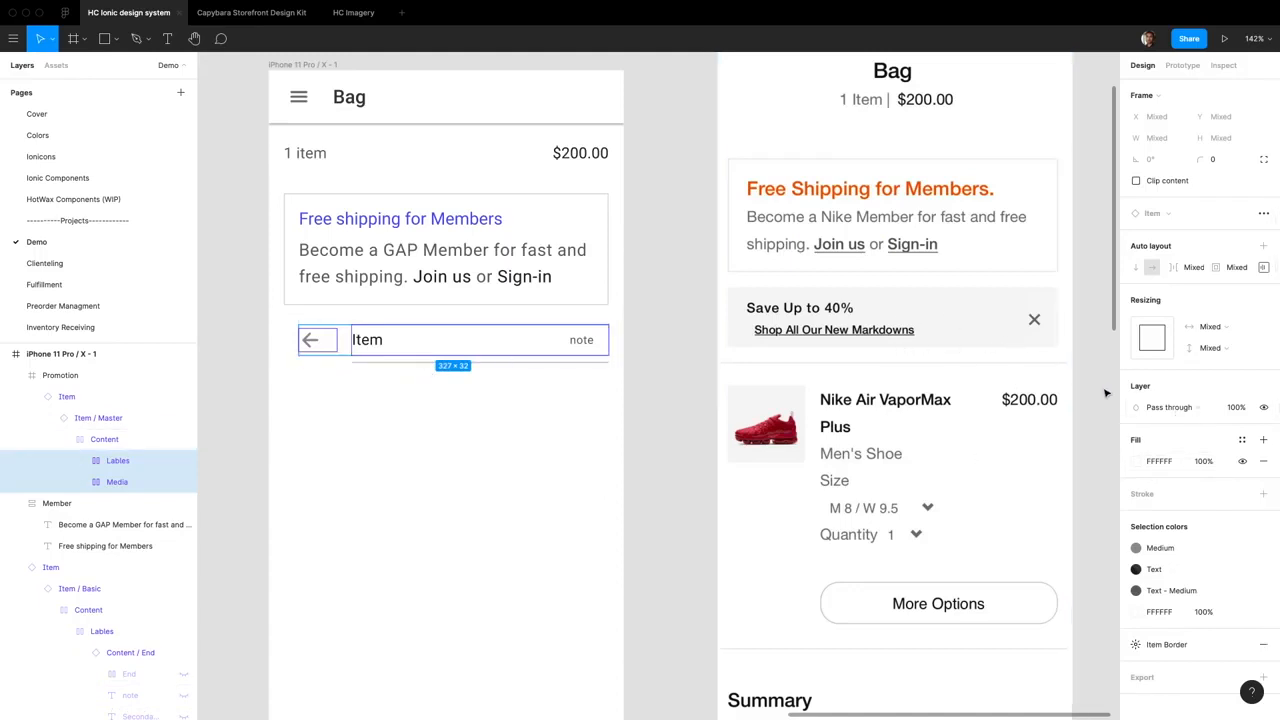
click(1263, 644)
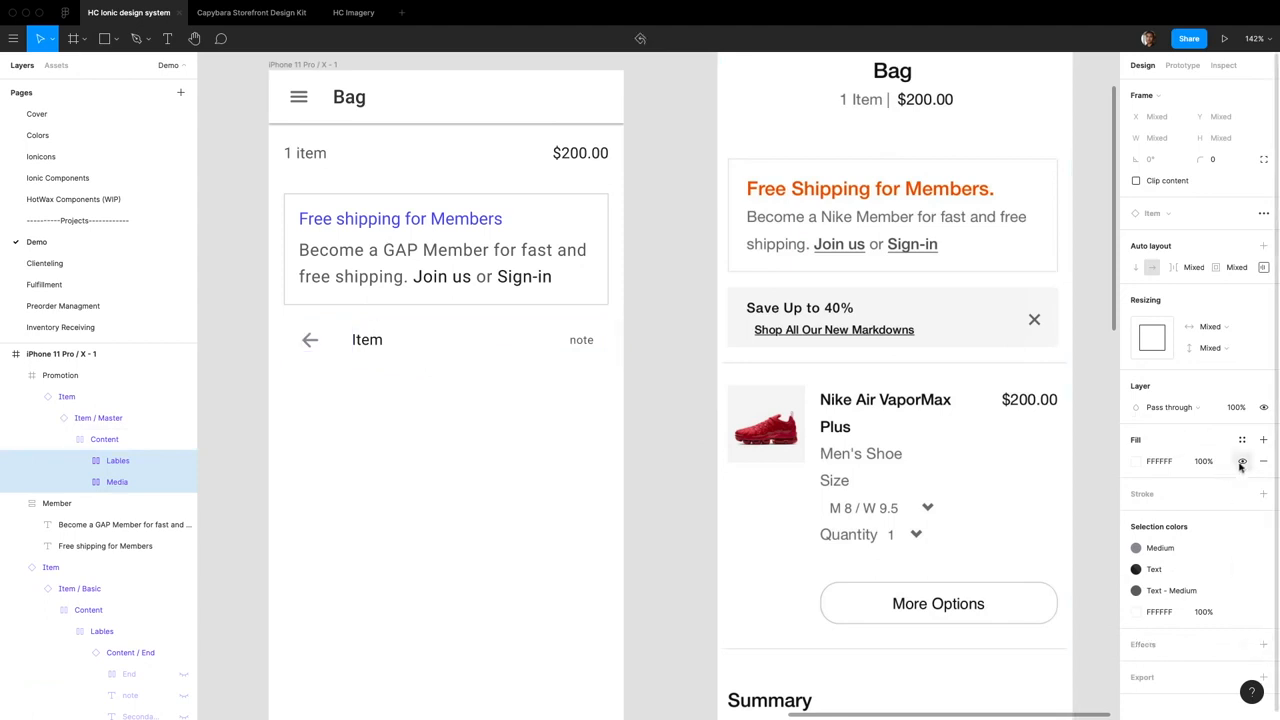
click(1263, 461)
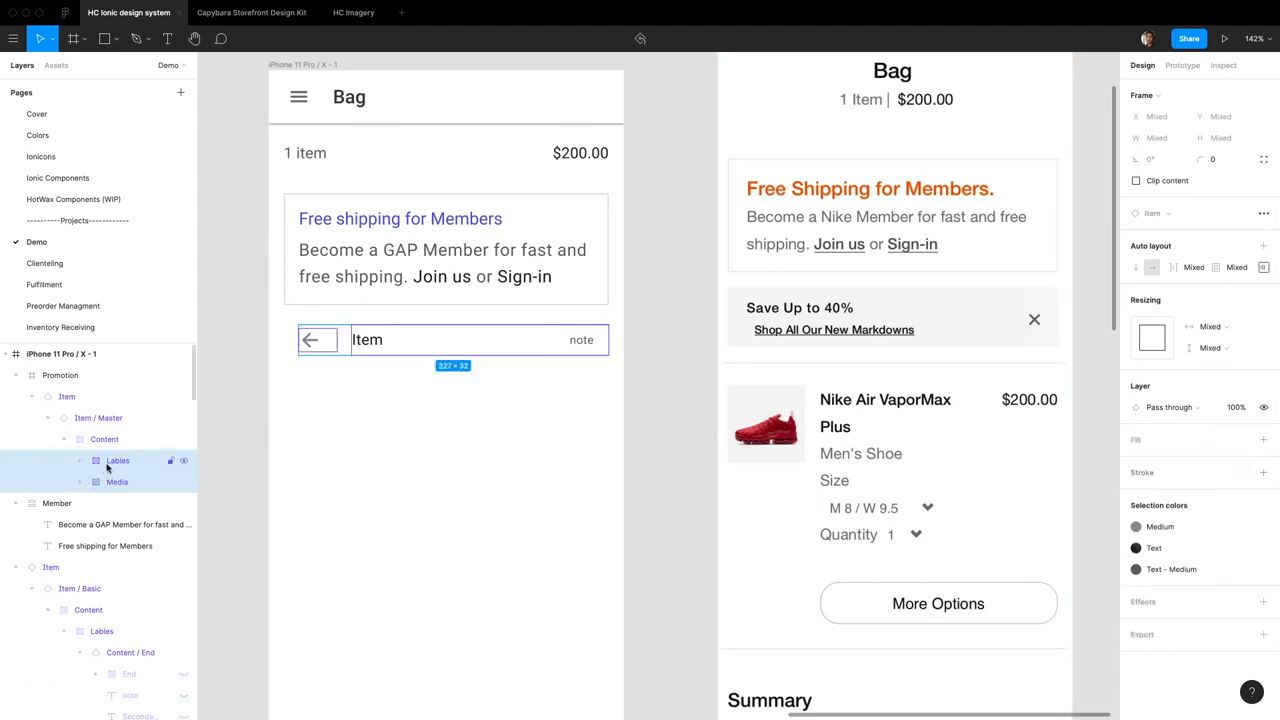
key(Return)
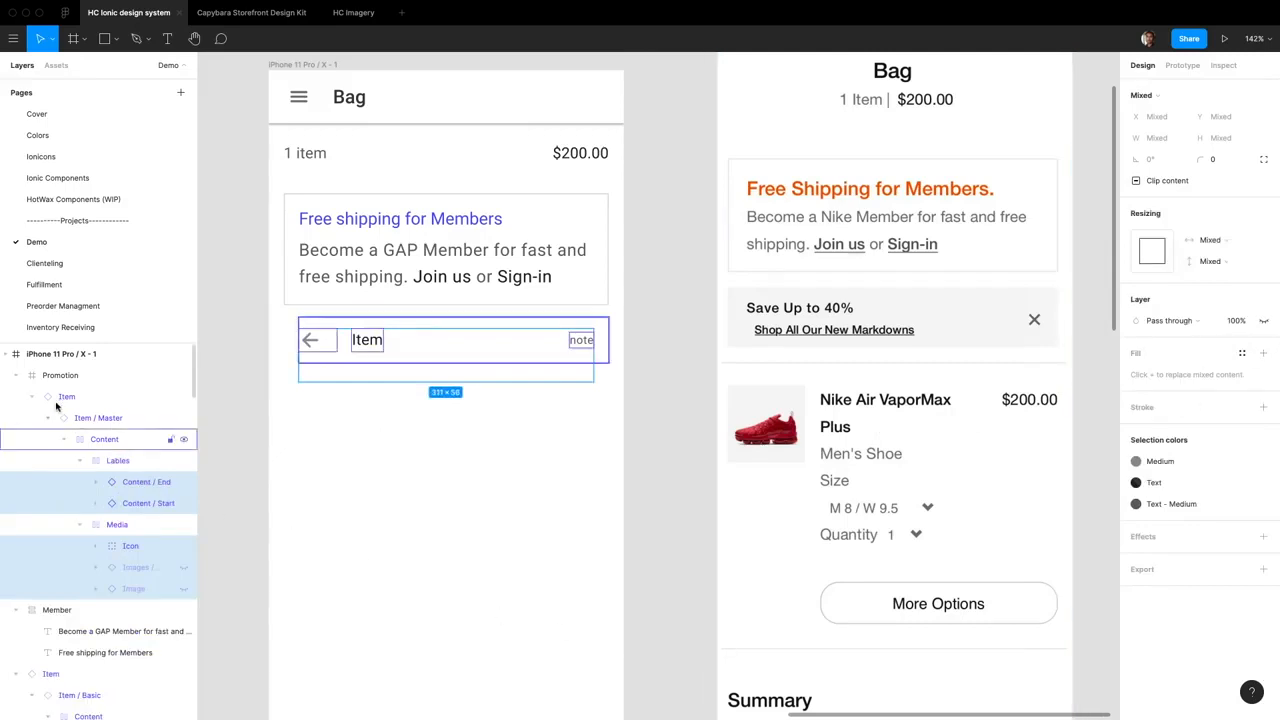
Fill the Promotion frame with the Light color style.
click(61, 375)
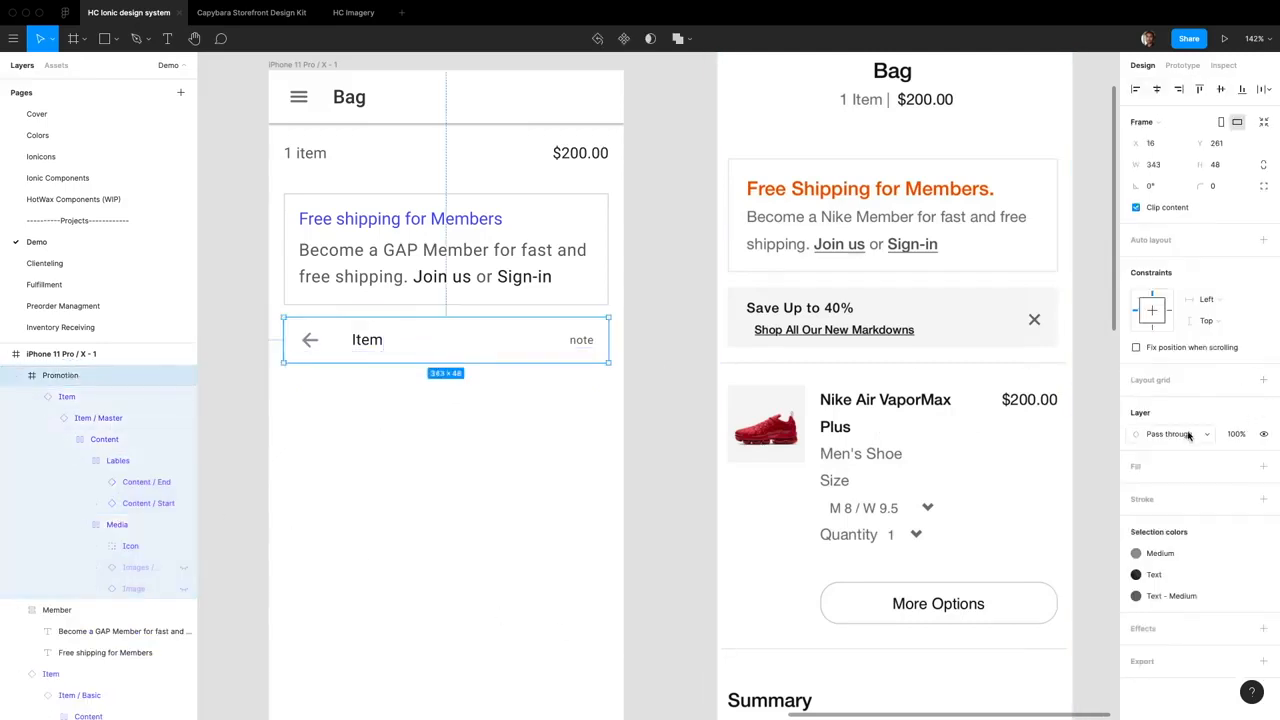
click(1241, 467)
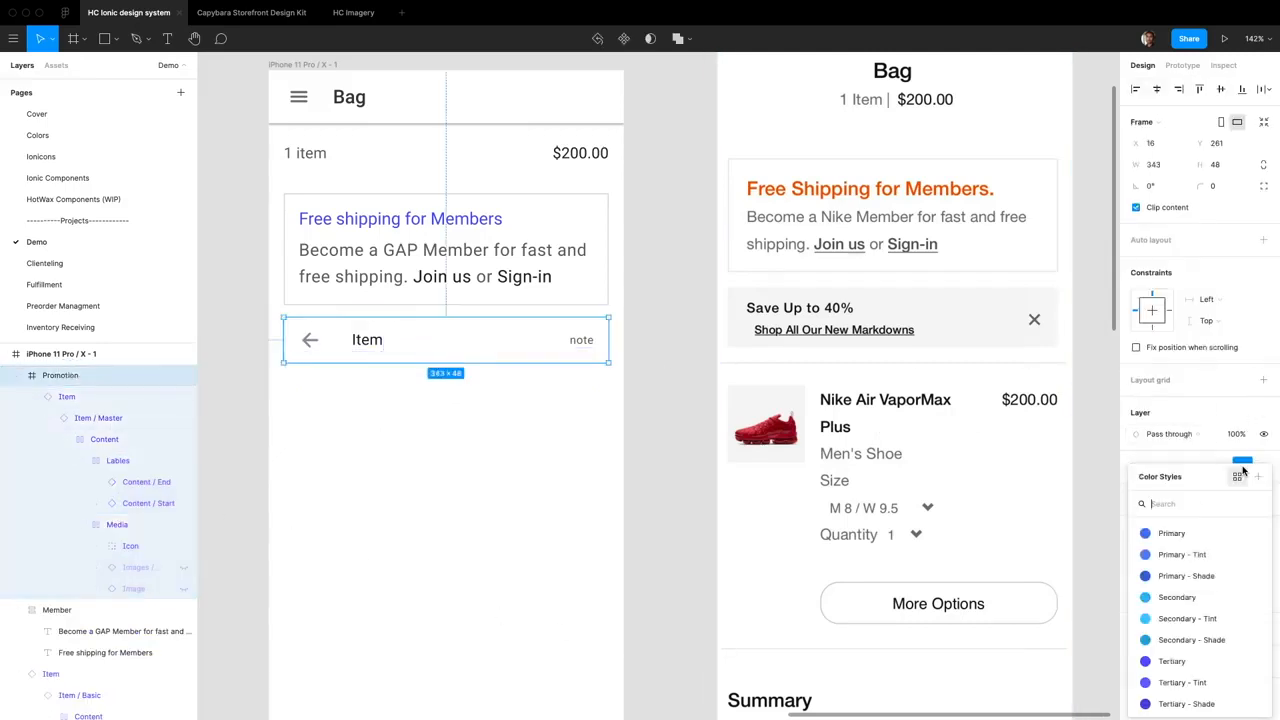
text(light)
key(Return)
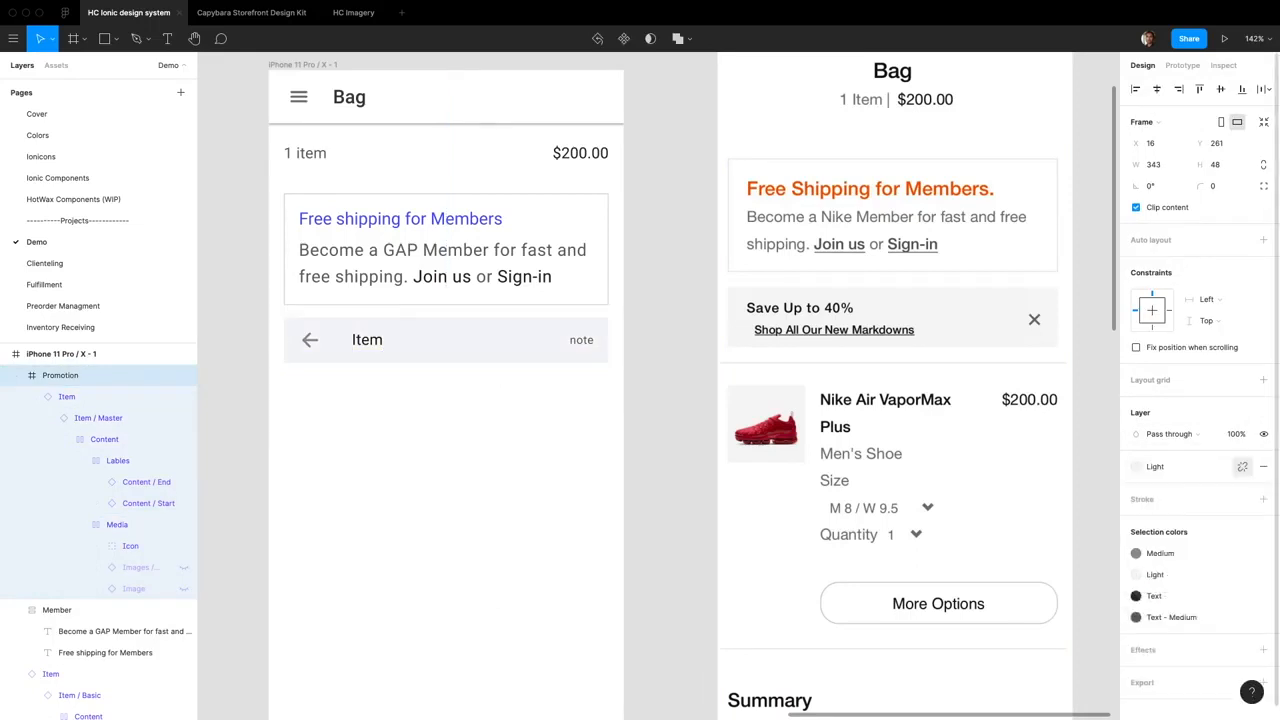
Set the Media property of the Item inside the Promotion frame to None.
click(67, 397)
click(1200, 258)
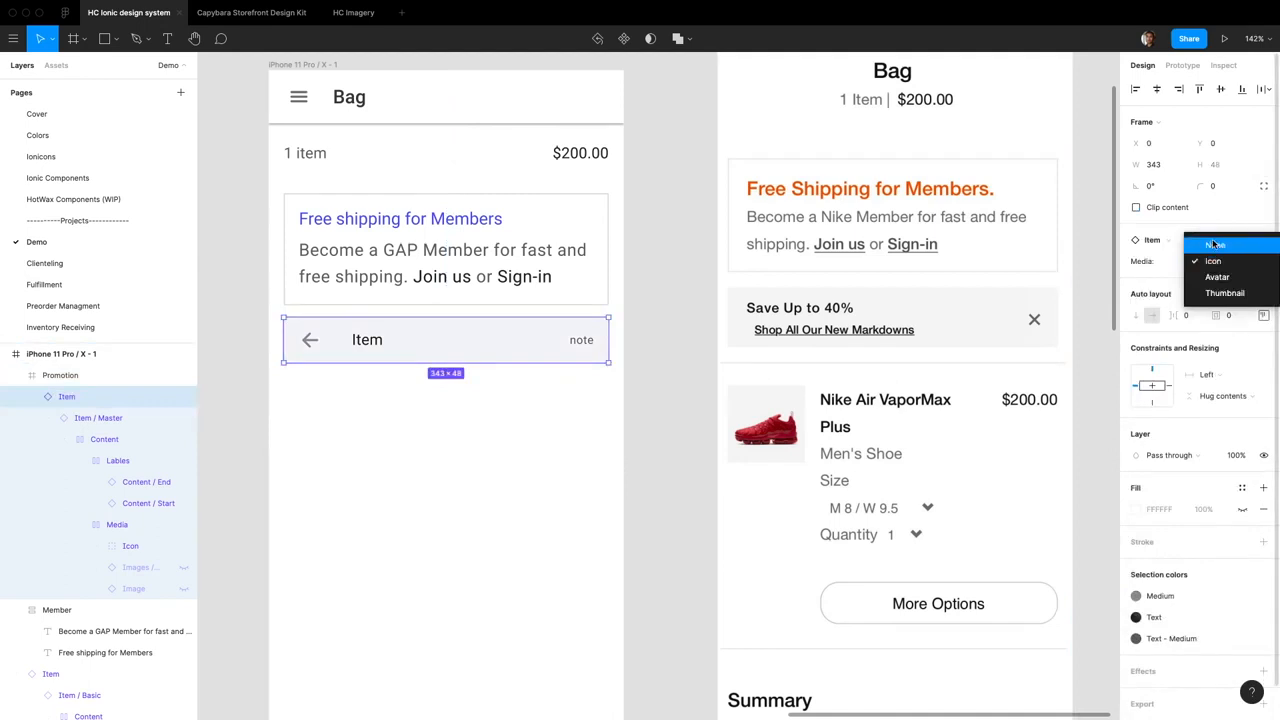
click(1213, 245)
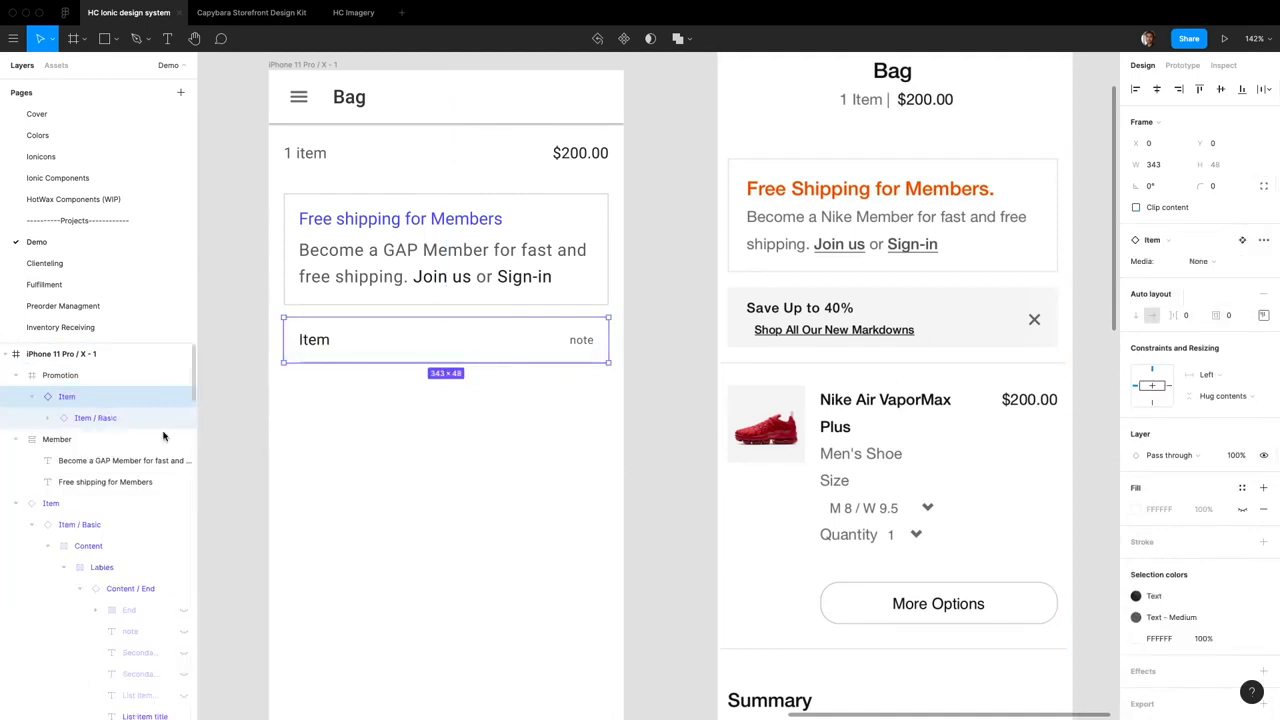
Hide the Promotion item's note and show its End group with the icon visible and the button hidden.
click(66, 418)
click(587, 345)
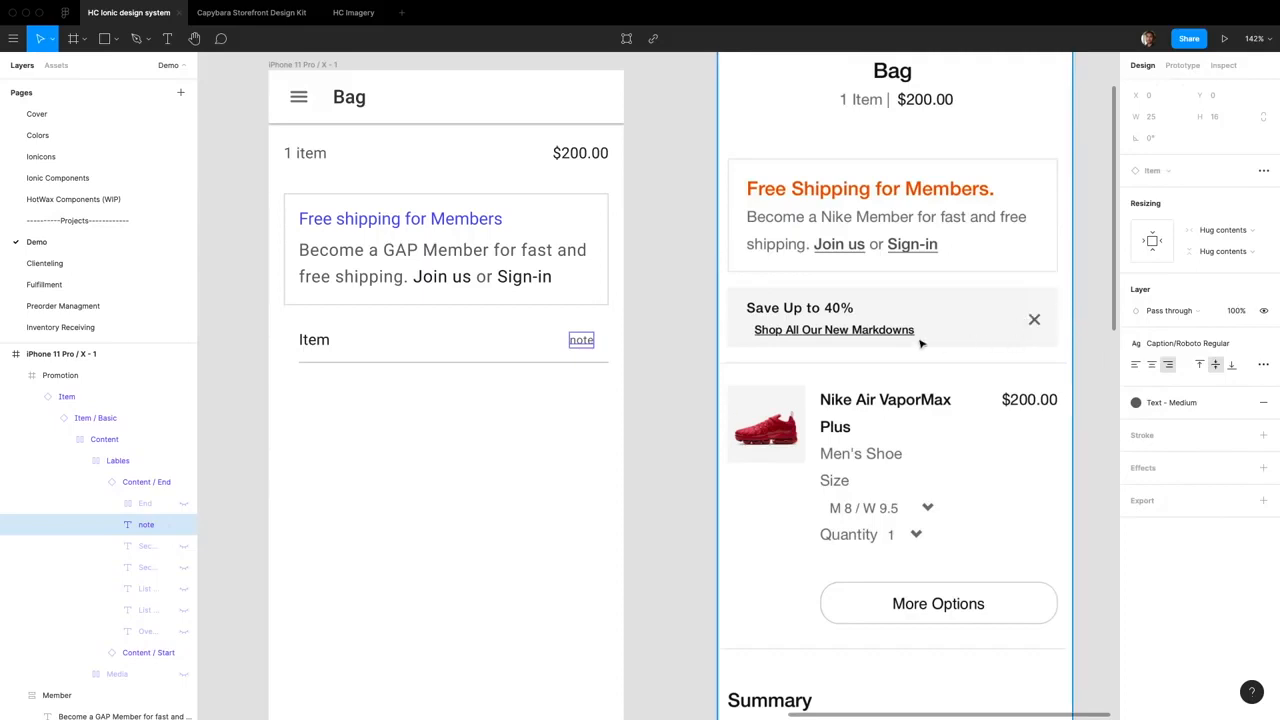
click(182, 525)
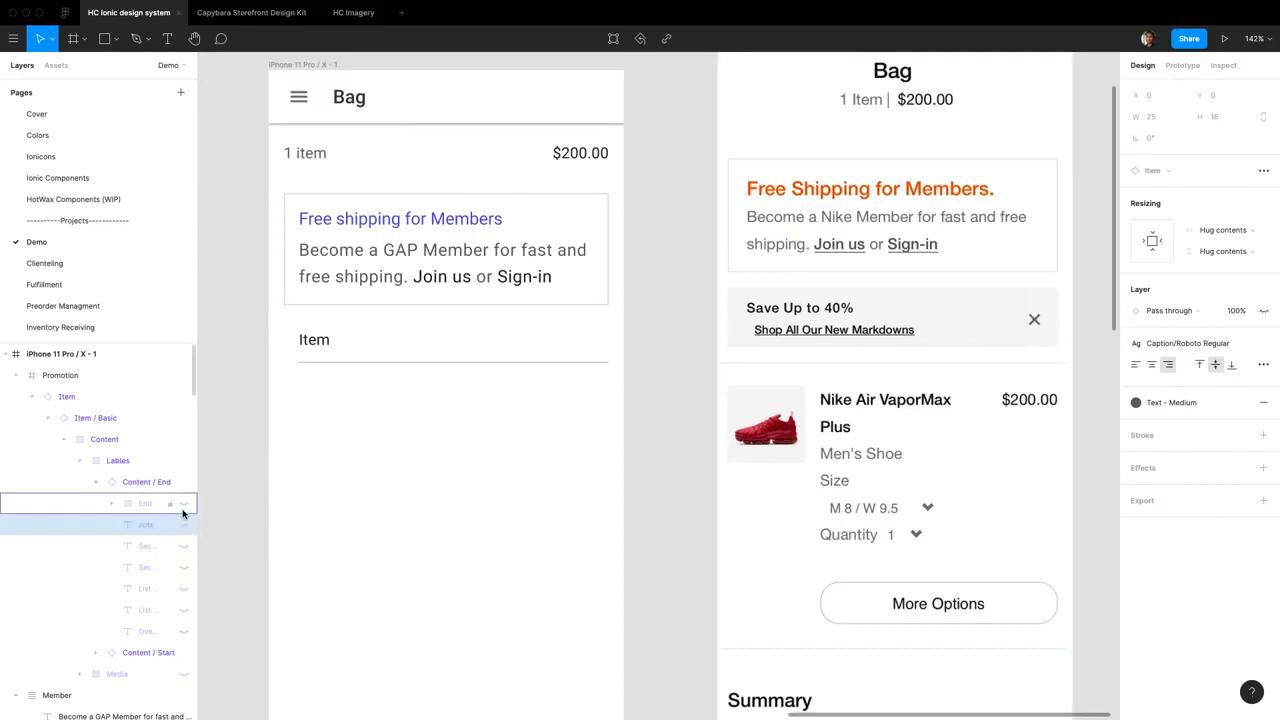
click(183, 505)
click(111, 503)
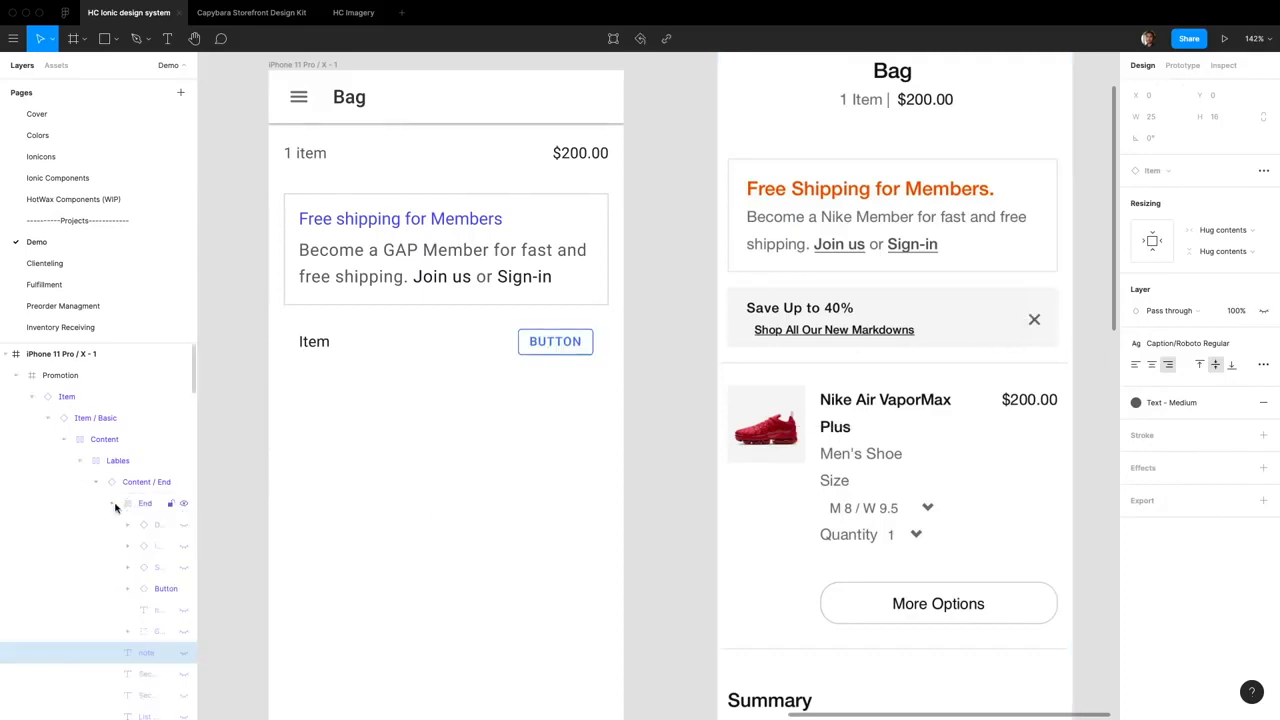
click(184, 546)
click(184, 588)
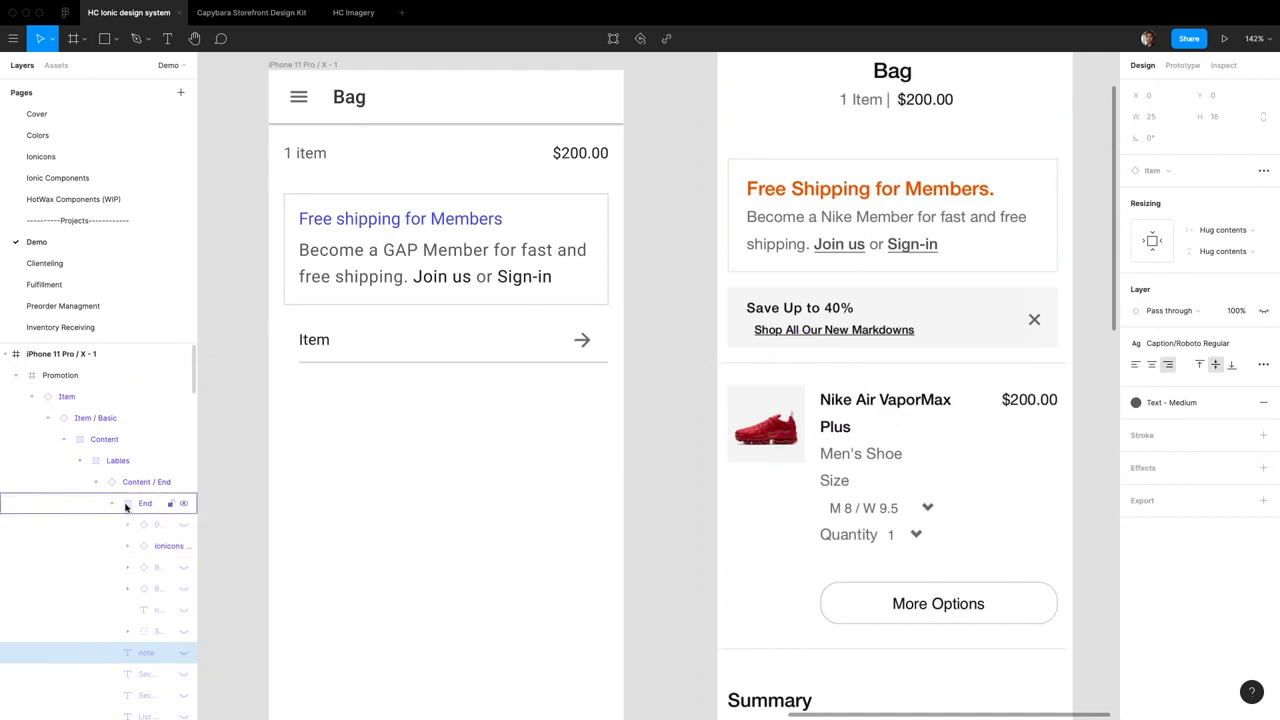
Try swapping the Promotion item's end arrow icon for close-circle, and undo the swap.
click(160, 547)
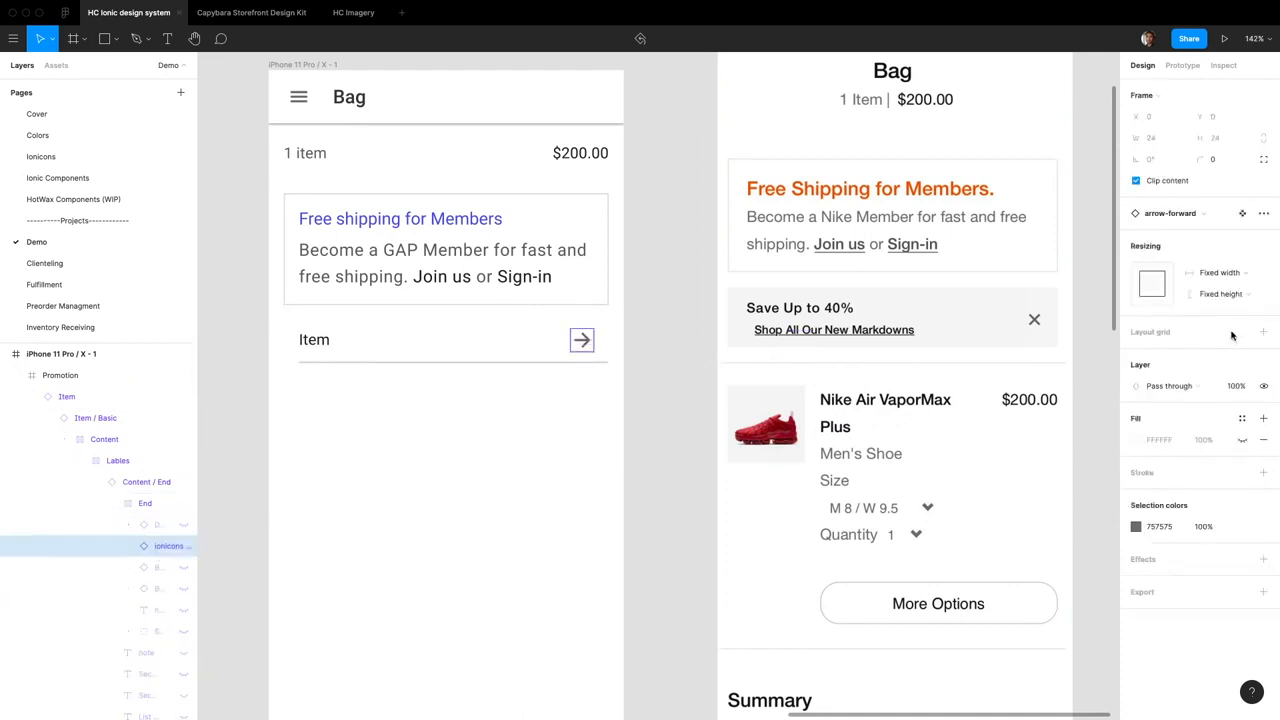
click(1167, 213)
text(ci)
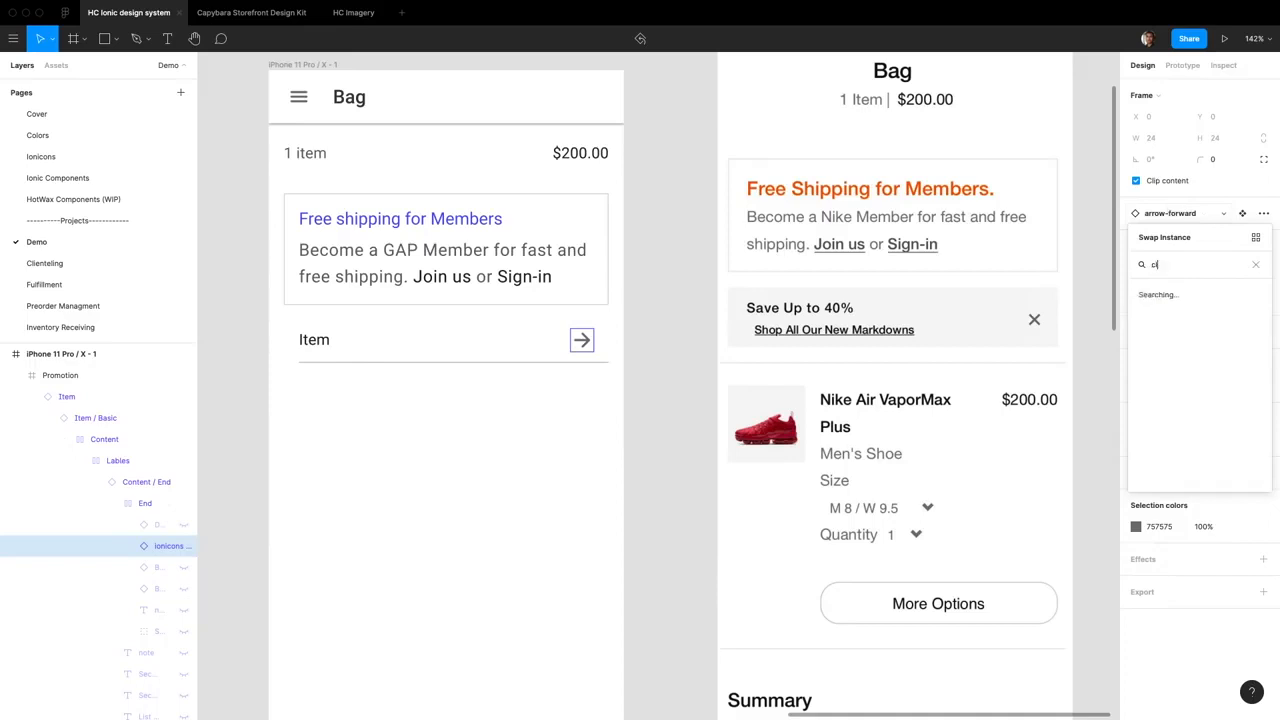
text(ose)
click(1157, 298)
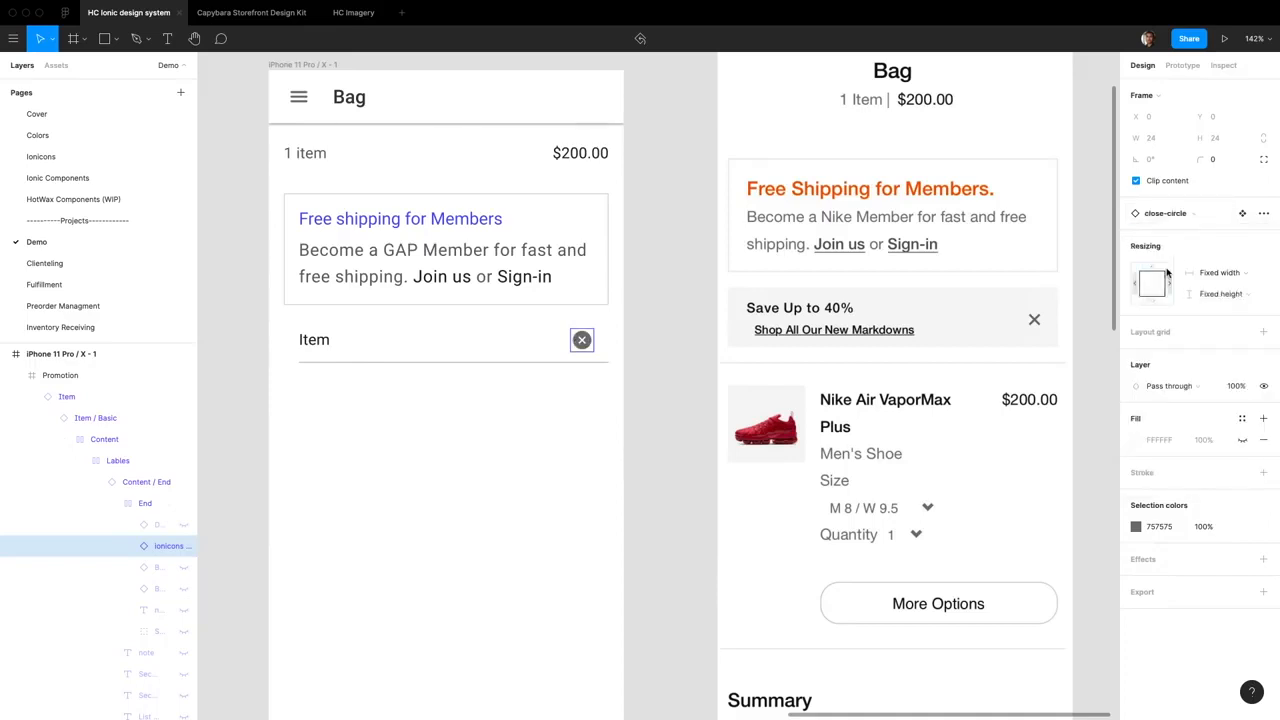
key(ctrl+z)
Swap the Promotion item's arrow-forward icon for the plain close icon.
click(1188, 213)
text(close)
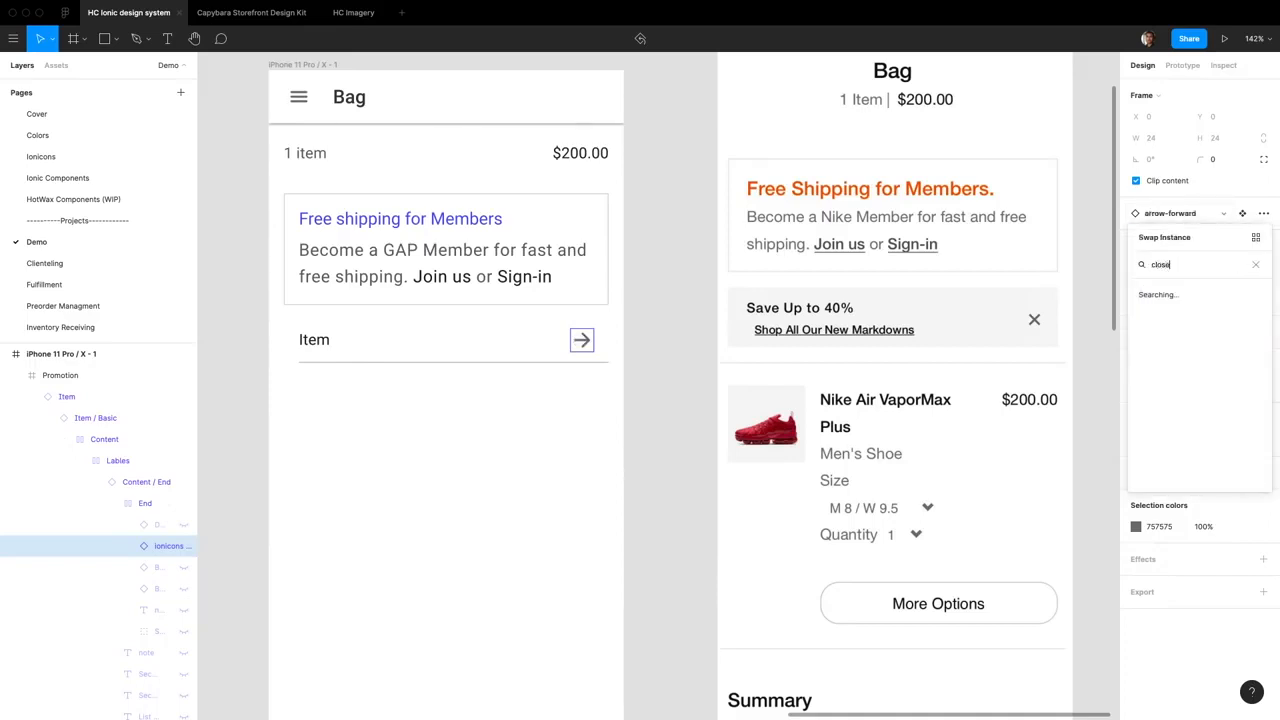
click(1188, 289)
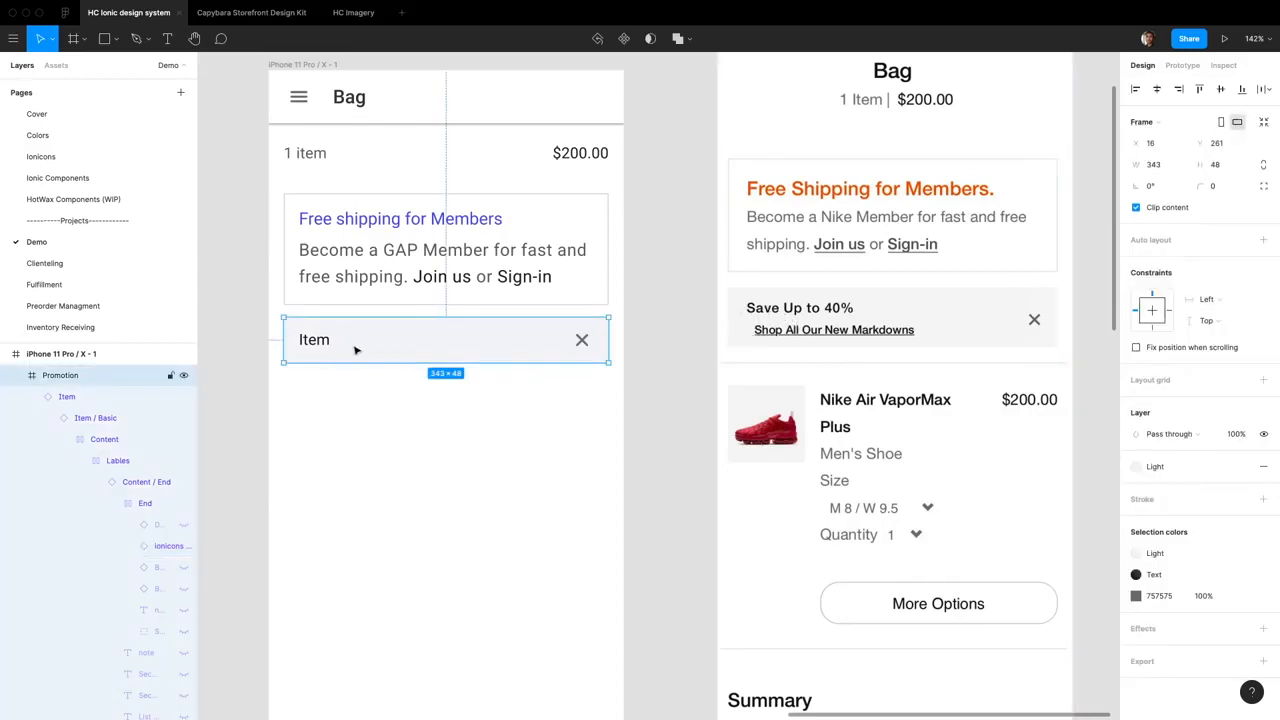
Set the Promotion item's title to "Save Up to 40%" and show its first secondary text, reading "Shop All Our New Markdowns".
double_click(318, 341)
text(Save Up to 40%)
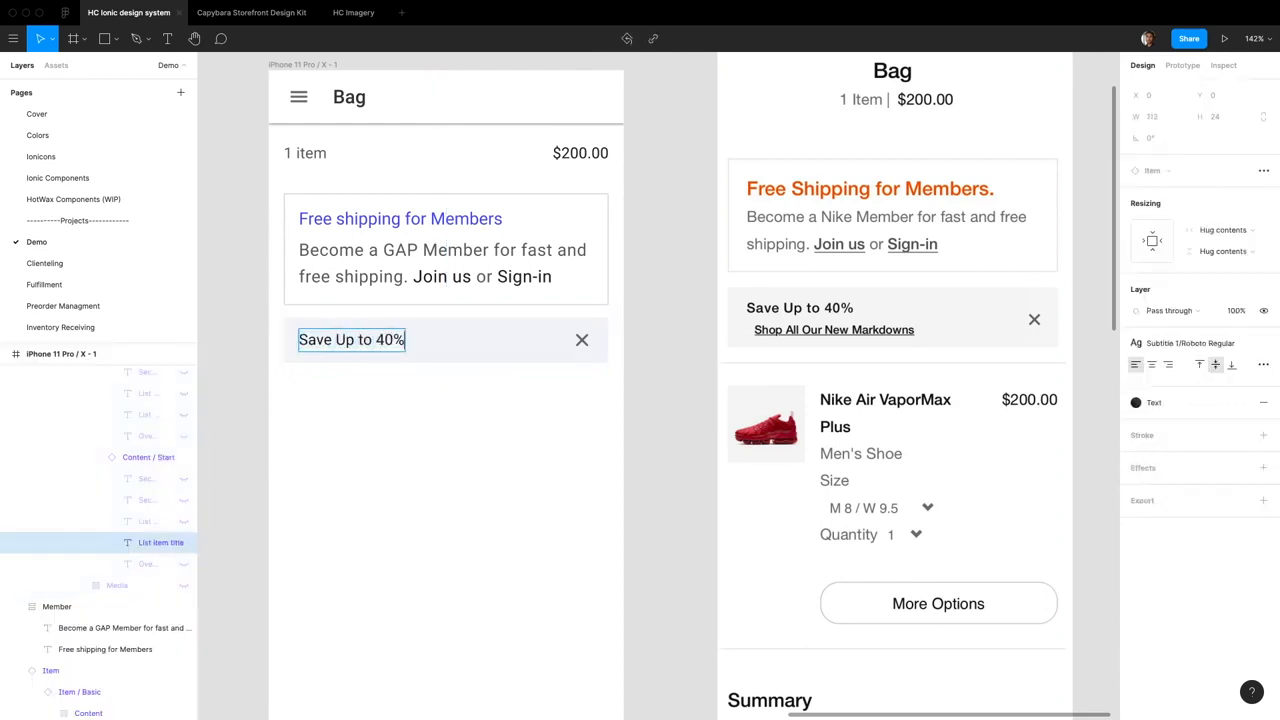
click(183, 500)
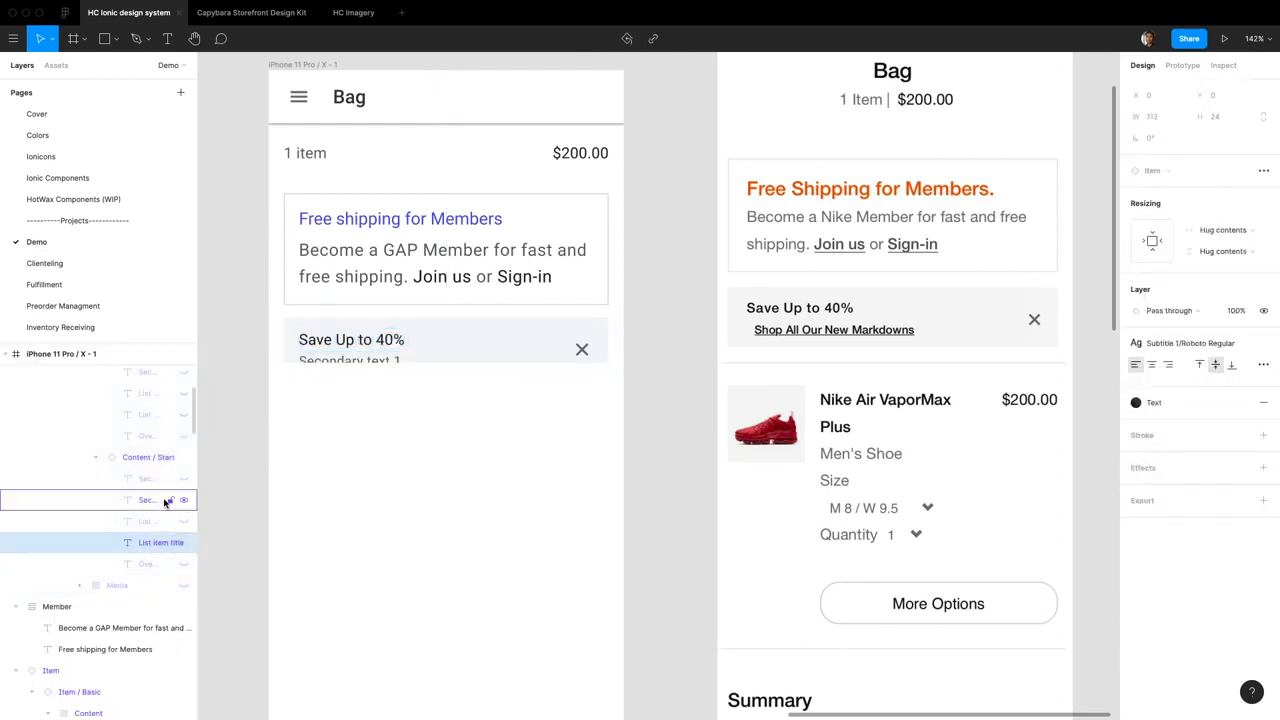
click(350, 360)
double_click(350, 360)
text(Shop All Our New Markdowns)
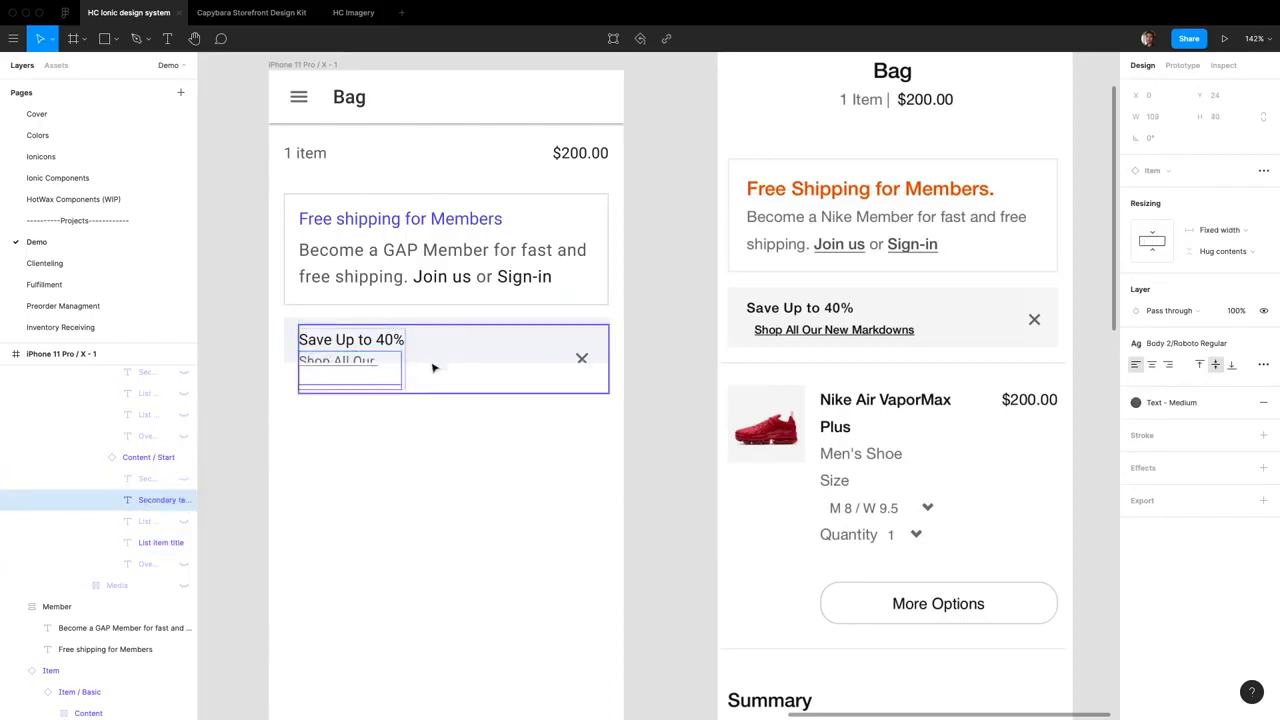
Set the secondary text's resizing to auto width so it fits on one line.
click(1264, 365)
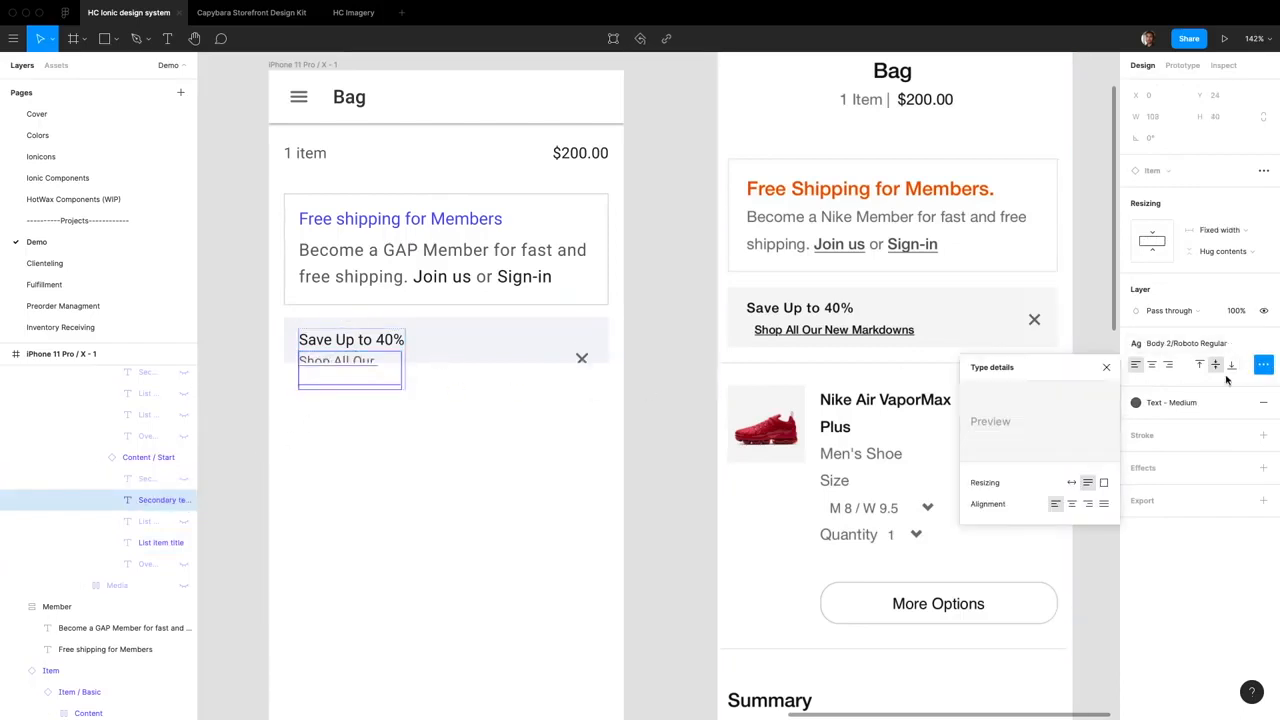
click(1071, 483)
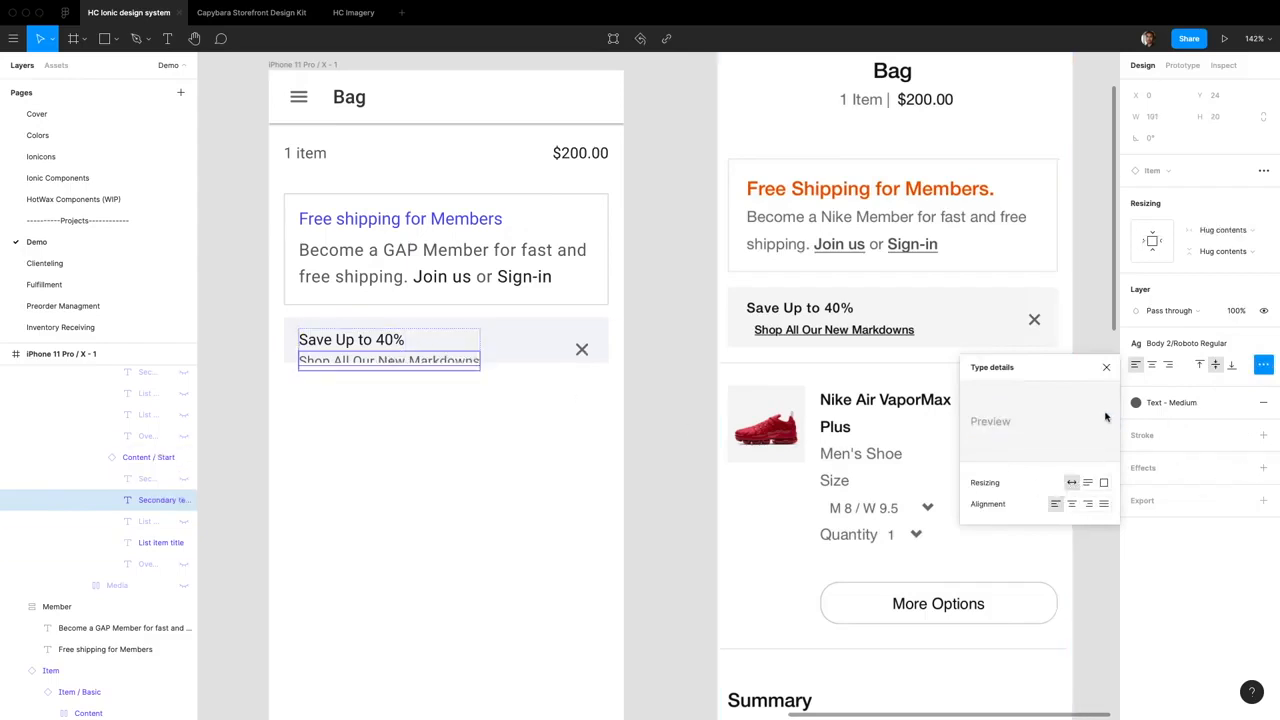
click(1106, 367)
Add auto layout to the Promotion frame so it hugs both text lines, and collapse its Item layer.
scroll(120, 491, down, 5)
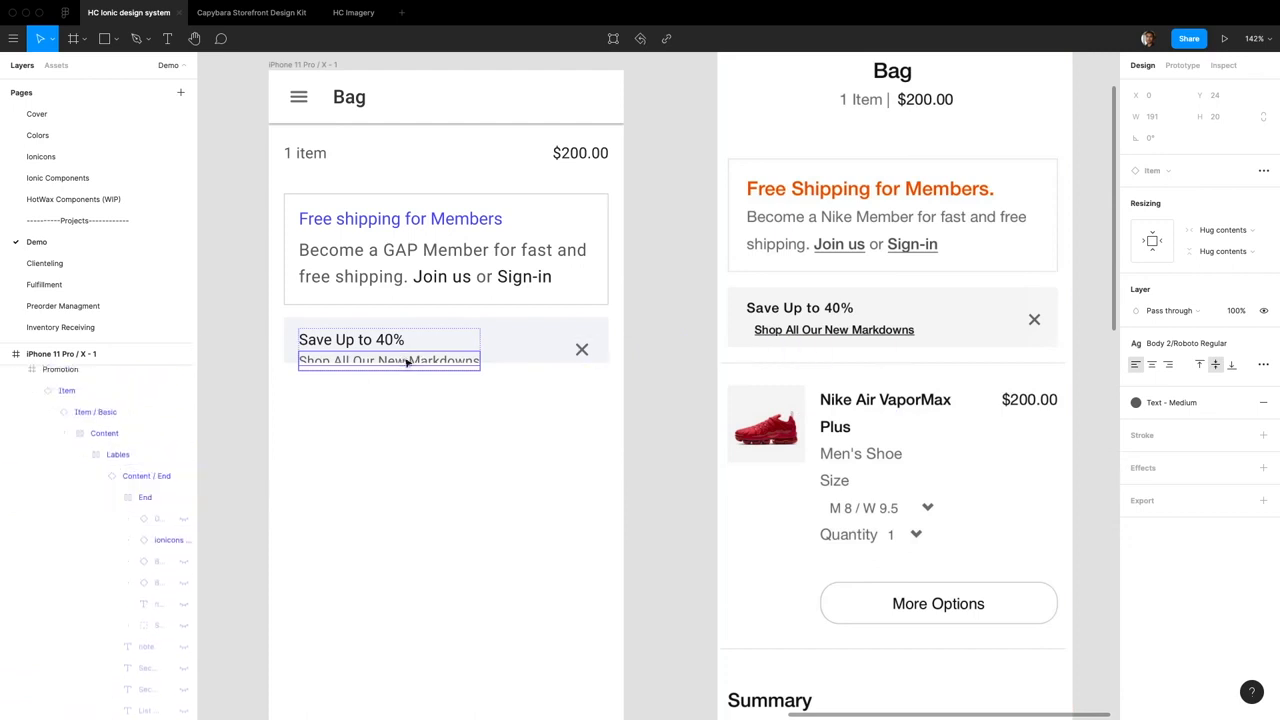
click(86, 369)
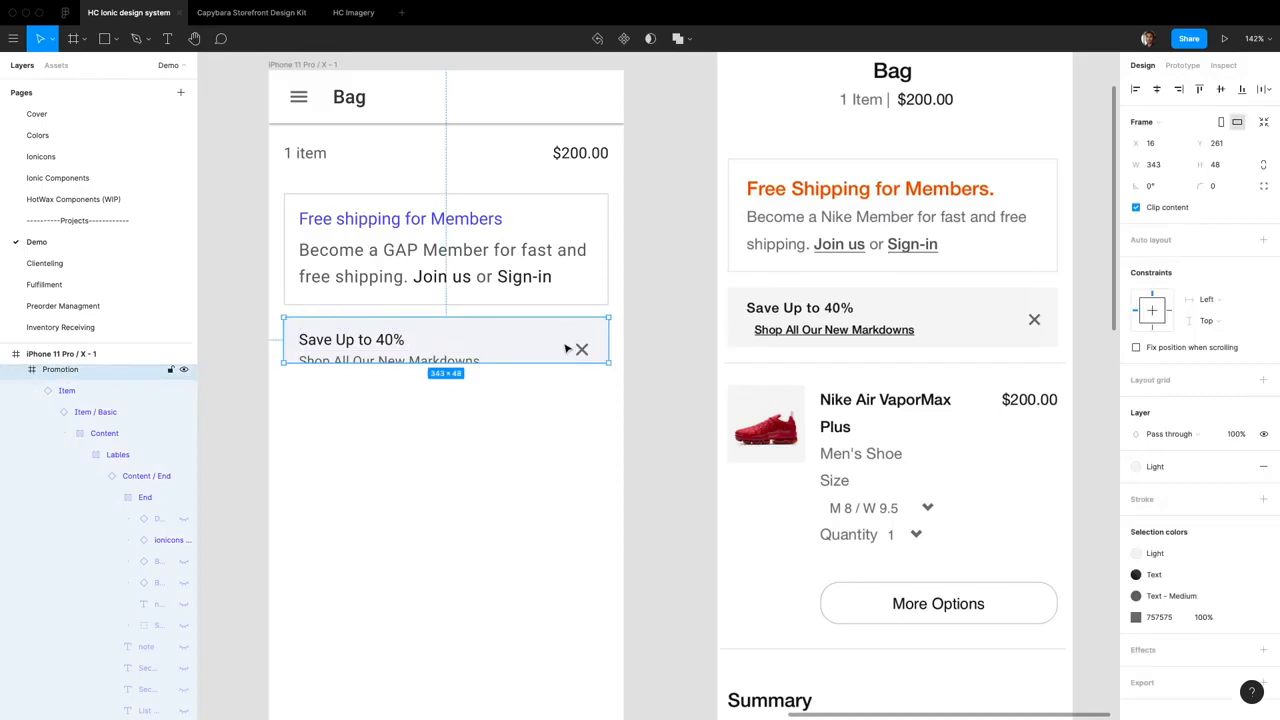
key(shift+a)
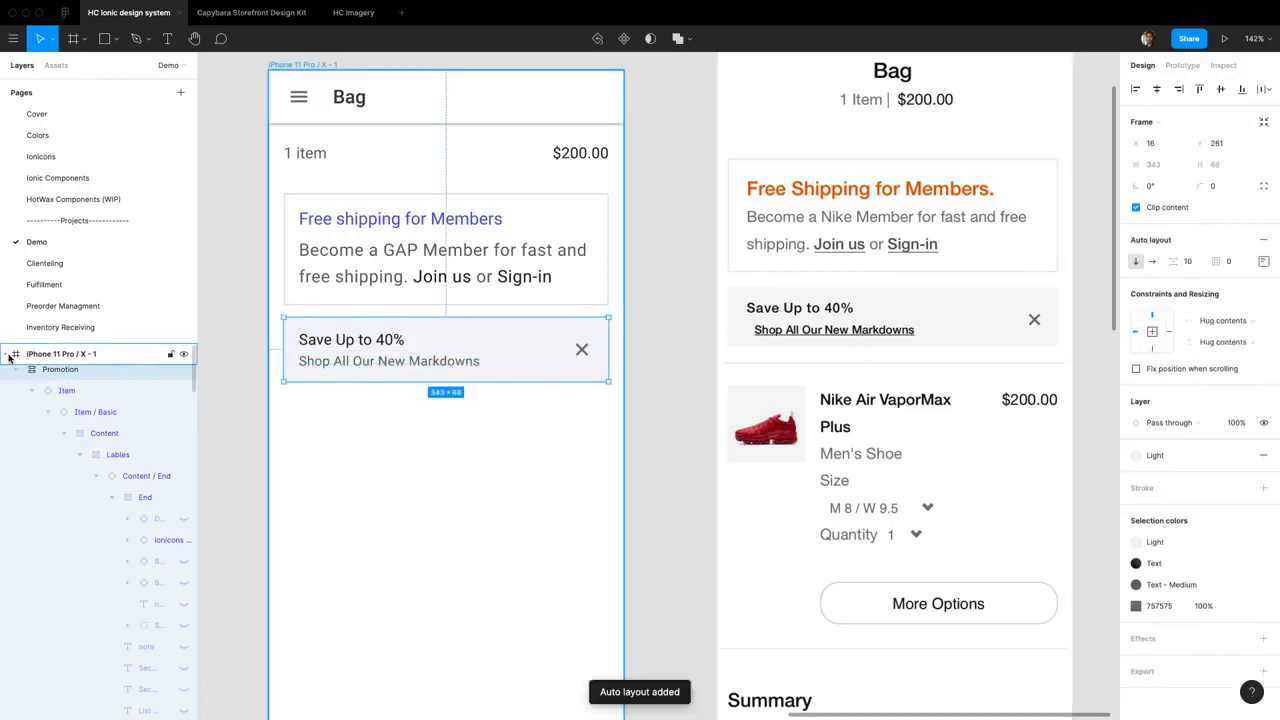
click(32, 390)
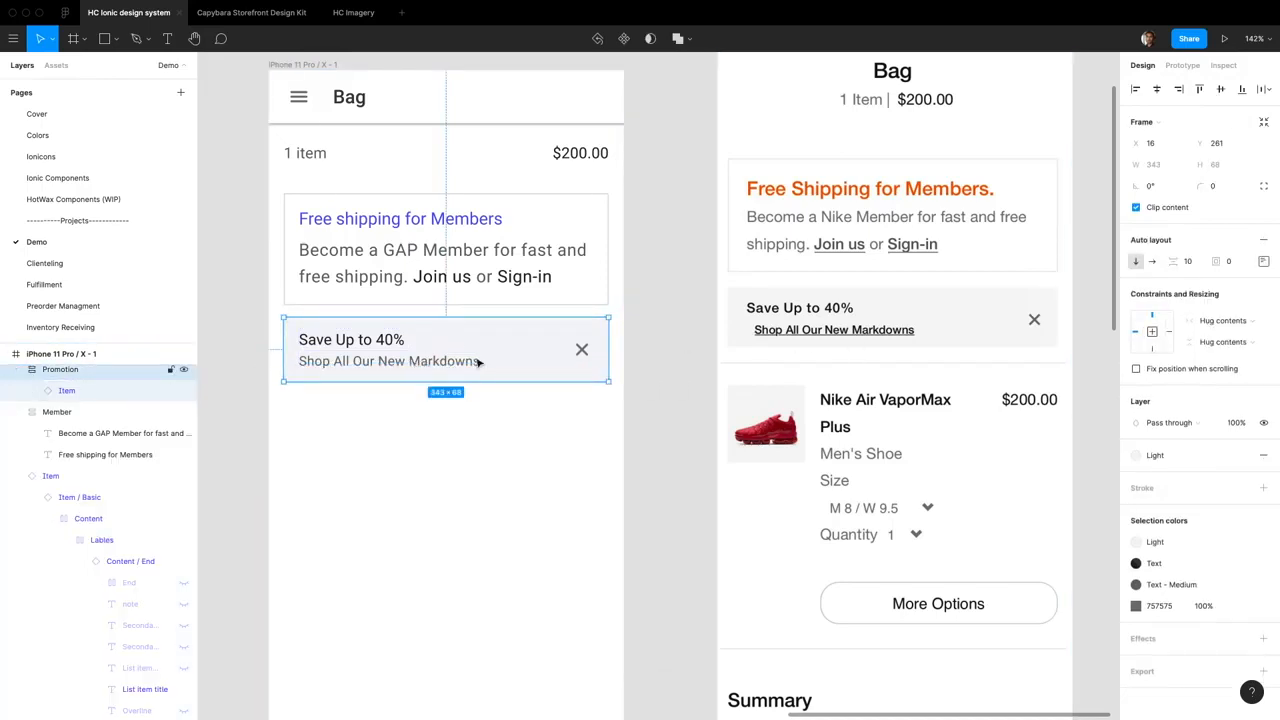
click(374, 371)
click(474, 423)
click(790, 209)
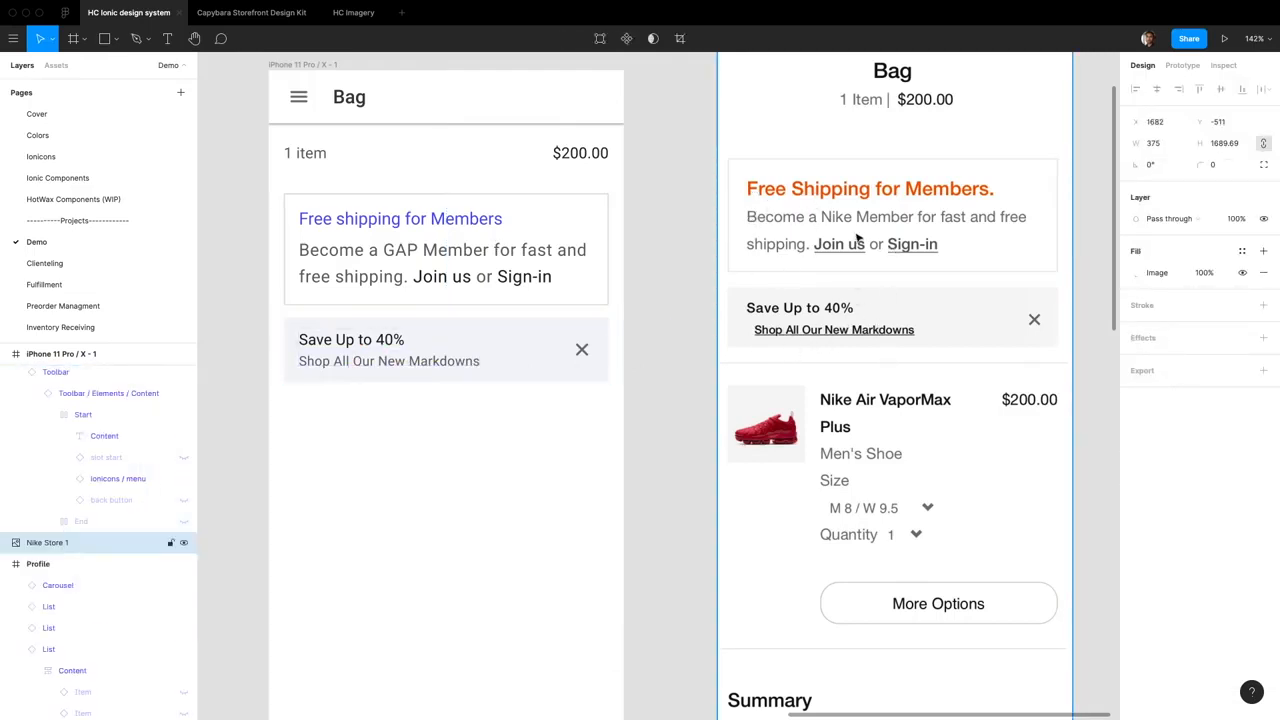
Draw an empty frame about 235 high below the Promotion box and set its width to 343.
scroll(811, 432, down, 2)
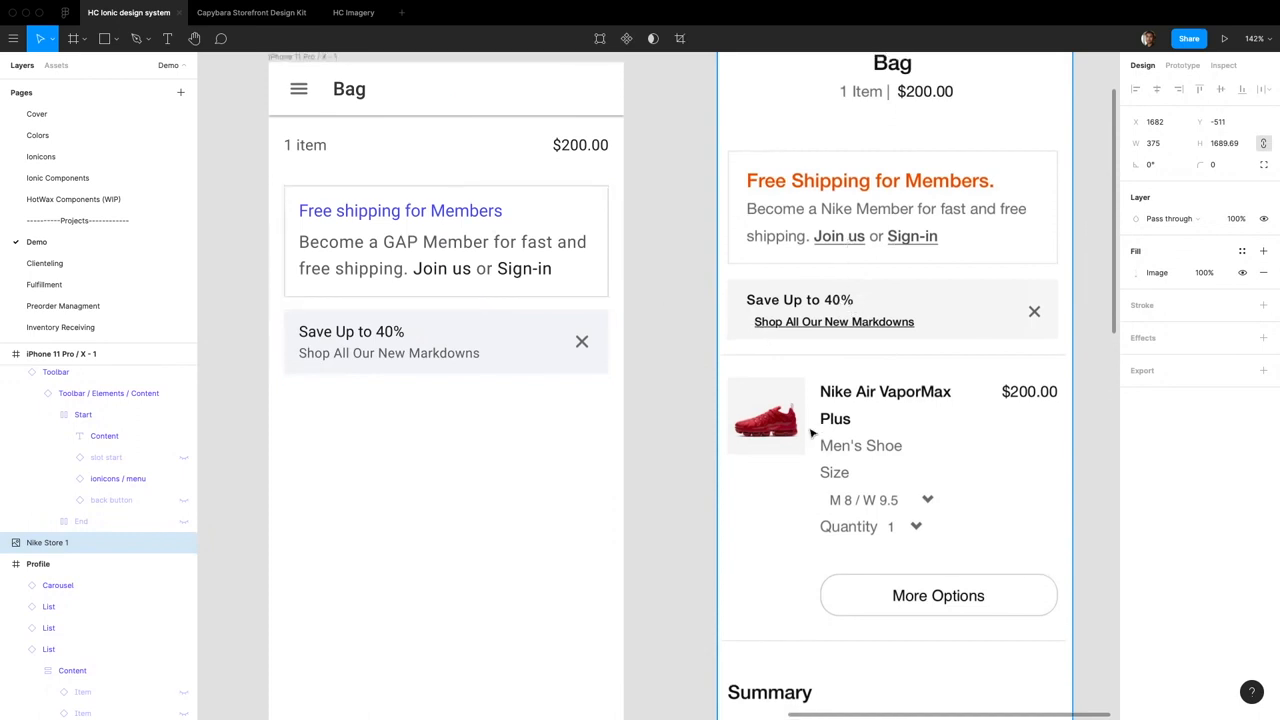
scroll(811, 432, down, 5)
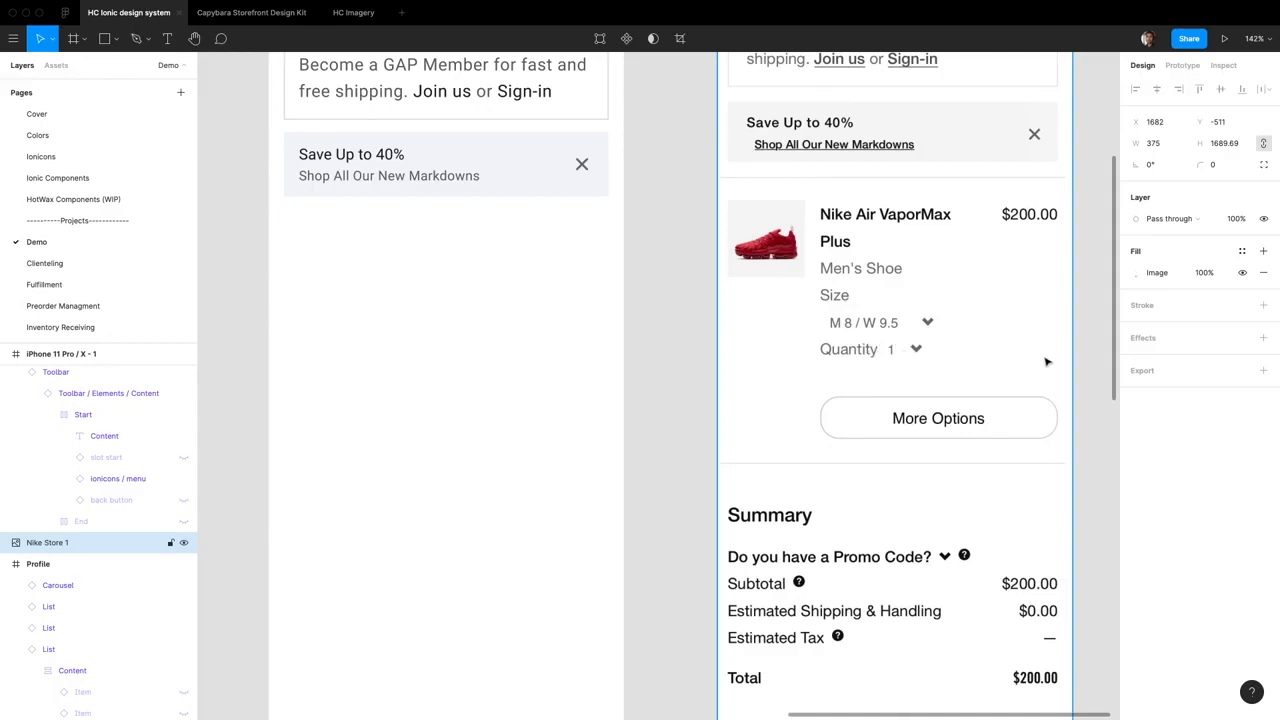
click(478, 272)
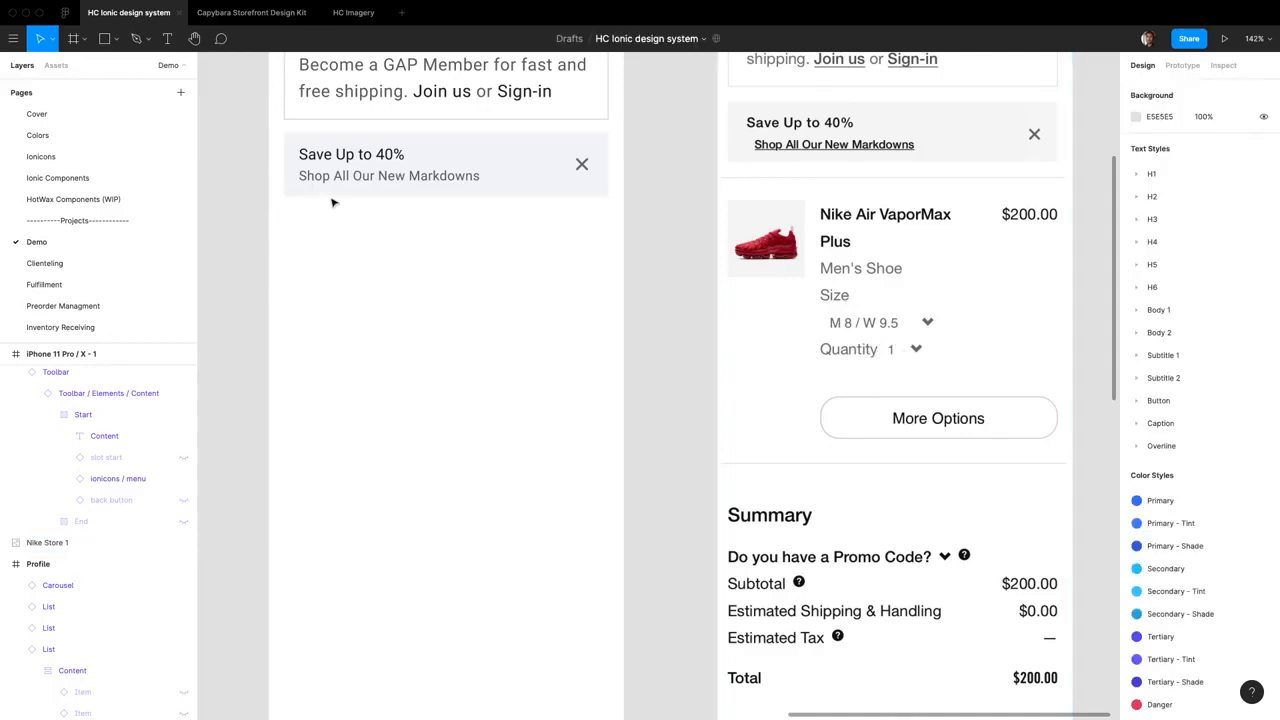
key(f)
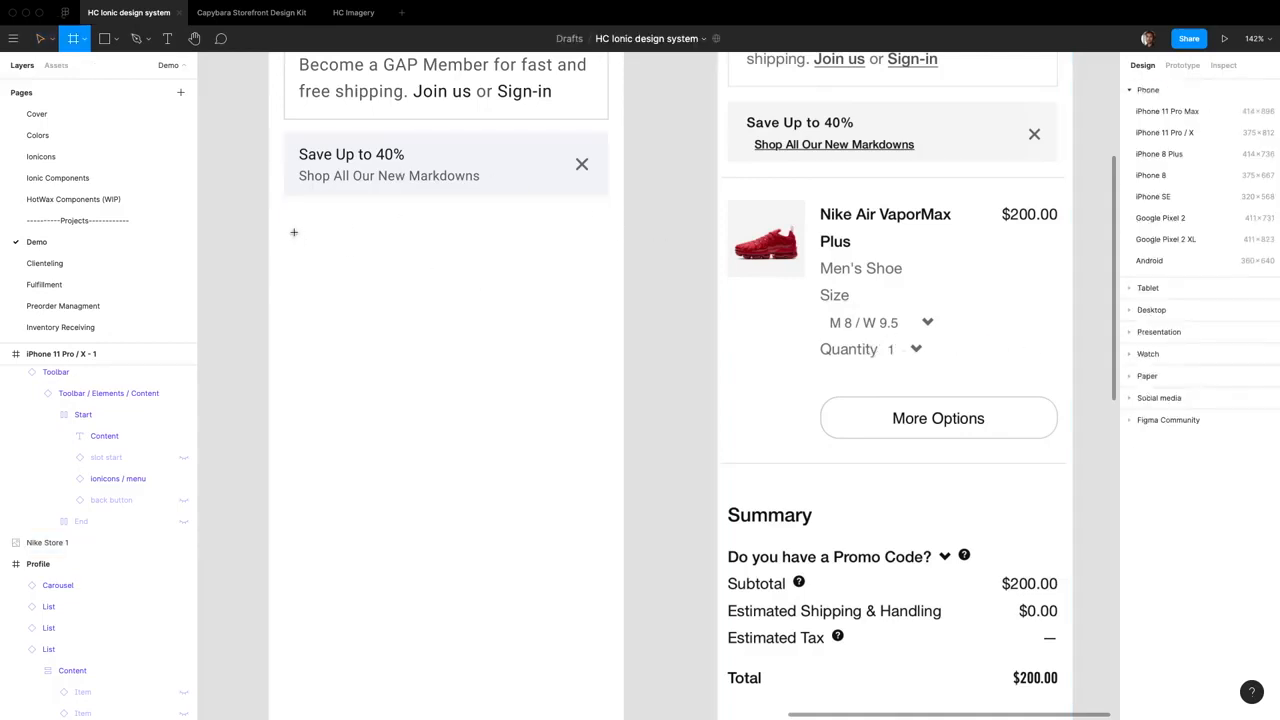
drag(290, 230, 609, 452)
click(1160, 165)
text(343)
key(Return)
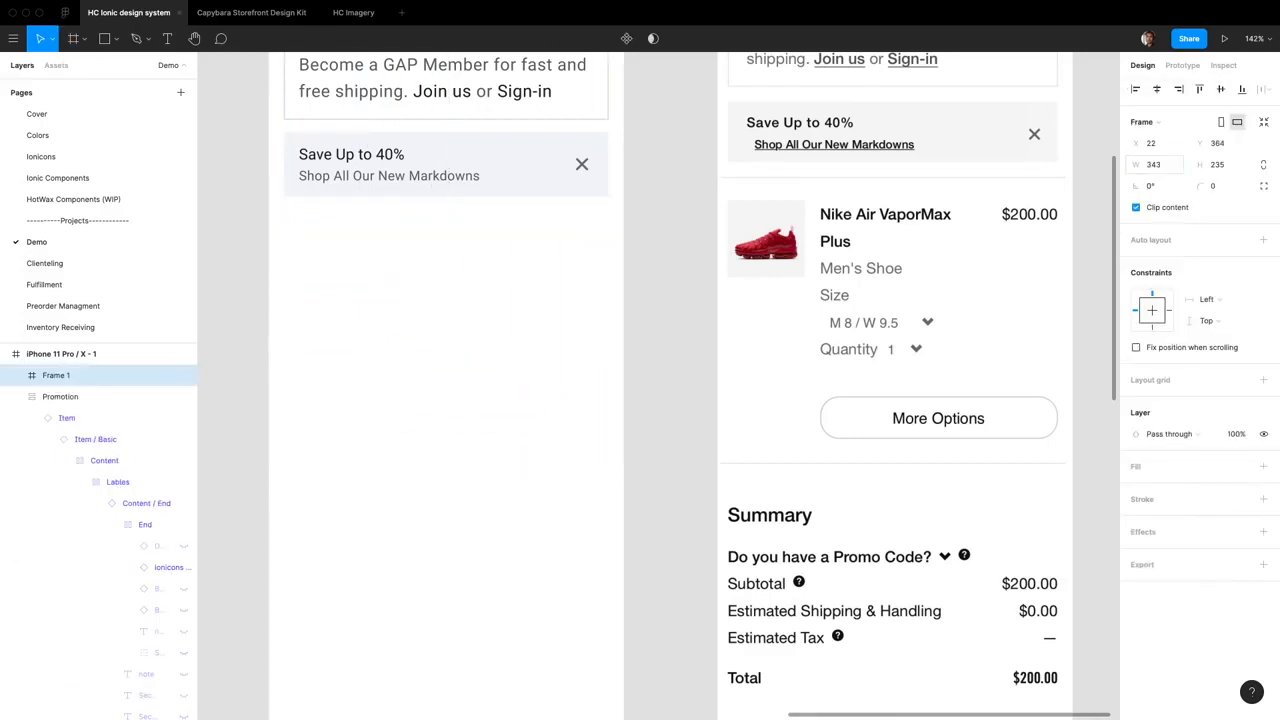
Position the new frame at X 16 and Y 353, a little below the Promotion box.
click(1152, 143)
text(16)
key(Return)
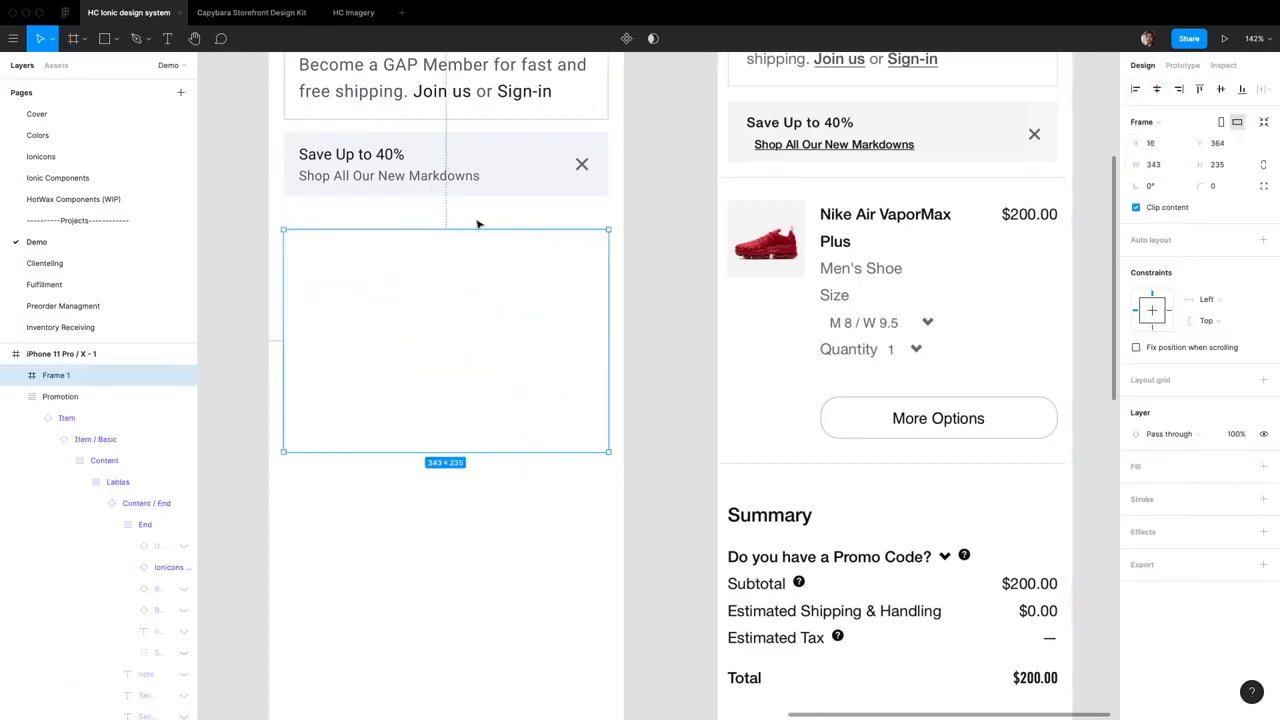
key(Up)
key(Up)
key(Up)
key(Up)
key(Up)
key(Up)
key(Up)
key(Up)
key(Up)
key(Up)
key(Up)
key(Up)
key(Up)
key(Up)
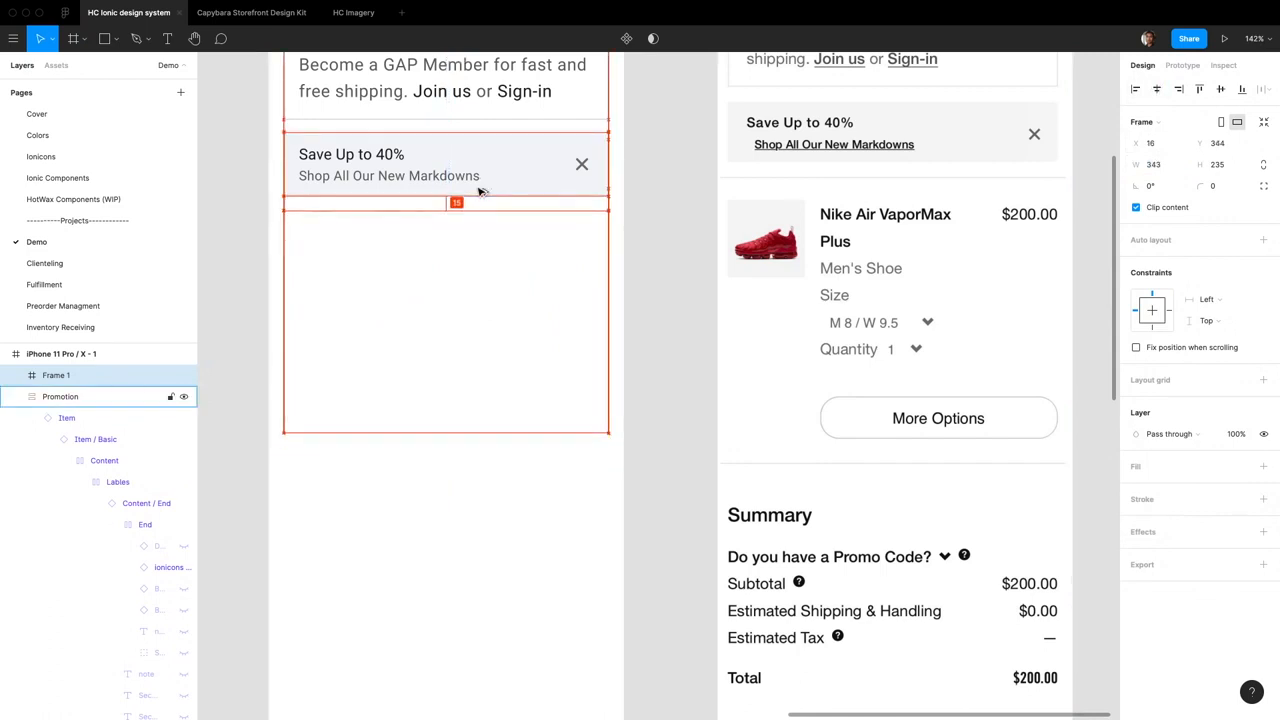
key(Down)
key(Down)
key(Down)
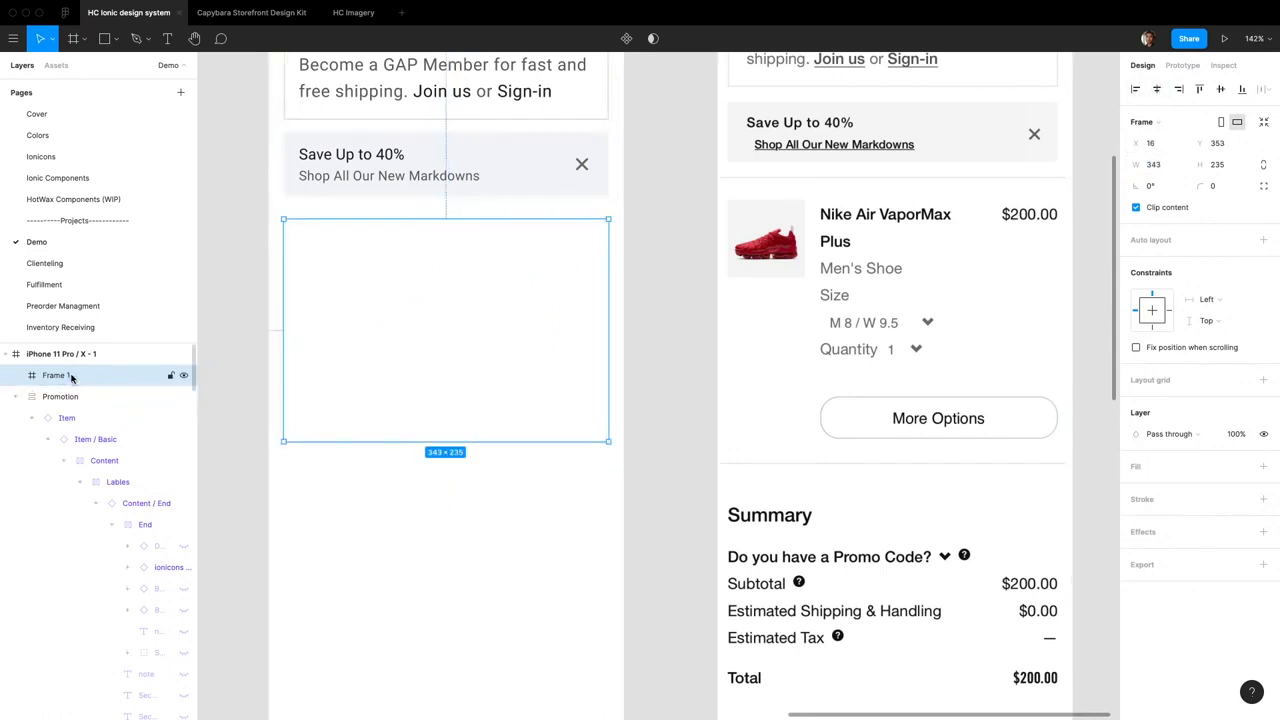
Rename the new frame as Cart Item.
double_click(62, 375)
text(P)
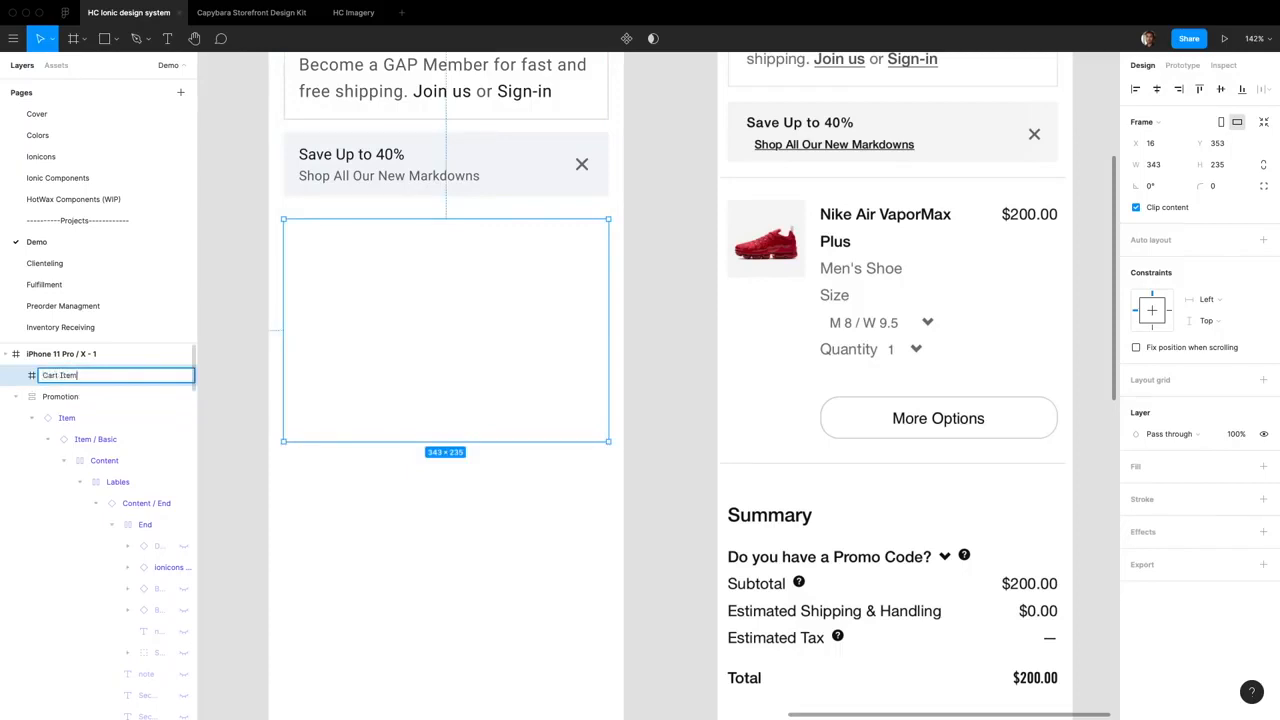
key(Return)
Insert three Item components from the design system, stacked one below another, into the Cart Item frame.
click(60, 66)
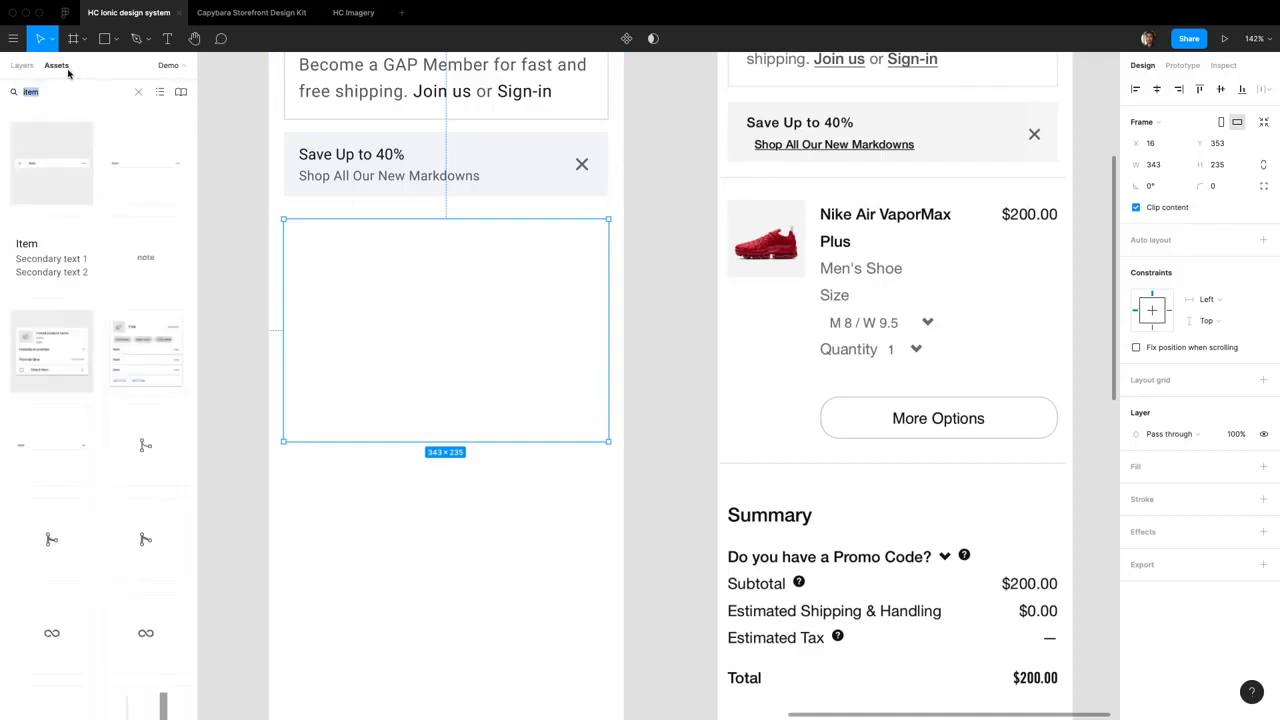
drag(52, 162, 464, 349)
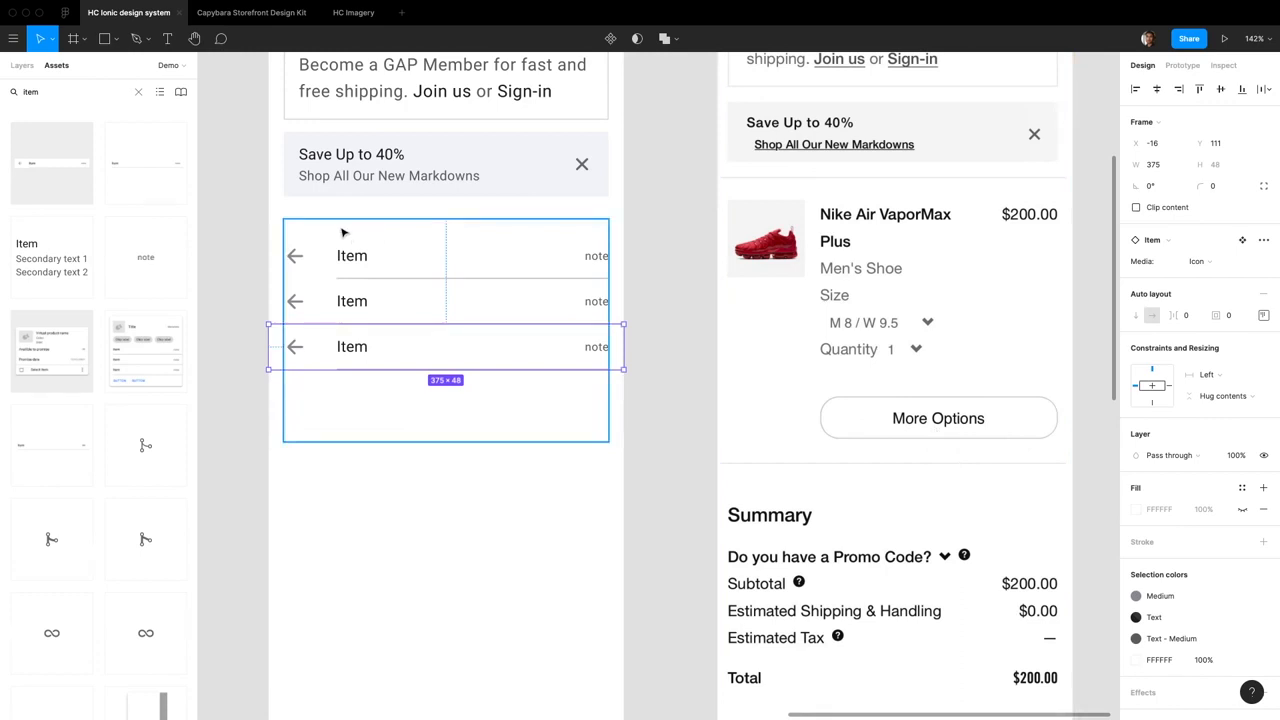
click(24, 66)
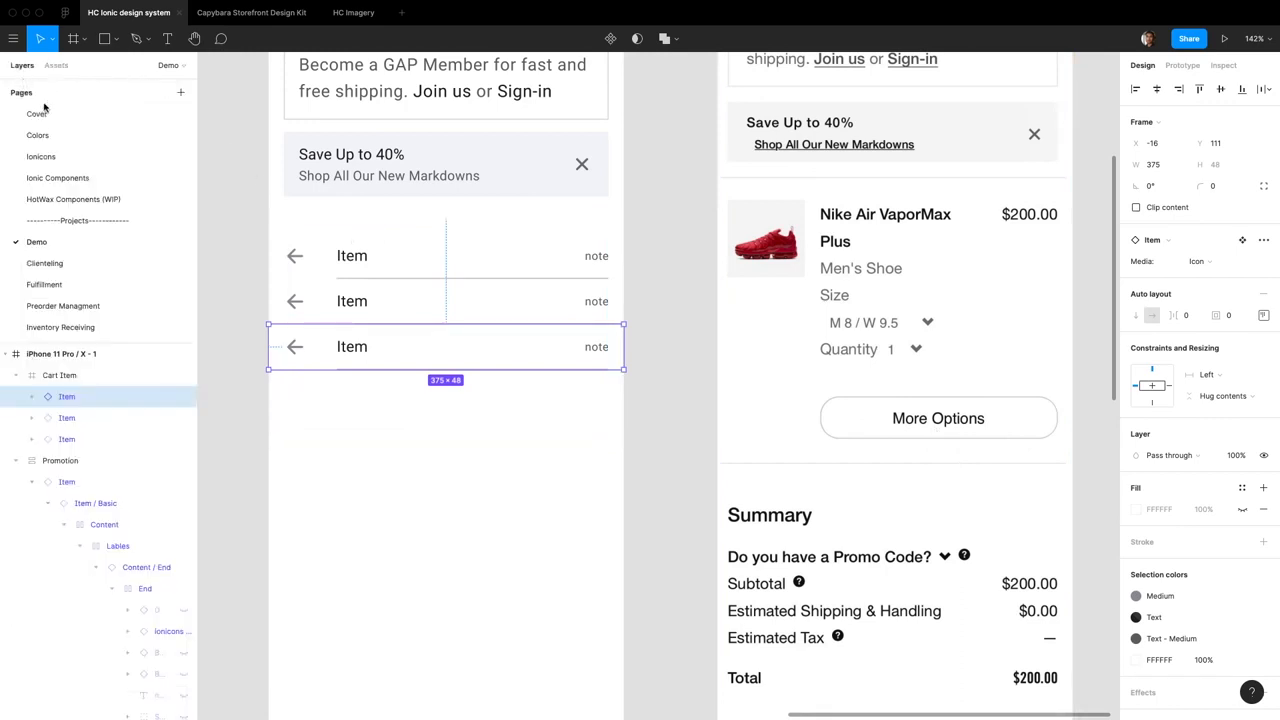
Set the width of all three items to 343 and shift them to X 0 in the Cart Item frame.
click(95, 376)
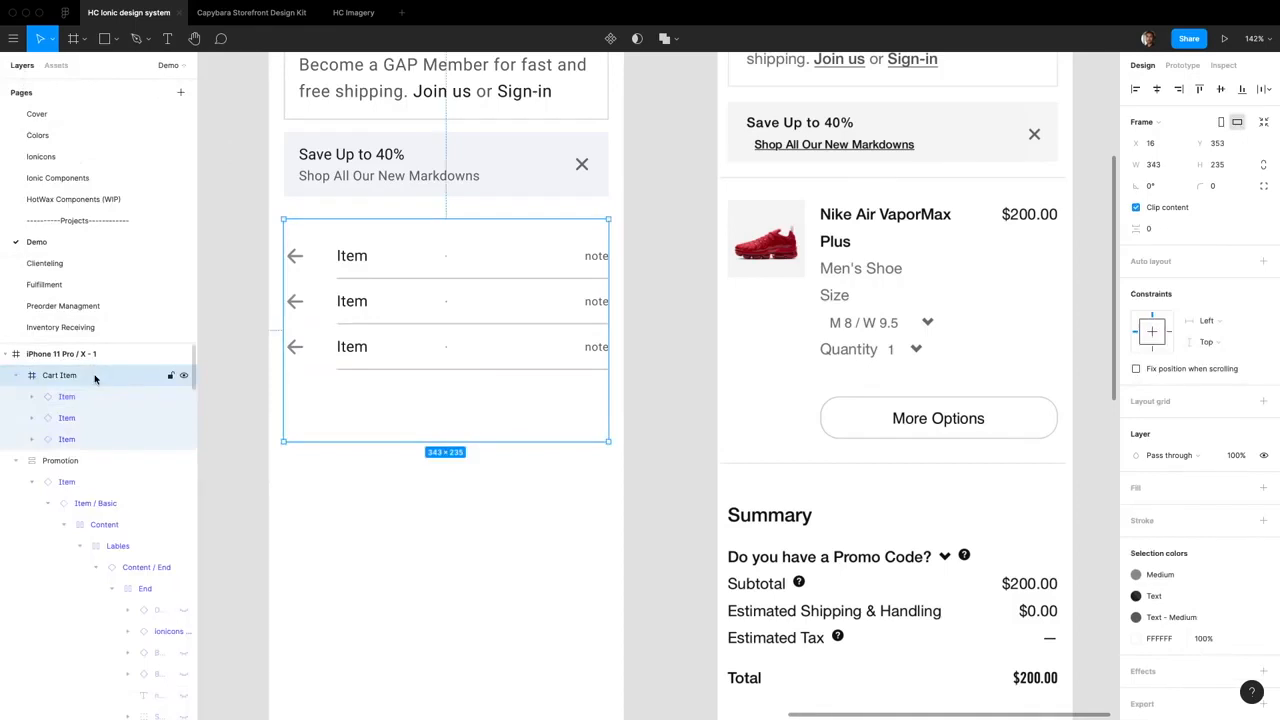
click(95, 397)
shift+click(83, 439)
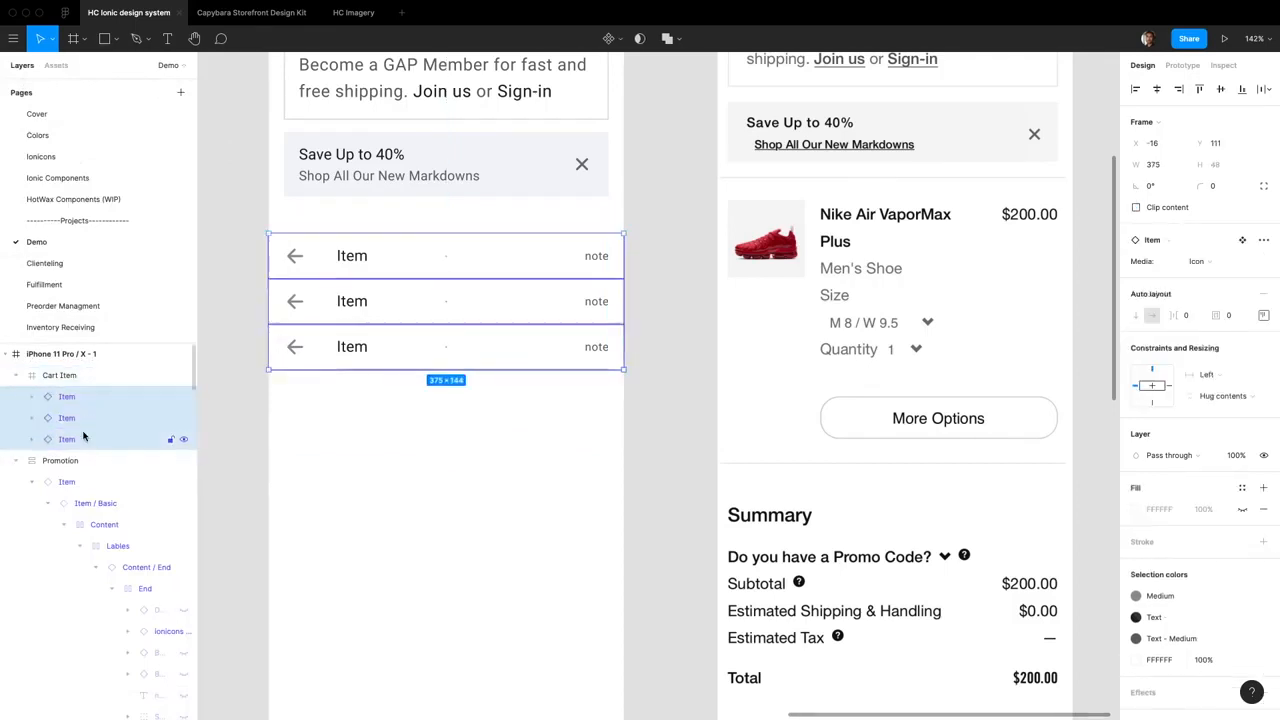
click(1176, 168)
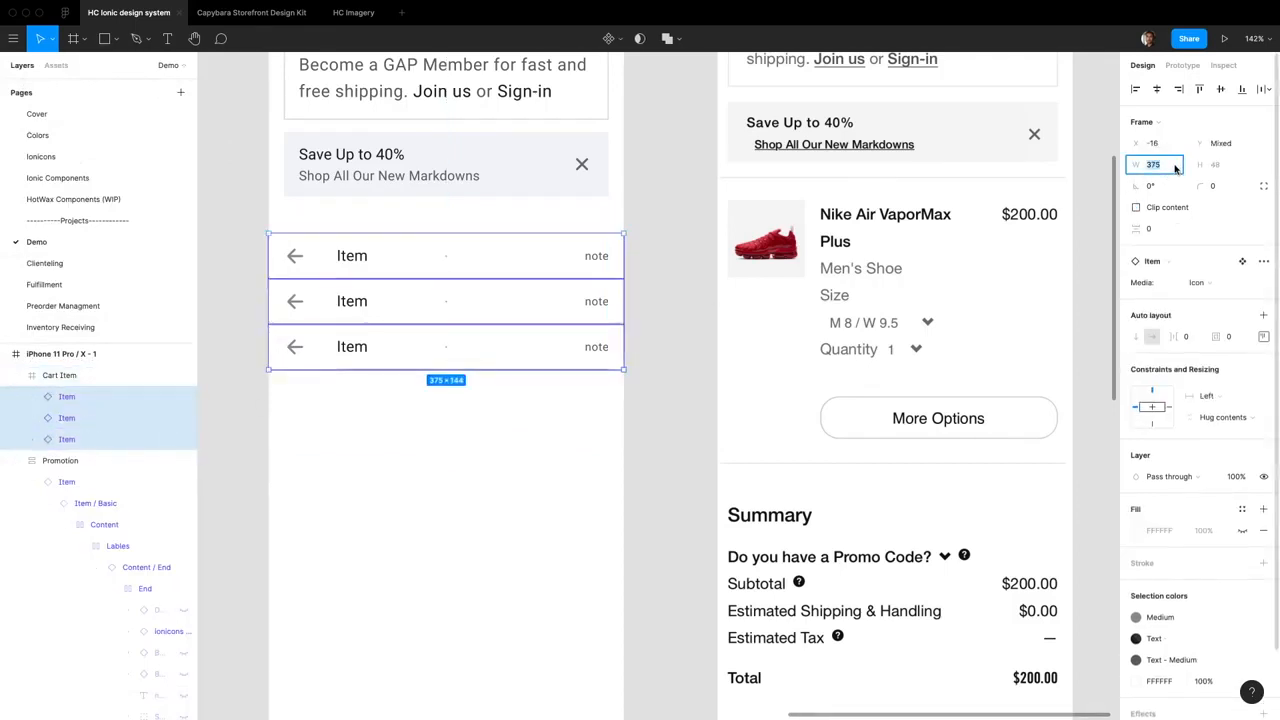
text(343)
key(Return)
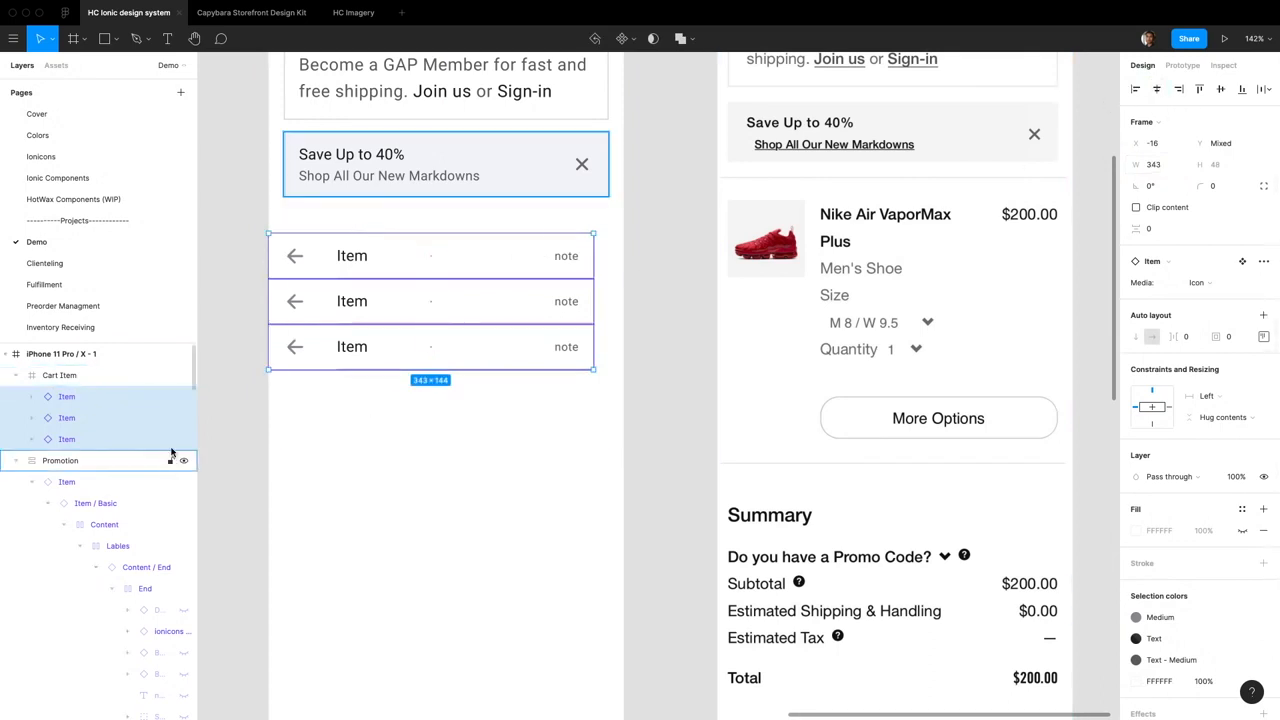
drag(394, 266, 409, 263)
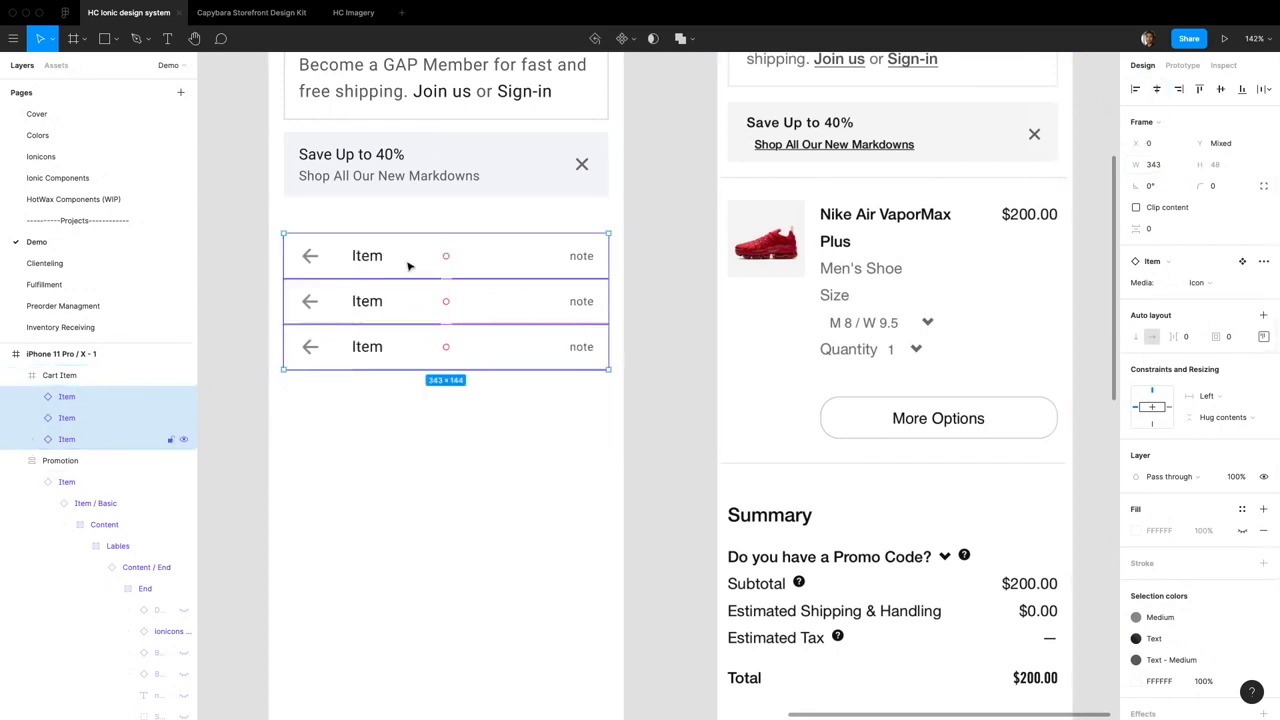
Add auto layout to the Cart Item frame and place a 343-wide horizontal line below its last item.
click(49, 377)
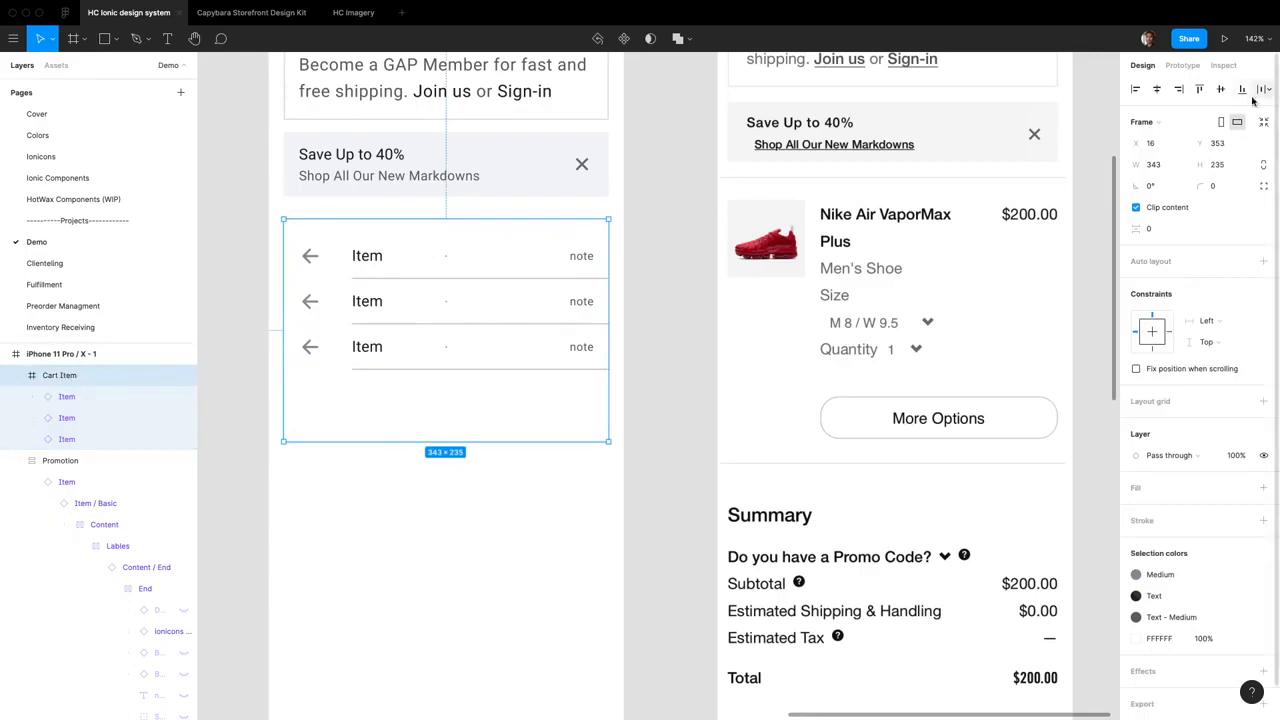
key(shift+a)
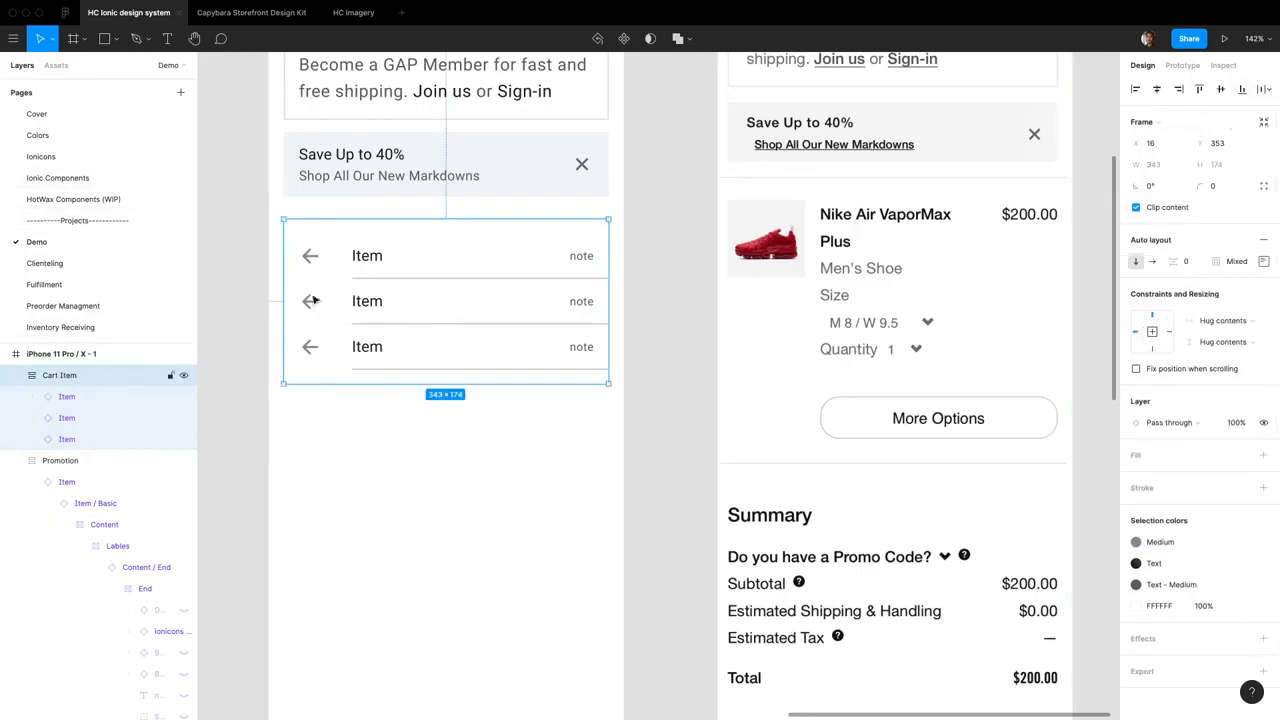
key(l)
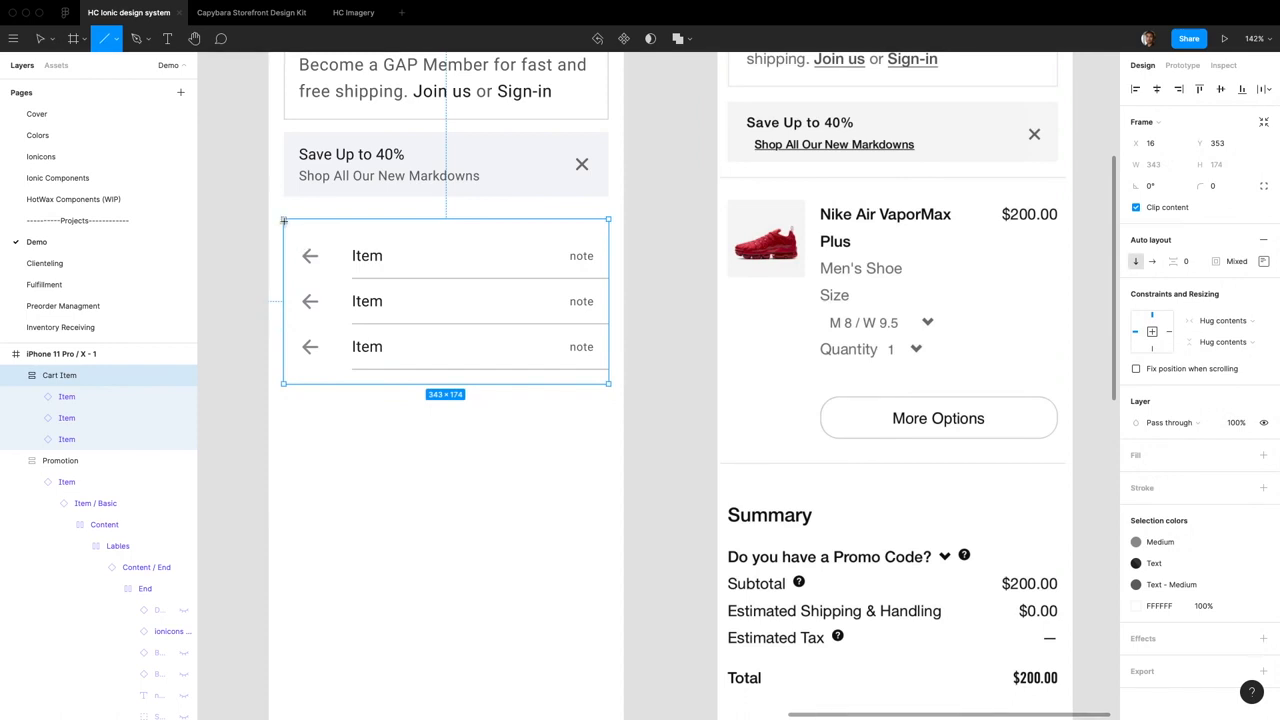
drag(306, 217, 608, 226)
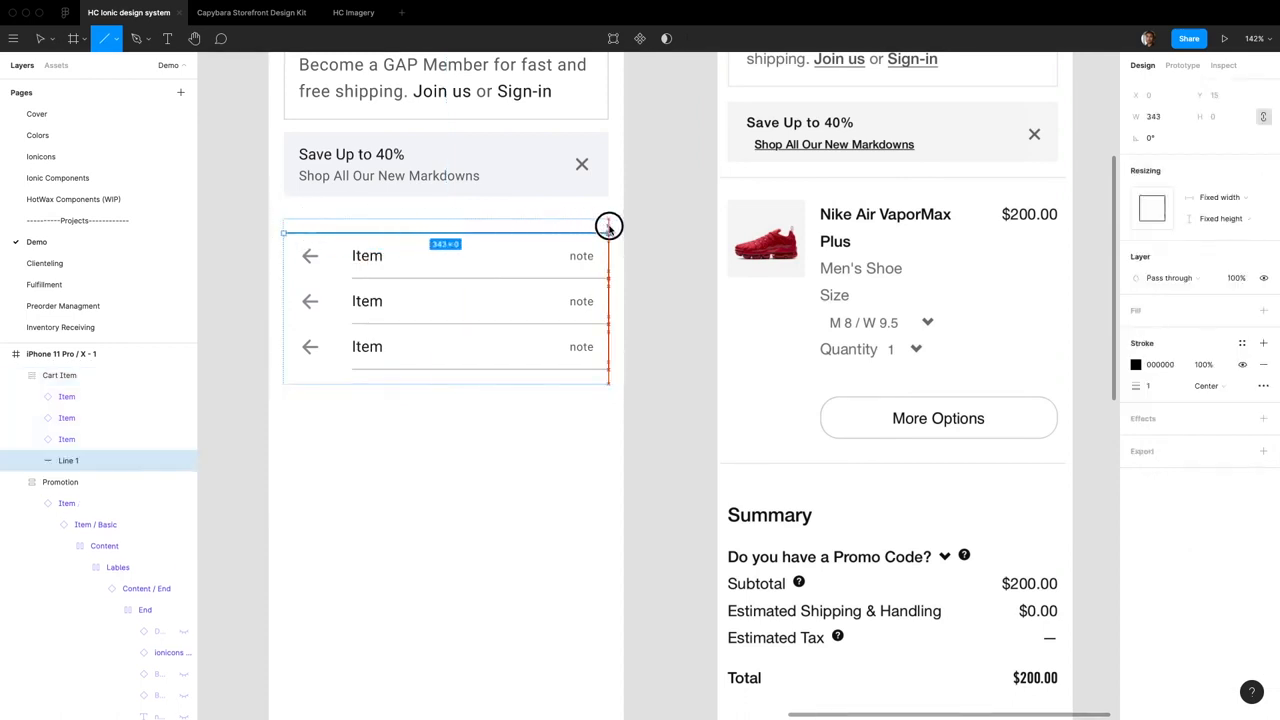
mouse_move(103, 458)
mouse_down()
mouse_move(89, 366)
mouse_move(87, 394)
mouse_up()
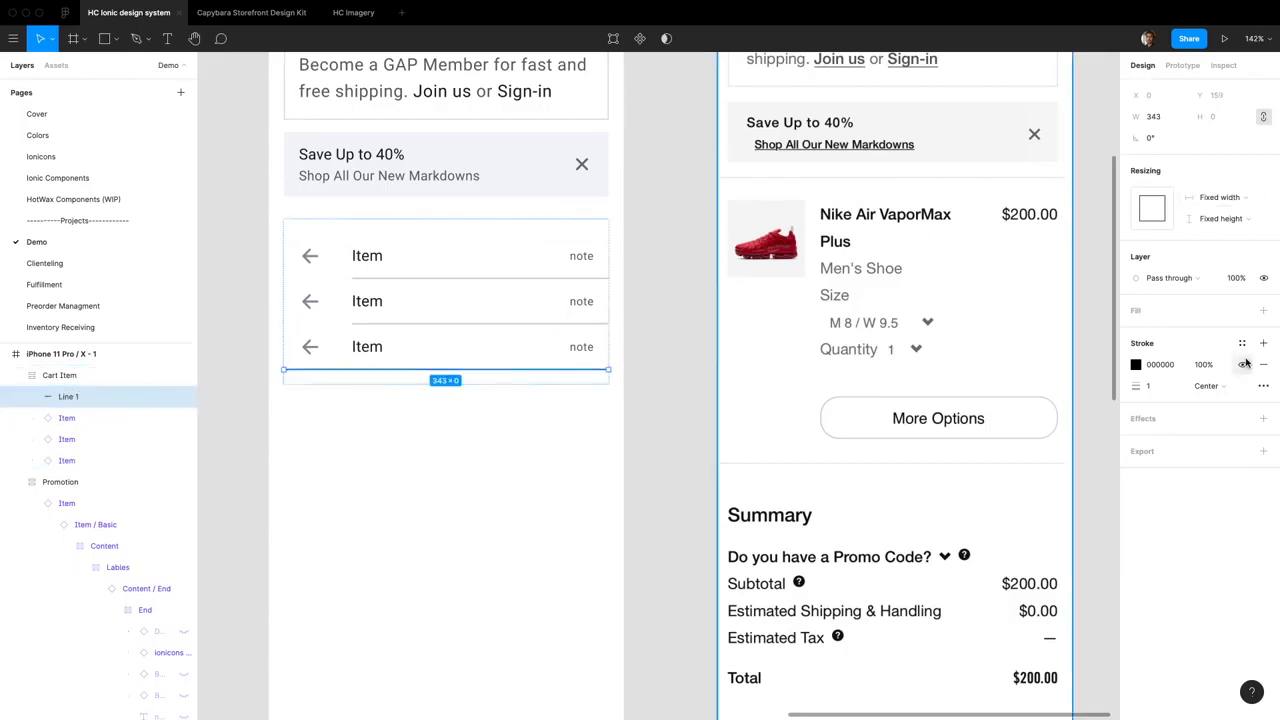
Set the line's horizontal resizing to Fill container and apply the Medium color style to its stroke.
click(1222, 197)
click(1220, 210)
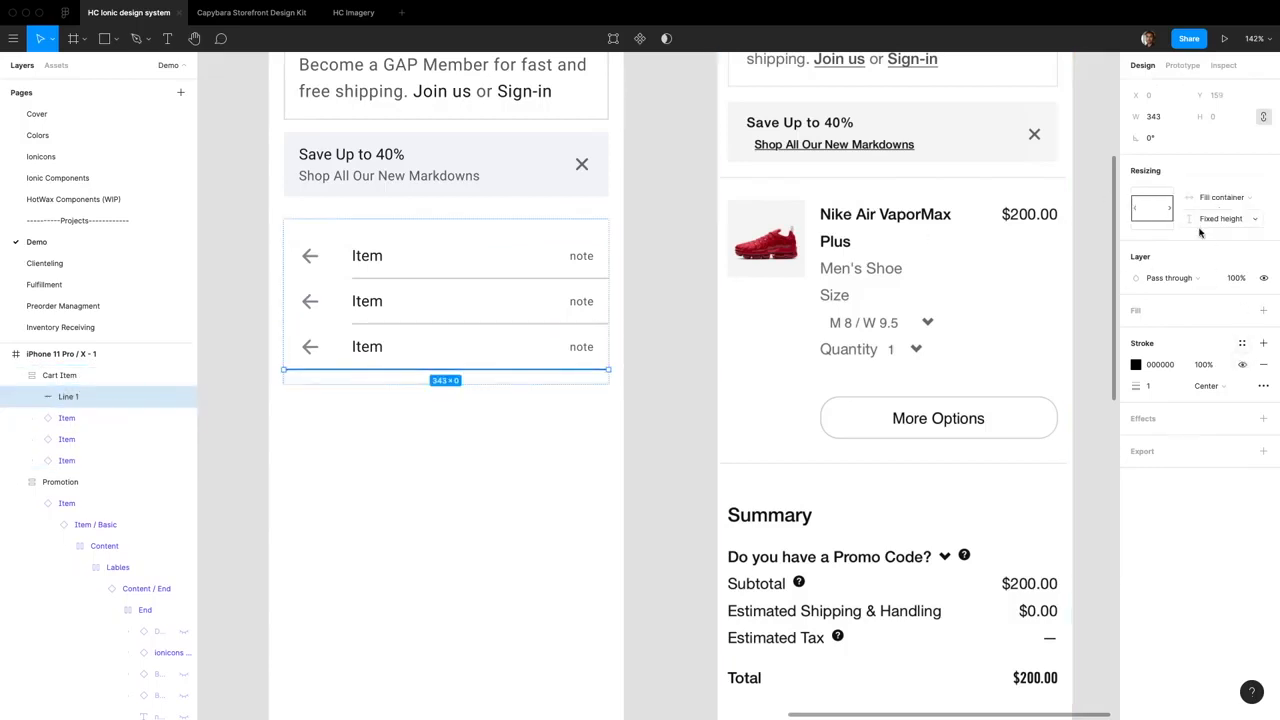
click(1241, 343)
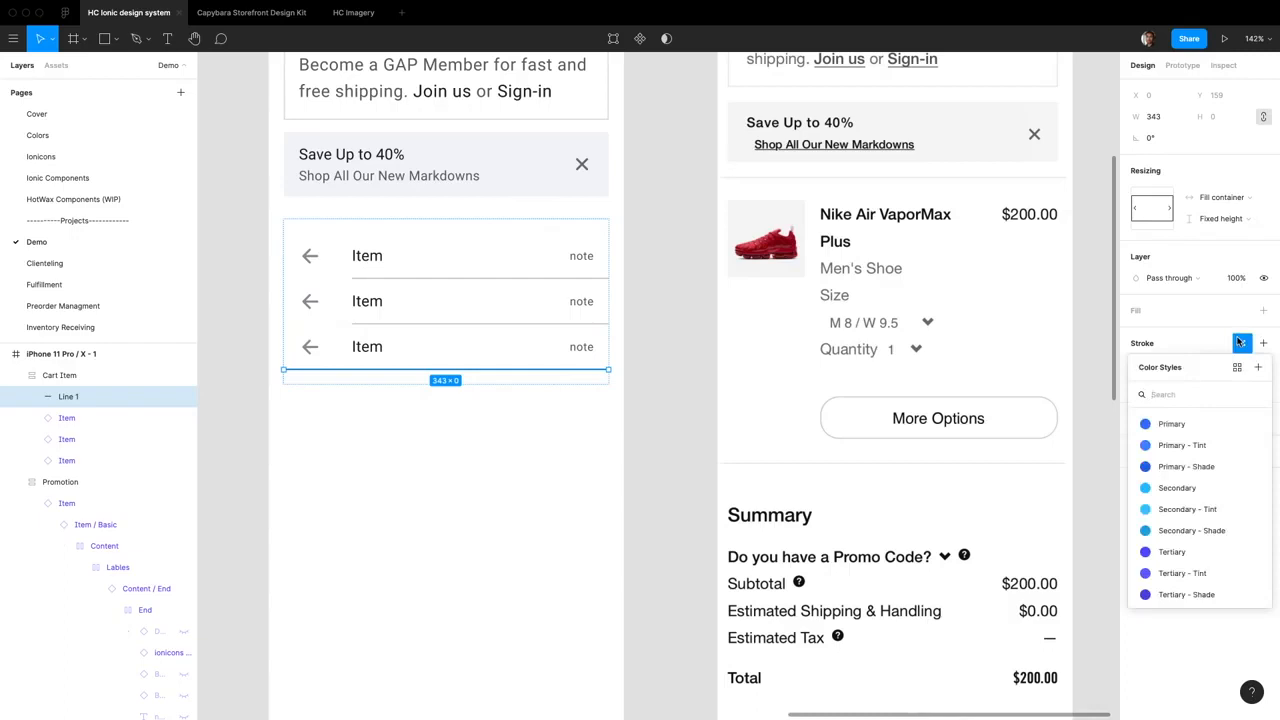
text(med)
key(Return)
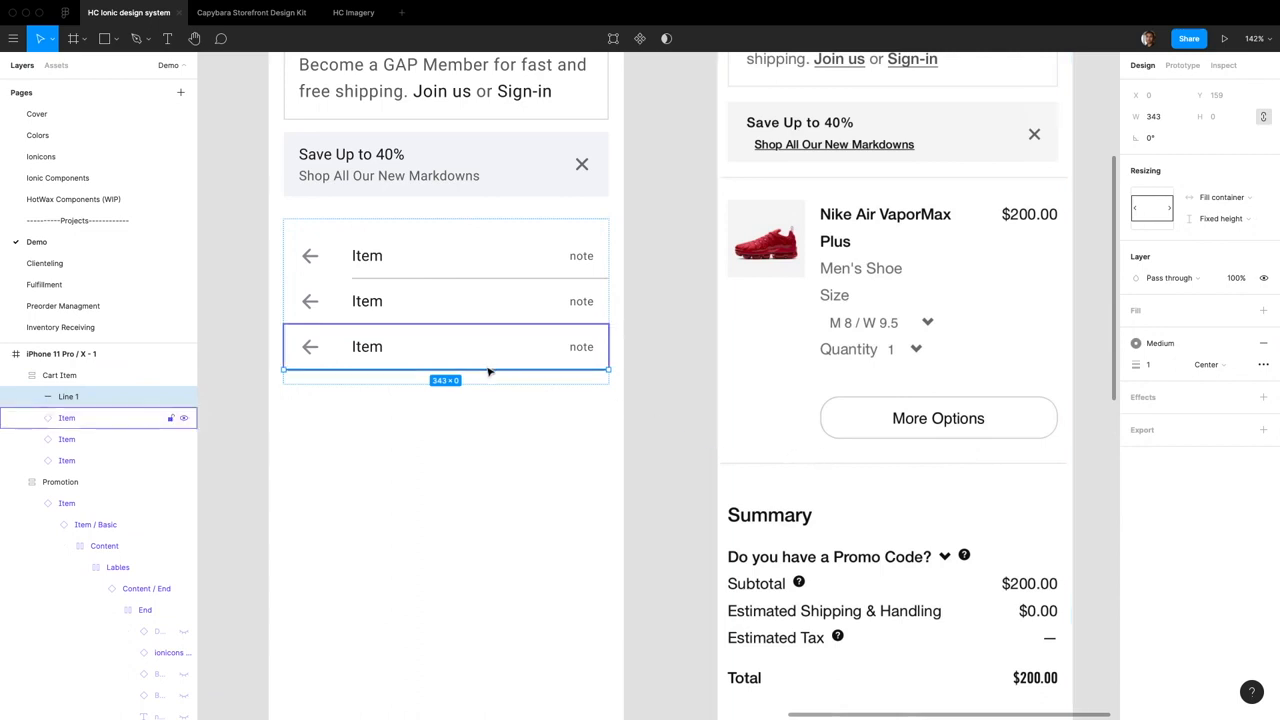
Set the Cart Item frame's auto layout padding to 0.
click(340, 378)
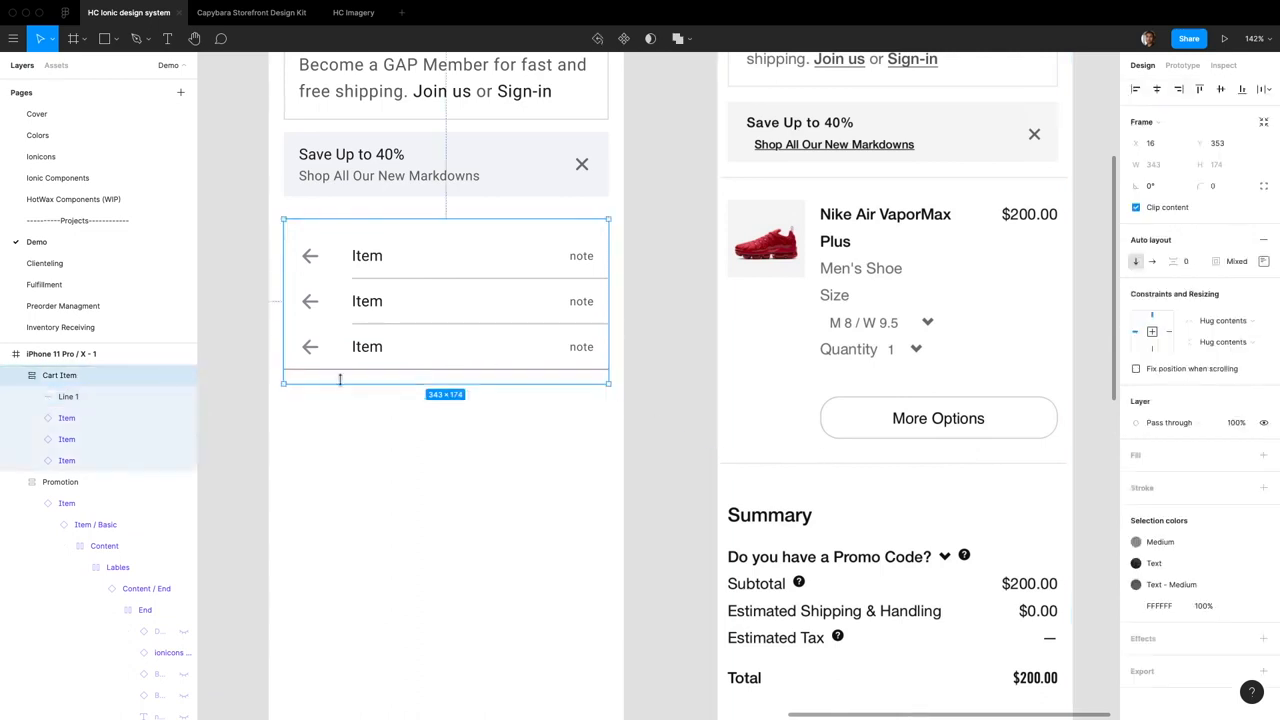
click(1237, 262)
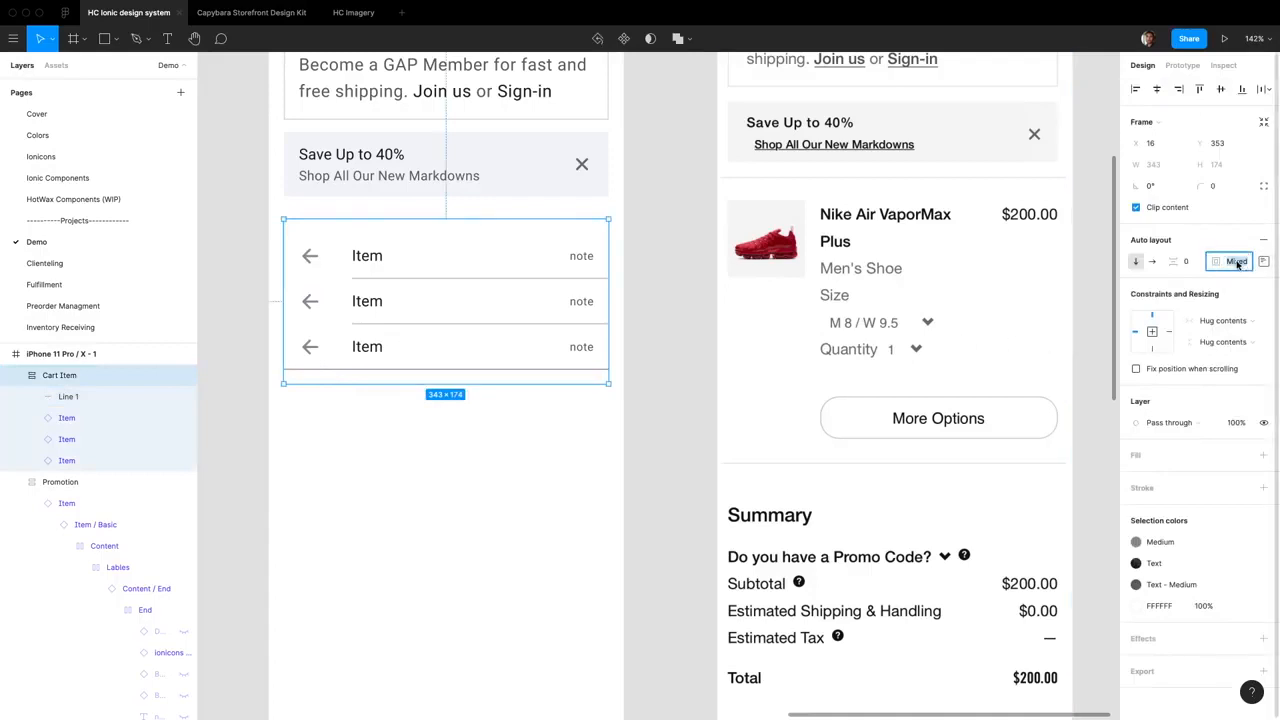
text(0)
key(Return)
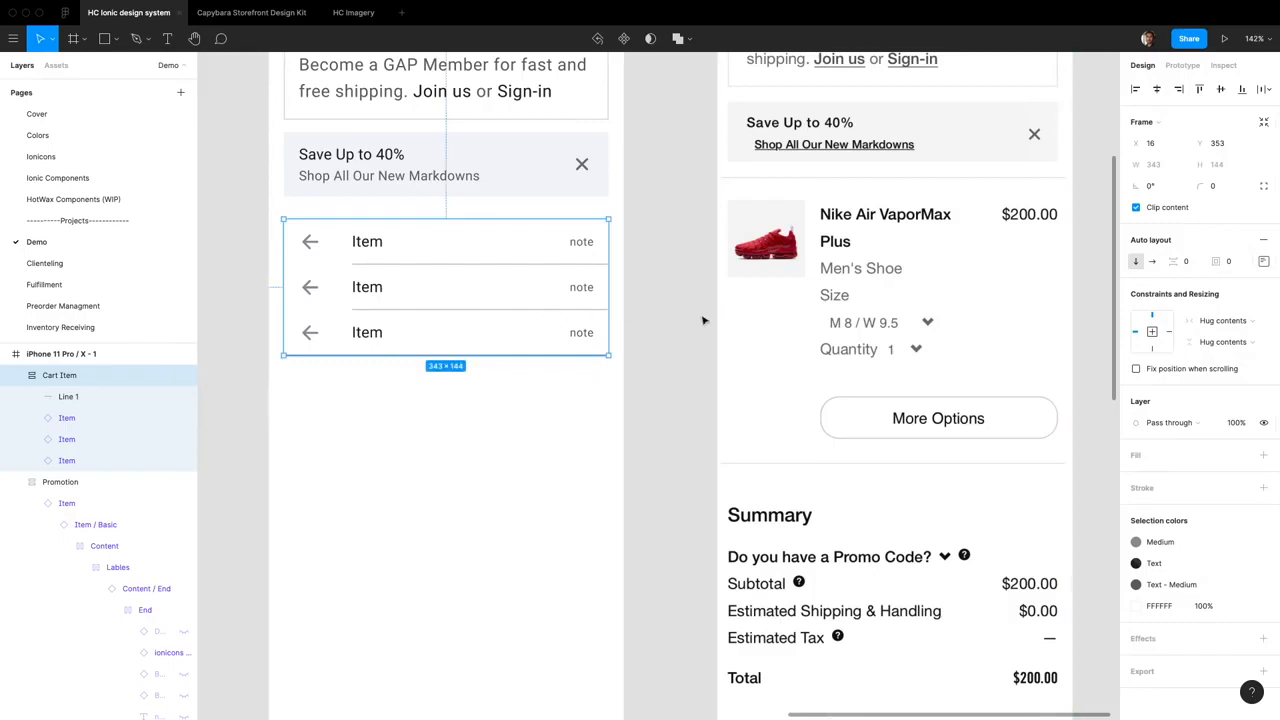
click(703, 320)
Rename the line as Divider and place a duplicate of it above the first item in Cart Item.
click(143, 377)
double_click(86, 400)
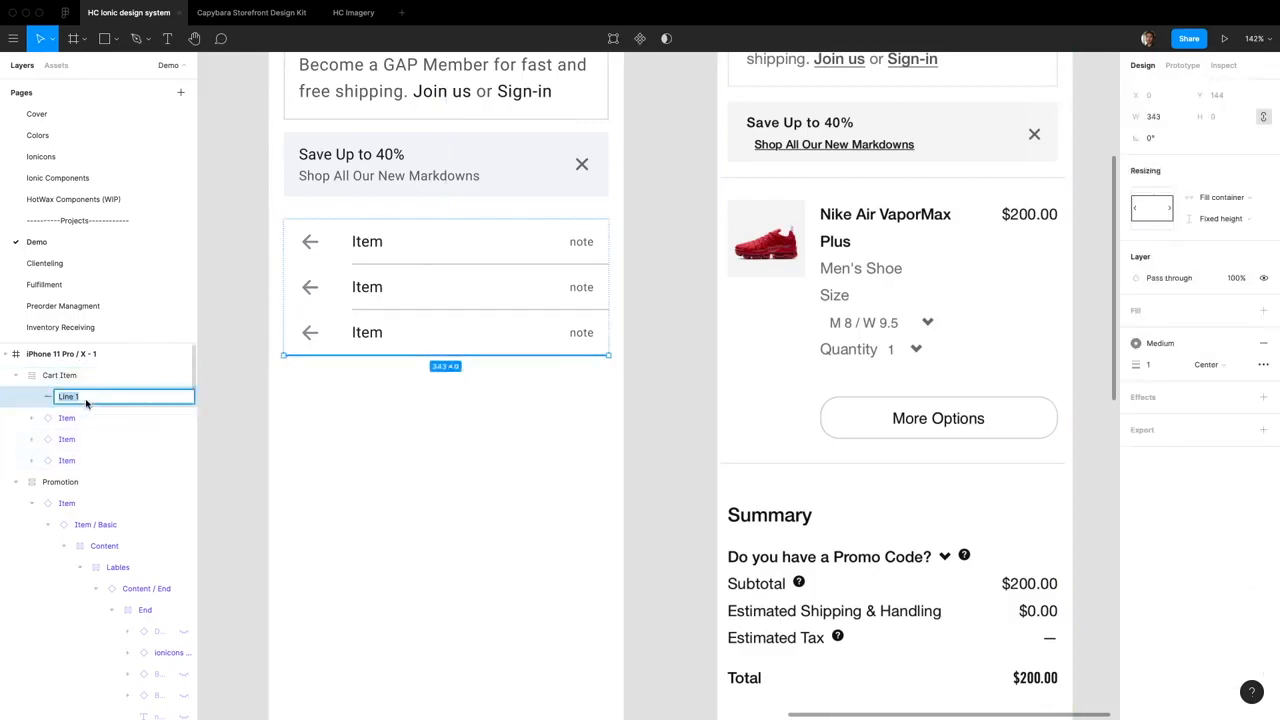
text(Divider)
key(Return)
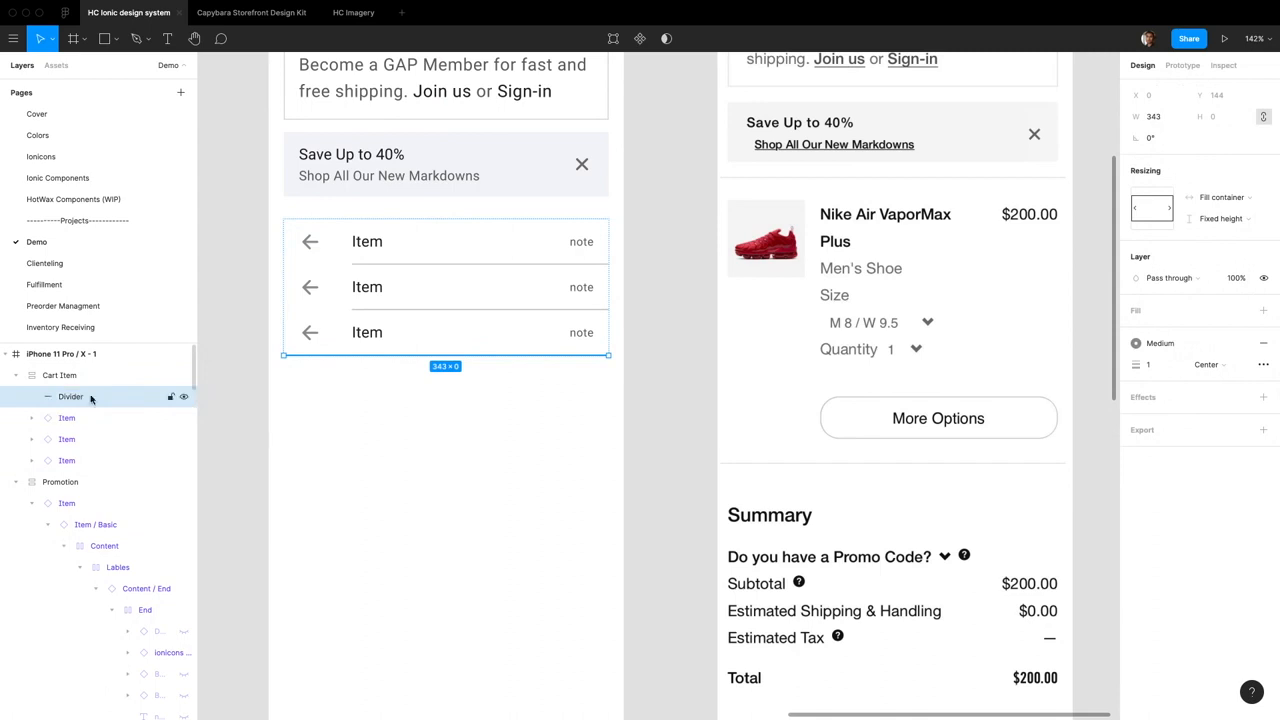
key(ctrl+d)
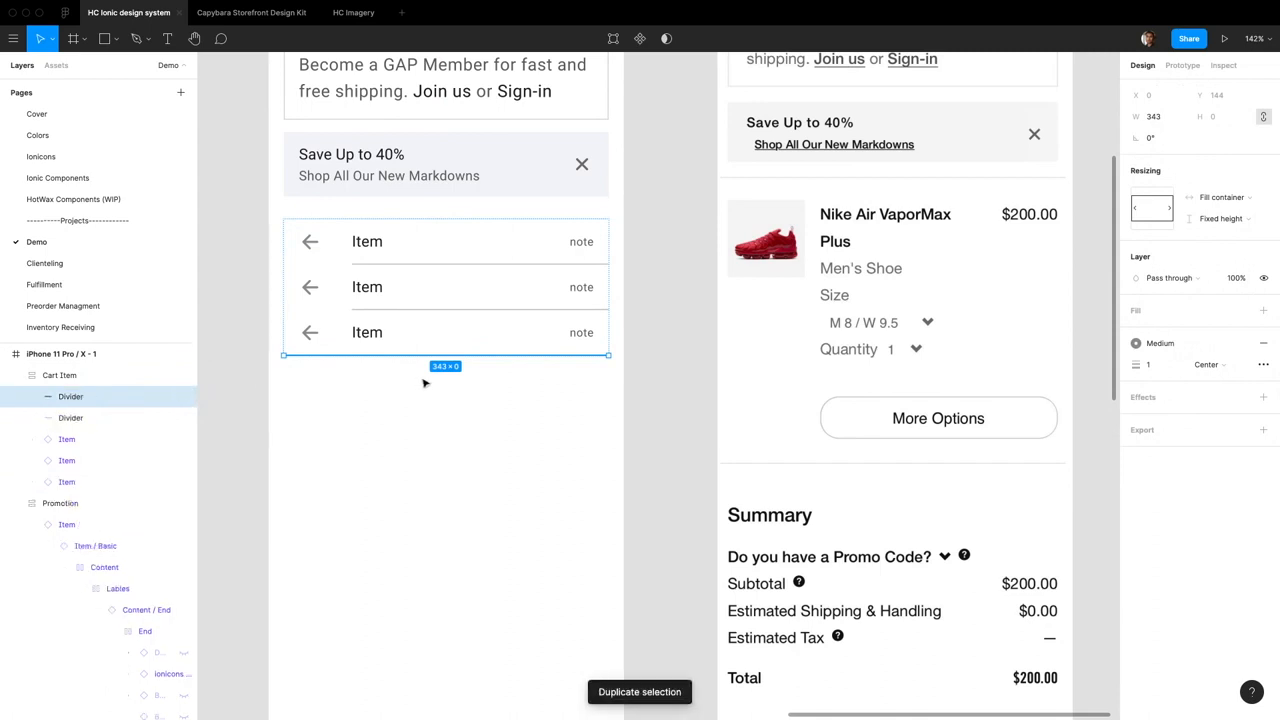
drag(60, 402, 64, 492)
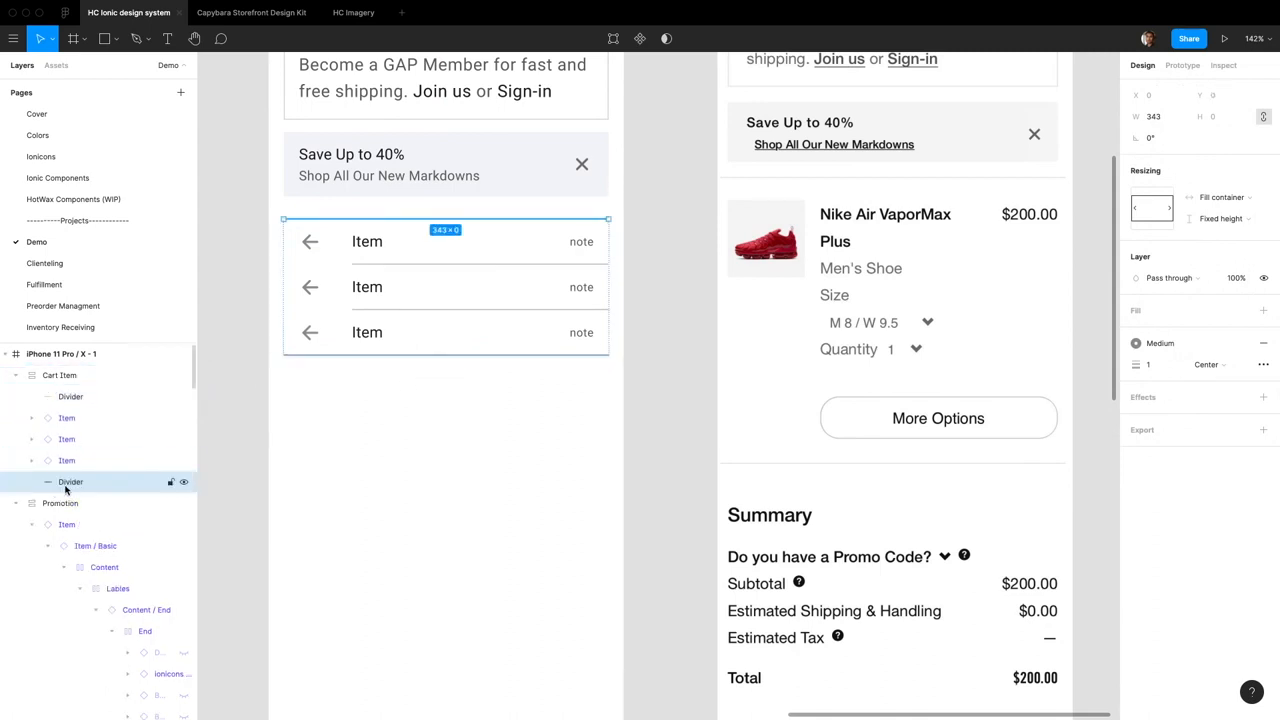
Examine up close how the duplicated Divider sits at the top edge of the Cart Item frame.
click(623, 343)
click(118, 483)
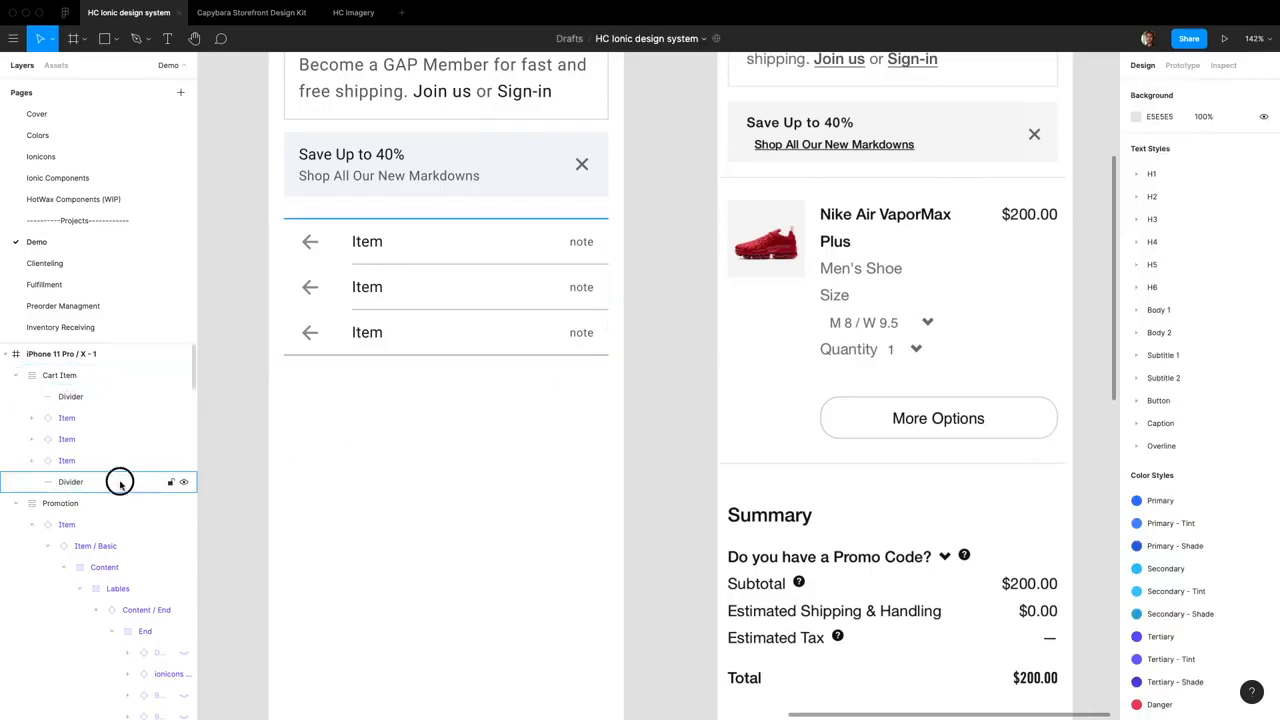
scroll(374, 237, up, 5)
click(376, 238)
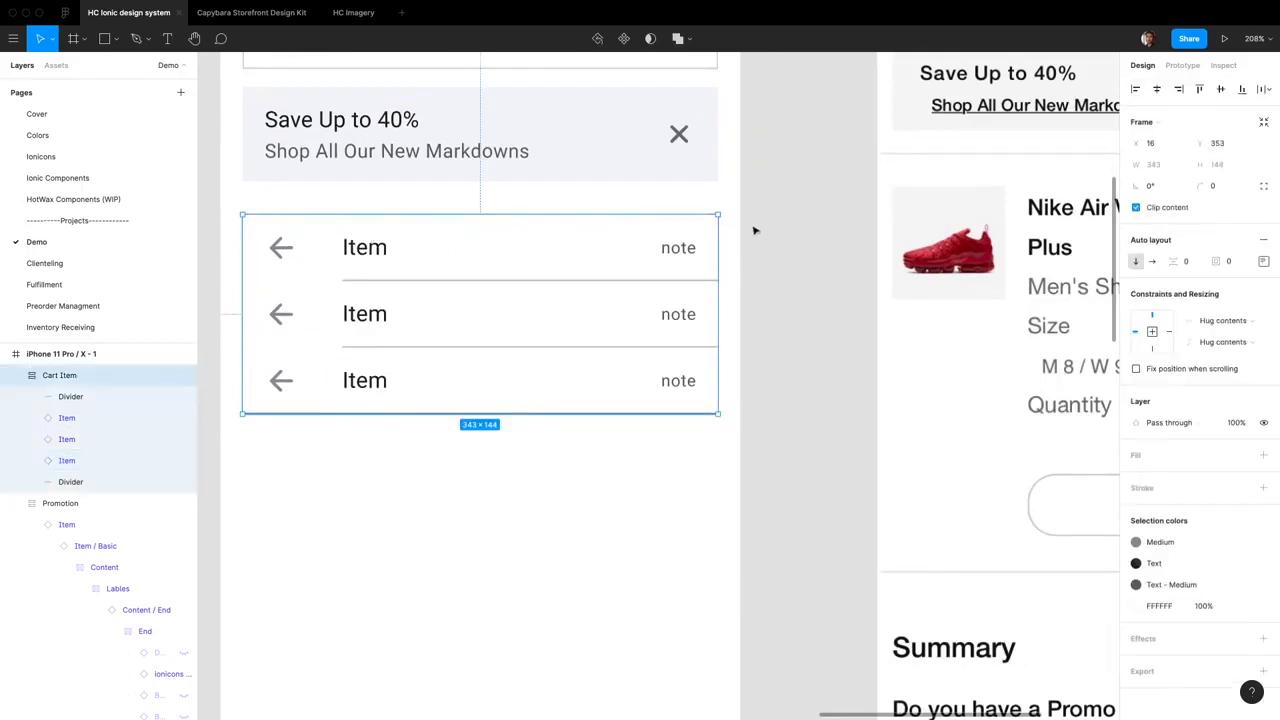
click(758, 226)
click(427, 258)
click(100, 482)
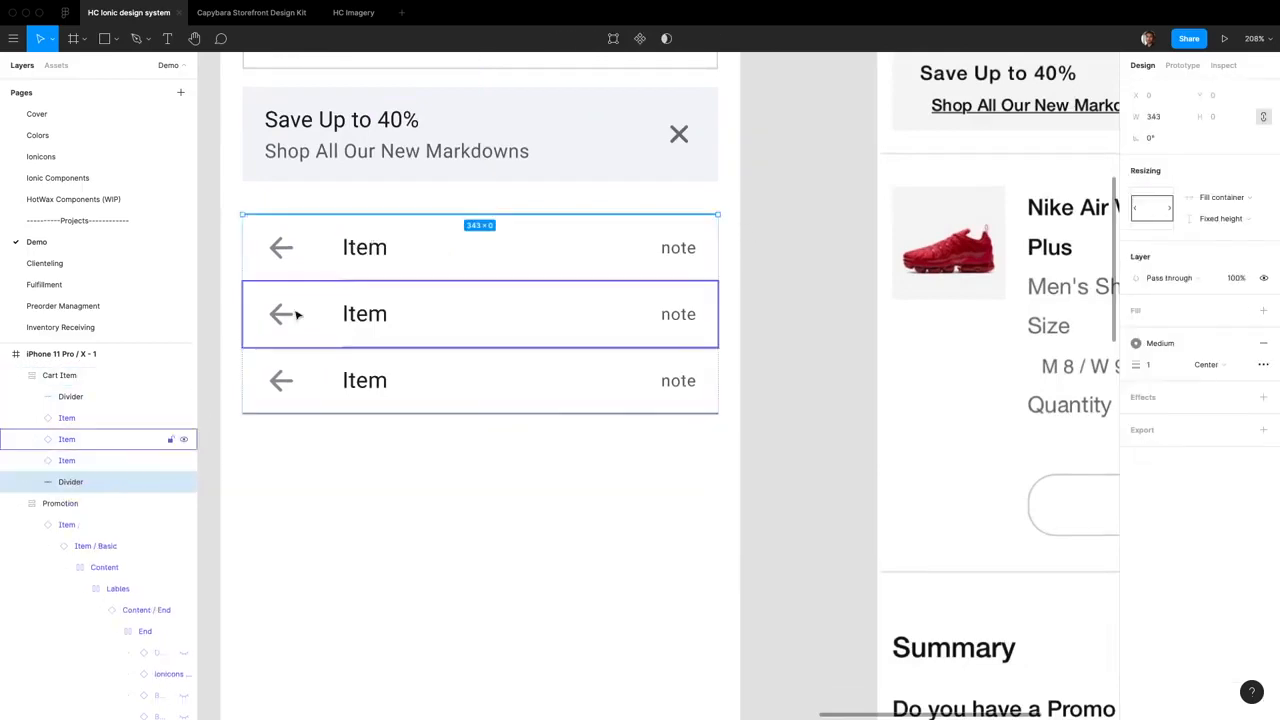
Set the Cart Item frame's top auto layout padding to 1, with the other sides at 0.
click(212, 390)
click(80, 482)
scroll(335, 235, up, 10)
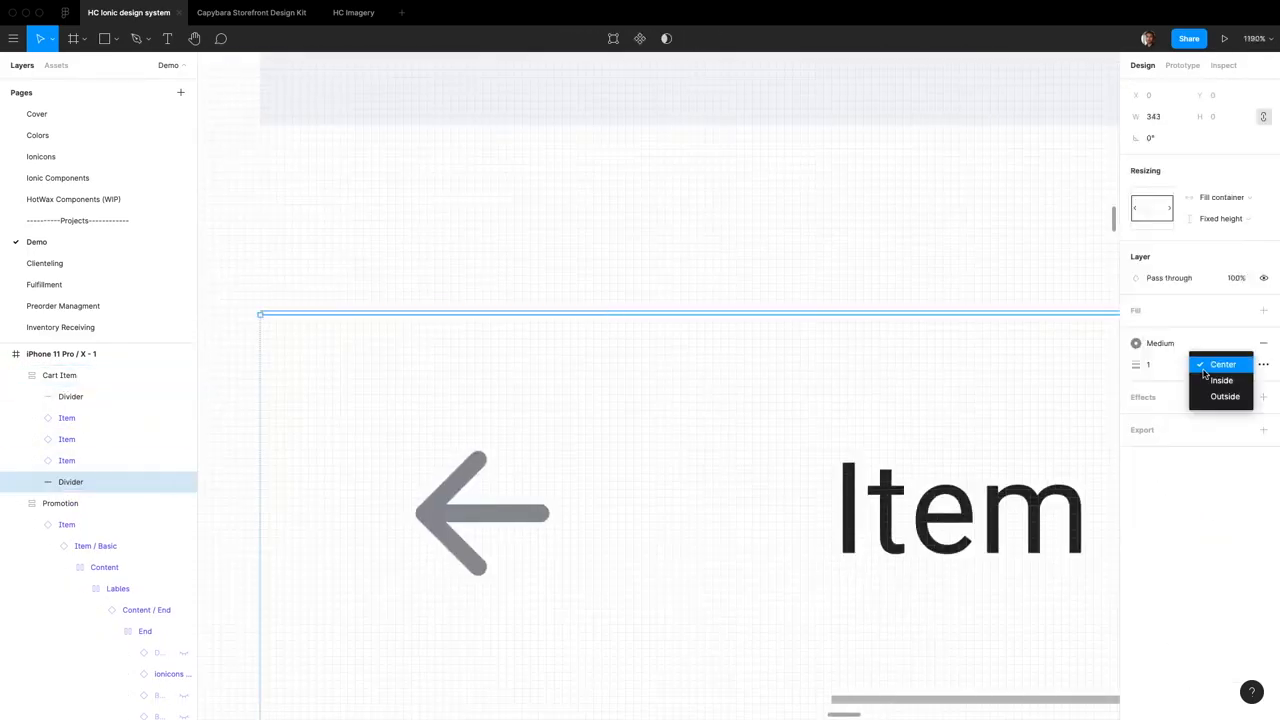
key(shift+Return)
key(shift+2)
click(1263, 261)
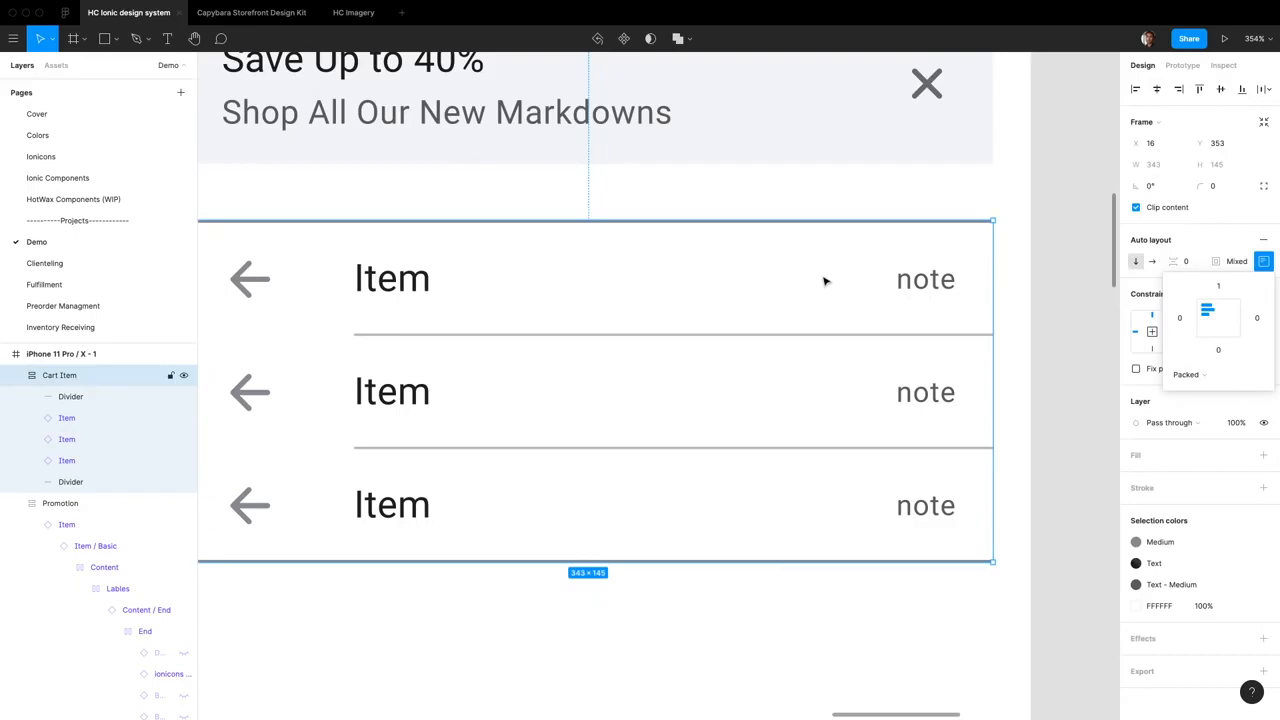
click(1080, 273)
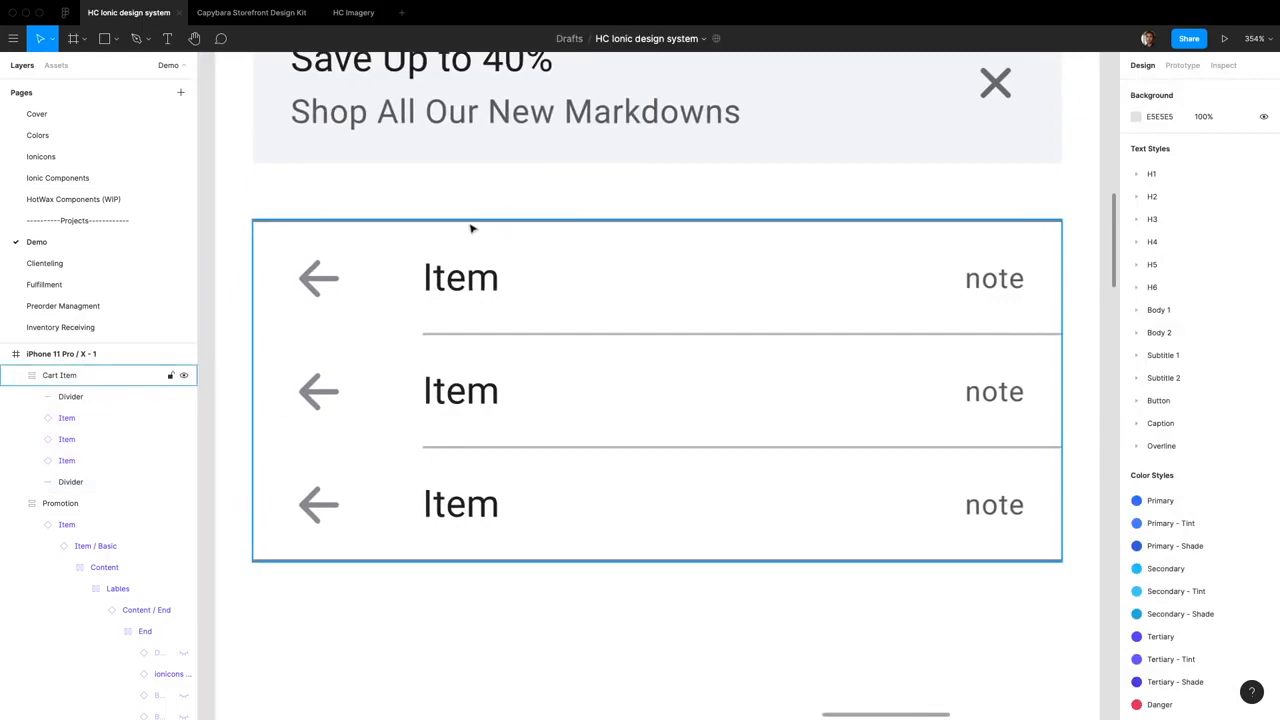
Set the media variant of the first item in Cart Item to Thumbnail.
scroll(506, 277, down, 3)
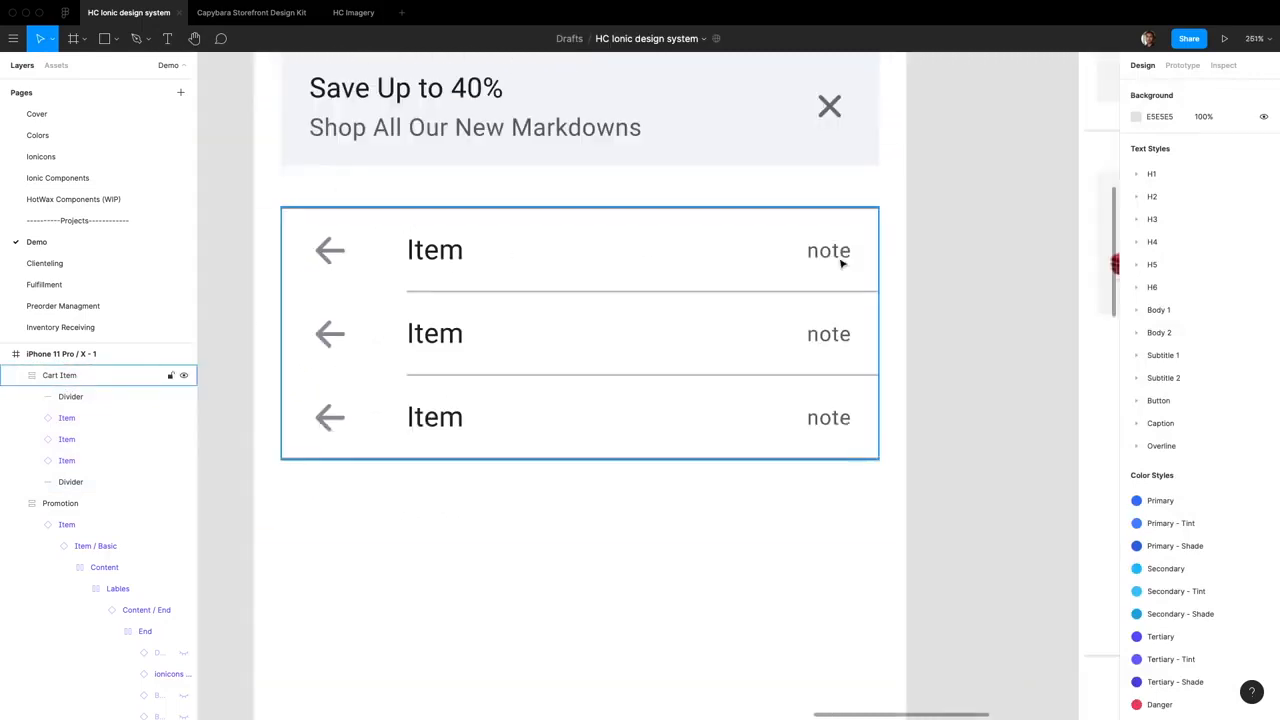
scroll(841, 263, down, 5)
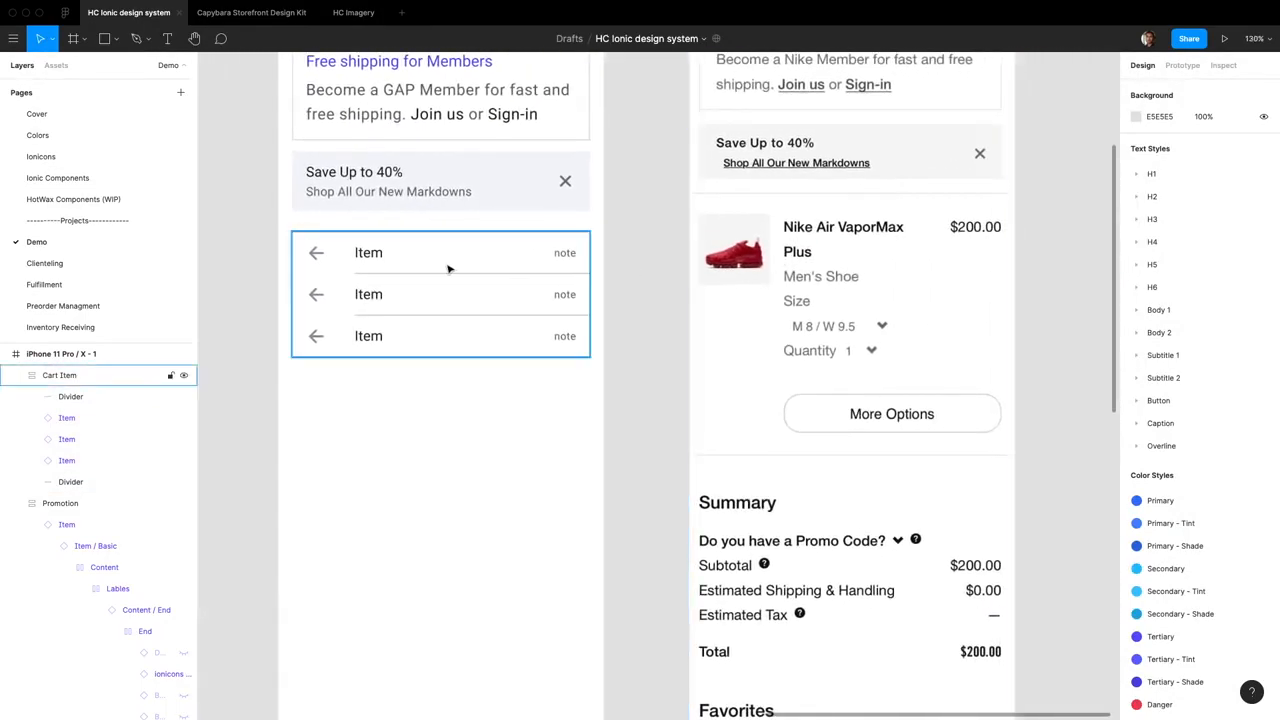
double_click(449, 269)
click(1213, 234)
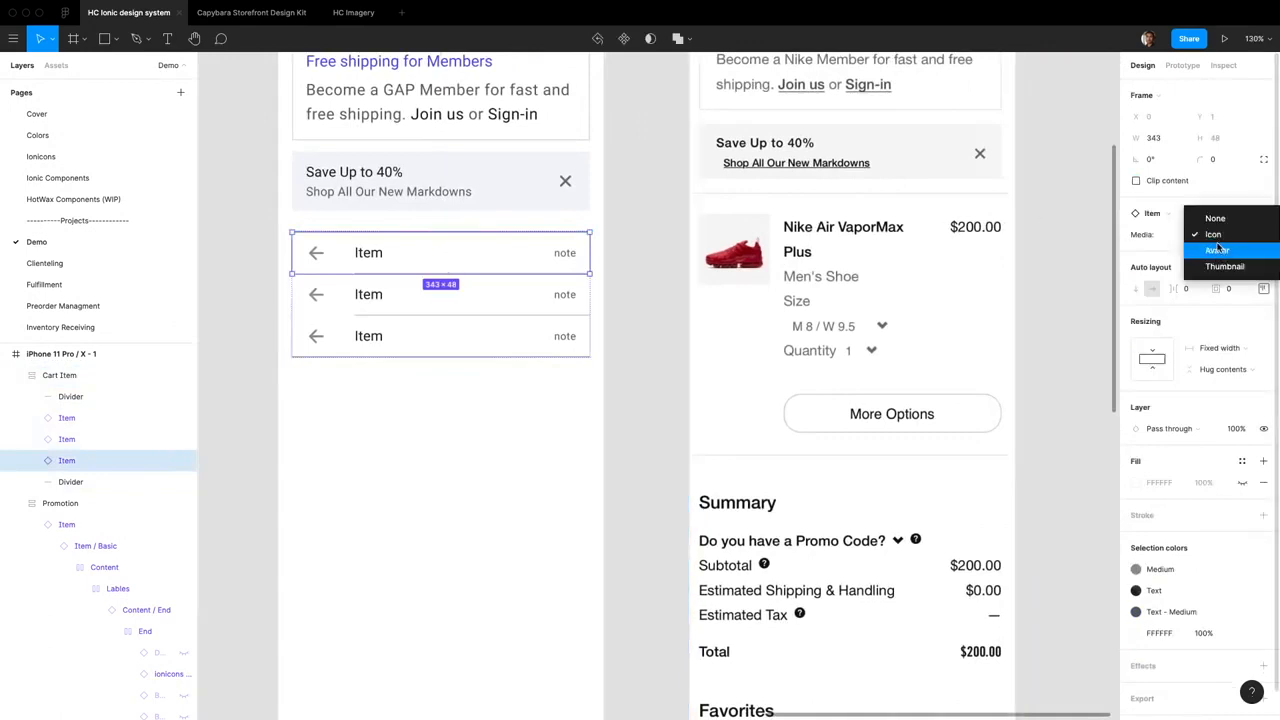
click(1224, 266)
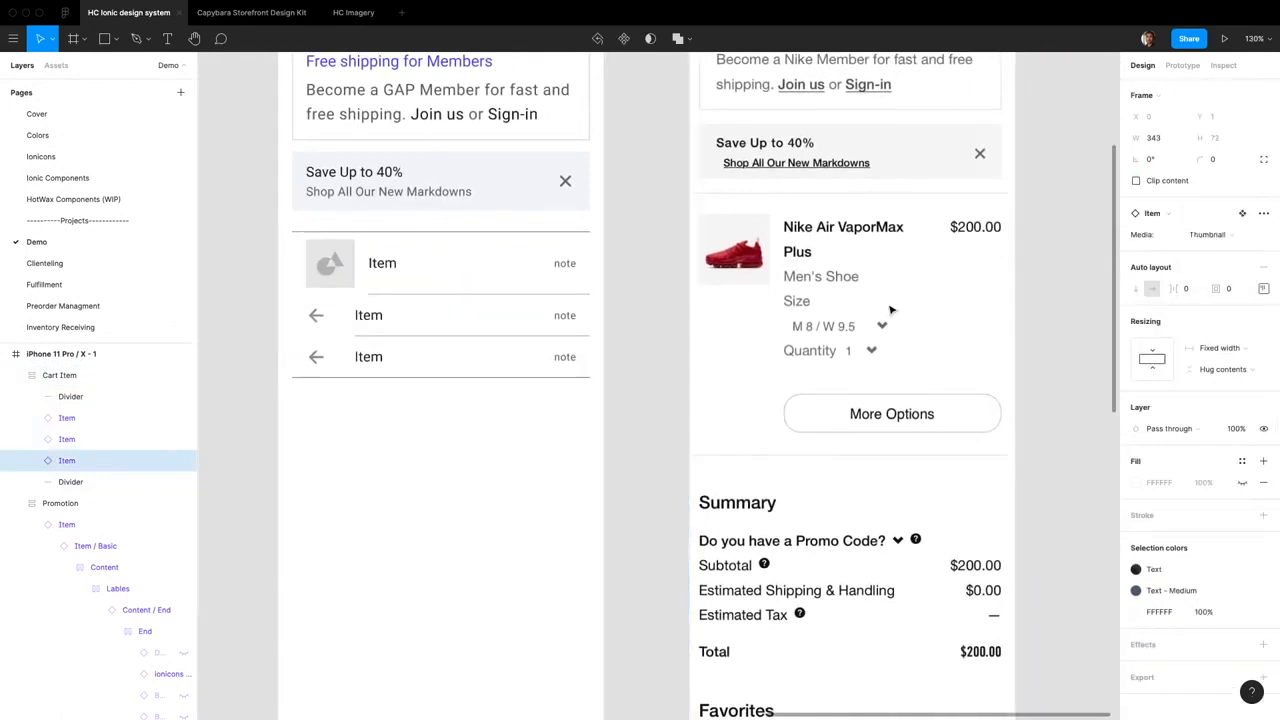
Swap the second item in Cart Item for the Select / Resting component and fit it to the frame's 343 width.
click(527, 313)
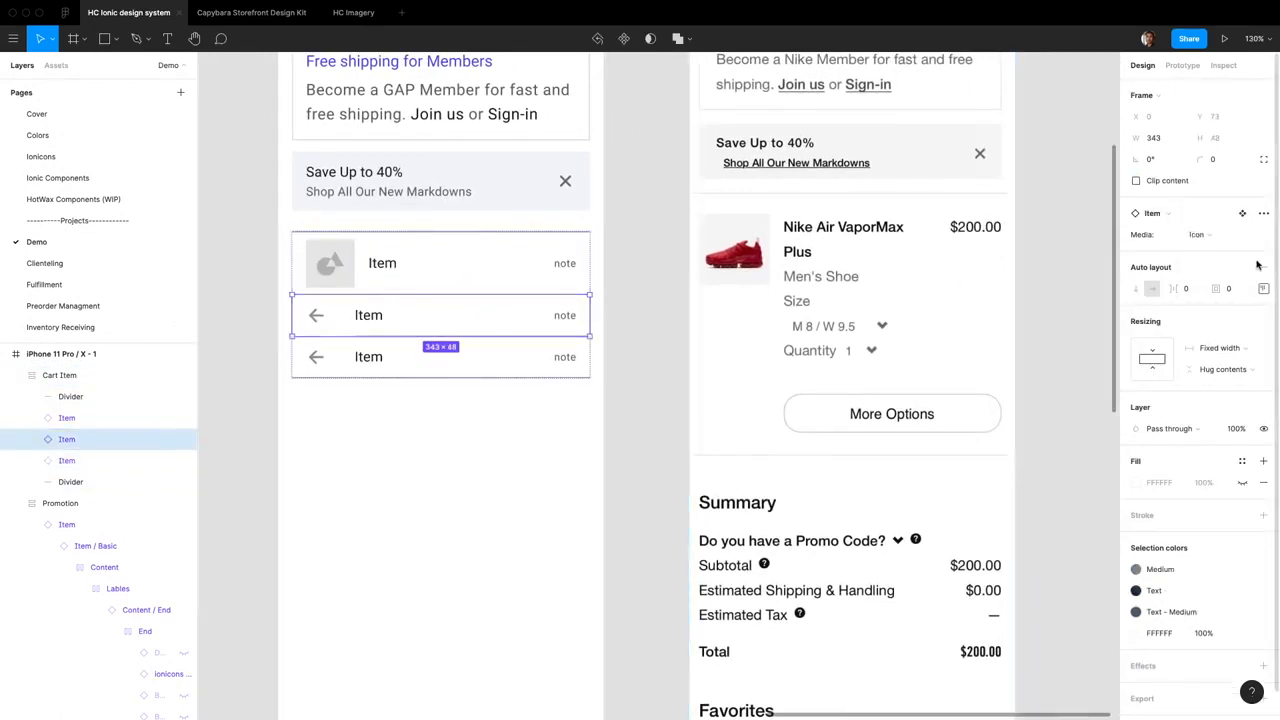
click(1220, 234)
click(1215, 236)
click(1163, 215)
text(select)
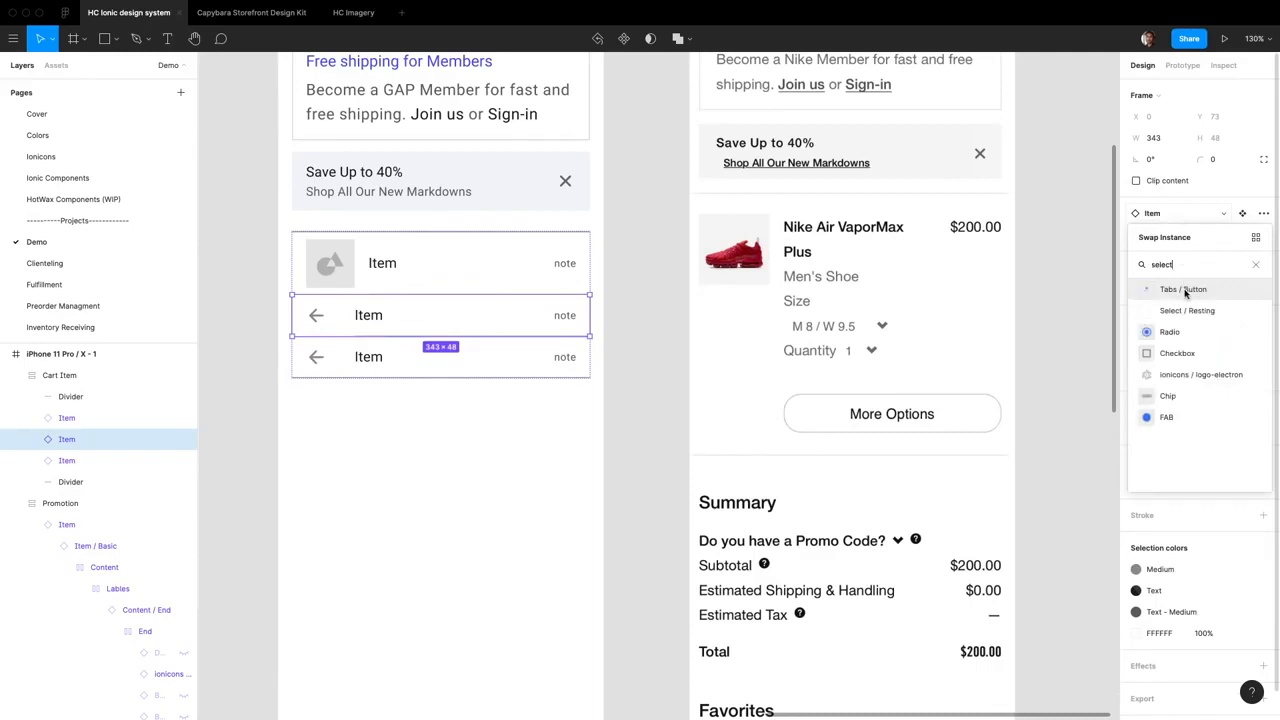
click(1188, 311)
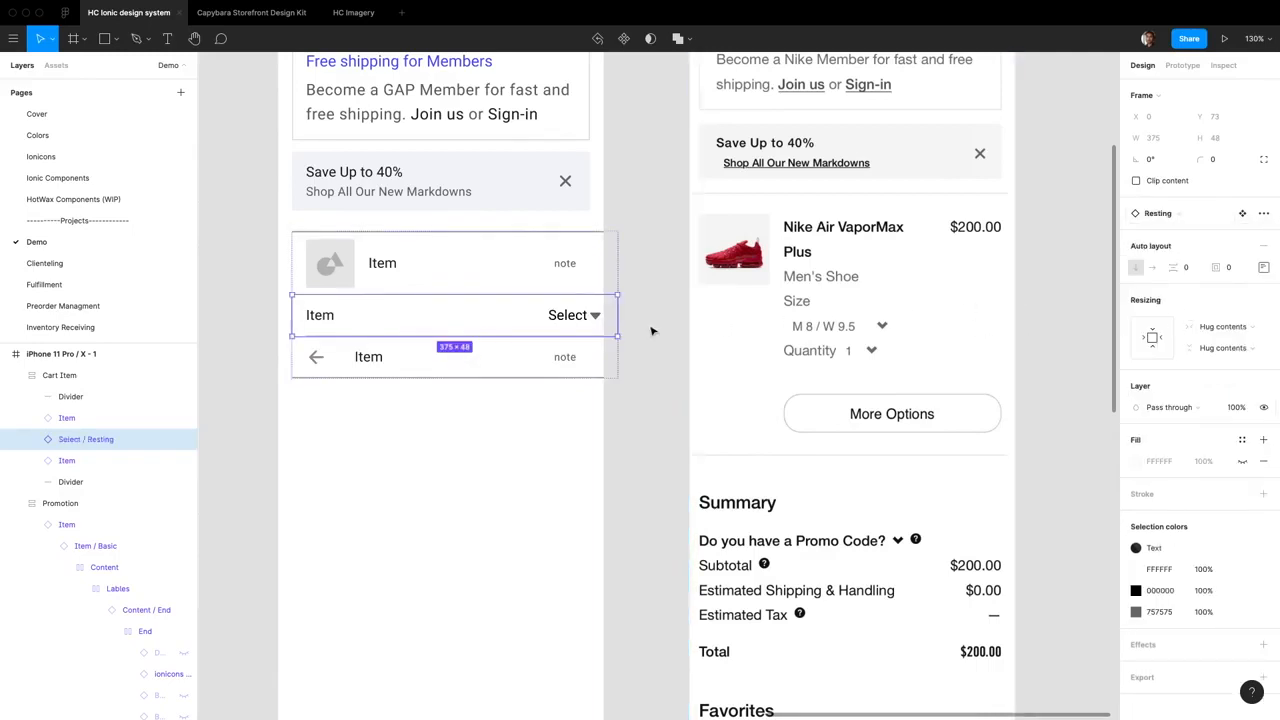
drag(618, 312, 592, 310)
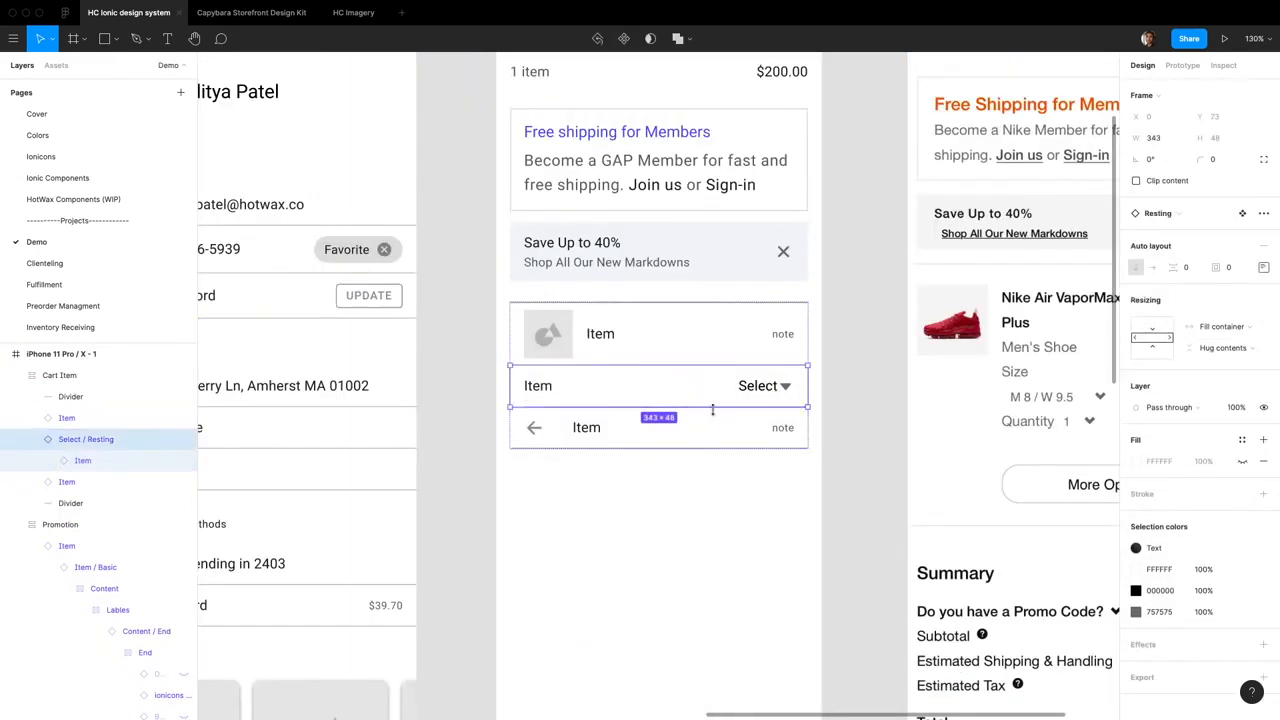
Delete the third item from Cart Item and duplicate the Select / Resting row in its place.
click(94, 420)
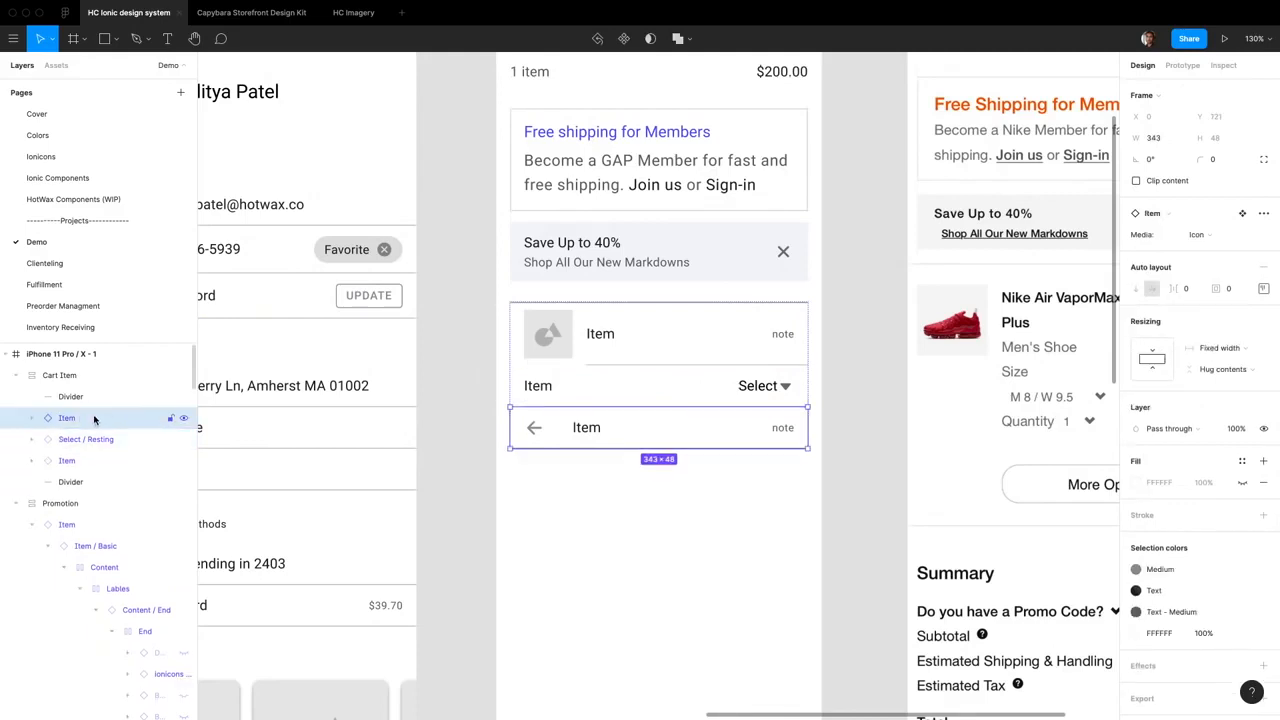
key(Delete)
click(94, 418)
key(super+d)
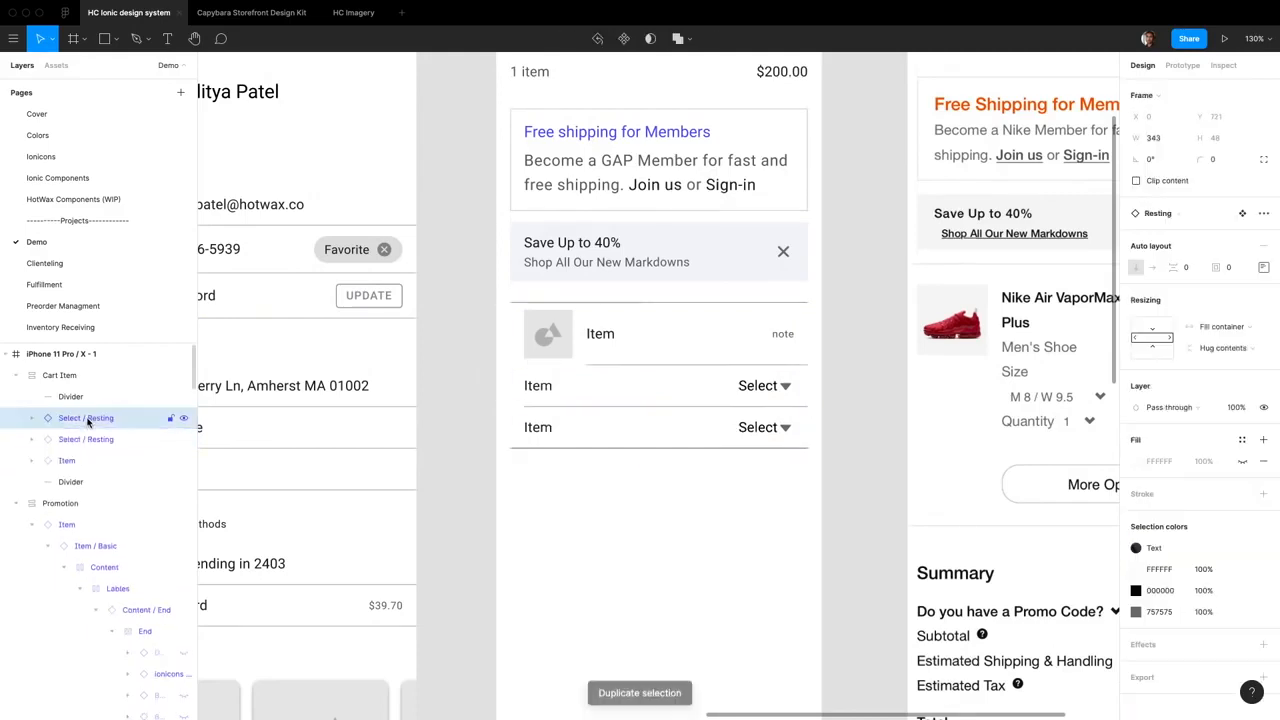
scroll(840, 450, right, 5)
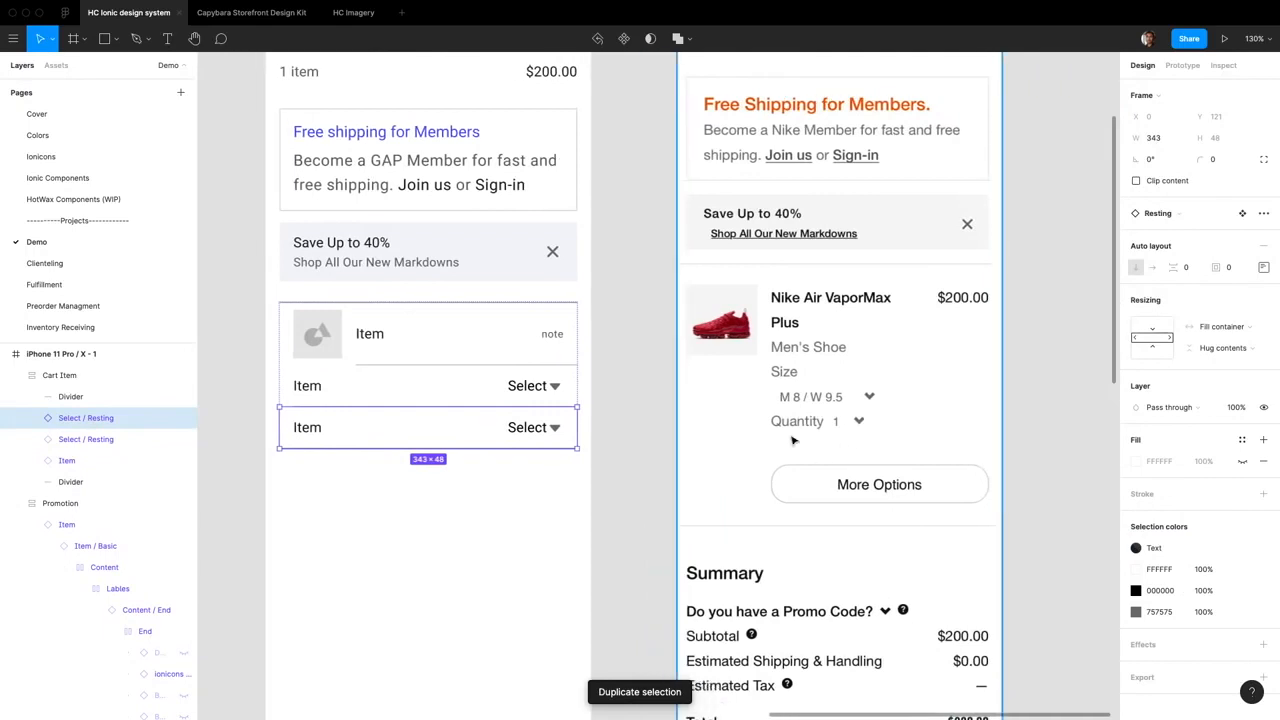
Fill the thumbnail item with the title GAP Air VaporMax Plus, the note $200.00 and a visible secondary line reading Men's Shoe.
click(384, 500)
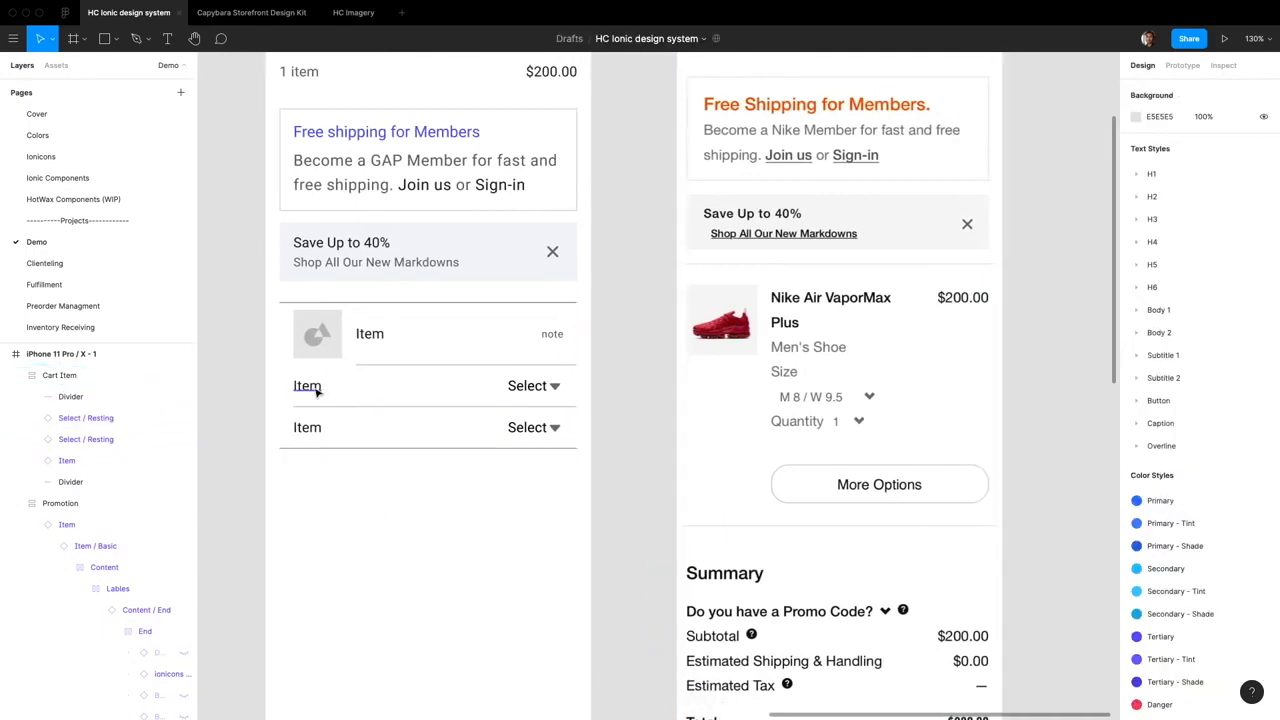
double_click(381, 334)
text(GAP Air VaporMax Plus)
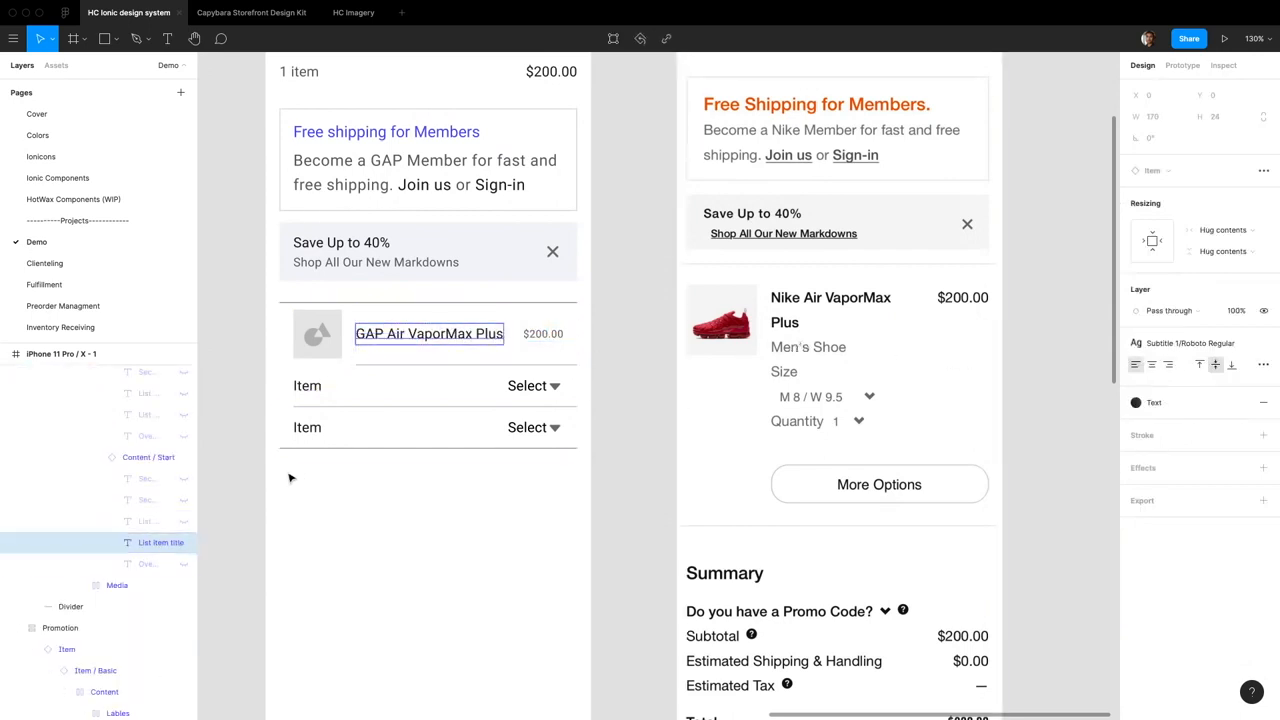
click(185, 500)
double_click(400, 345)
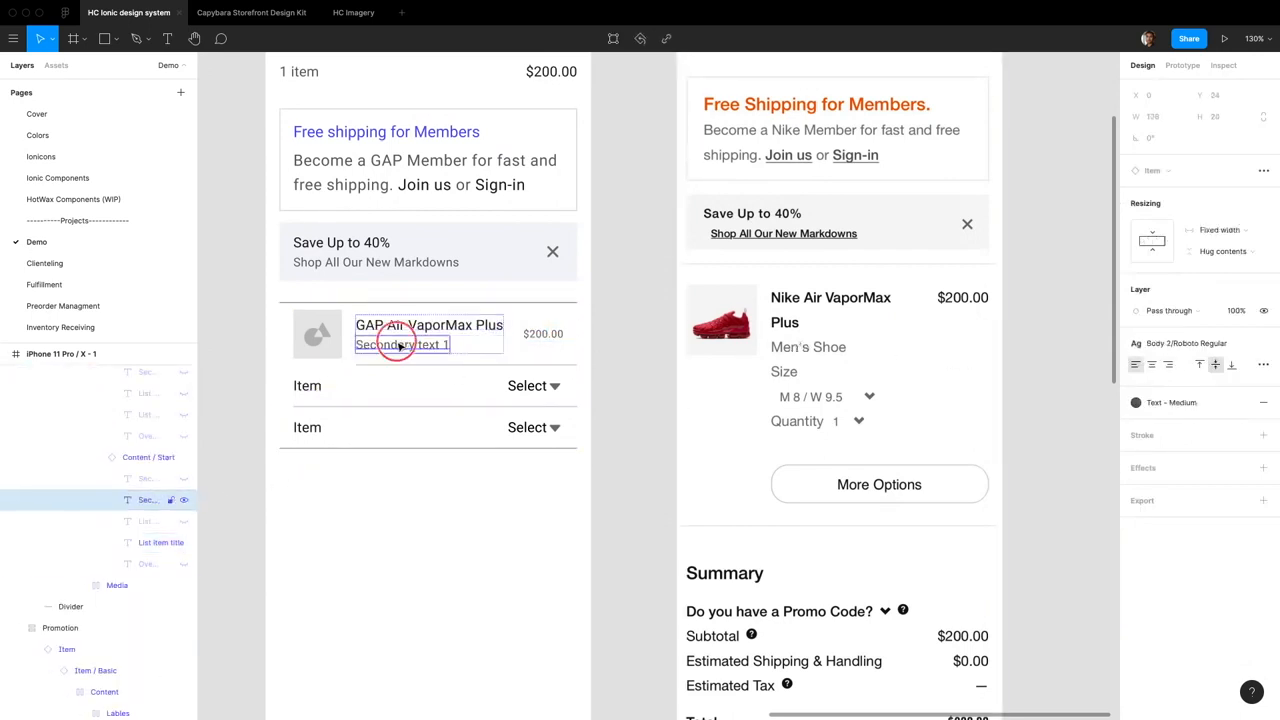
text(Men's Shoe)
Label the two select rows below the product item Size and Quantity.
double_click(301, 392)
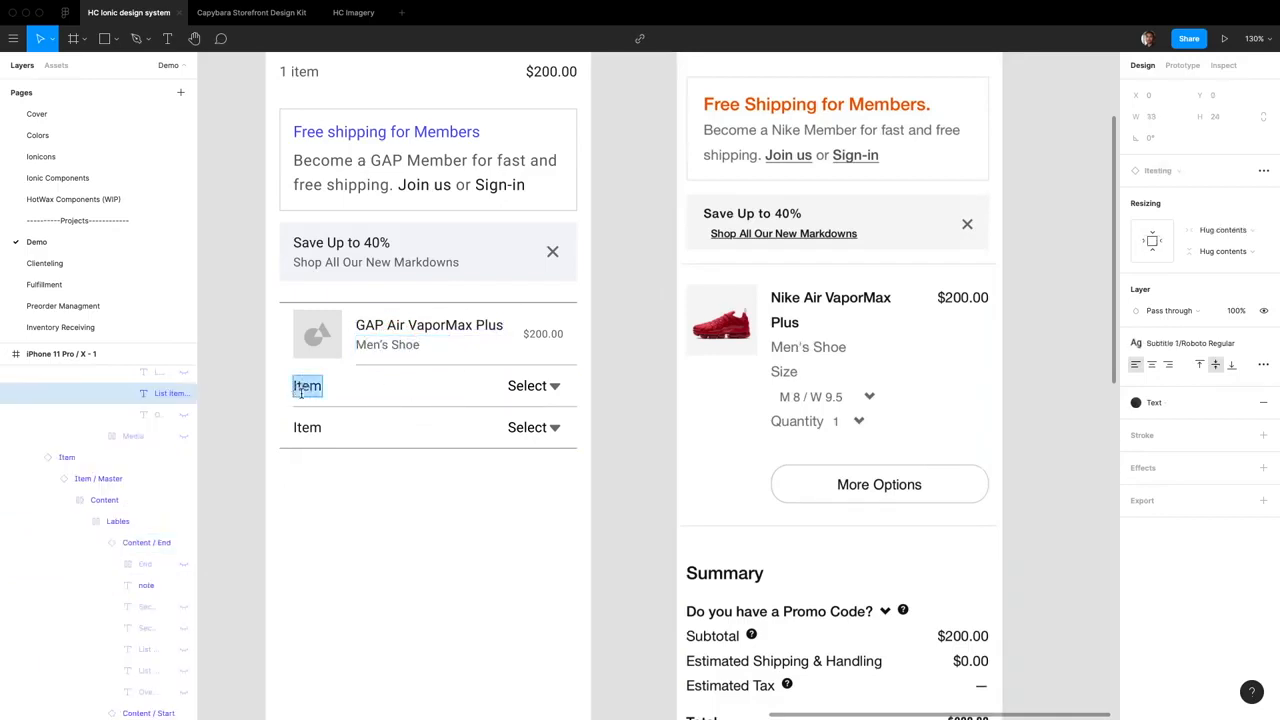
text(Size)
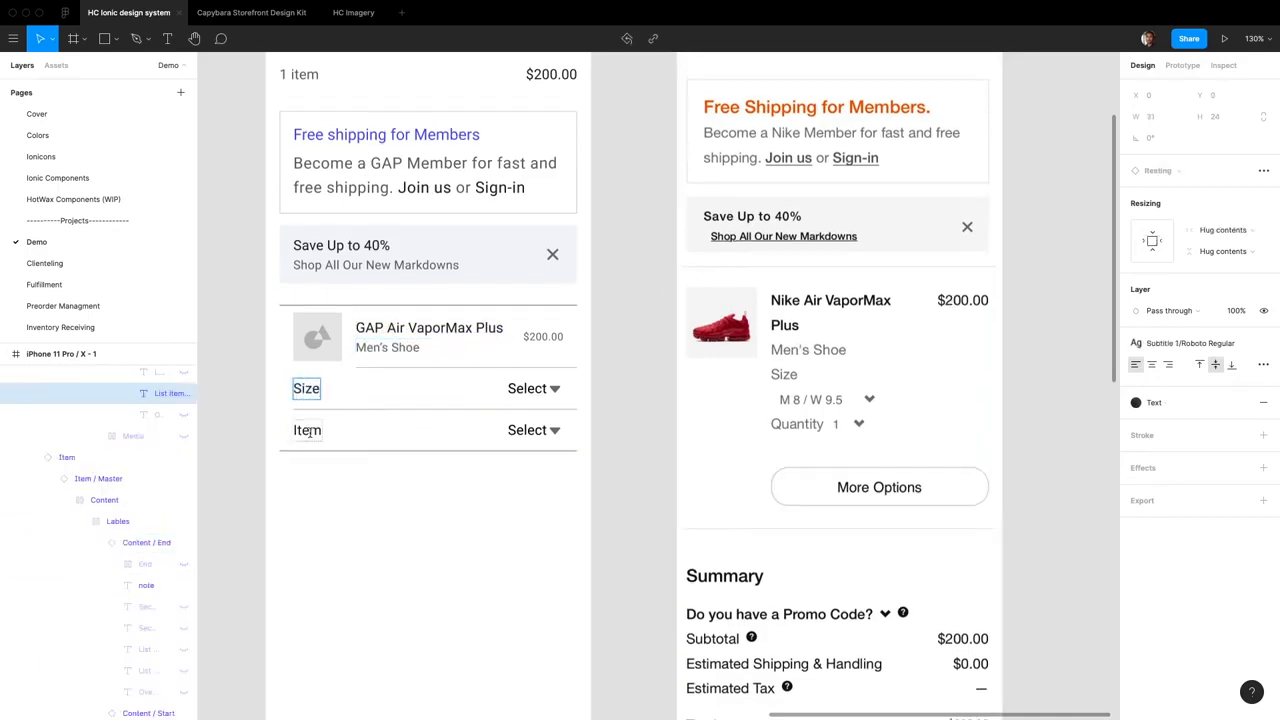
double_click(308, 430)
text(Quantity)
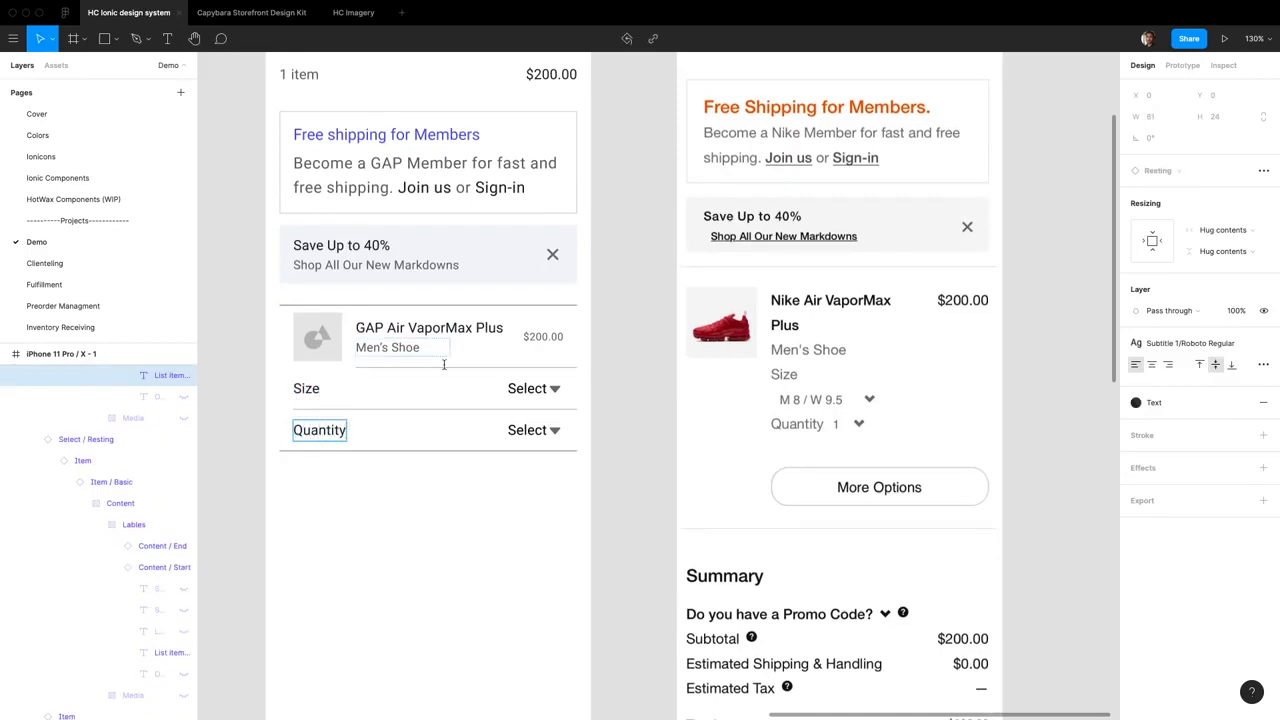
key(Escape)
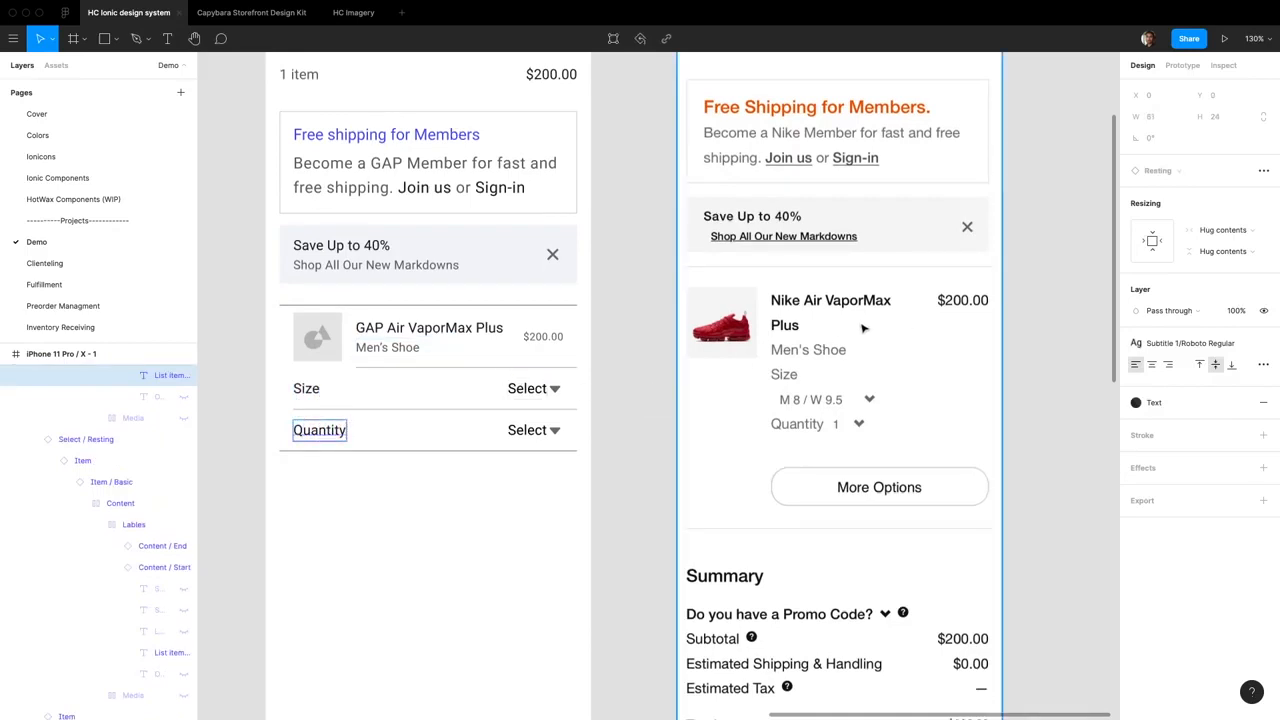
Remove the Item Border effect from the label frames of the product, Size and Quantity rows.
click(429, 389)
shift+click(432, 428)
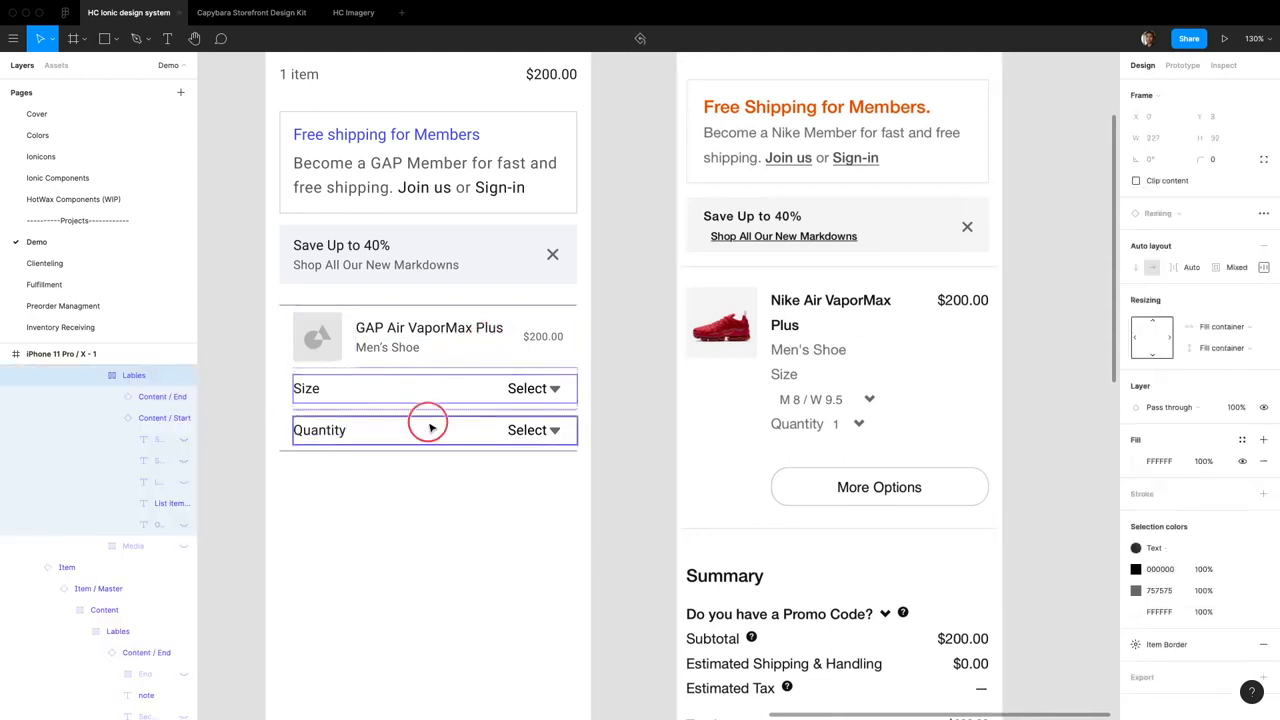
shift+click(466, 350)
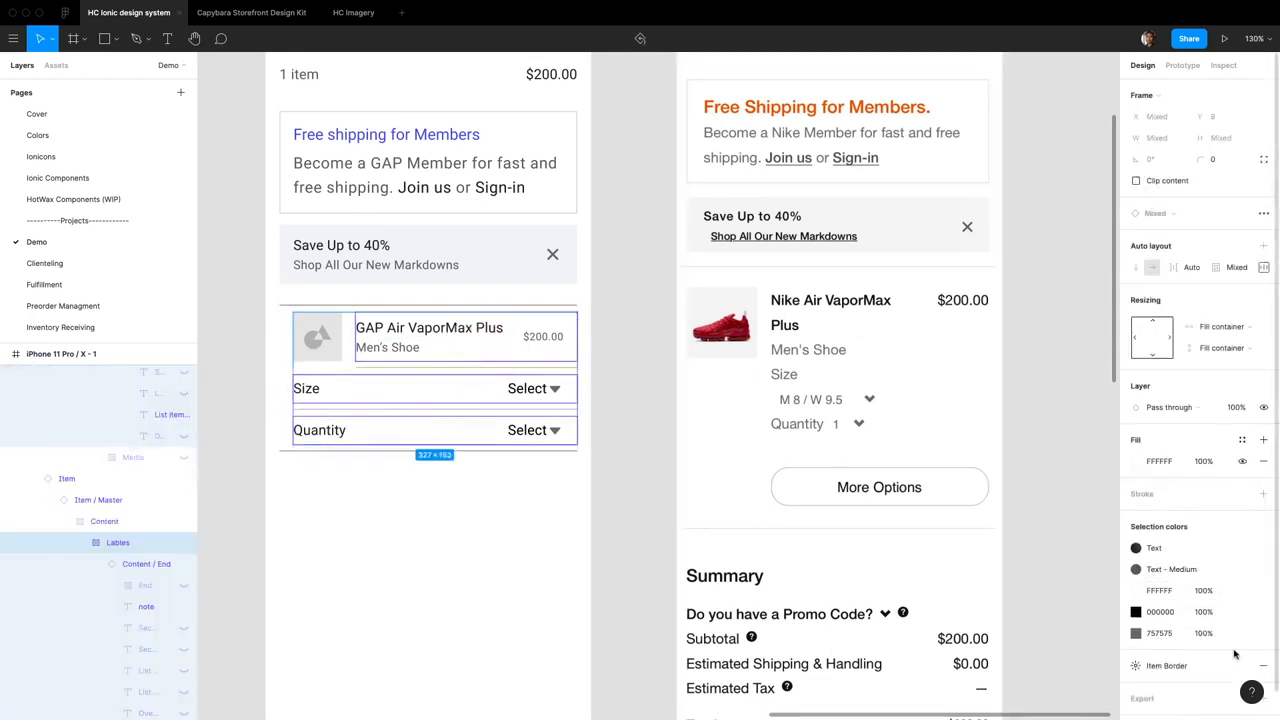
click(1263, 665)
click(667, 421)
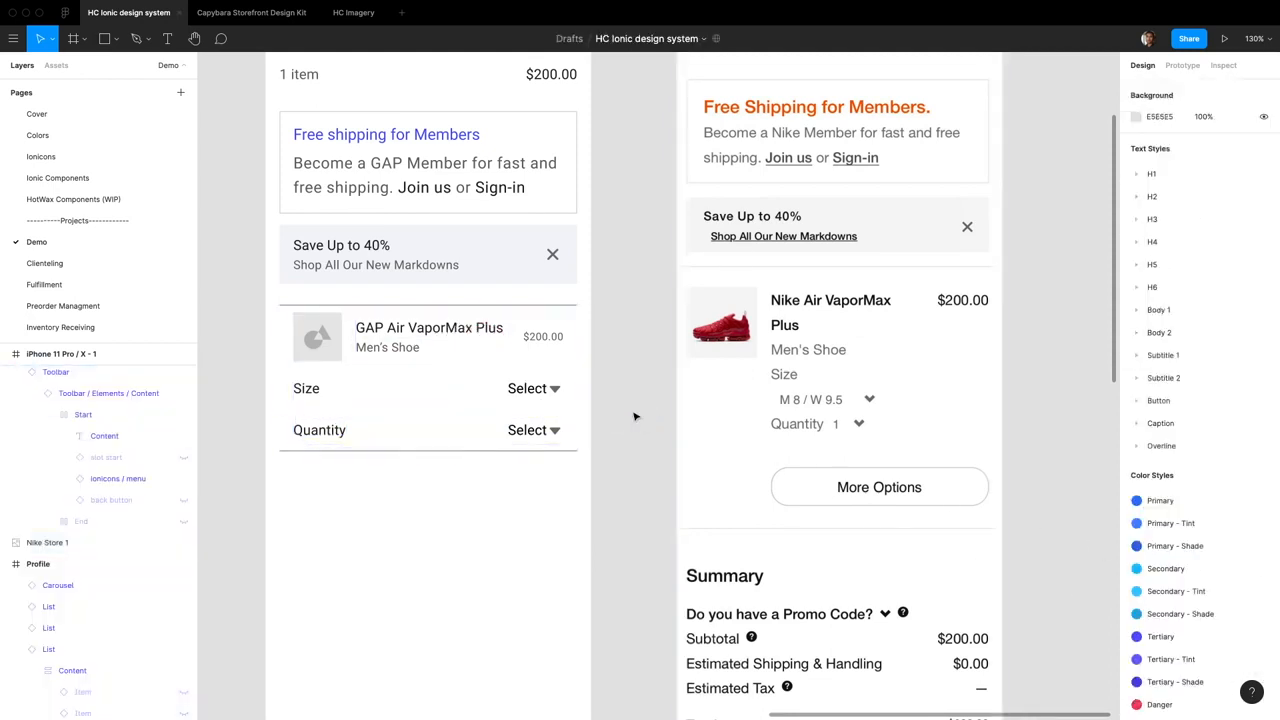
Enter M8 / W 9.5 as the Size selection and 1 as the Quantity selection.
double_click(526, 388)
text(M8 / W 9.5)
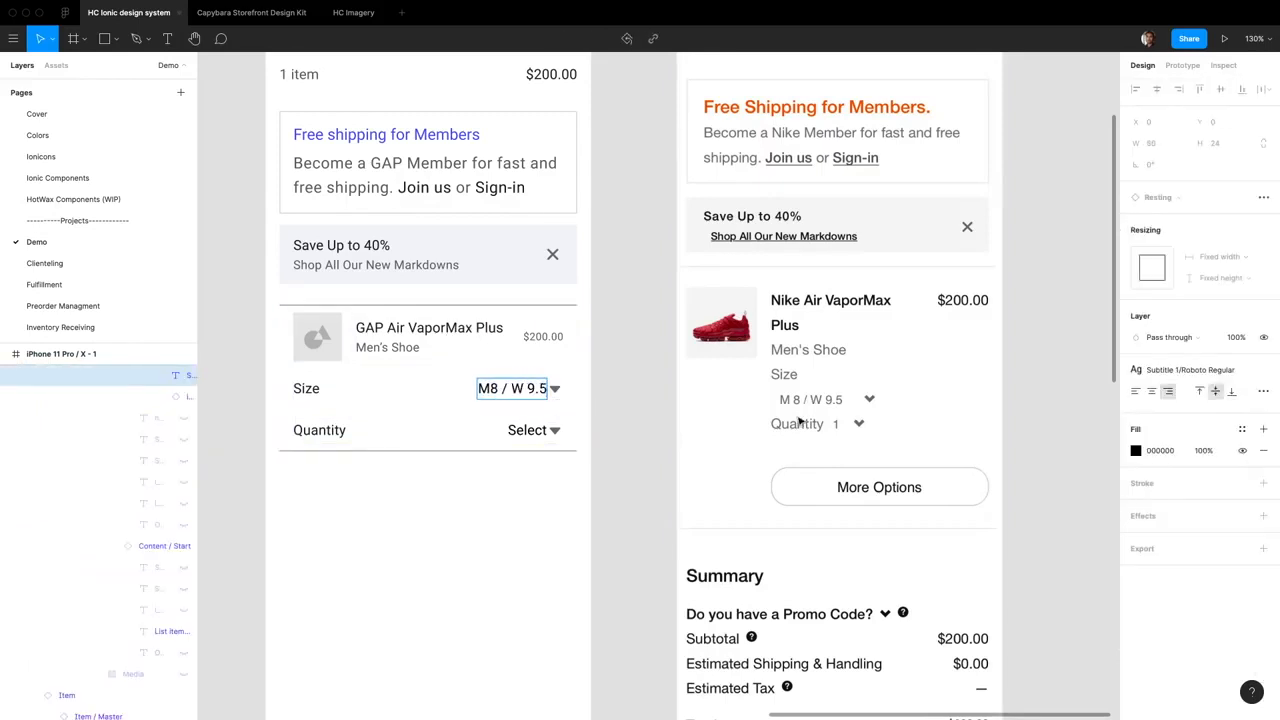
click(528, 336)
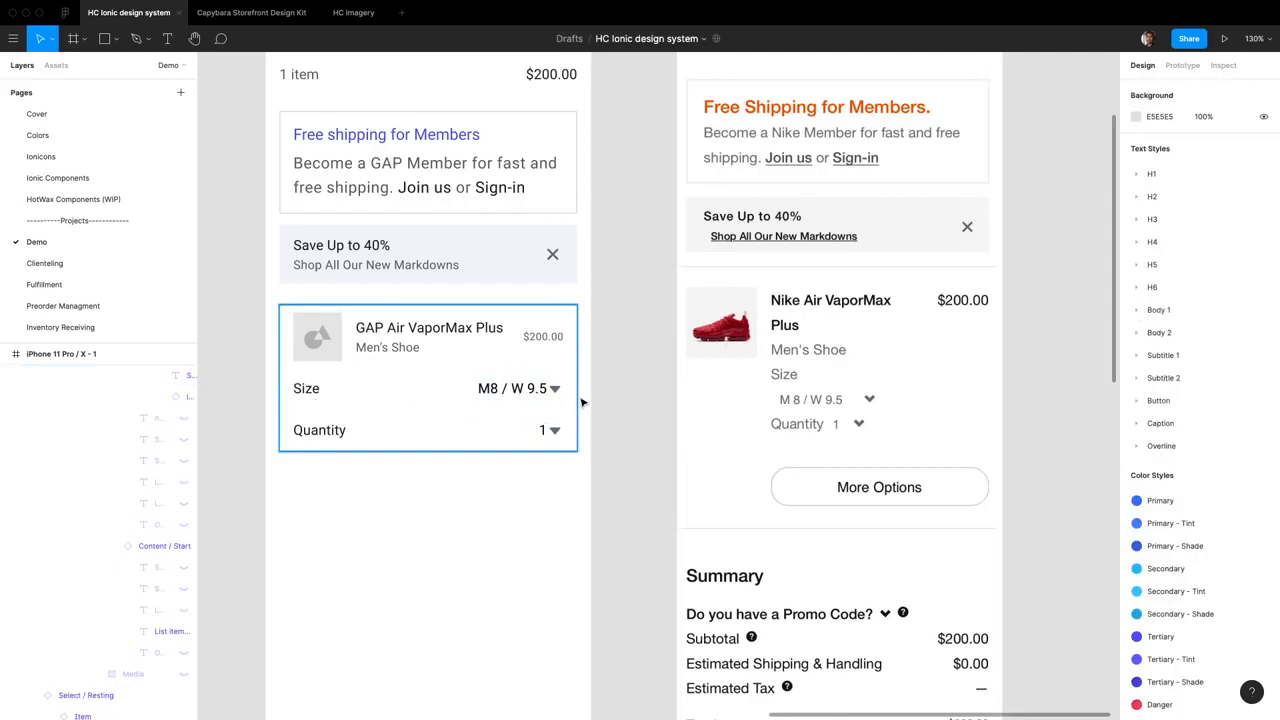
Apply the Text - Medium color style to the Size and Quantity labels.
click(300, 392)
shift+click(323, 428)
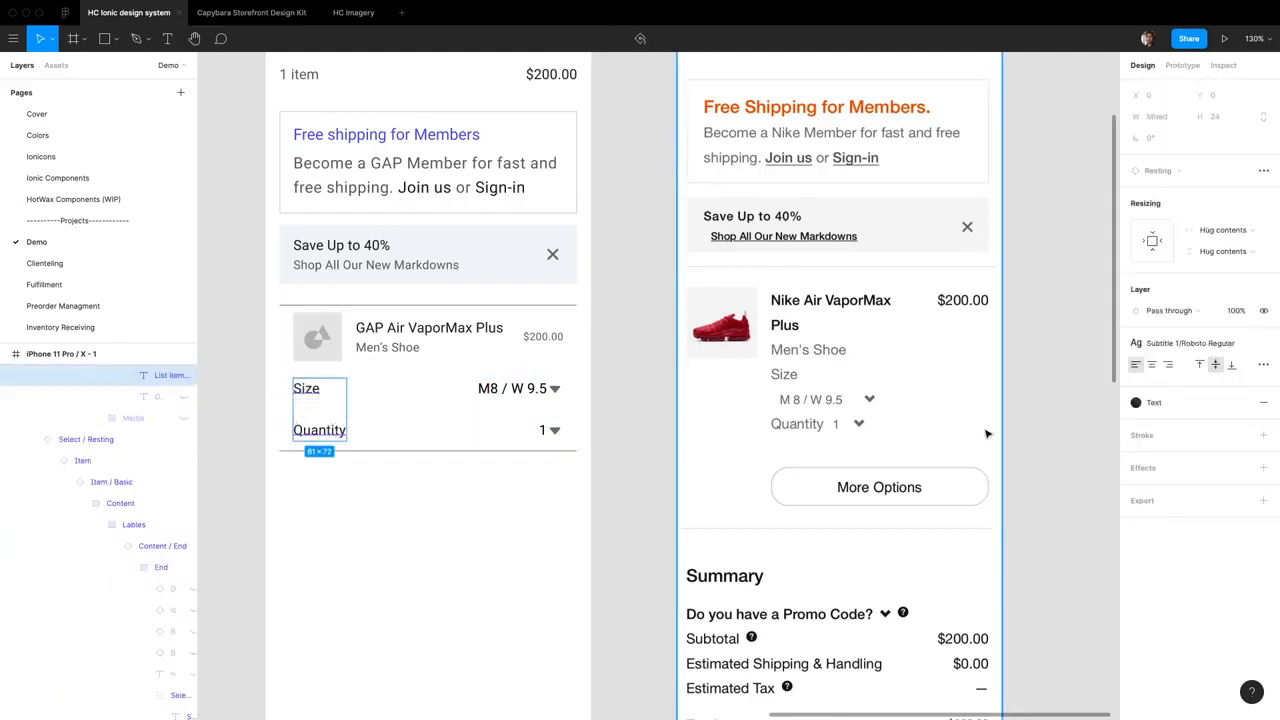
click(1242, 402)
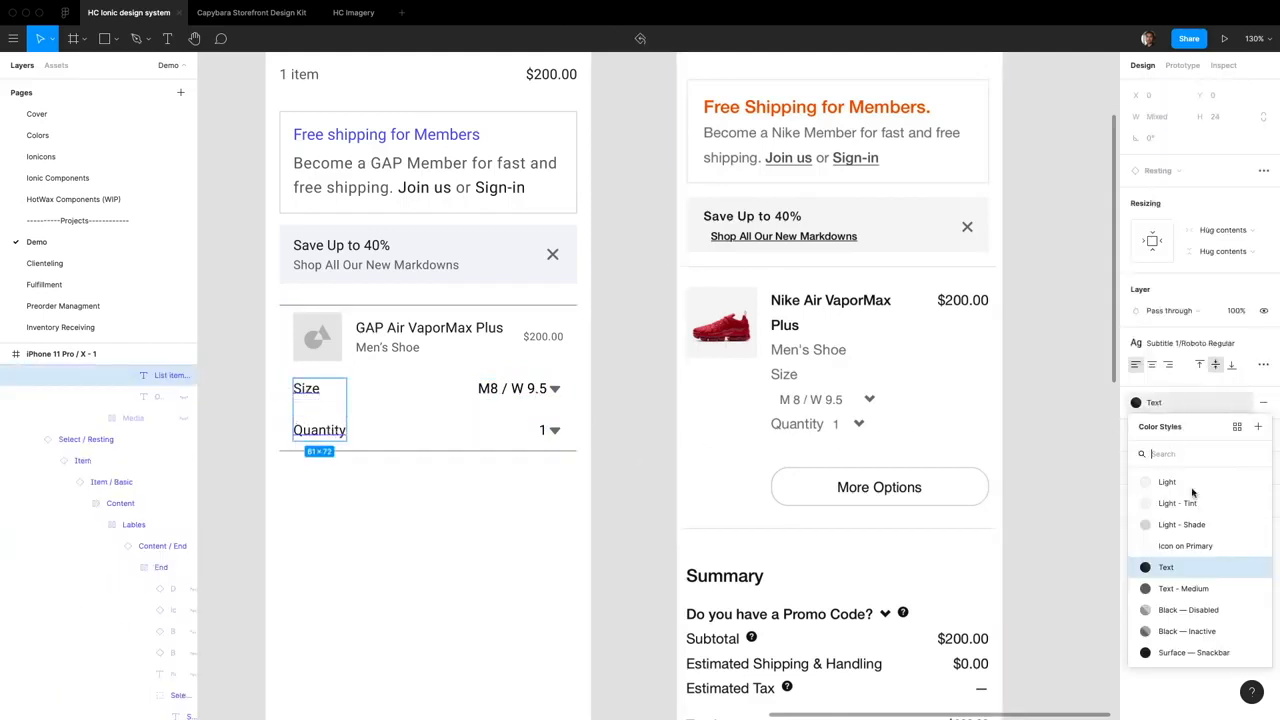
click(1203, 592)
click(610, 453)
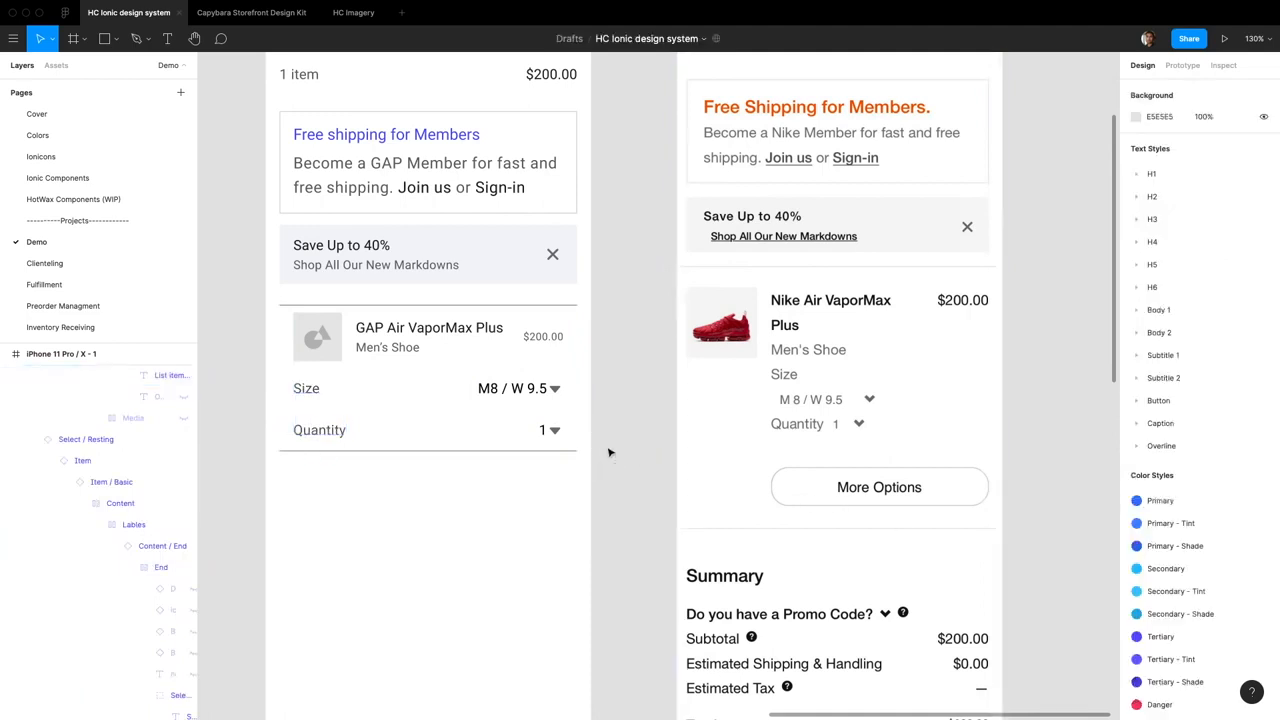
Find the Button component in the assets and place an instance in Cart Item below the Quantity row.
click(835, 492)
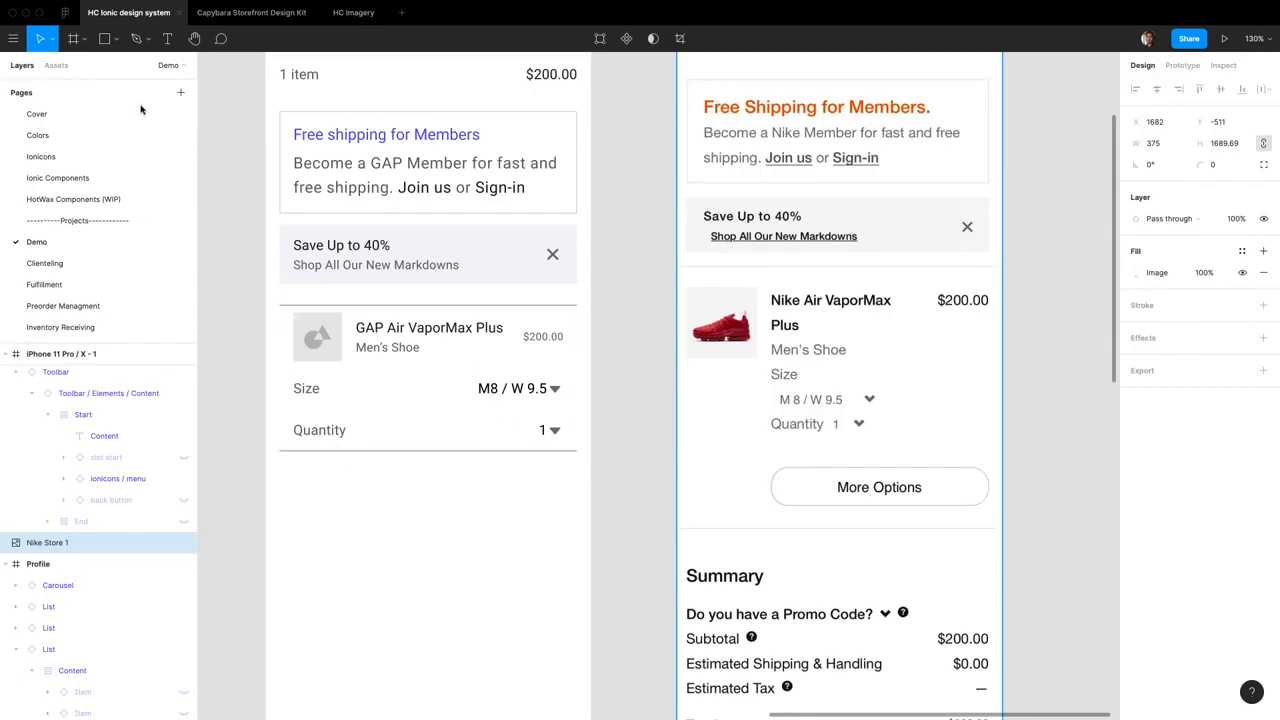
click(58, 66)
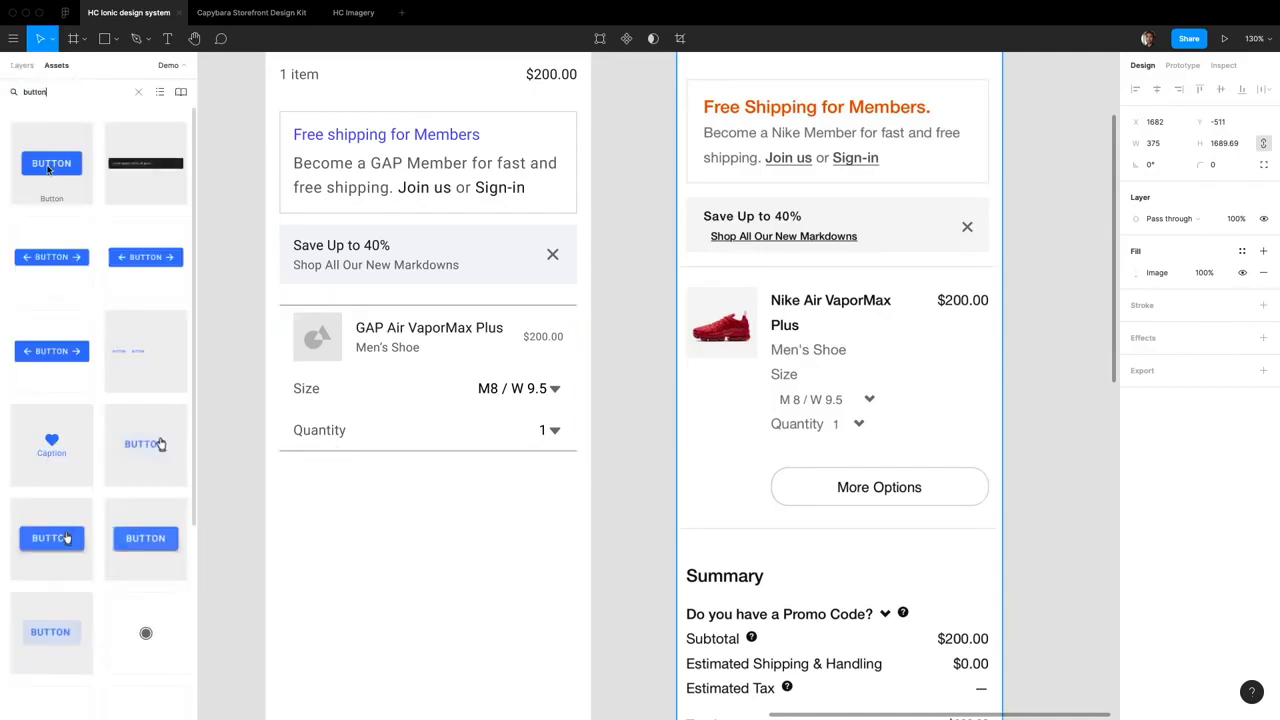
drag(47, 170, 413, 449)
click(22, 65)
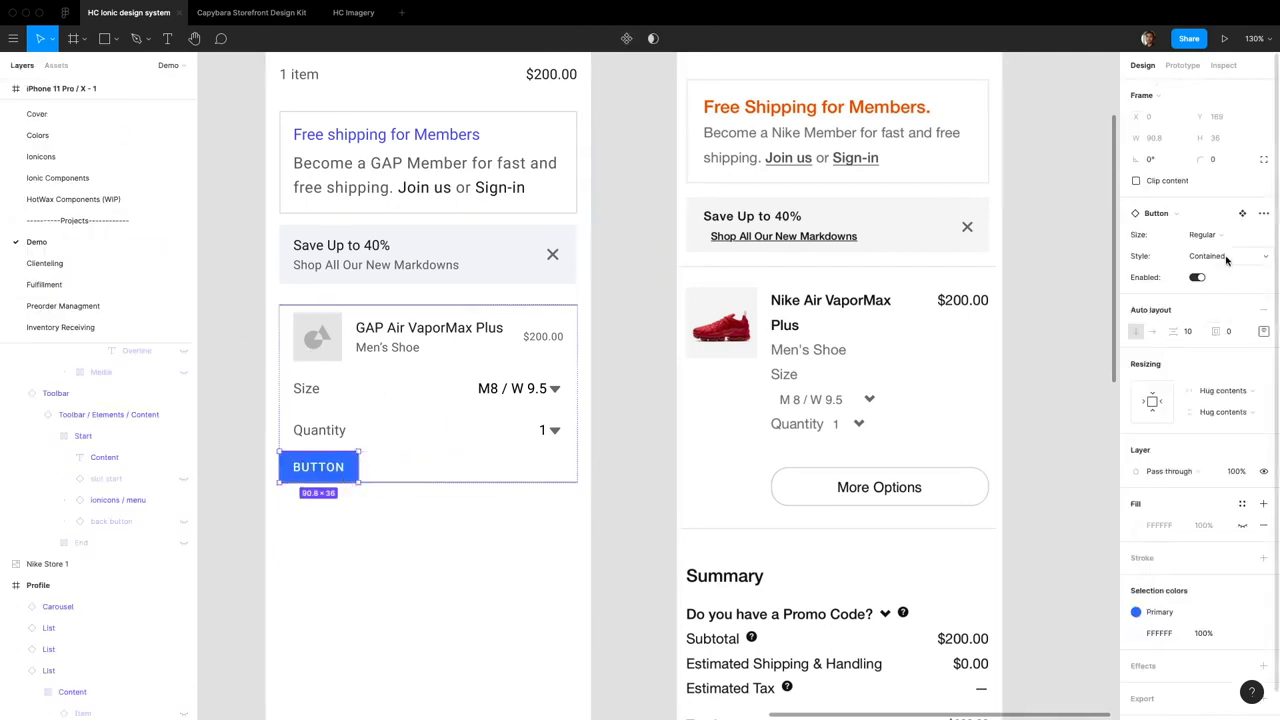
Set both the button instance below the Quantity row and its inner button frame to fill the container width.
key(Return)
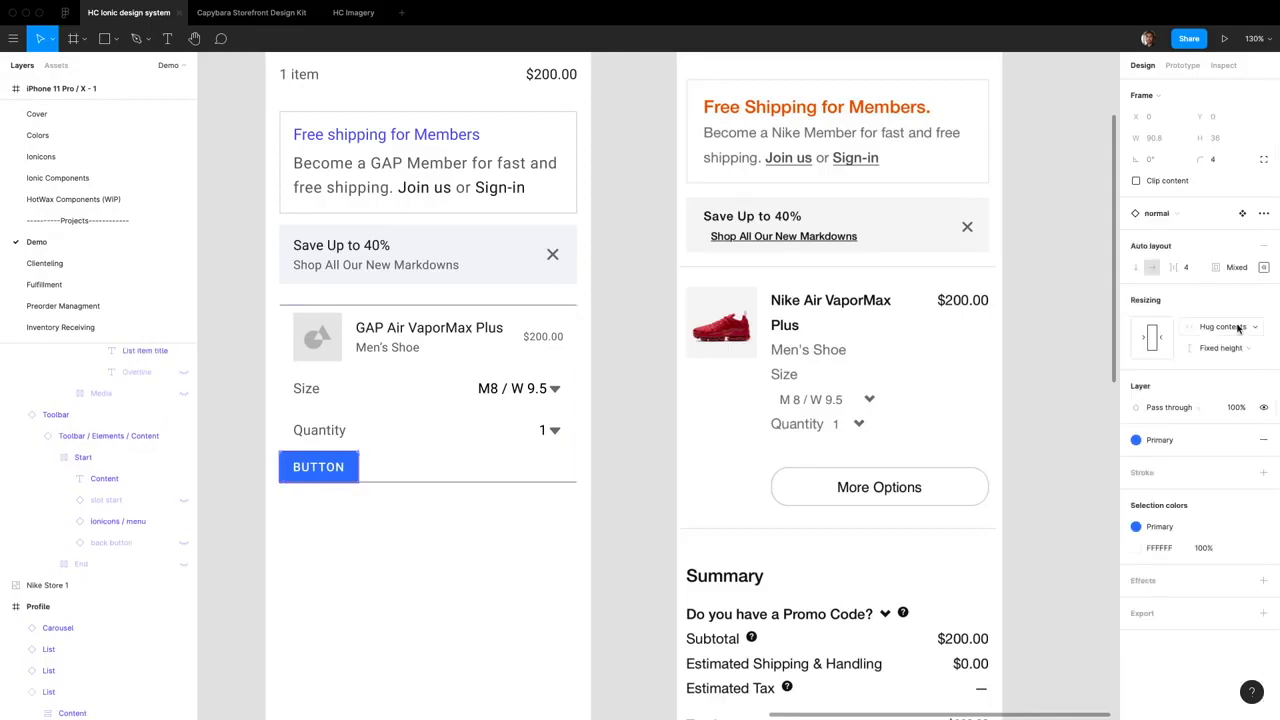
click(1238, 329)
click(1224, 343)
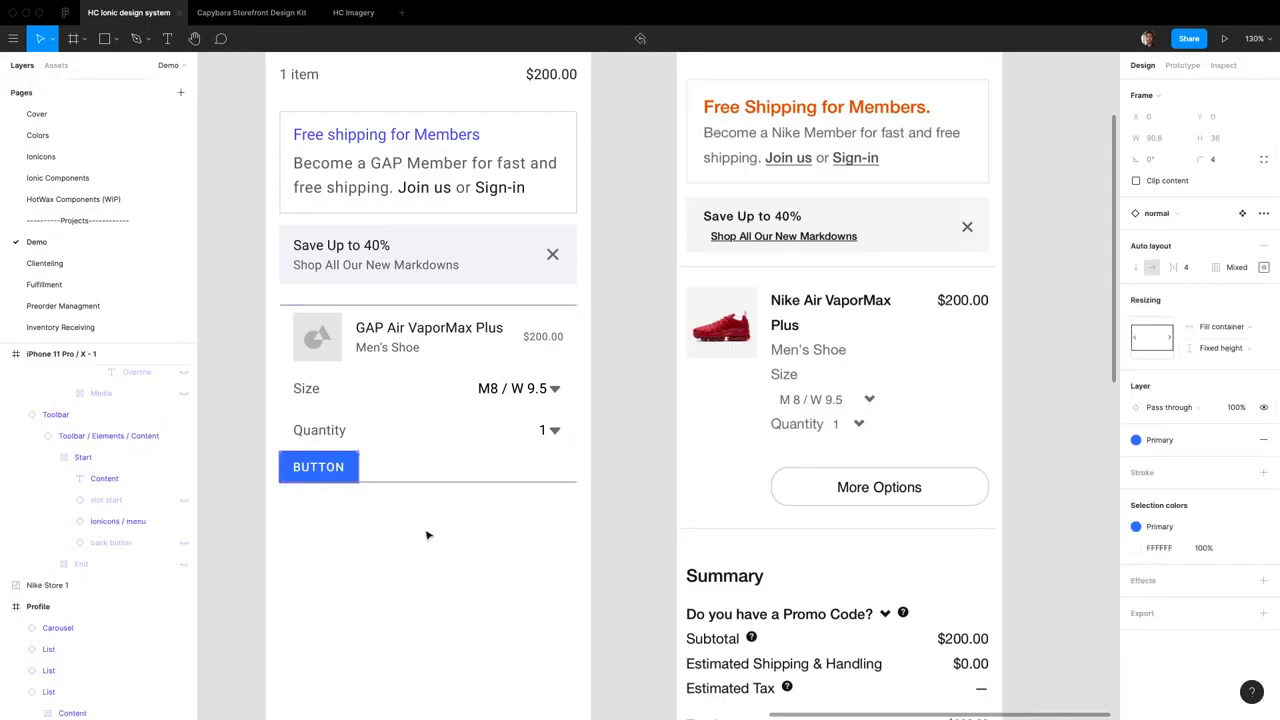
click(426, 535)
click(334, 466)
click(337, 468)
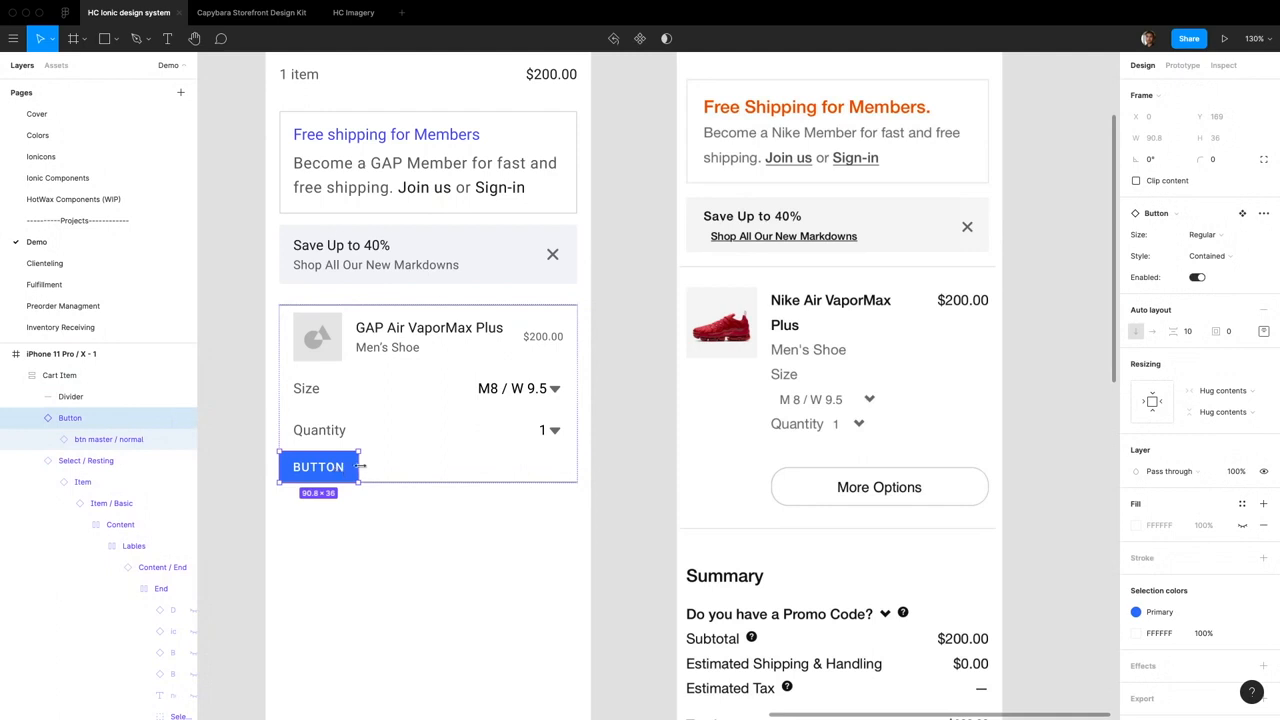
drag(360, 466, 577, 466)
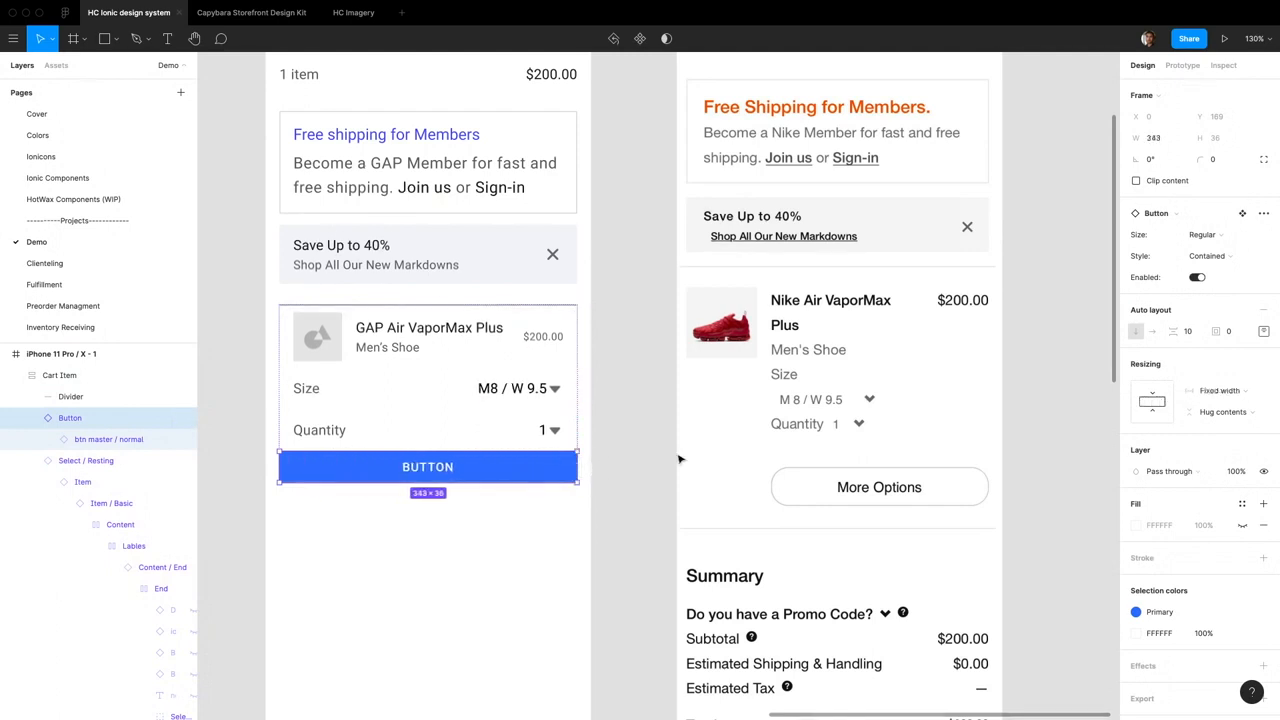
click(1222, 390)
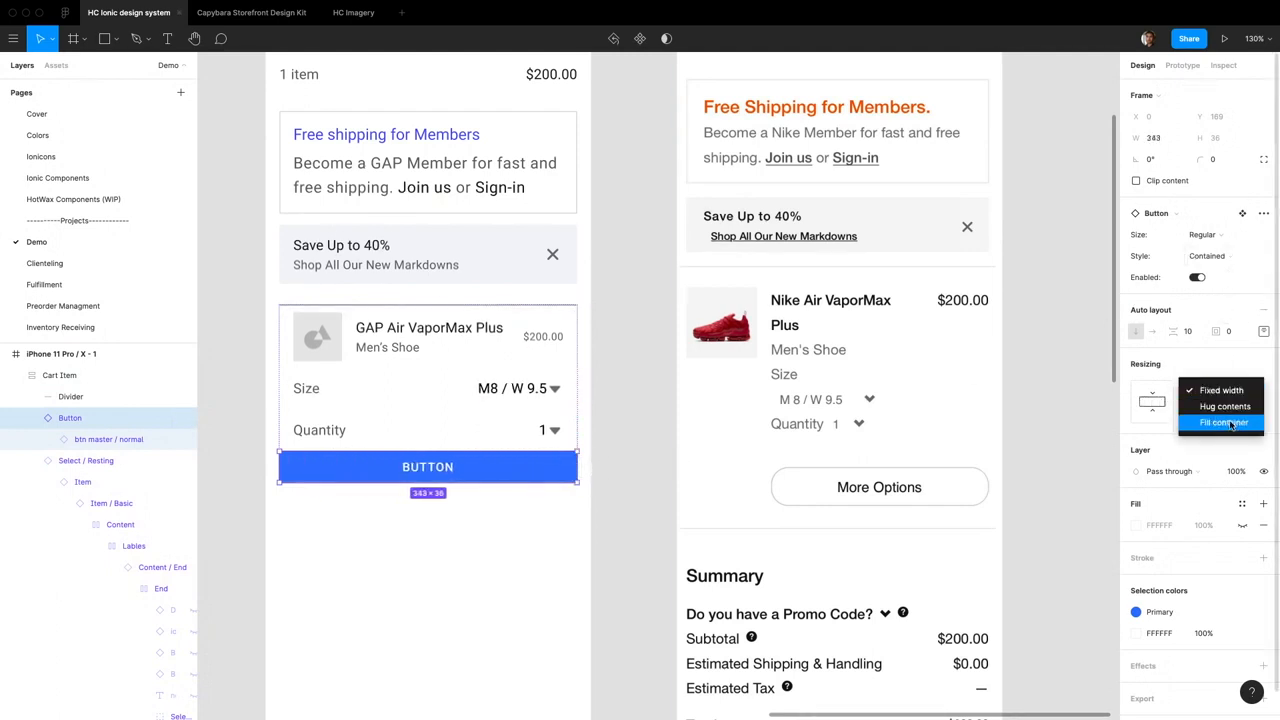
click(1232, 424)
Change the button's variant to Small size and Outlined style.
click(1245, 234)
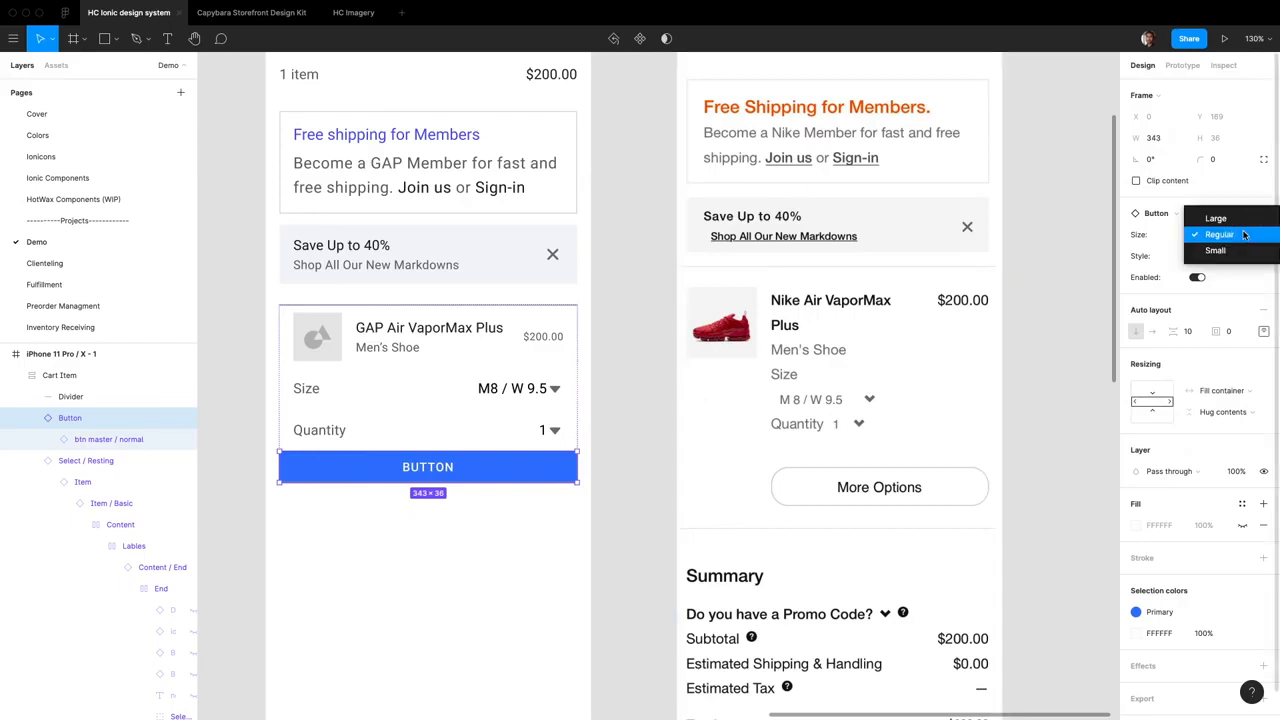
click(1243, 234)
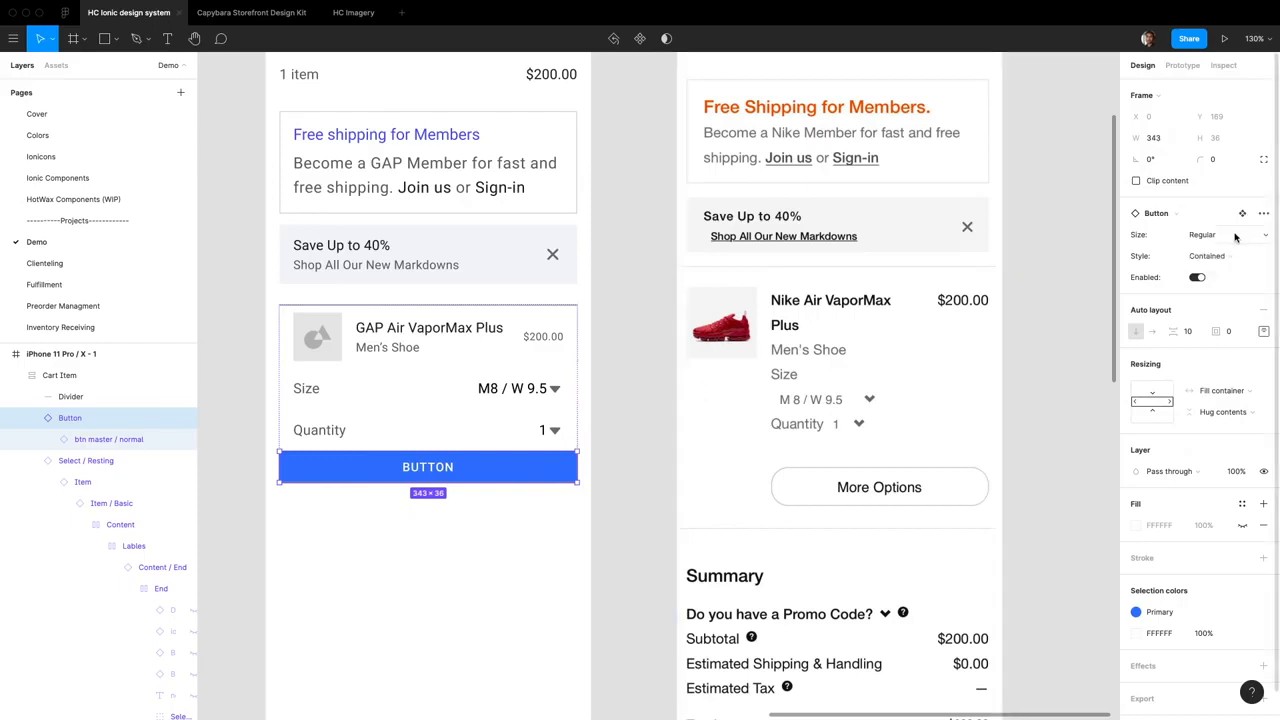
click(1233, 236)
click(1230, 253)
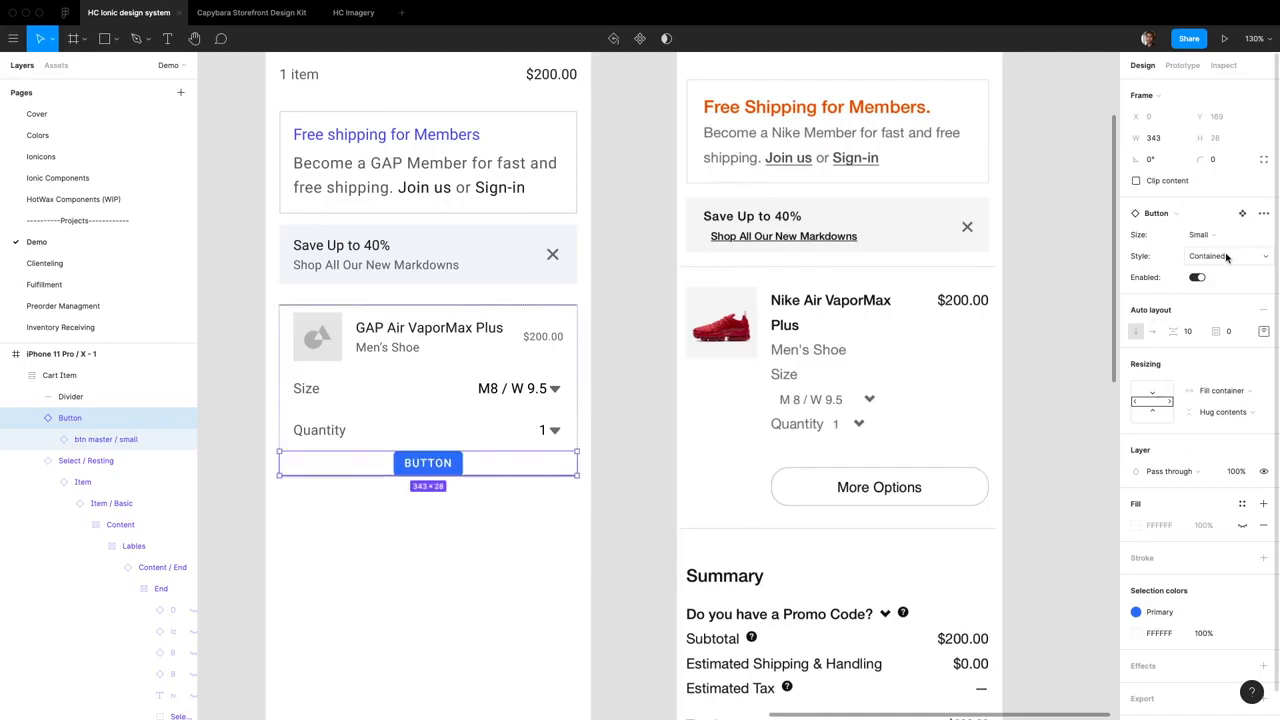
click(1227, 257)
click(1223, 276)
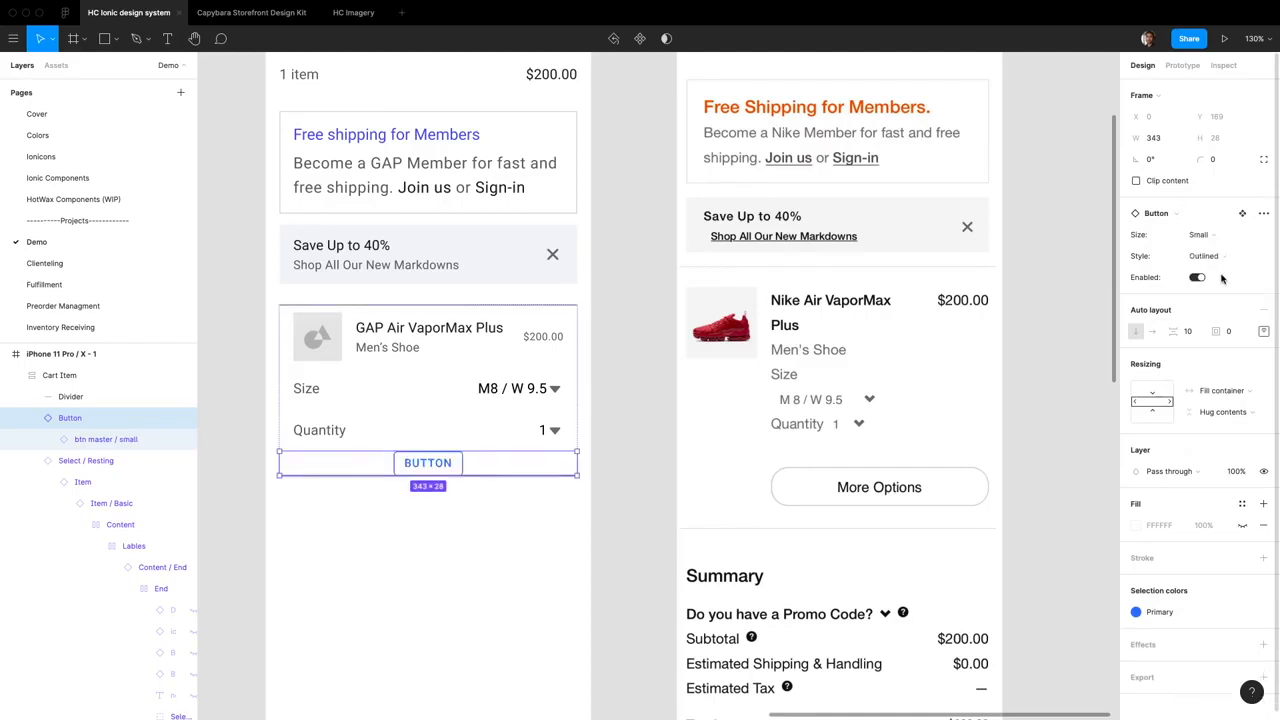
Make the inner small button frame fill the container width and change its label to More Options.
key(Return)
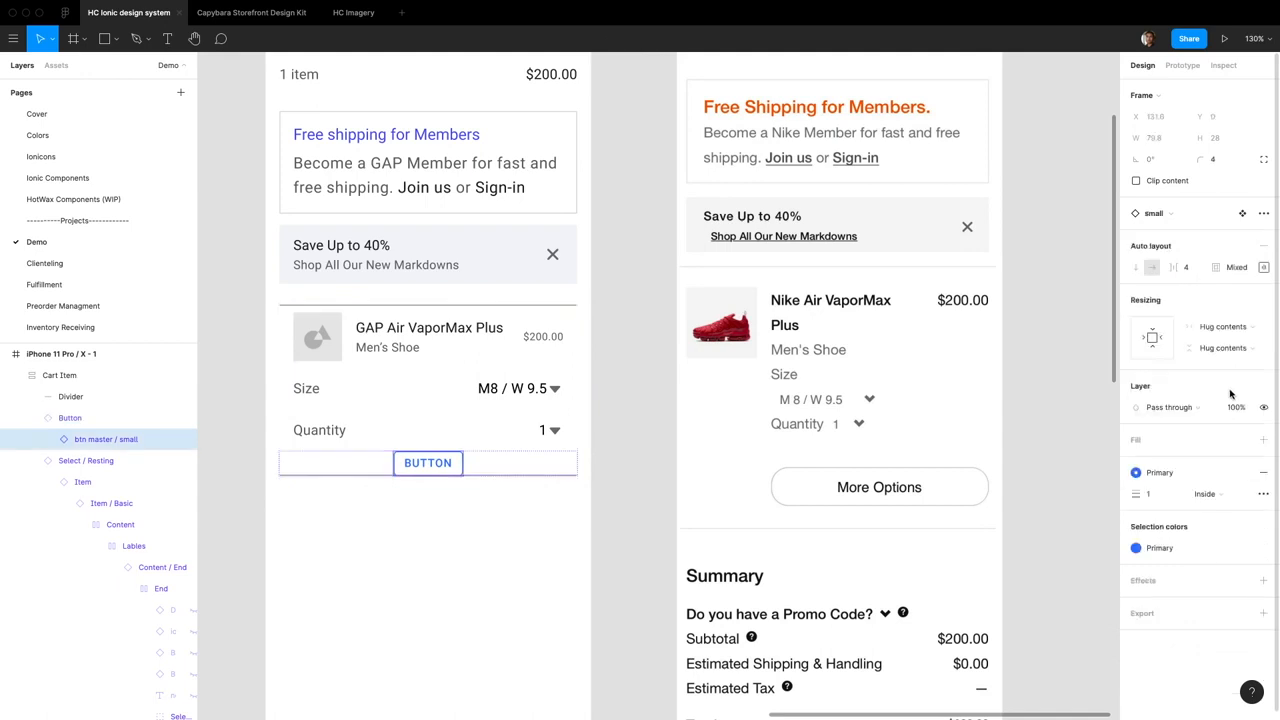
click(1222, 328)
click(1230, 335)
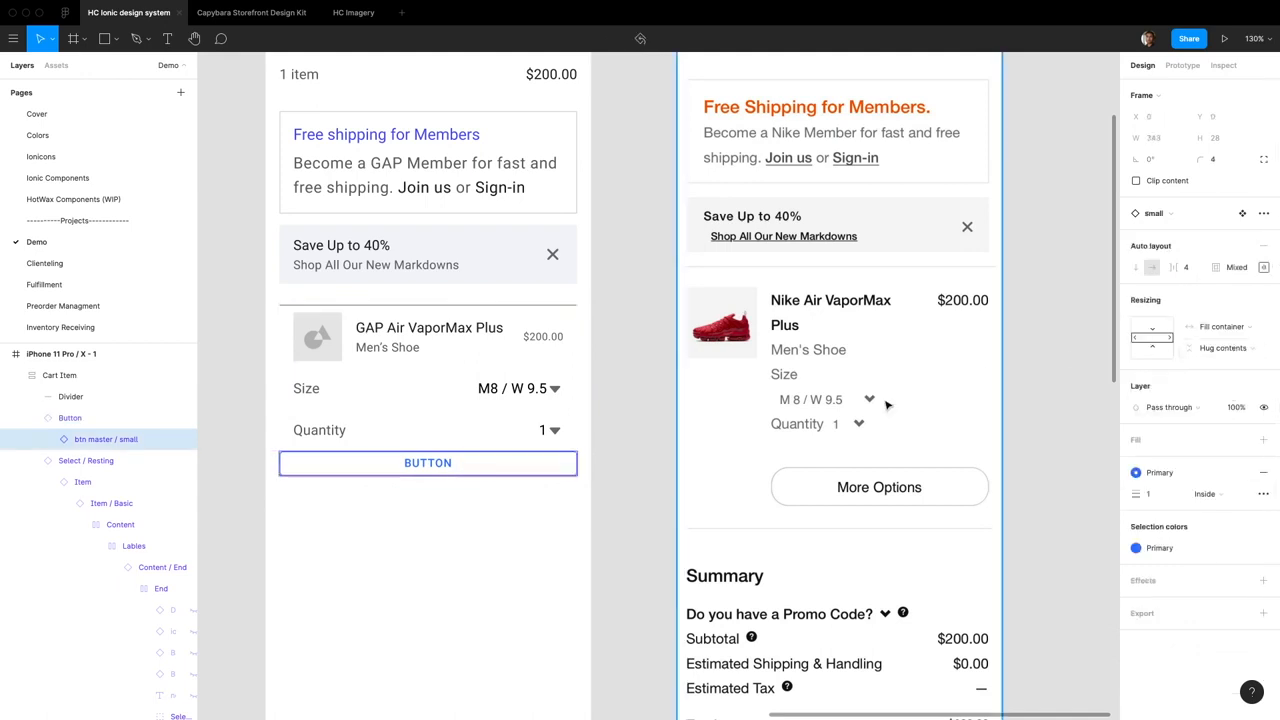
click(620, 486)
double_click(429, 463)
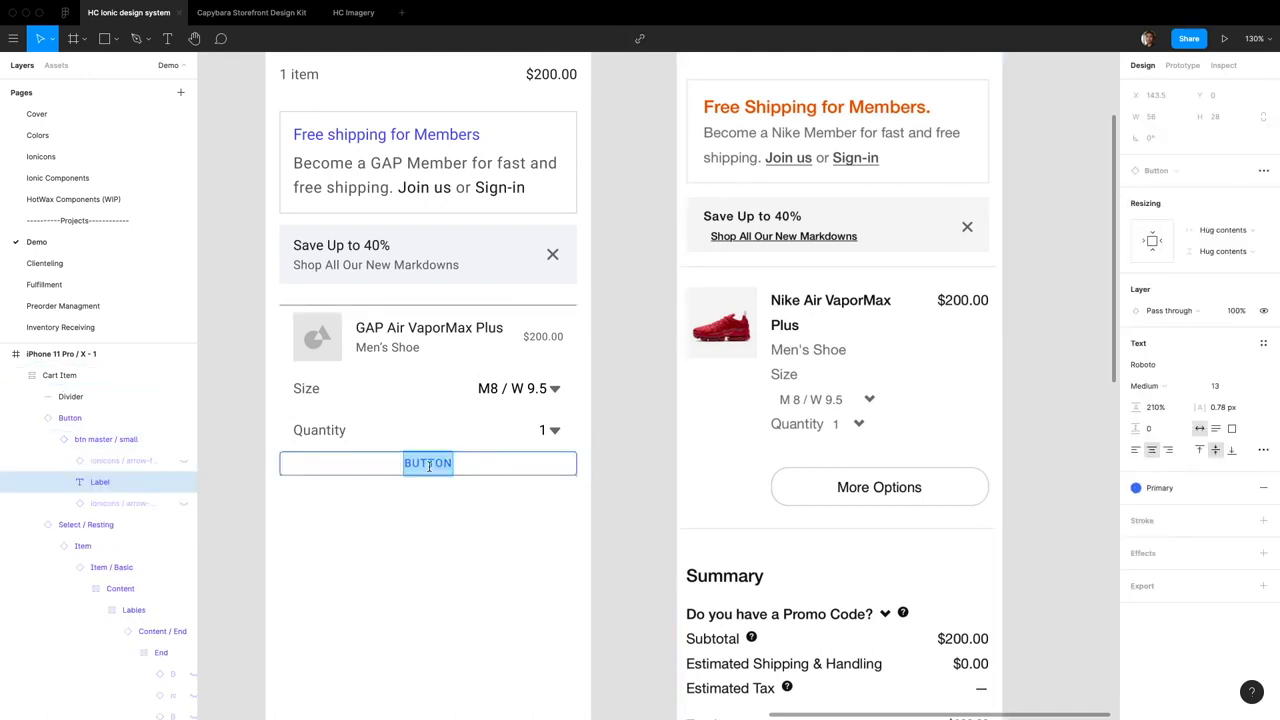
text(More Options)
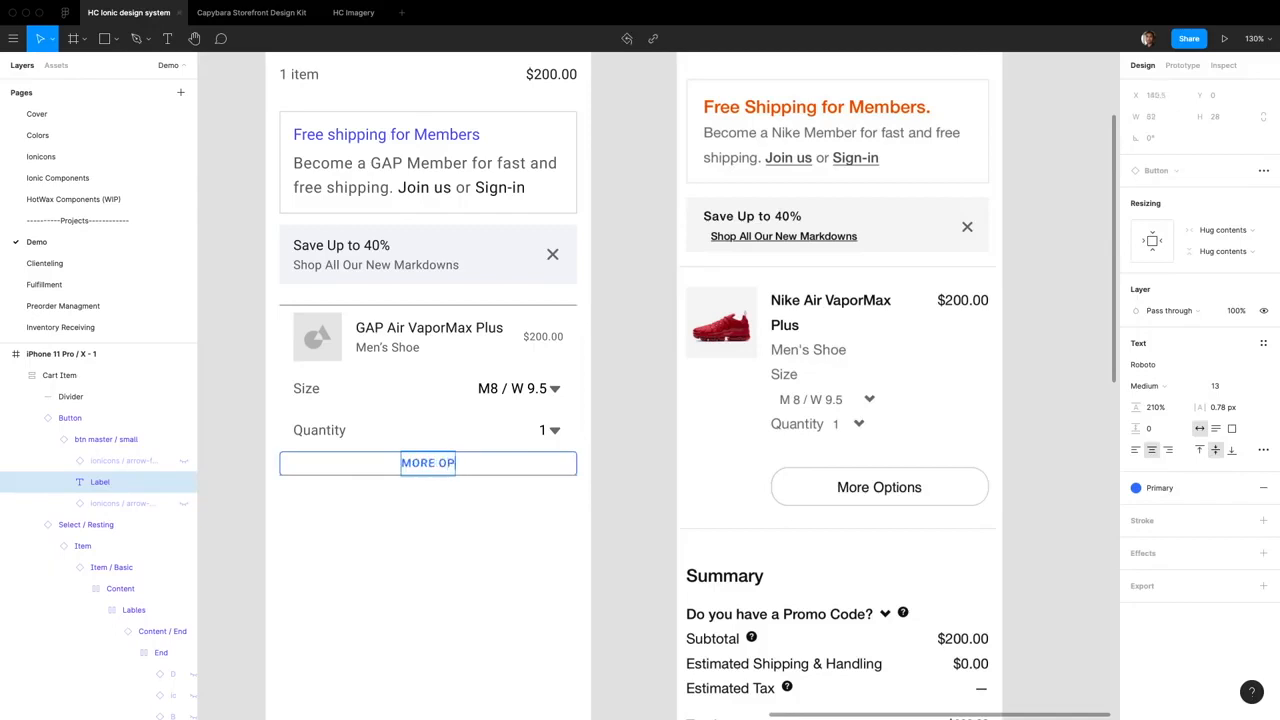
Recolor the whole More Options button with the Light - Shade color style.
click(112, 418)
click(1160, 611)
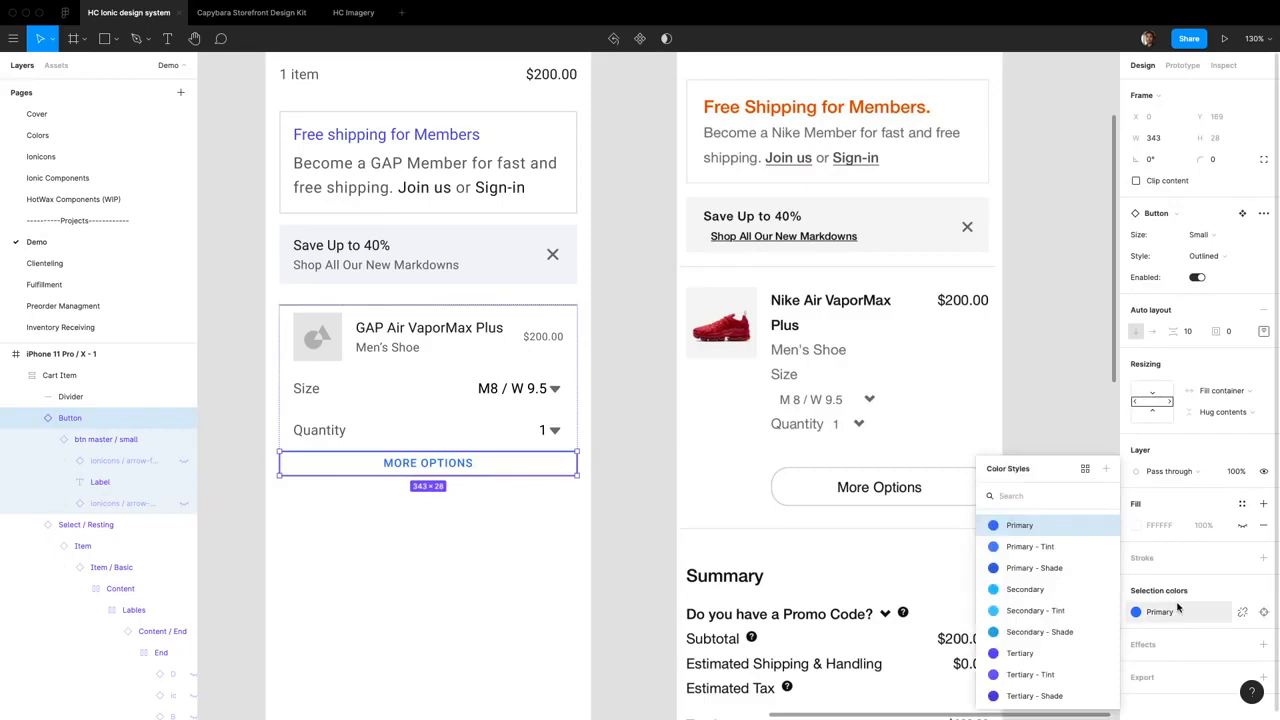
scroll(1050, 610, down, 5)
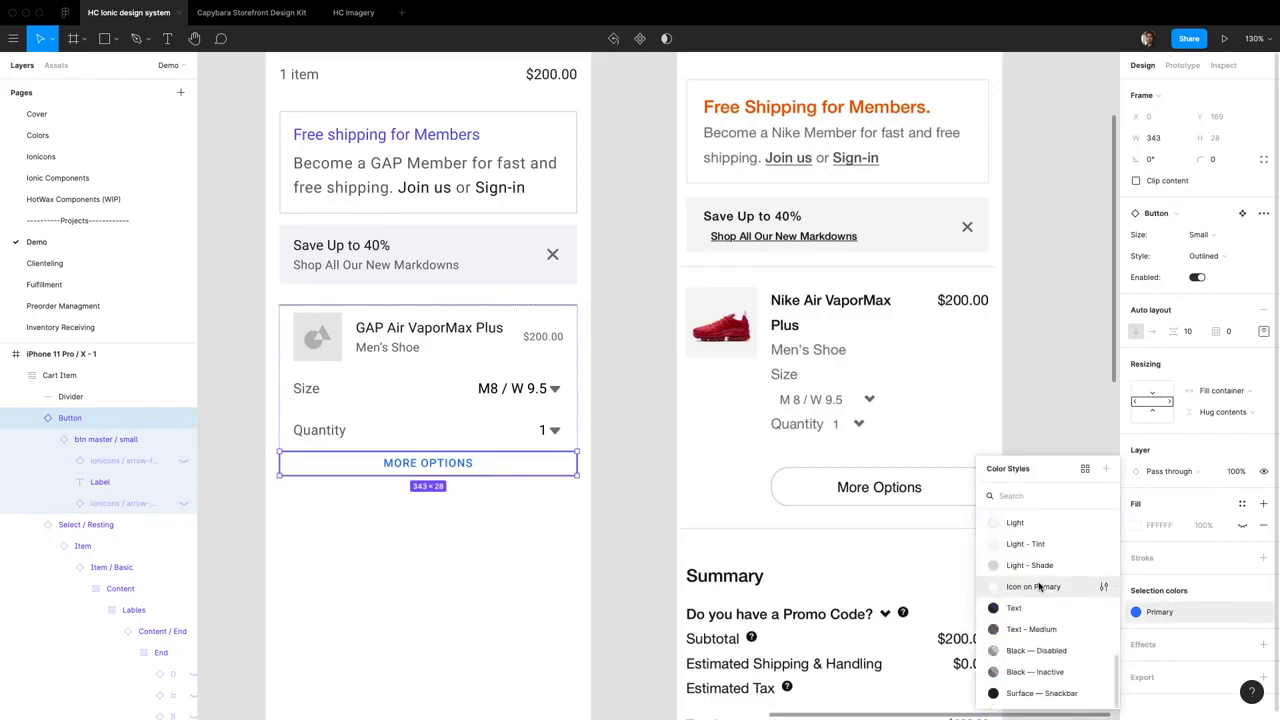
scroll(1040, 566, up, 1)
click(1031, 598)
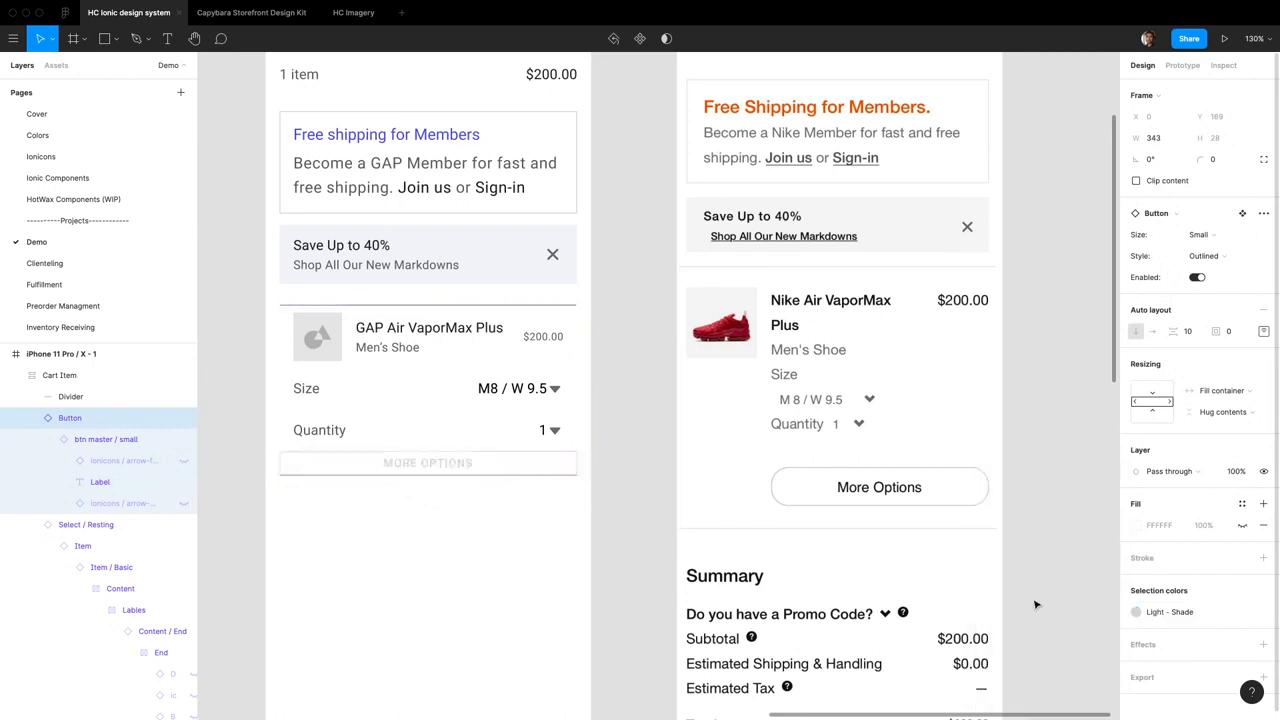
Apply the Text - Medium color style to the More Options label.
double_click(428, 465)
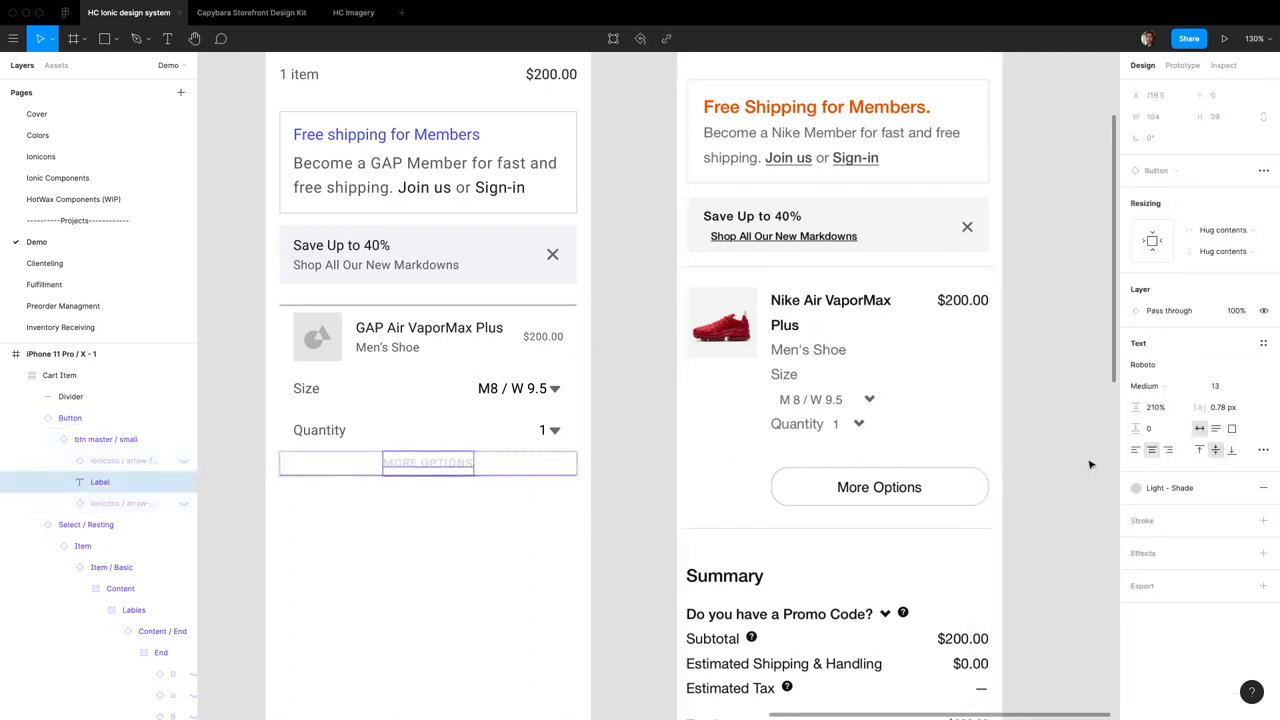
click(1175, 488)
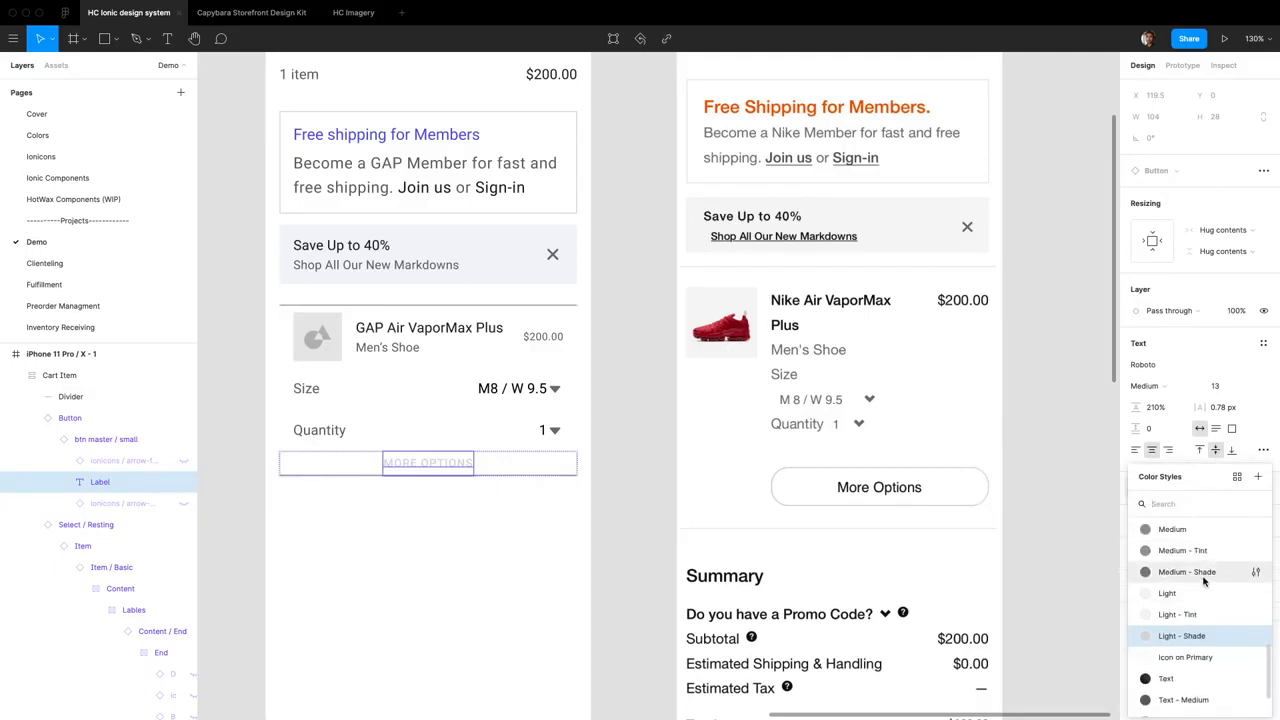
click(381, 430)
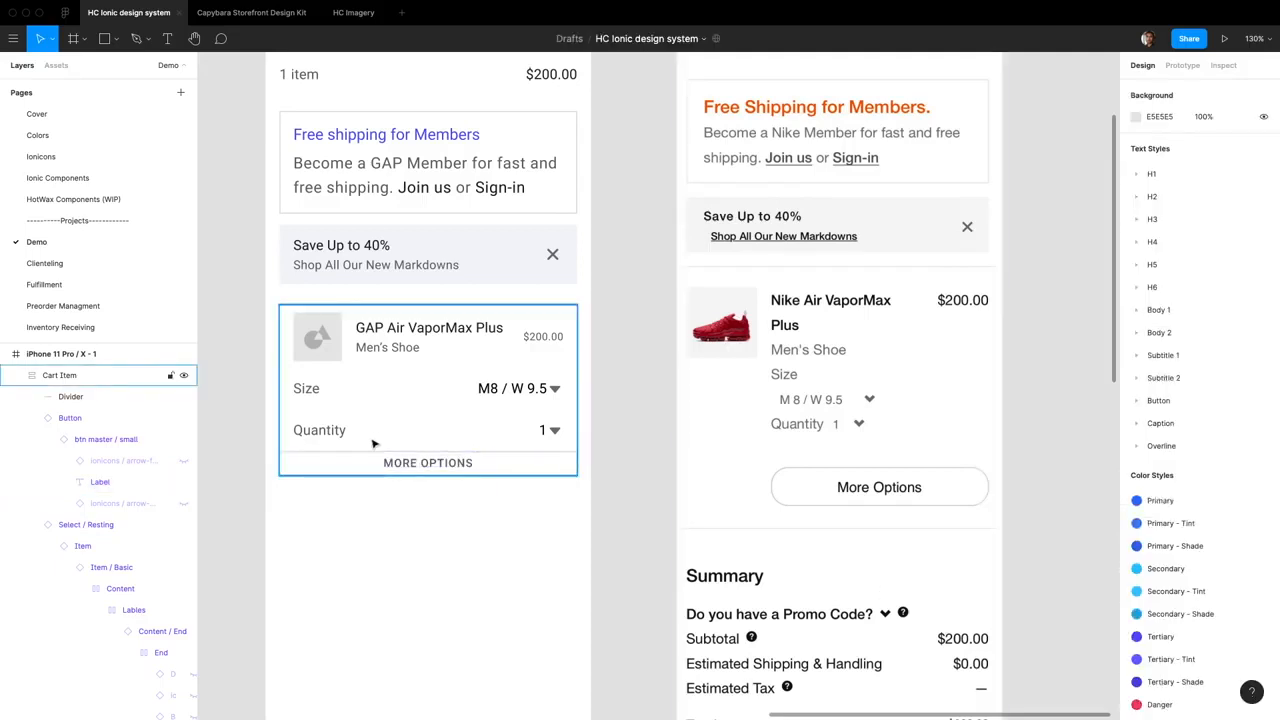
Draw a rectangle about 17 × 22 inside Cart Item, directly below the More Options button.
scroll(354, 462, up, 2)
double_click(371, 460)
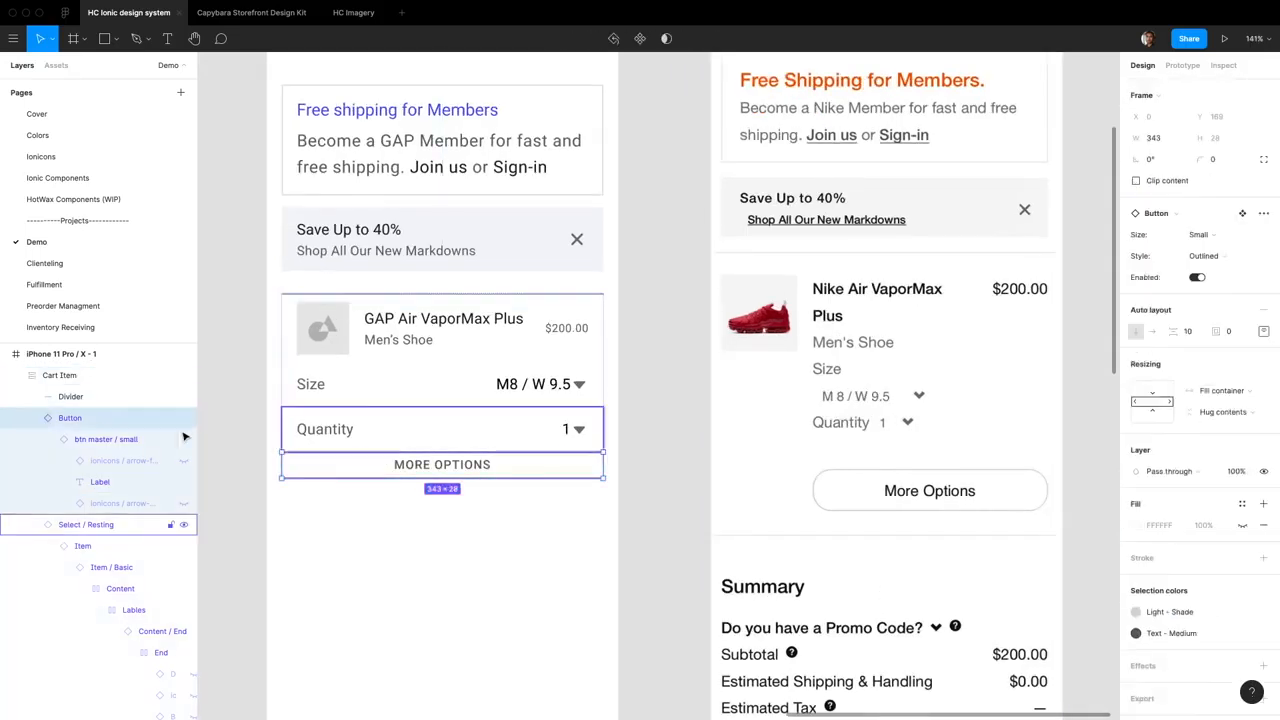
click(35, 418)
key(r)
drag(284, 474, 300, 501)
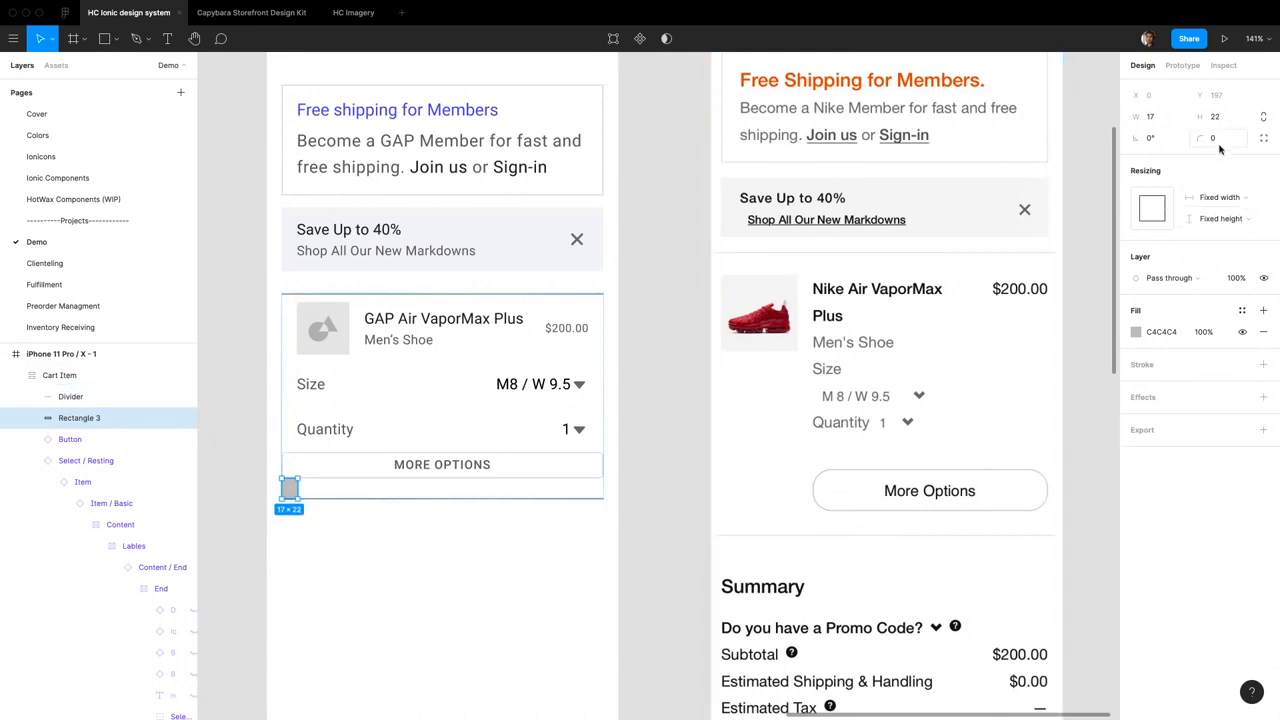
Resize the rectangle below the More Options button to 16 × 16 and hide its fill.
click(1150, 118)
text(16)
key(Tab)
key(Return)
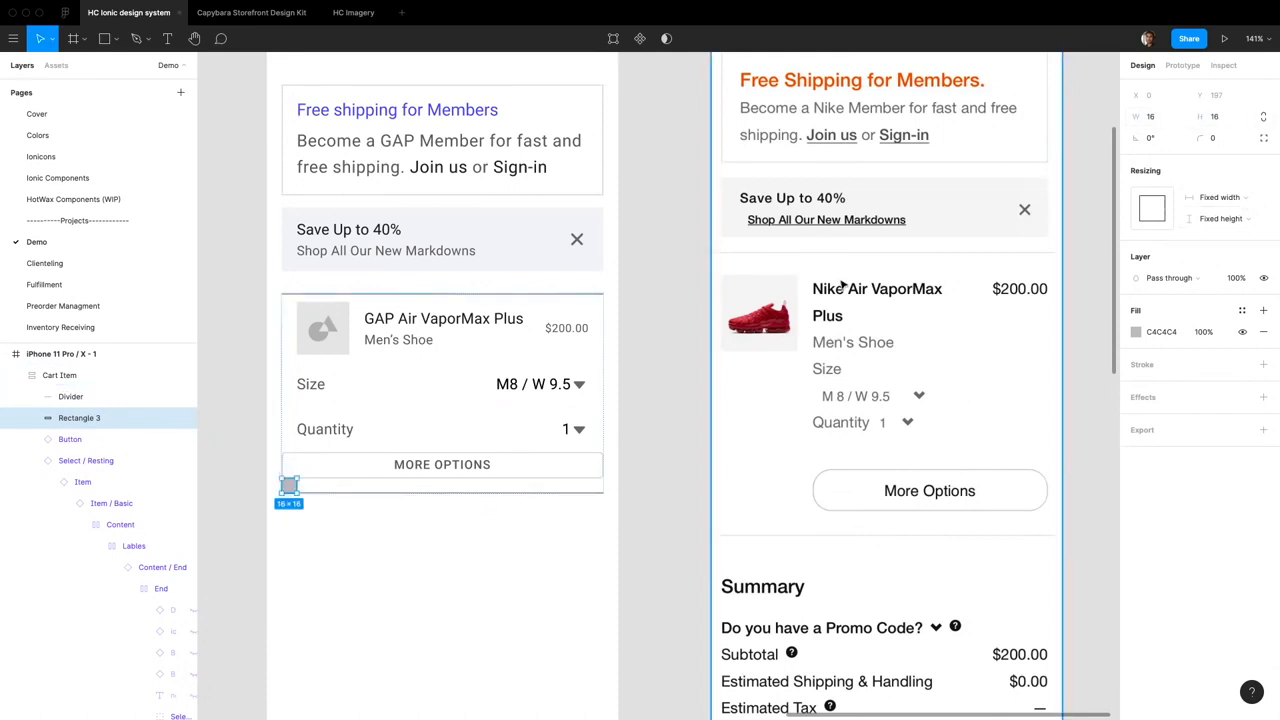
click(644, 502)
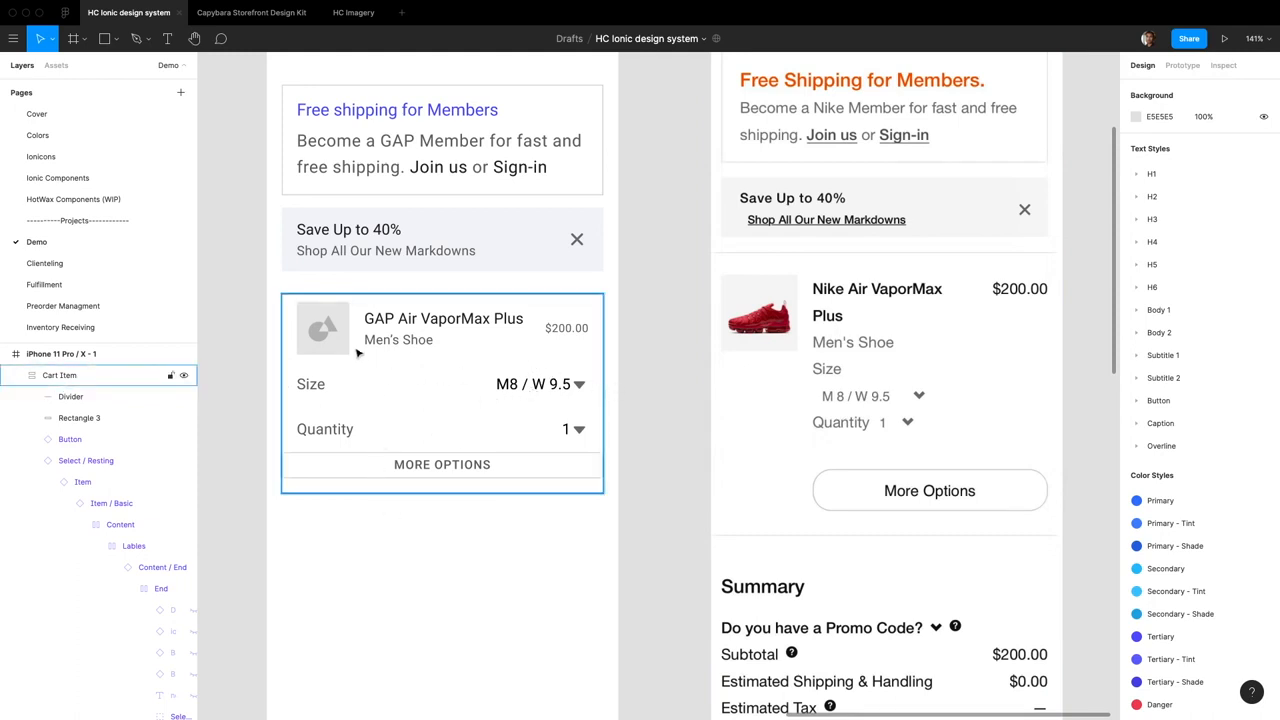
Rename the small rectangle layer in Cart Item as Spacer.
click(290, 487)
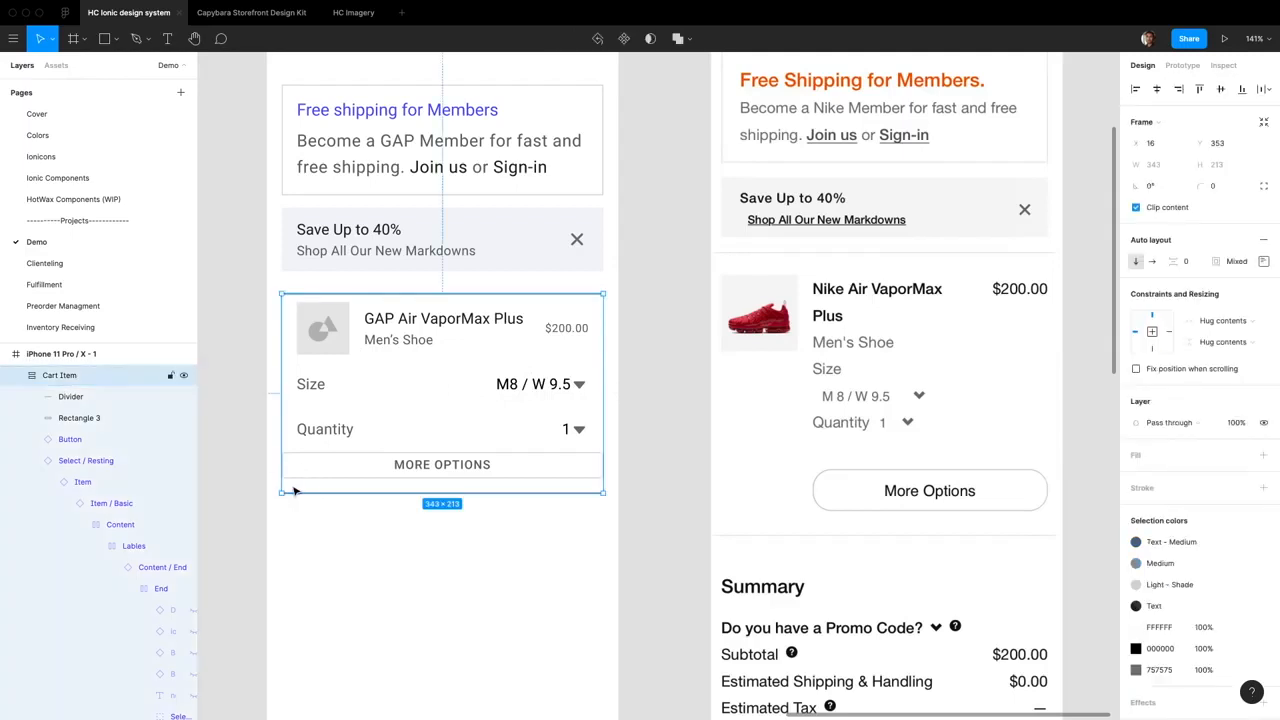
double_click(76, 418)
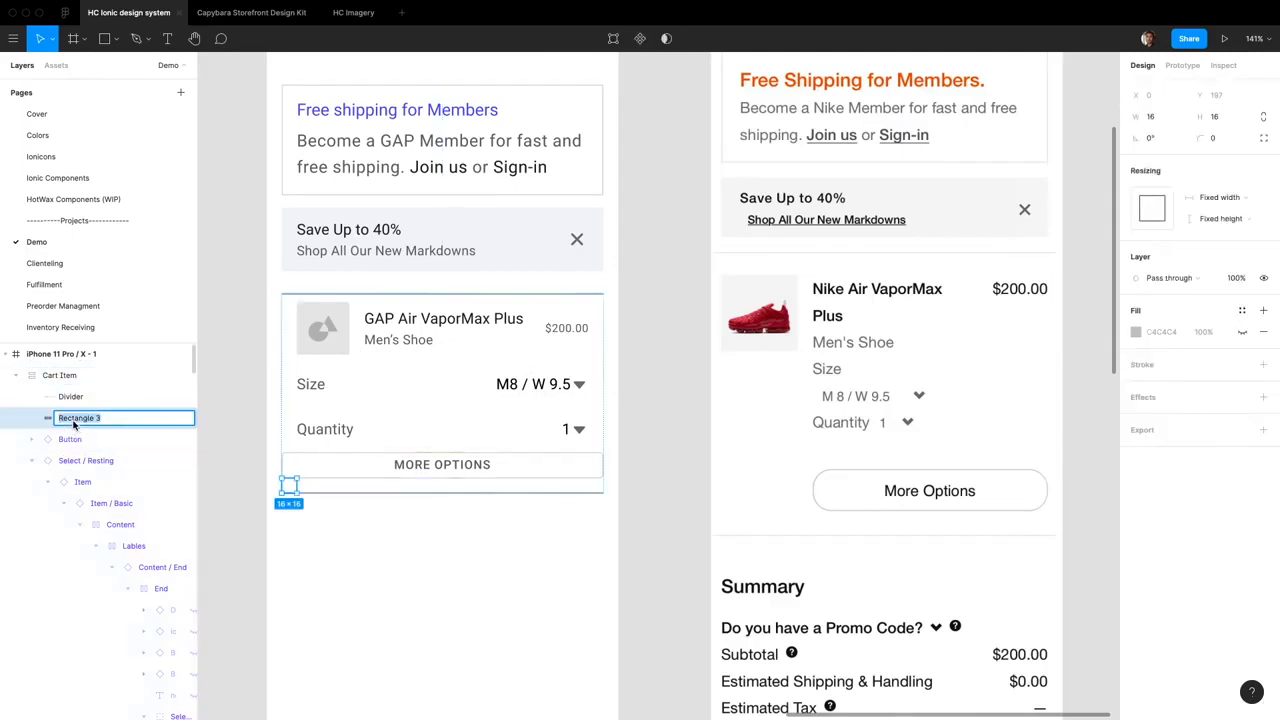
text(Spacer)
key(Return)
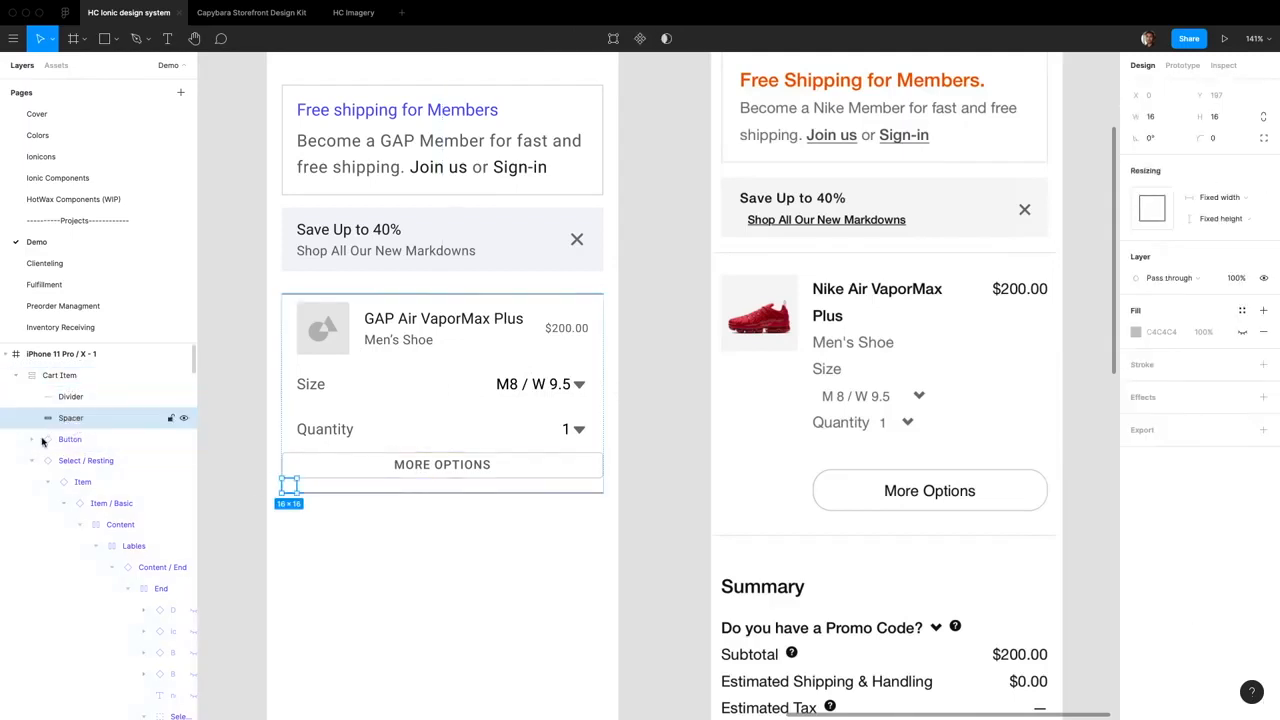
Duplicate the Spacer and move the copy up in Cart Item, between the upper divider and the product row.
key(ctrl+d)
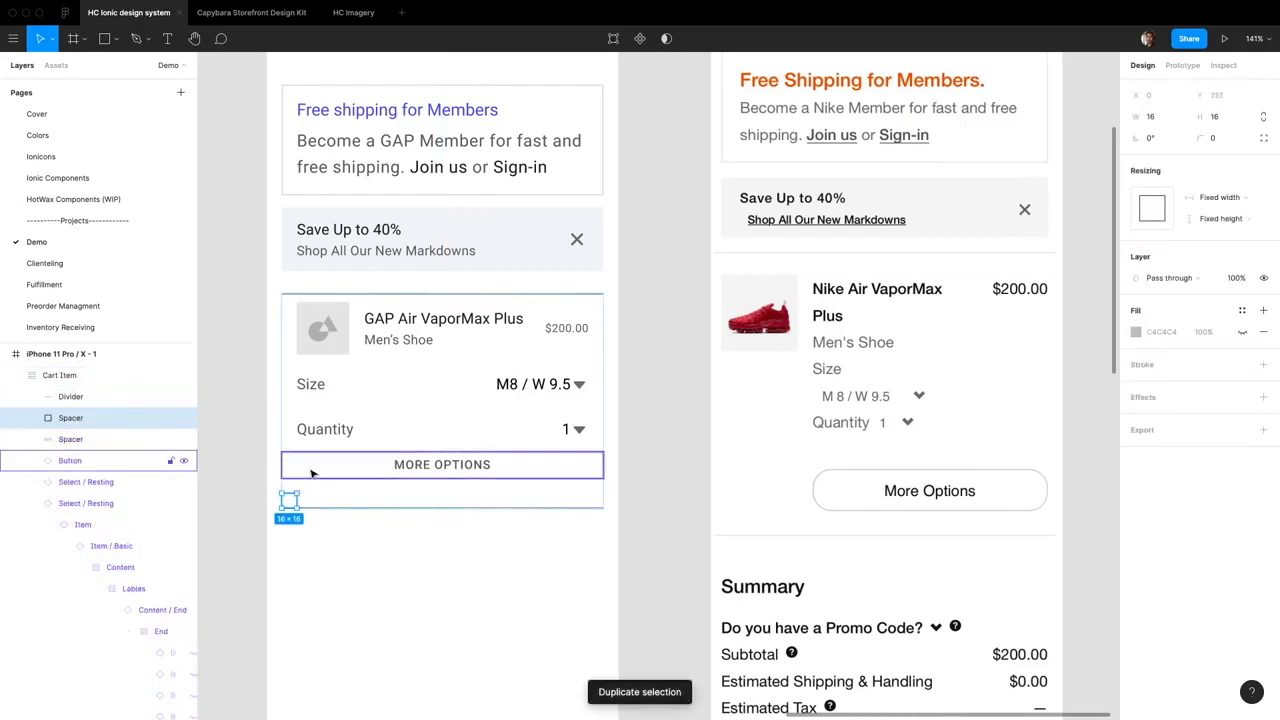
click(293, 507)
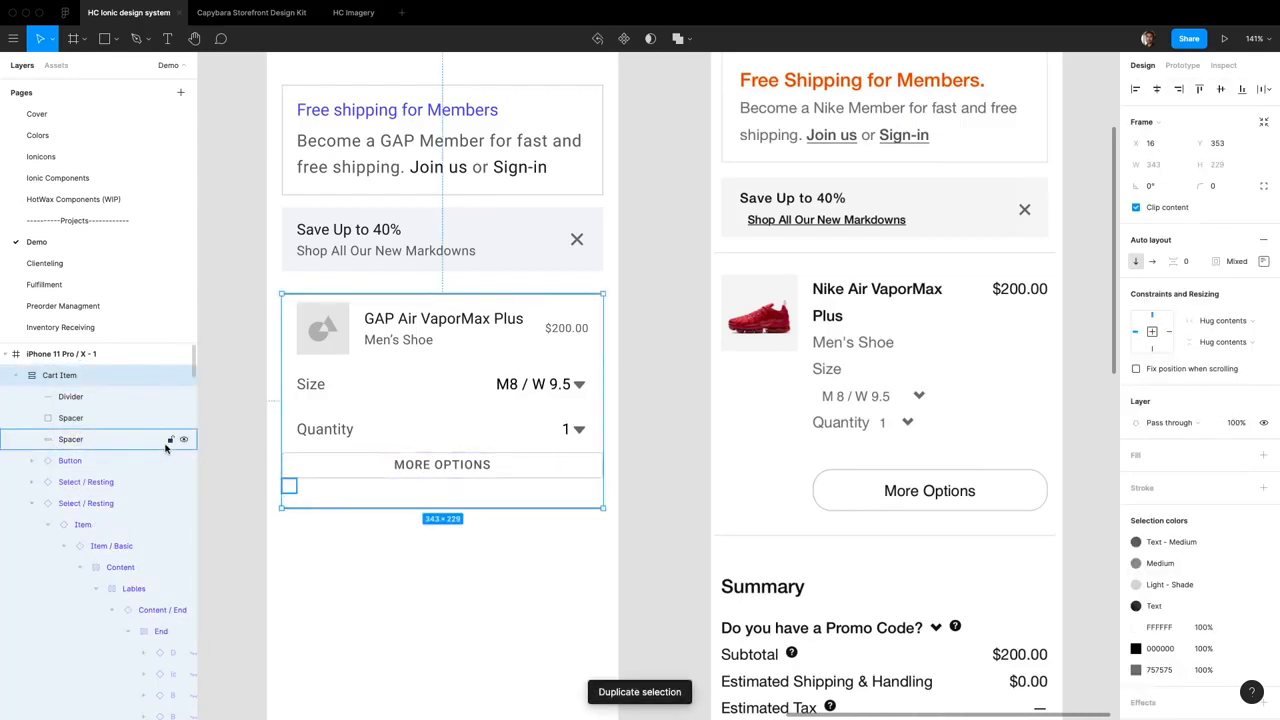
click(135, 432)
key(Up)
key(Up)
key(Up)
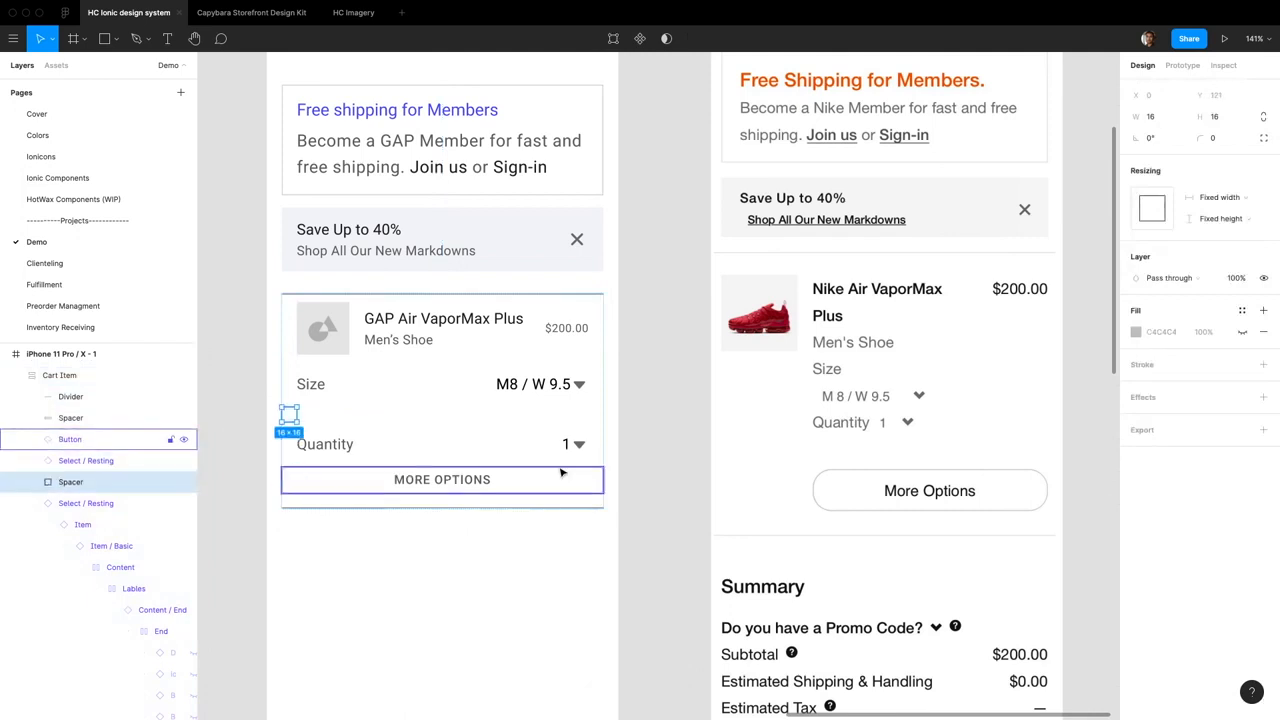
key(Up)
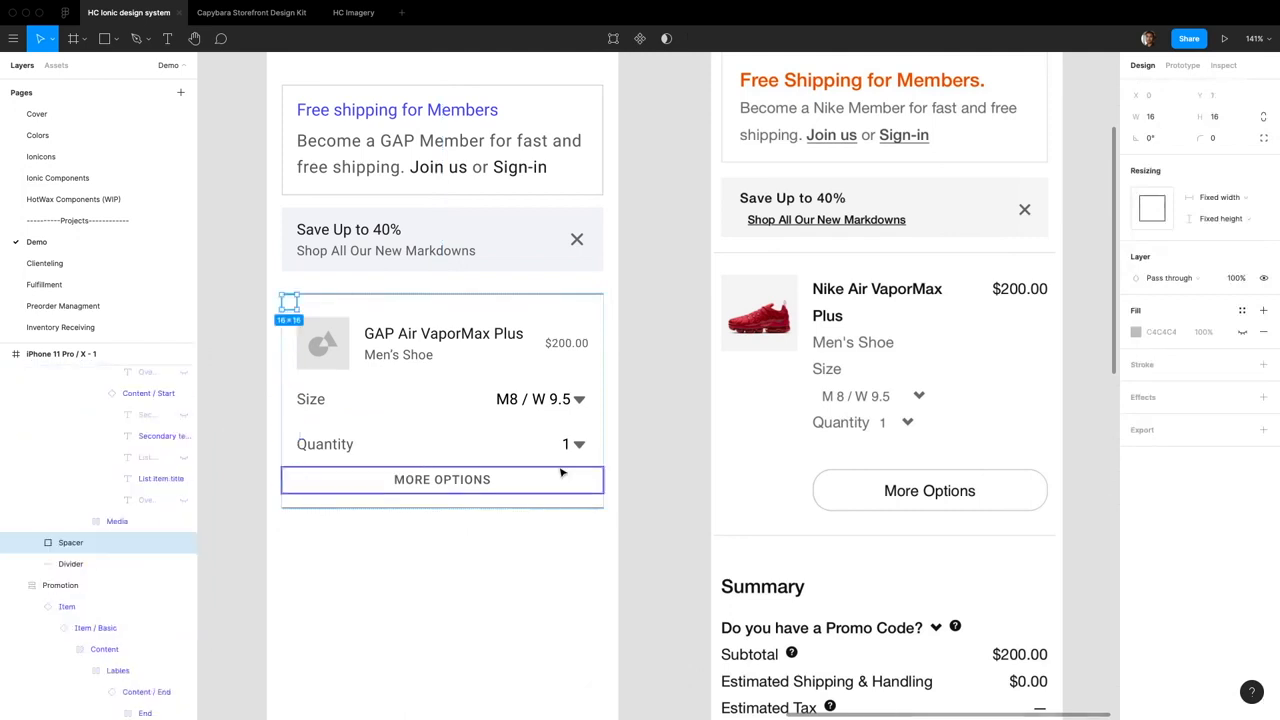
click(691, 458)
Set the height of the Spacer above the product row to 8.
scroll(691, 458, down, 1)
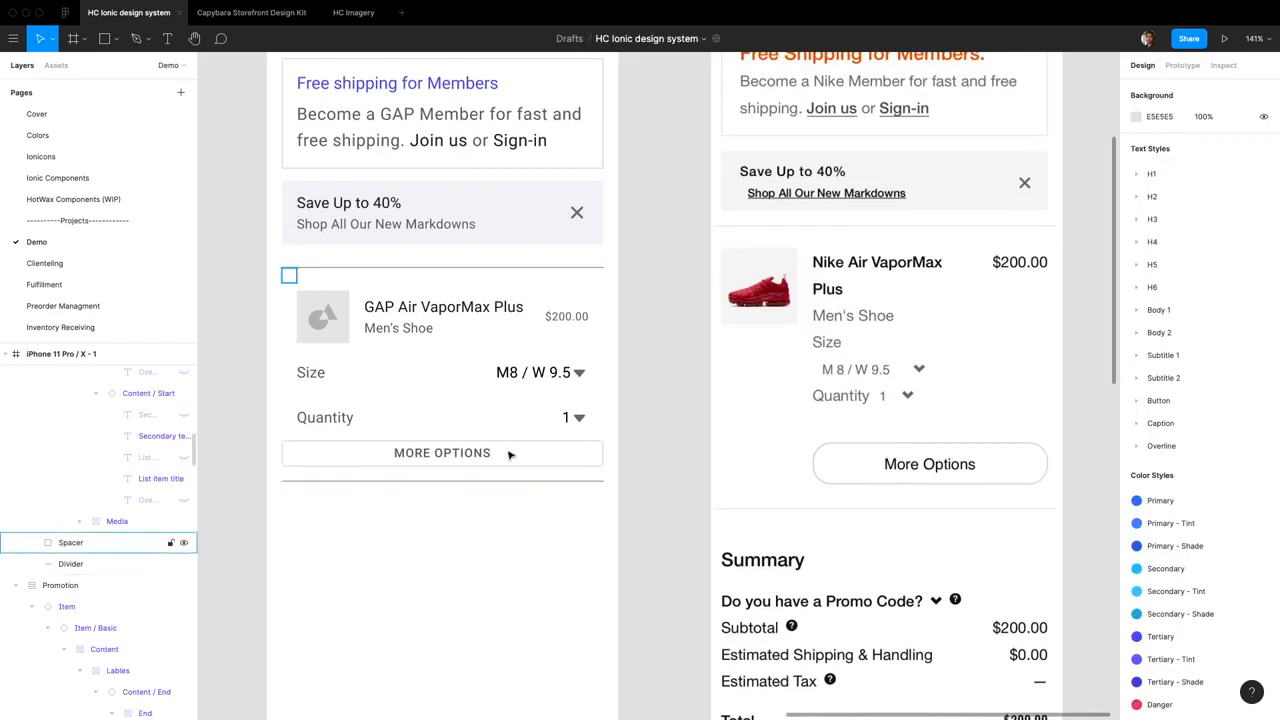
click(292, 280)
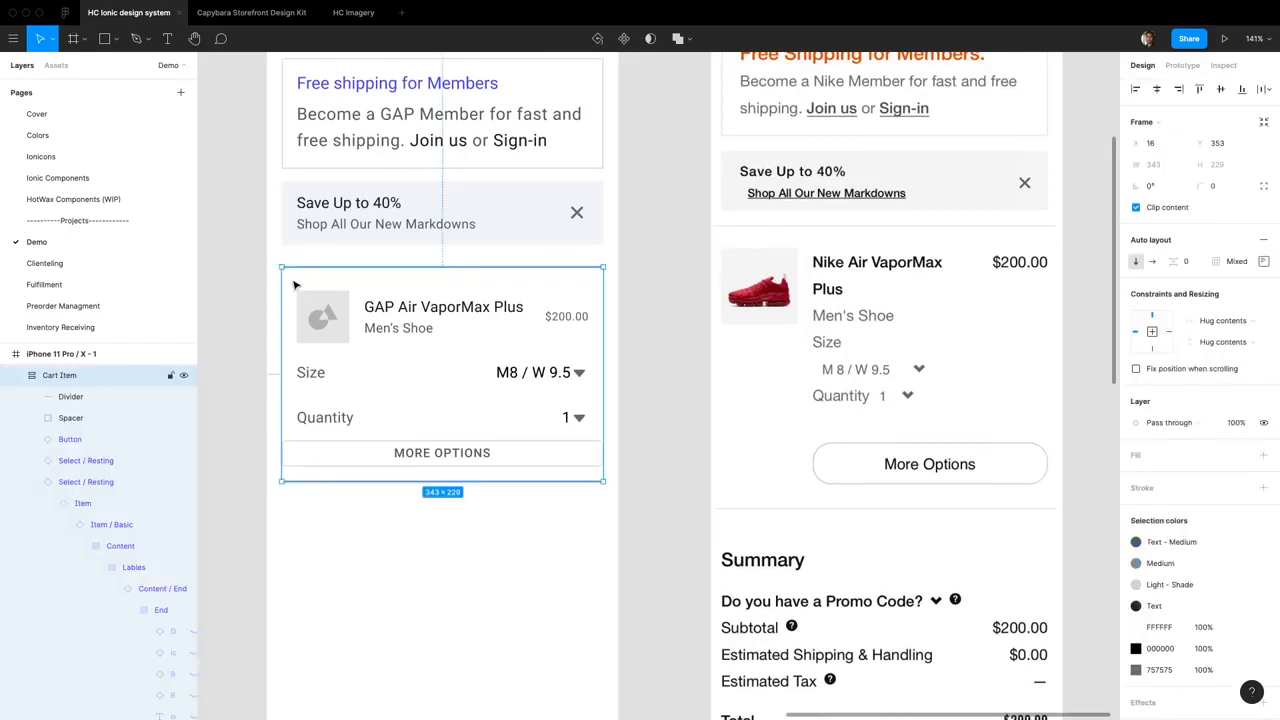
click(294, 285)
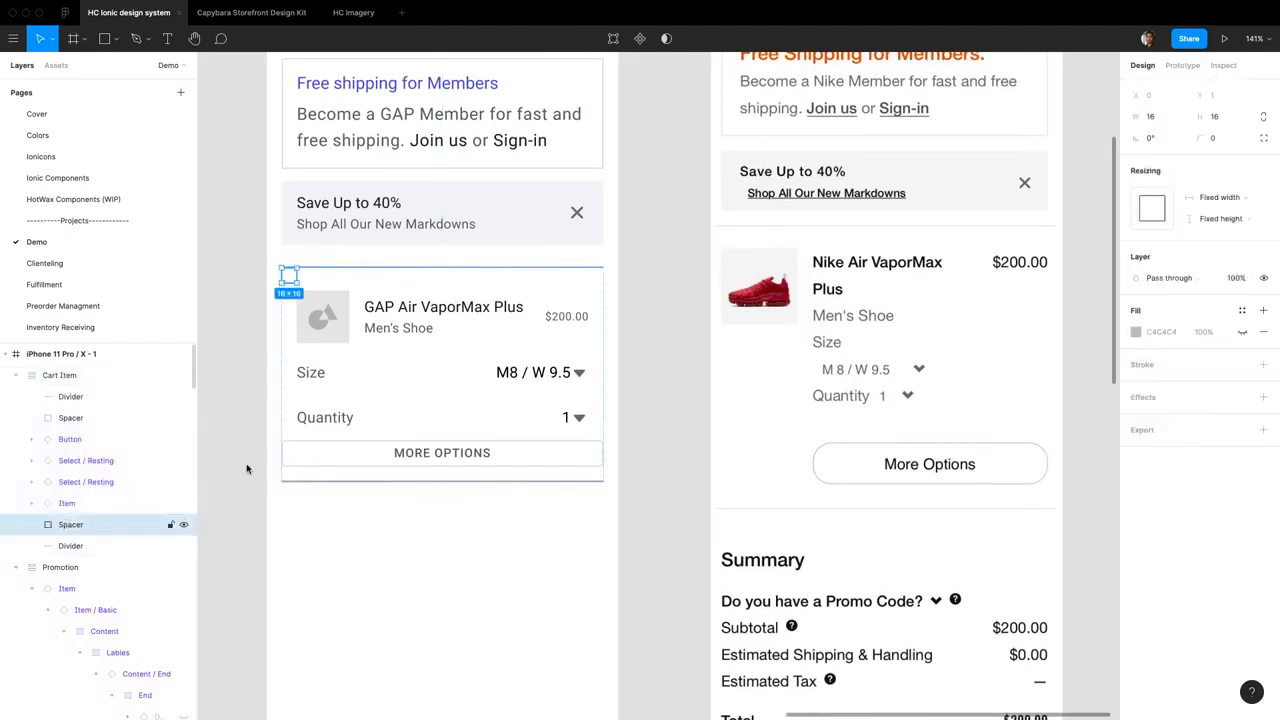
click(1220, 117)
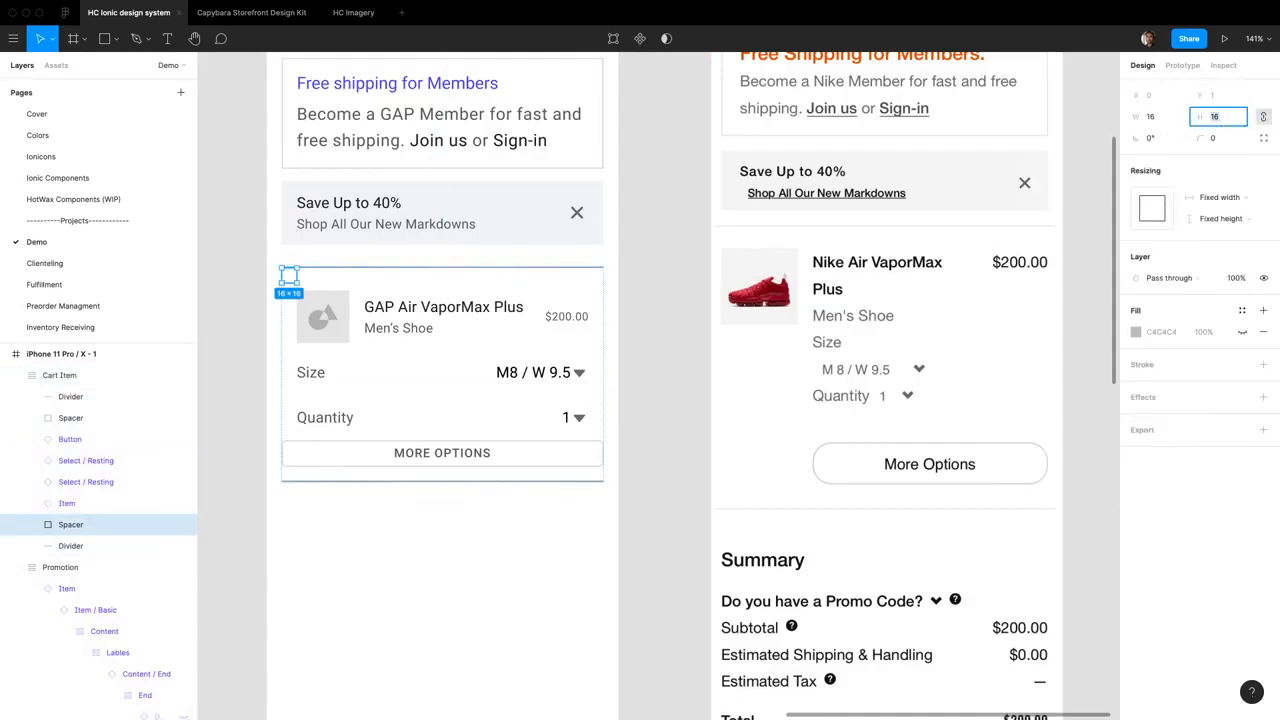
text(8)
key(Return)
click(633, 302)
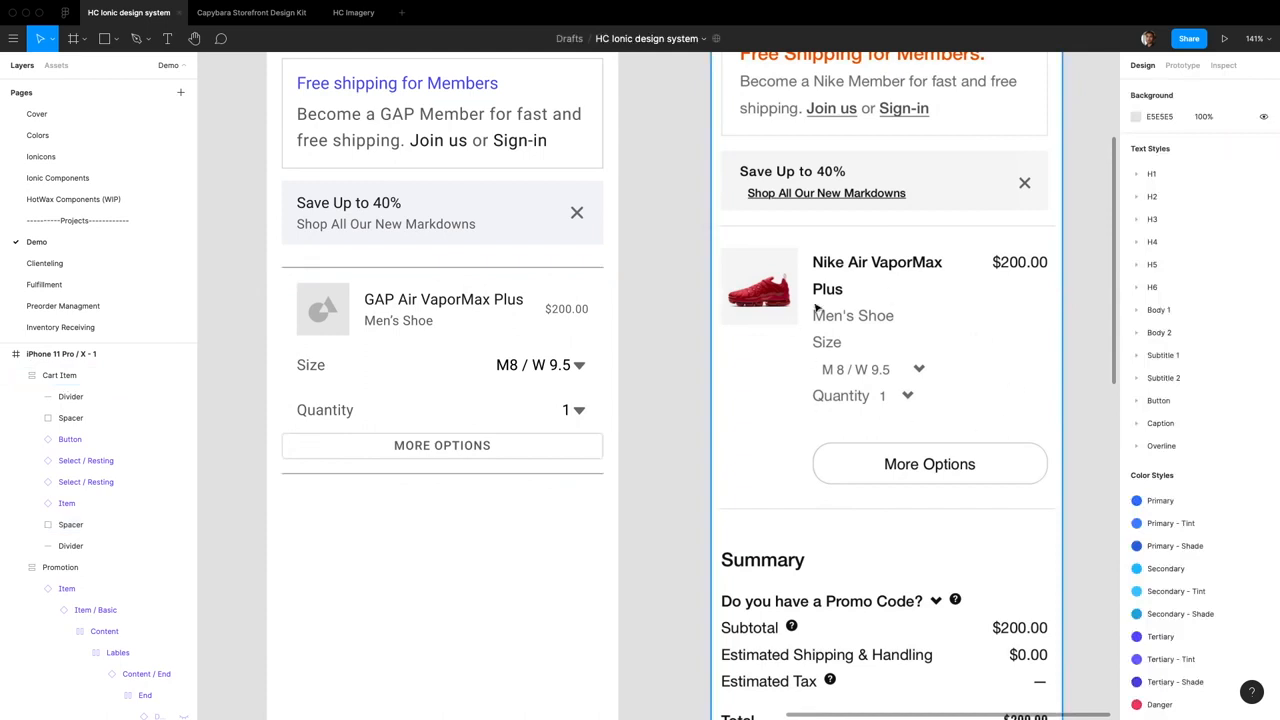
Compare the mobile bag screen with the Nike Store reference, examining its Summary, Favorites and You Might Also Like sections.
scroll(738, 422, down, 5)
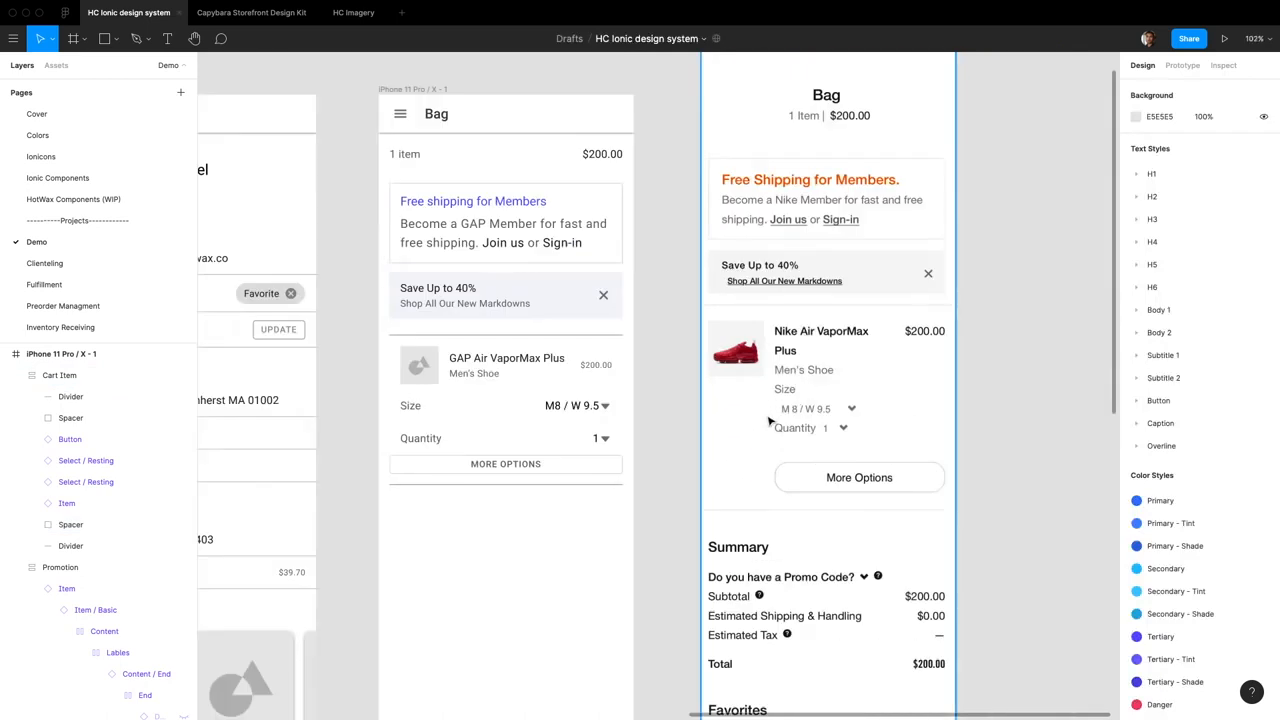
scroll(809, 555, down, 5)
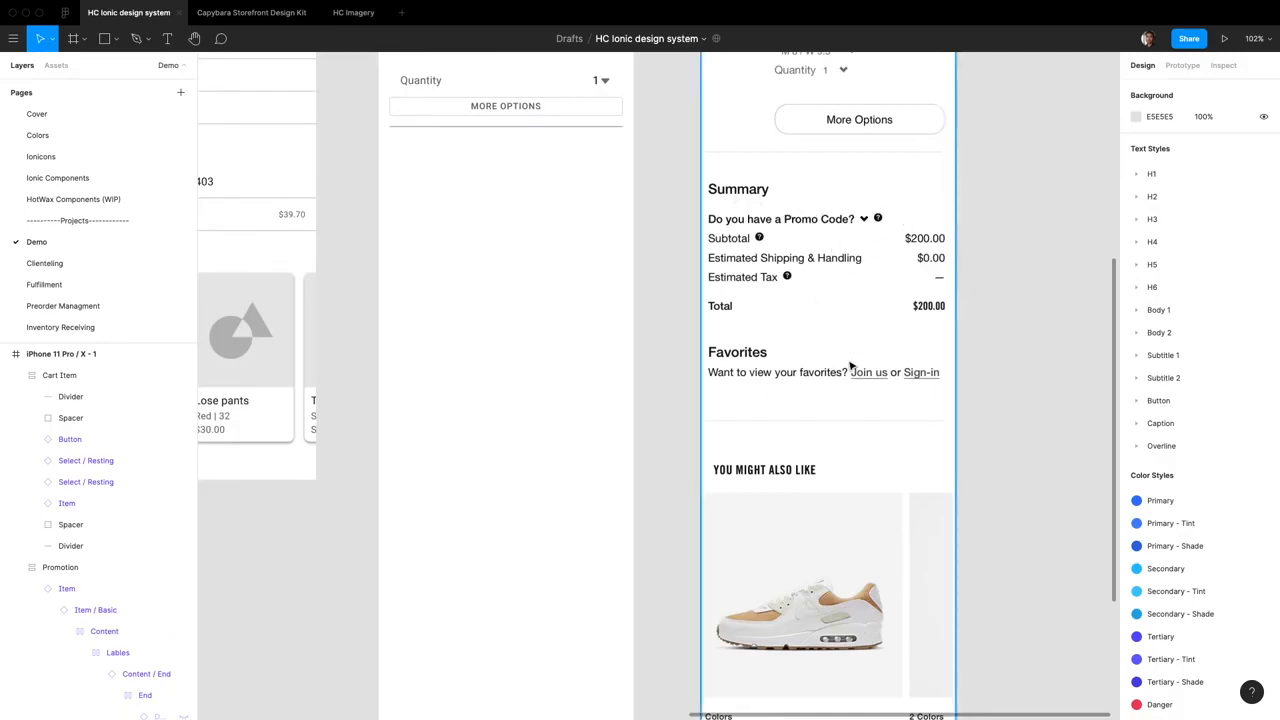
scroll(850, 366, down, 5)
scroll(850, 370, up, 5)
scroll(877, 379, down, 5)
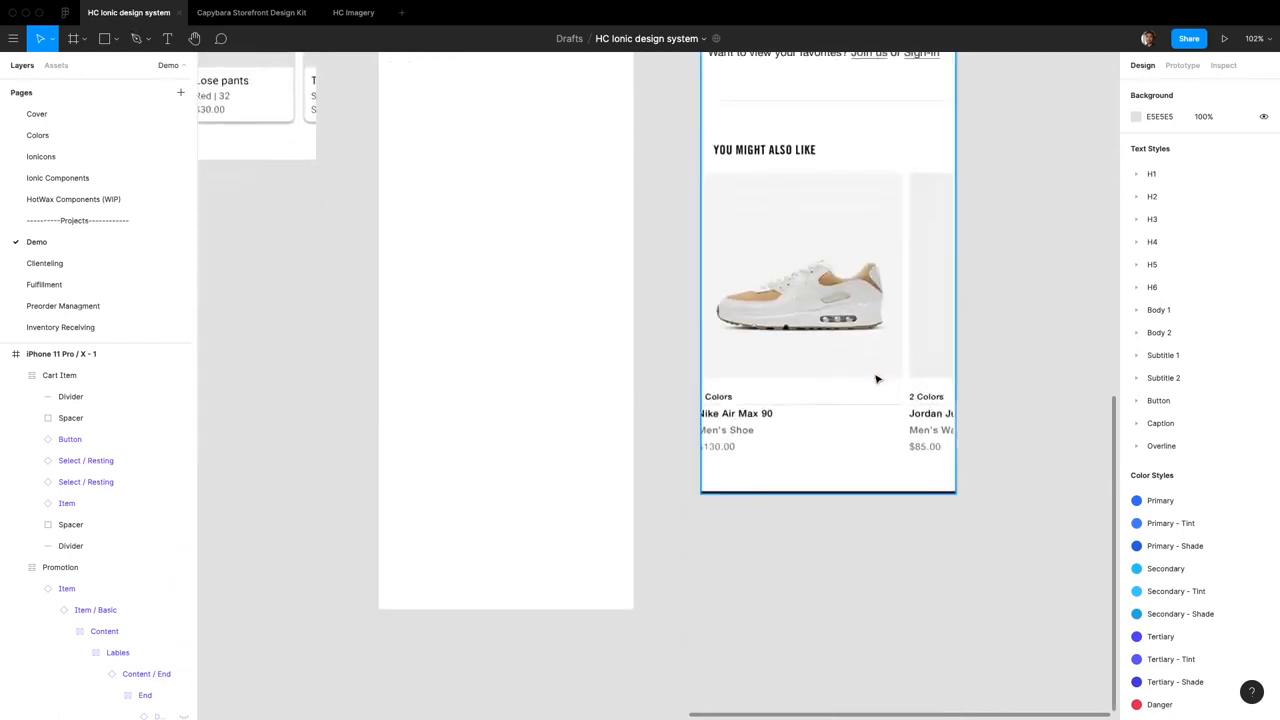
scroll(794, 294, up, 8)
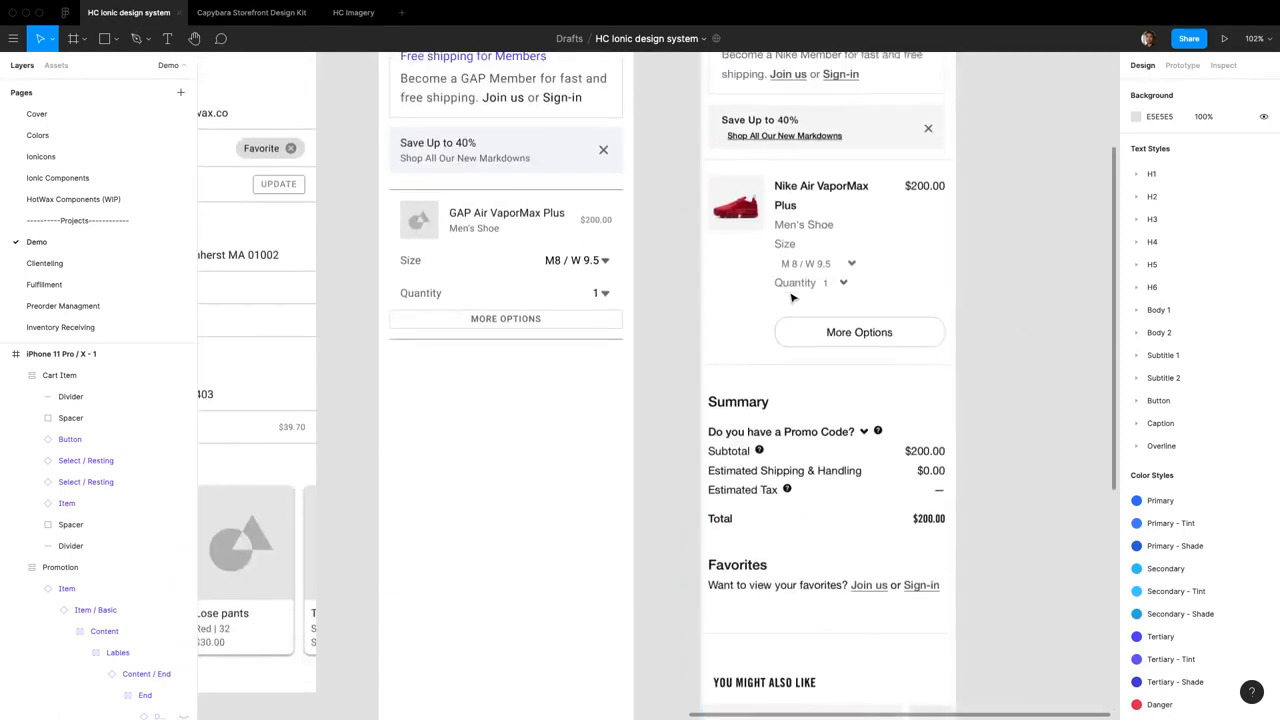
scroll(700, 320, up, 5)
scroll(634, 337, down, 3)
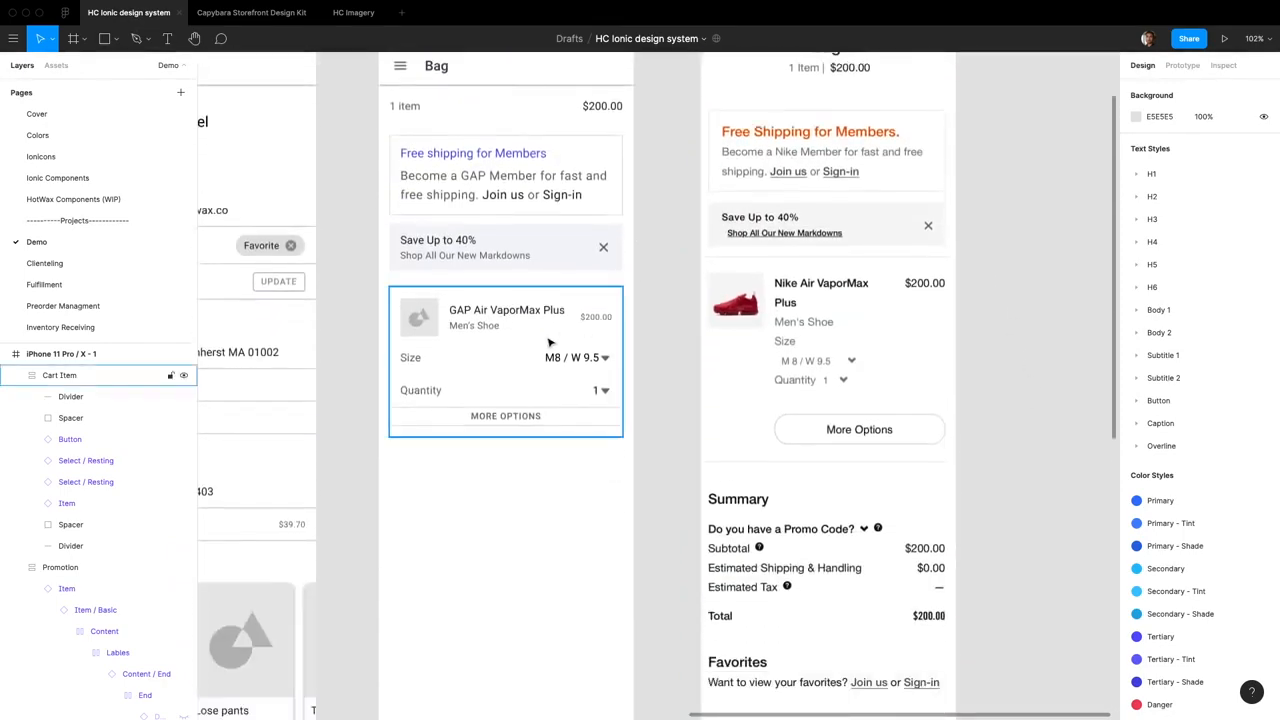
scroll(680, 400, down, 3)
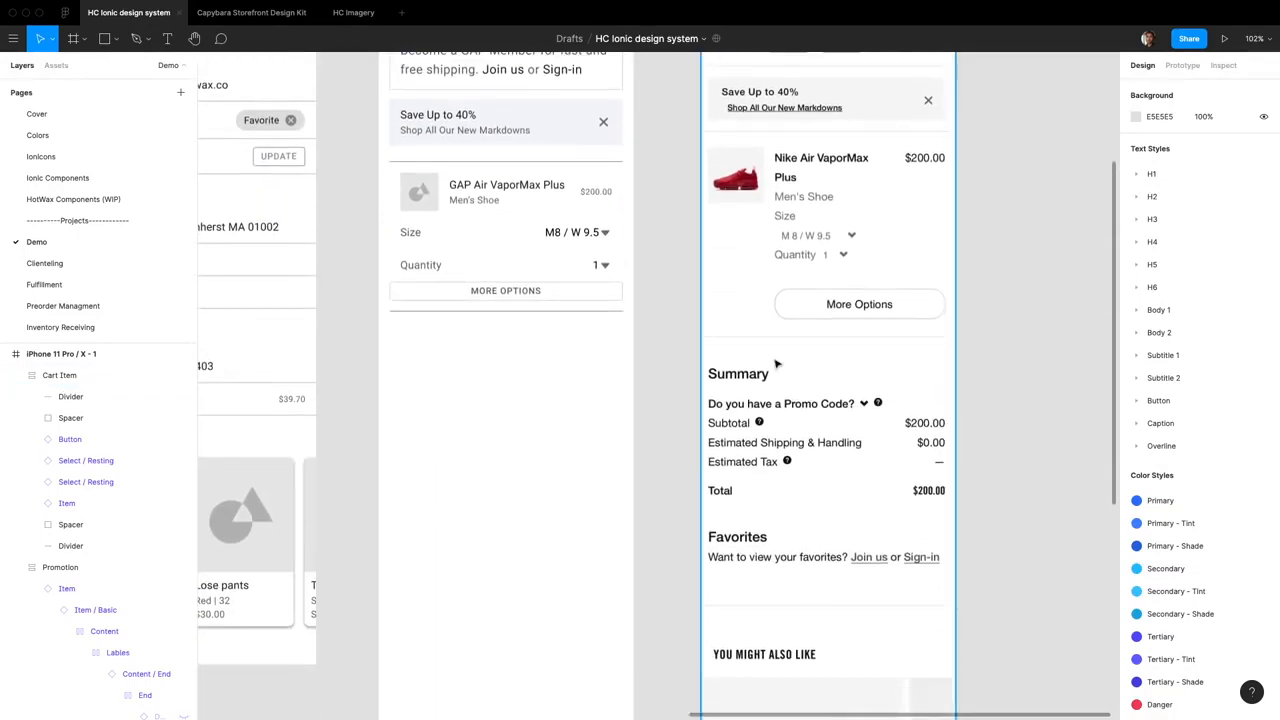
scroll(811, 470, up, 3)
scroll(813, 370, down, 7)
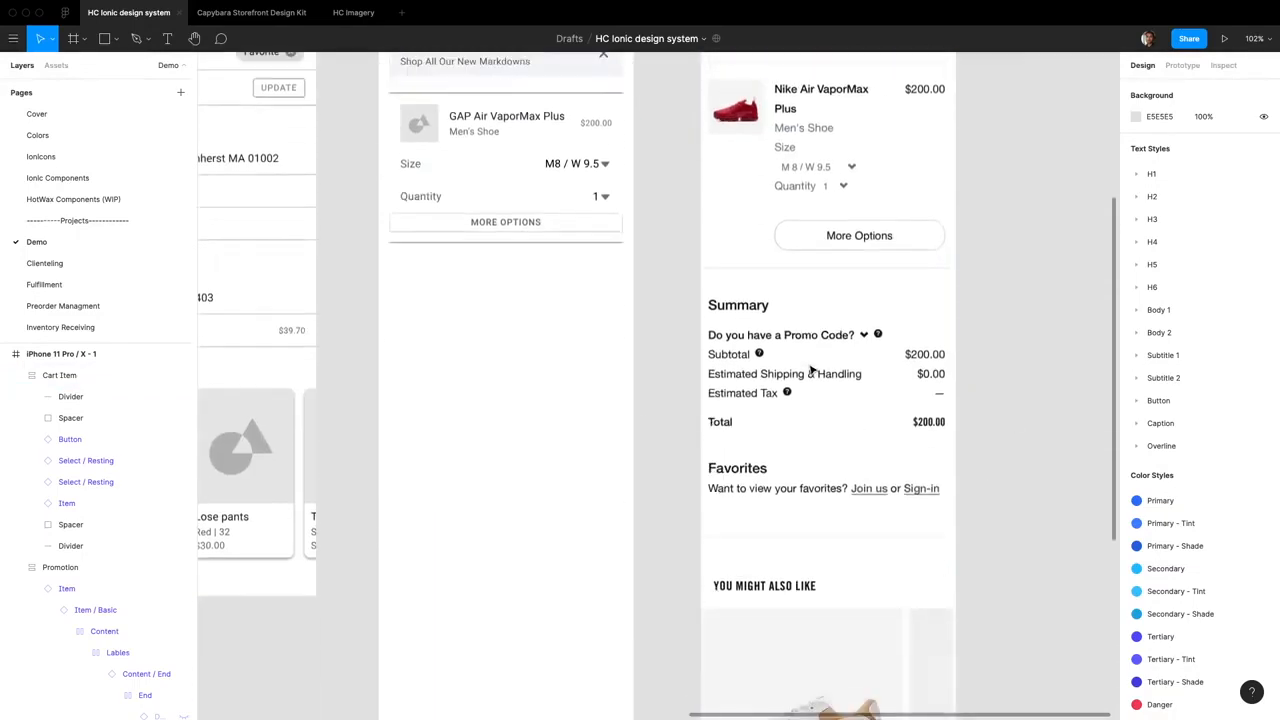
scroll(811, 369, up, 5)
scroll(812, 369, down, 6)
scroll(800, 363, up, 3)
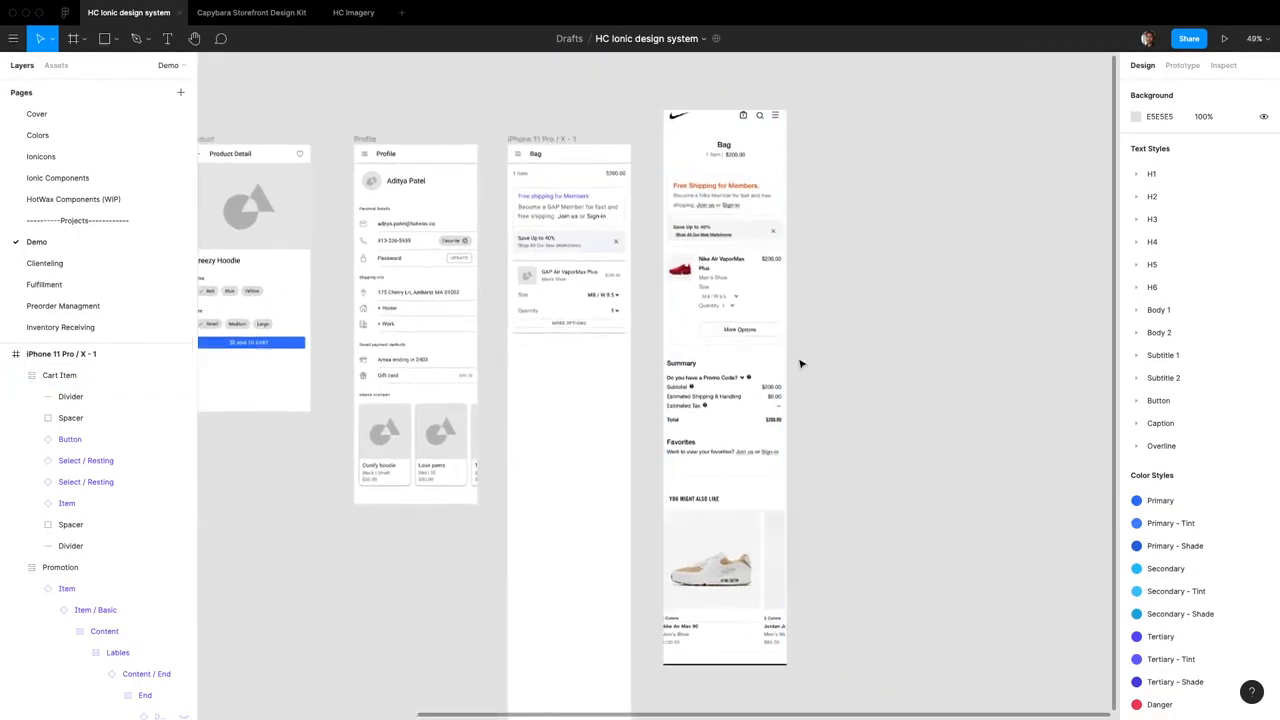
scroll(800, 363, right, 2)
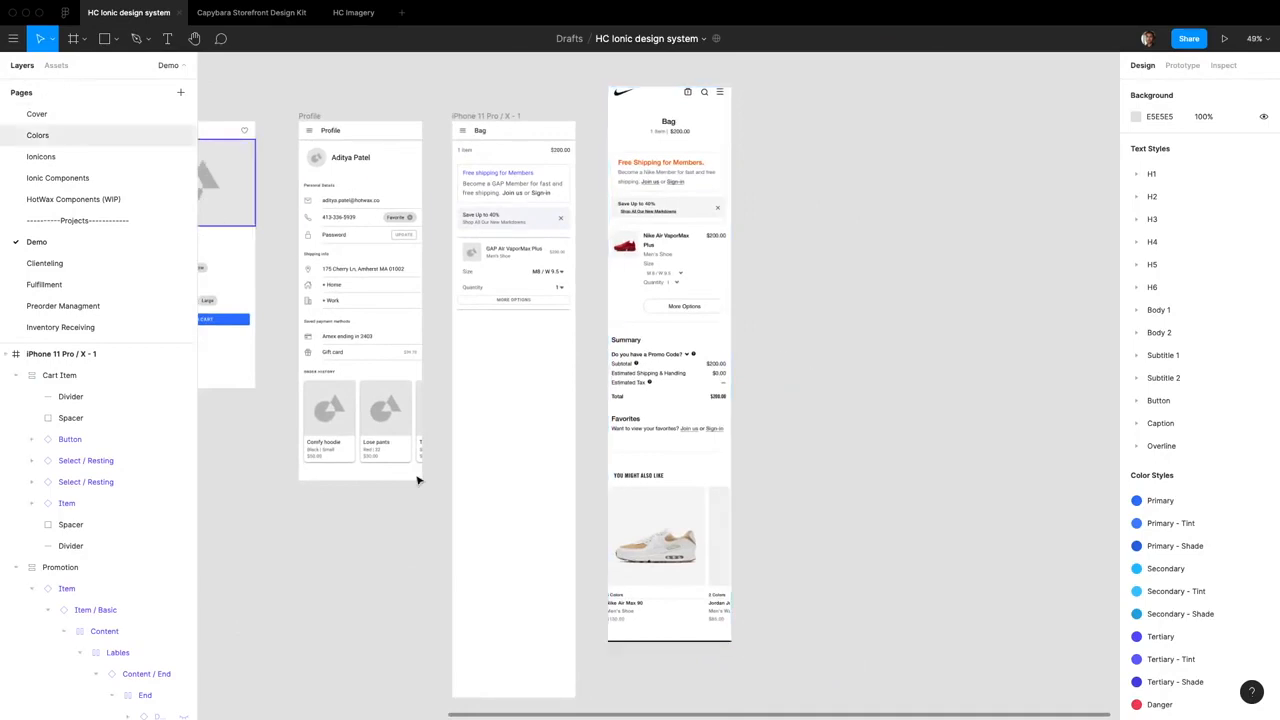
Shorten the iPhone 11 Pro / X - 1 frame to about 375 × 830 and rename it Bag.
click(486, 117)
drag(520, 697, 514, 394)
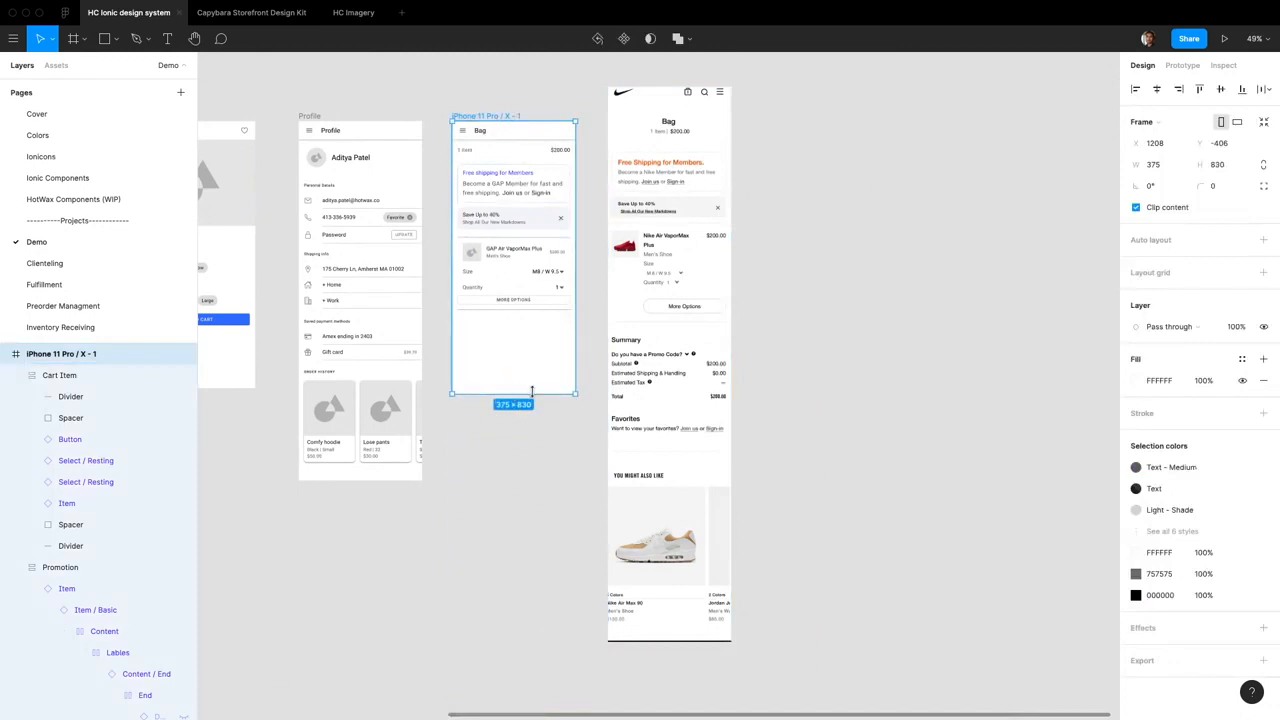
key(super+r)
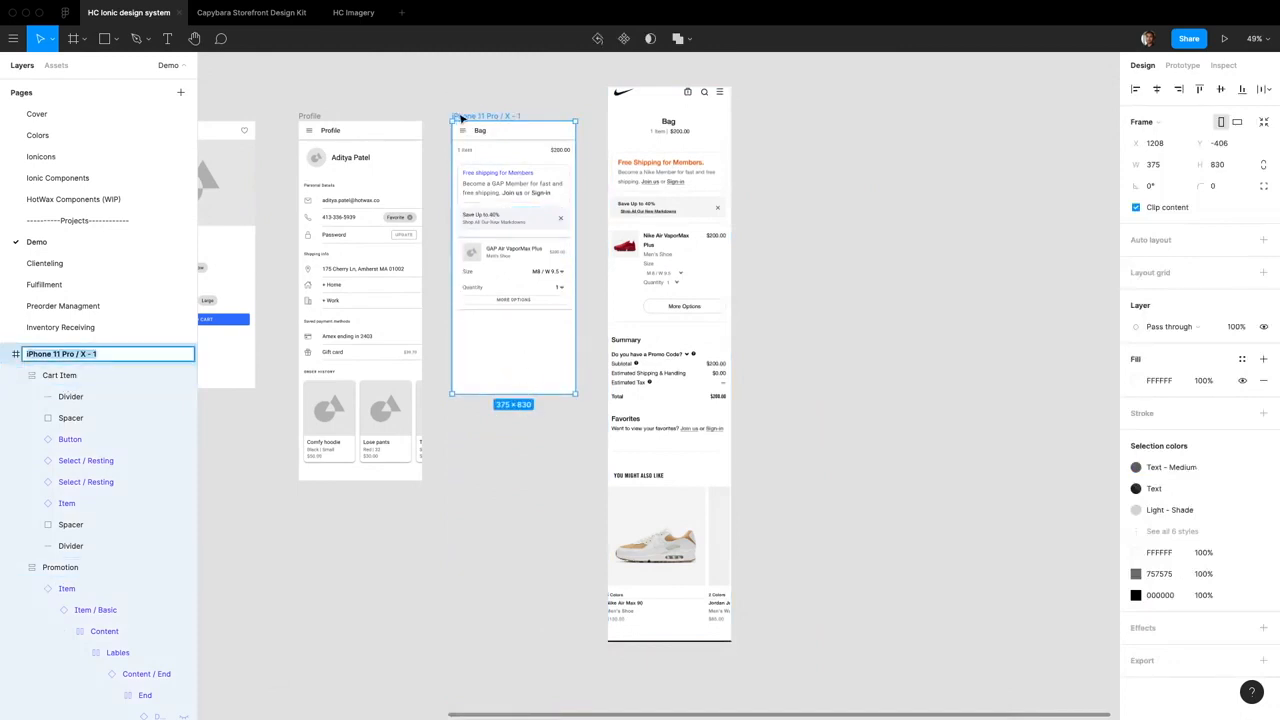
text(0)
click(557, 420)
Insert a contained Button component below the Cart Item in Bag, set its size to Large and centre it horizontally.
click(52, 65)
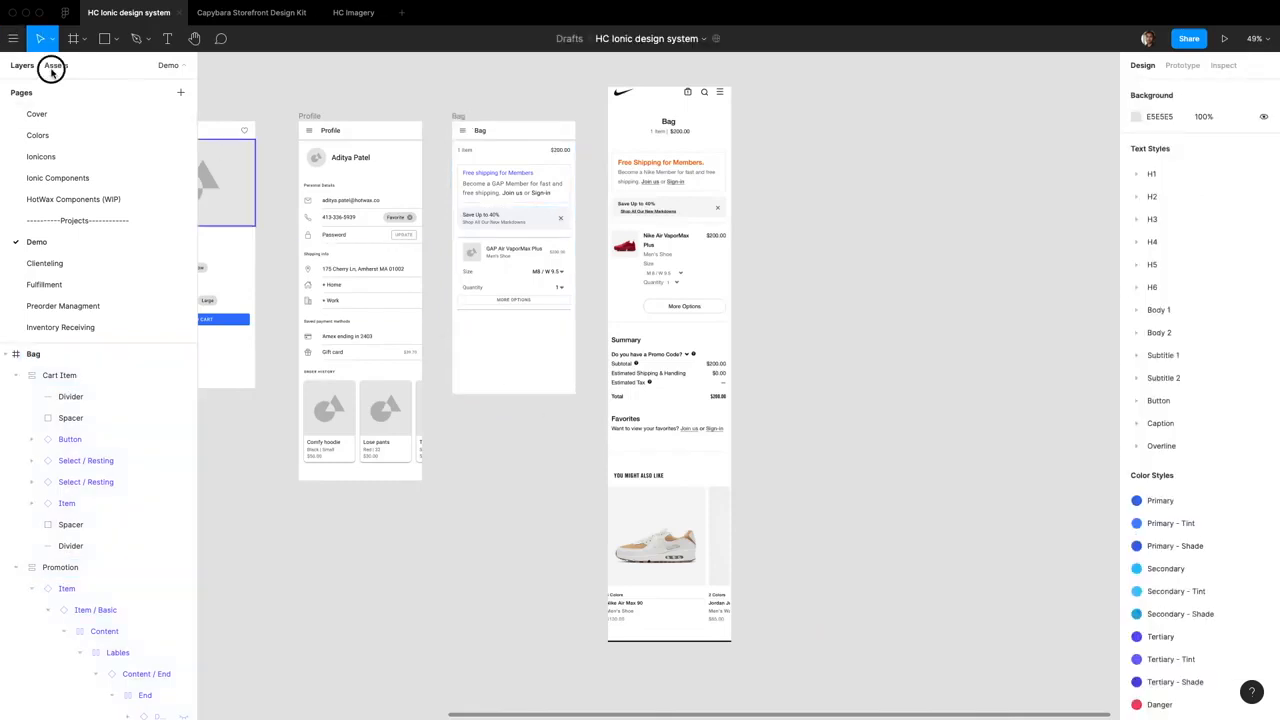
text(button)
drag(60, 538, 525, 305)
click(1157, 90)
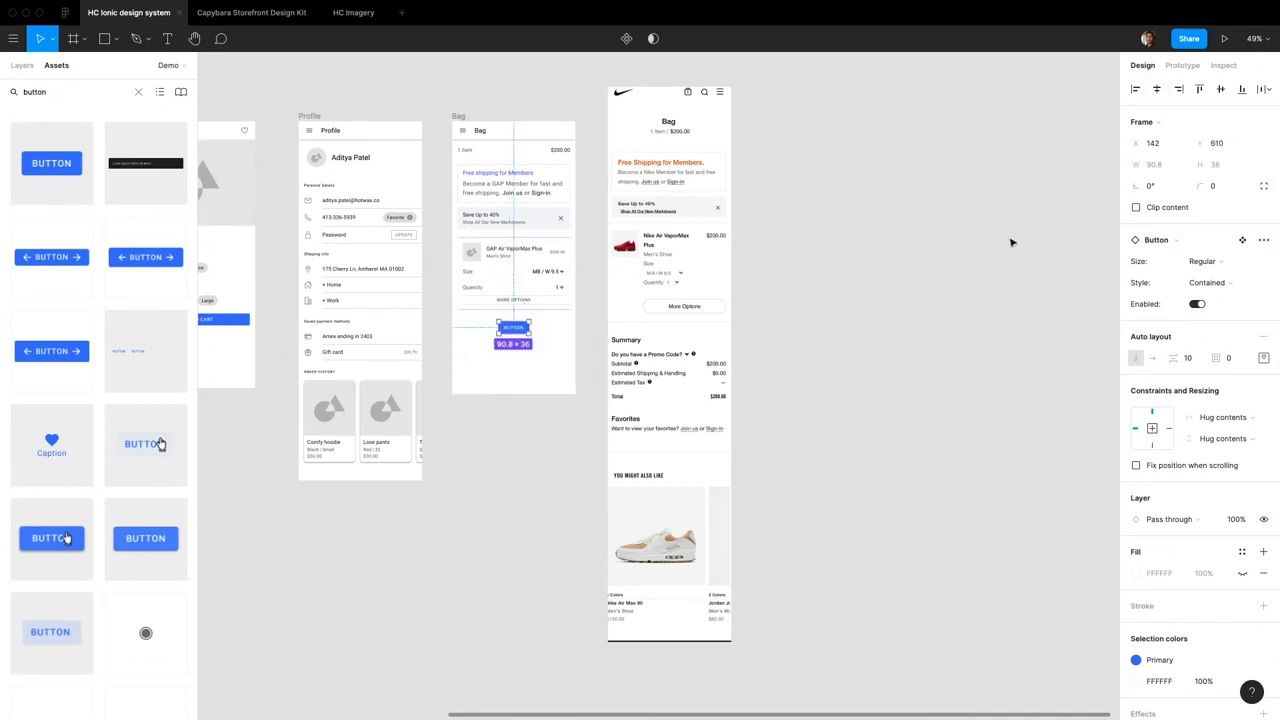
click(1222, 264)
click(1218, 246)
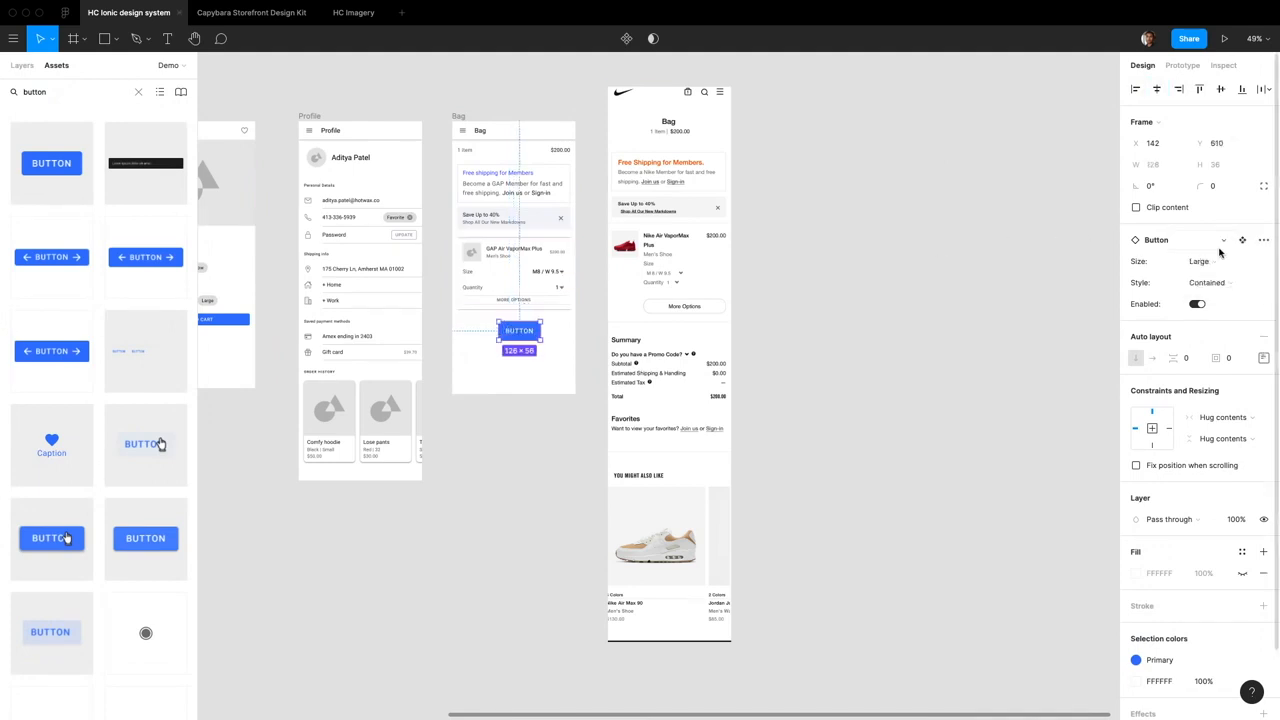
click(1157, 89)
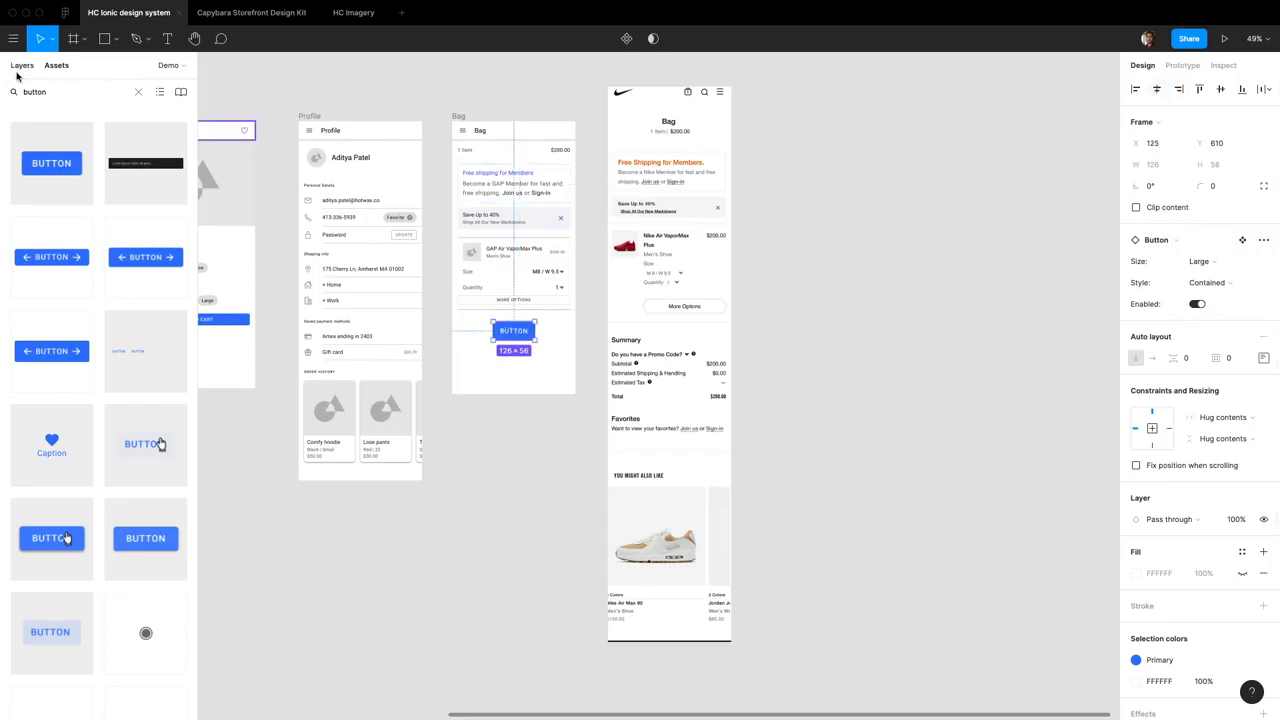
Change the new button's label to CHECKOUT and centre the button horizontally in the Bag frame.
click(22, 65)
super+double_click(514, 330)
text(CHECKOUT)
click(90, 376)
click(1155, 429)
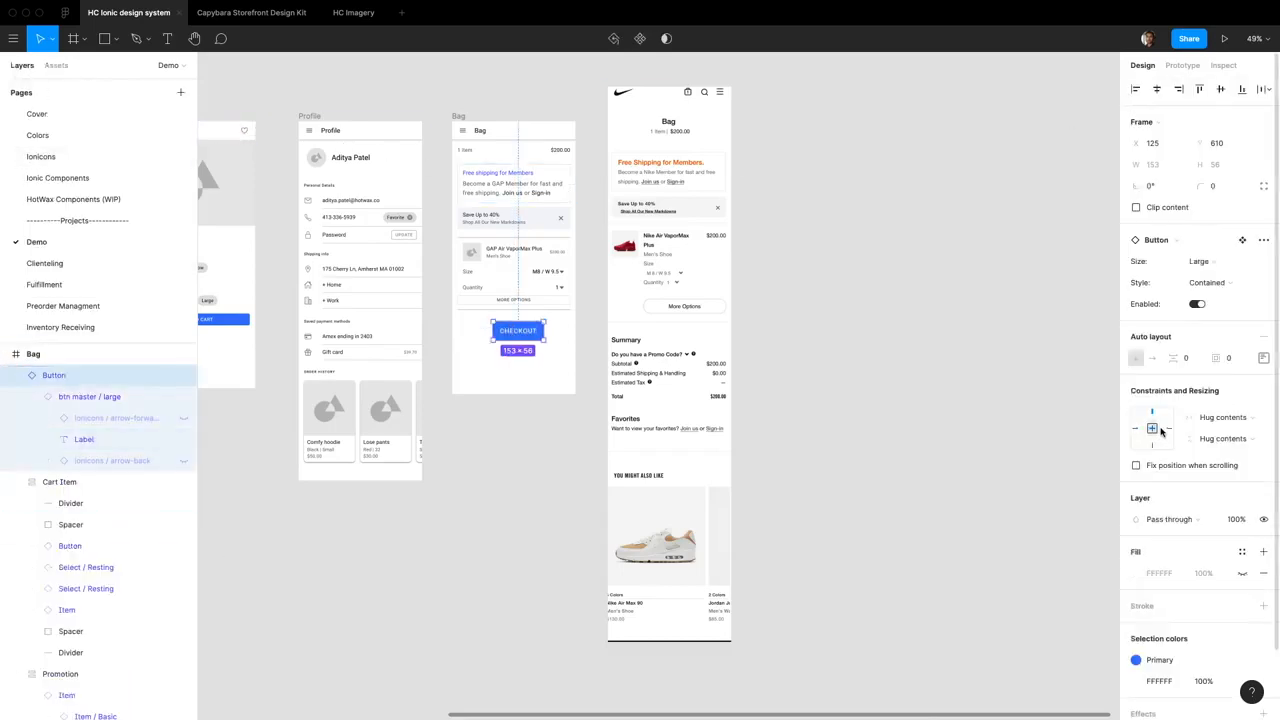
click(1157, 89)
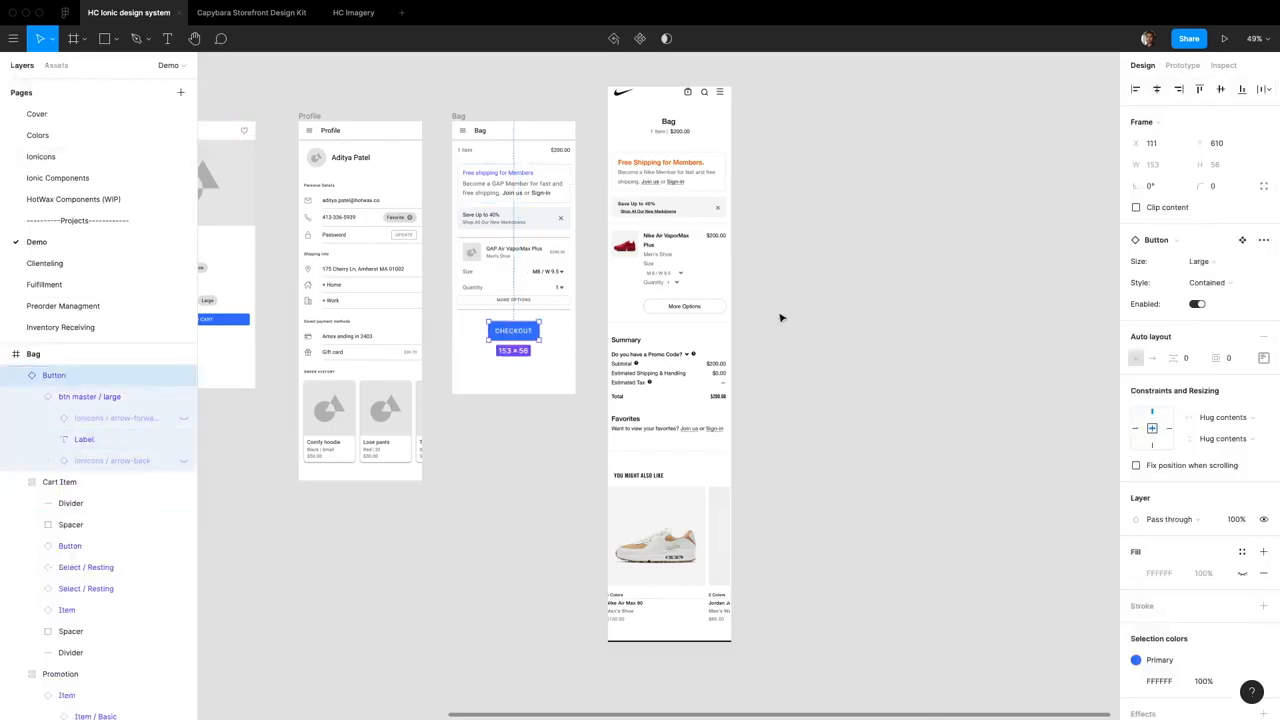
Set the horizontal resizing of btn master / large inside the Checkout button to Fill container.
click(518, 359)
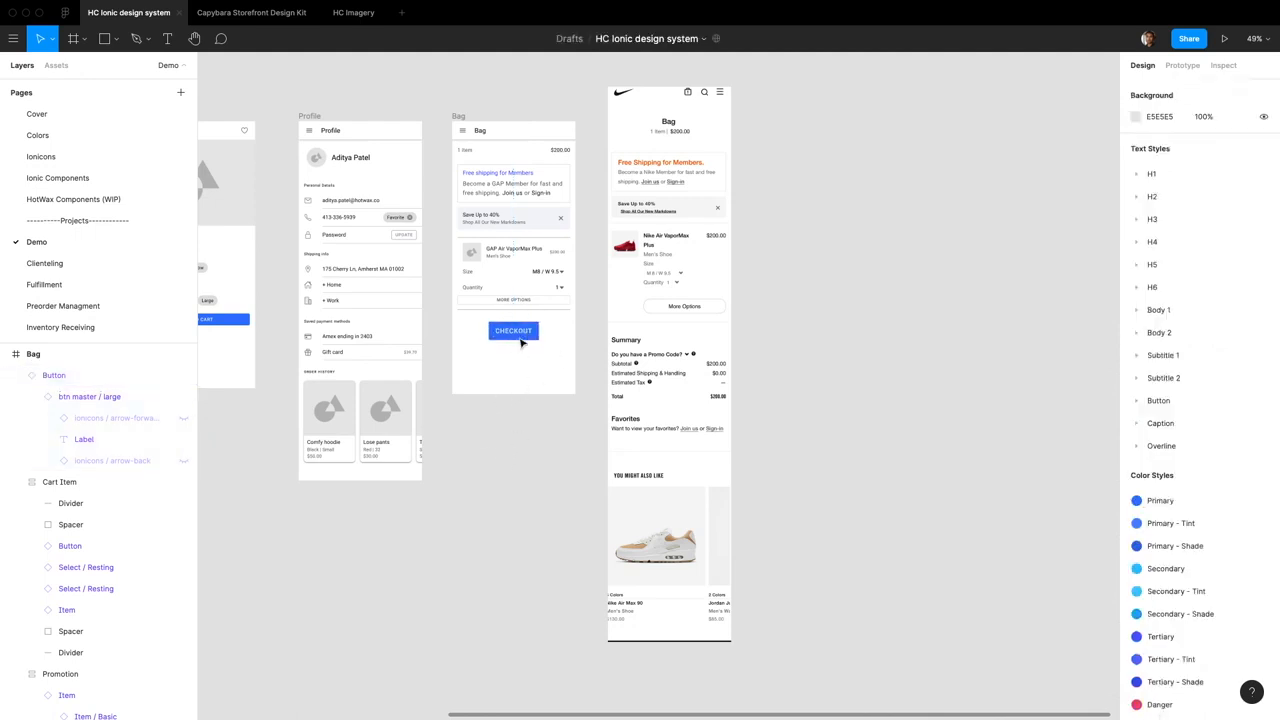
click(520, 339)
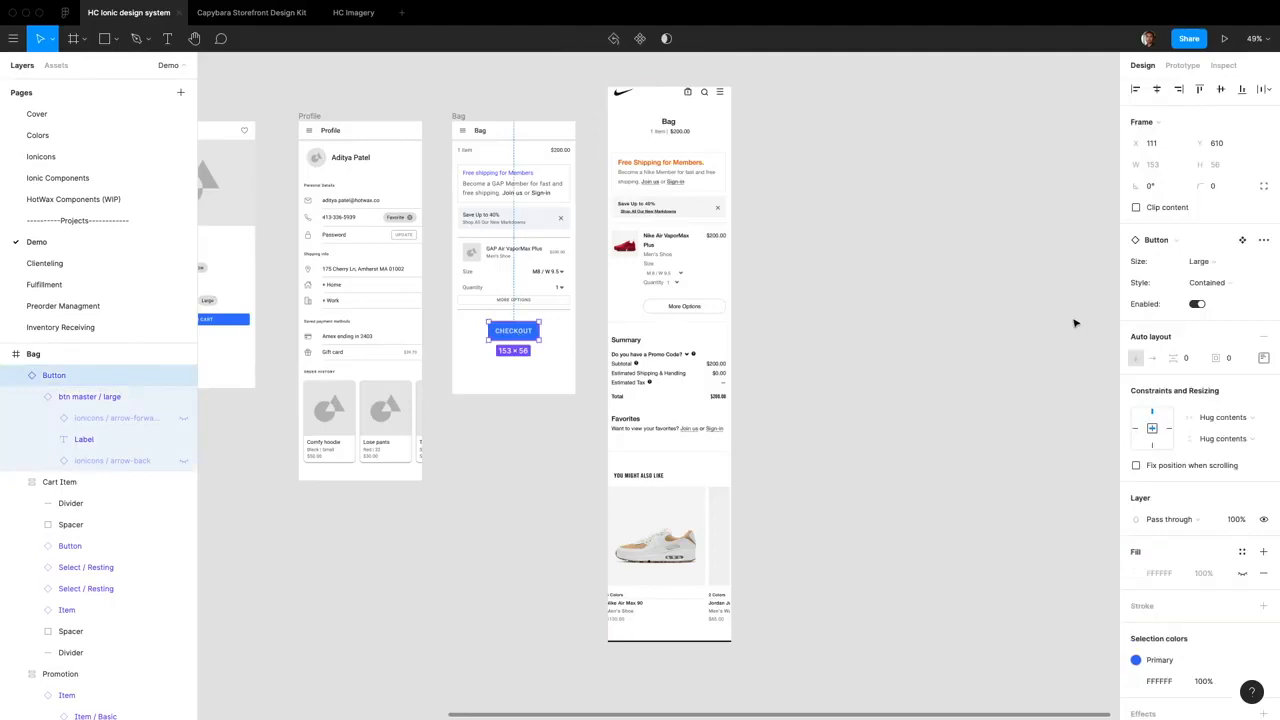
key(Return)
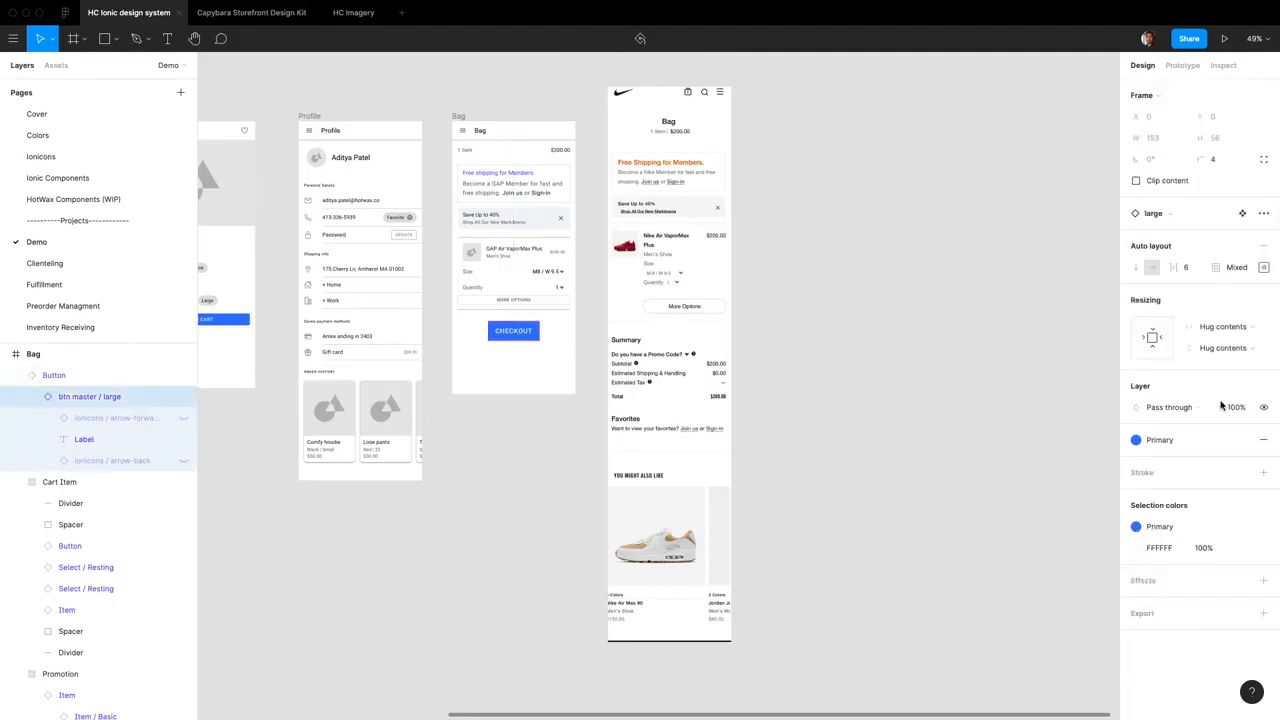
click(1240, 319)
click(1240, 343)
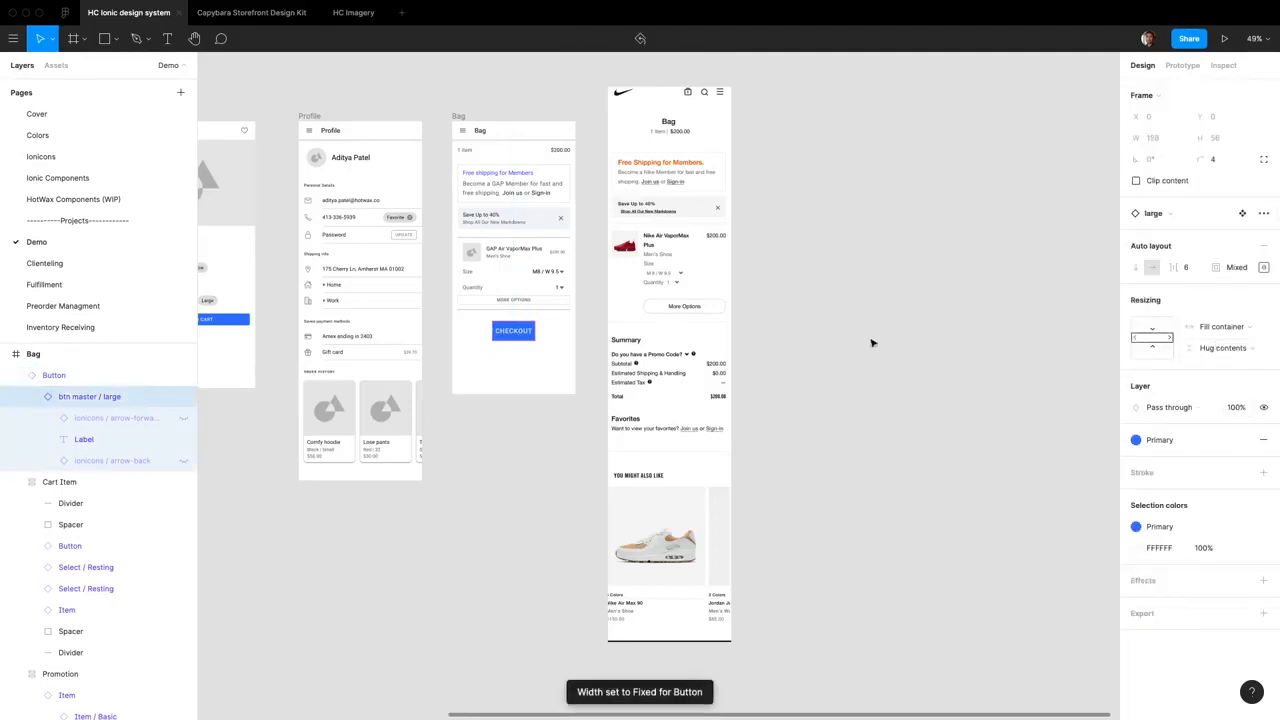
Set the Checkout button's width to 343 and centre it horizontally in the Bag frame.
click(52, 385)
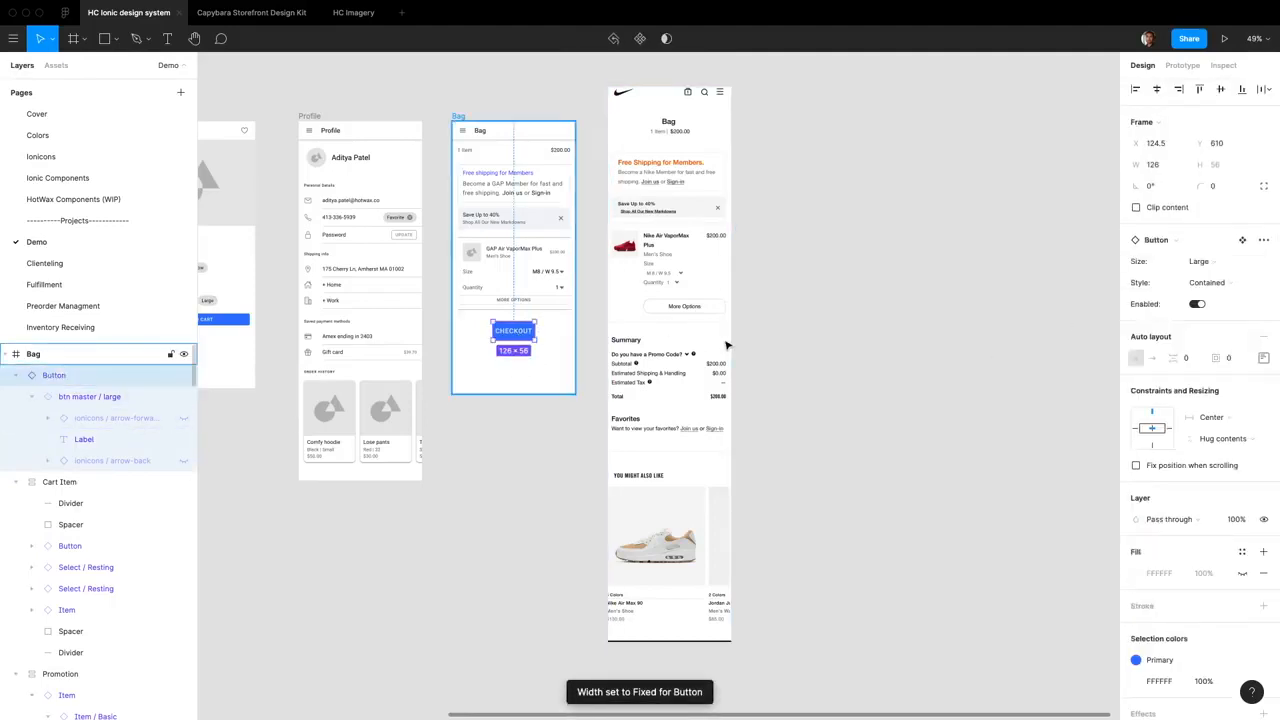
click(1164, 175)
text(343)
key(Return)
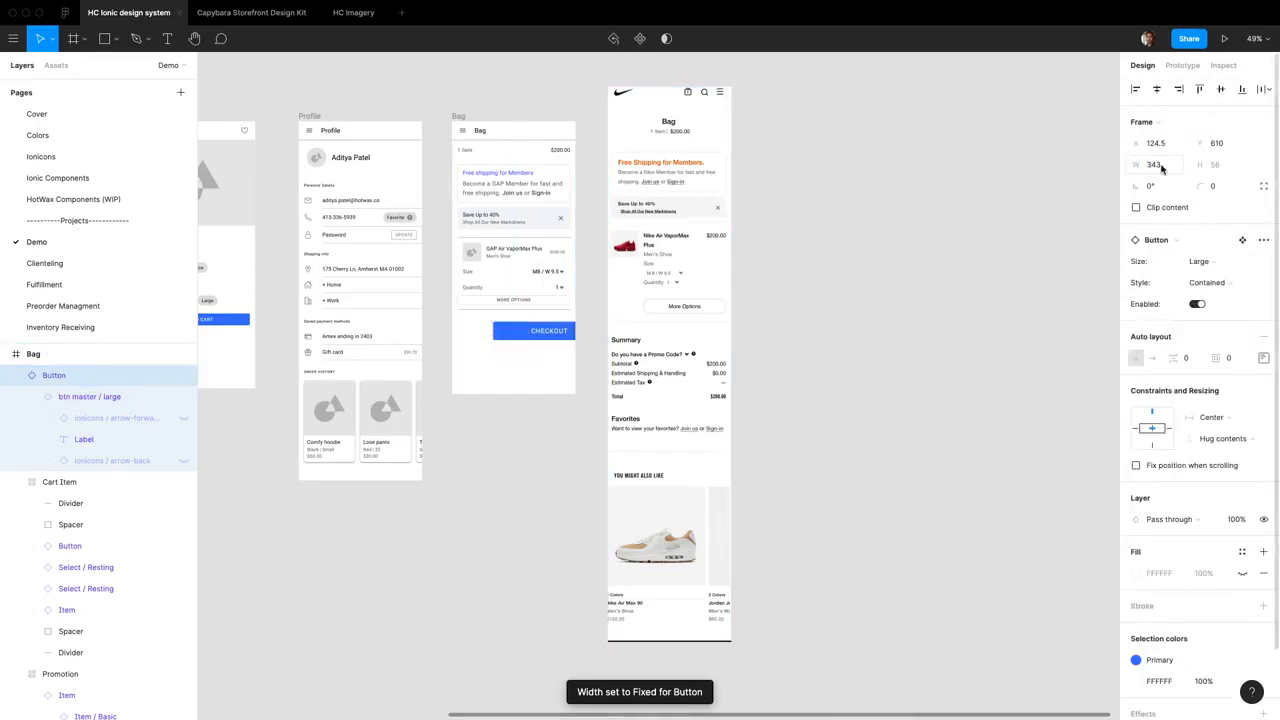
click(1157, 89)
click(843, 266)
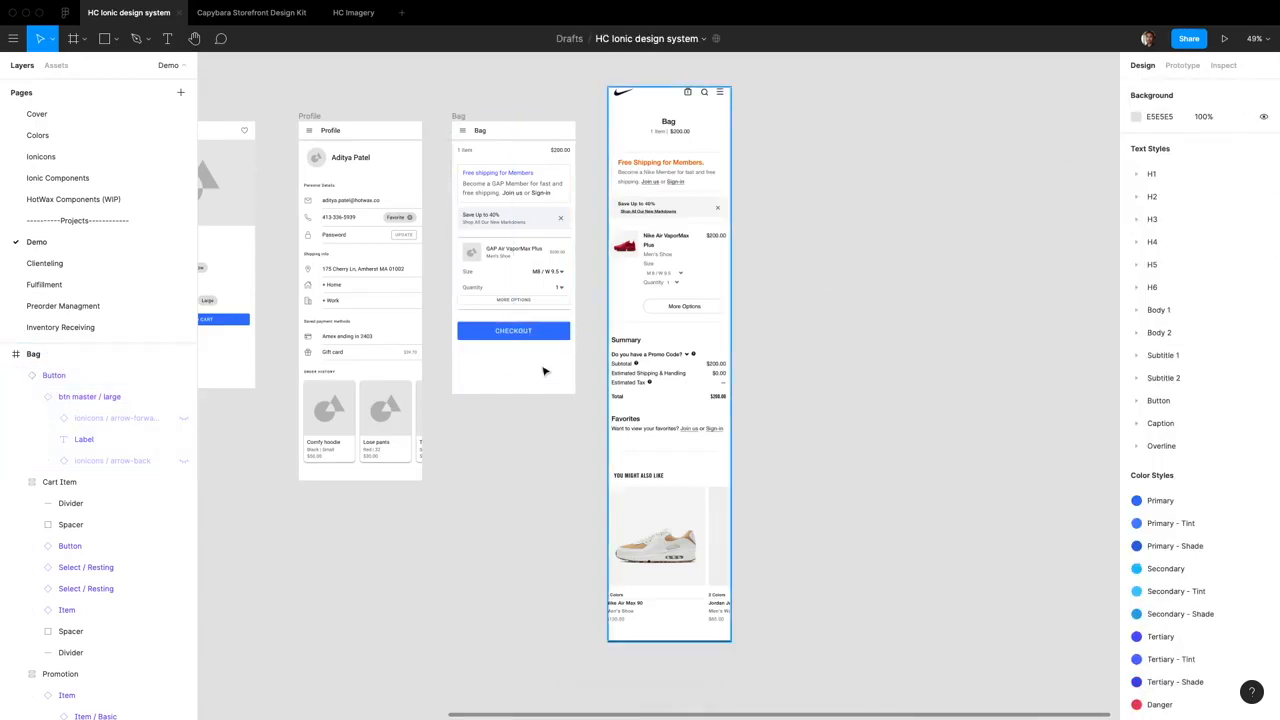
Move the Checkout button down and place a duplicate of the Cart Item between the original item and the button.
drag(515, 332, 520, 378)
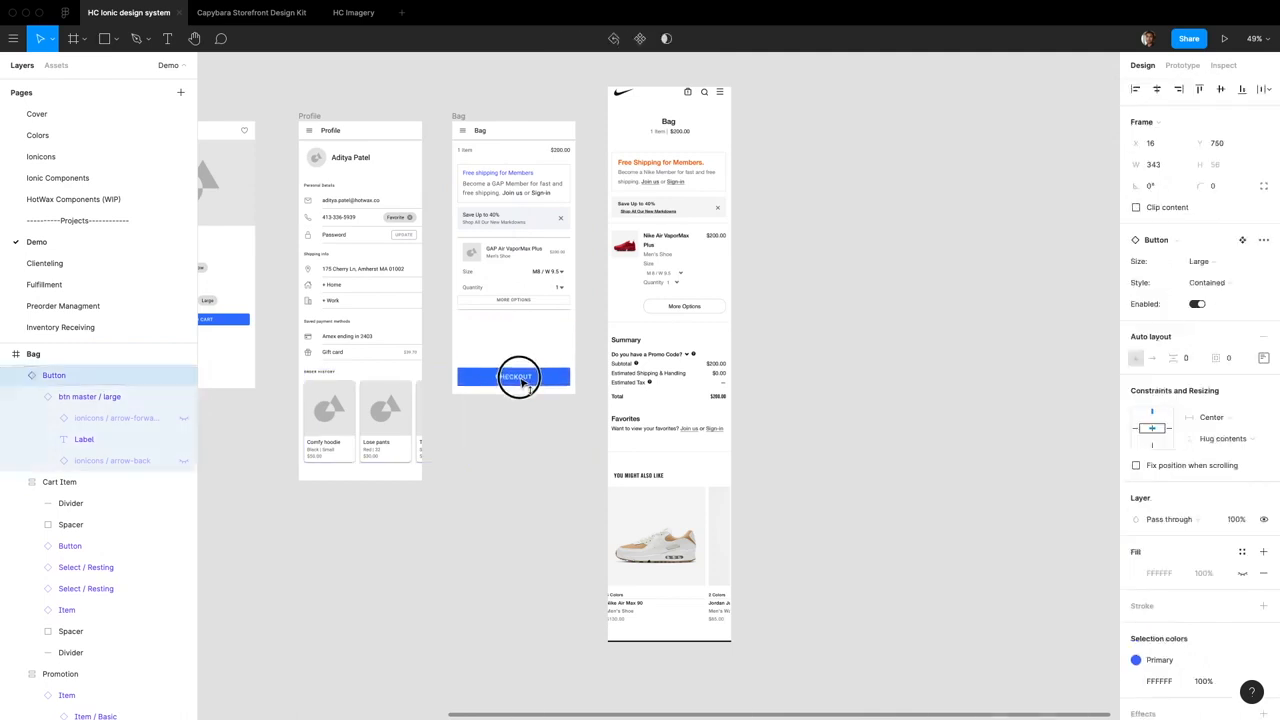
click(522, 265)
drag(523, 260, 519, 450)
Extend the Bag frame to a height of about 927 to fit both cart items and the Checkout button.
click(458, 116)
drag(526, 394, 521, 423)
click(458, 116)
scroll(516, 292, up, 5)
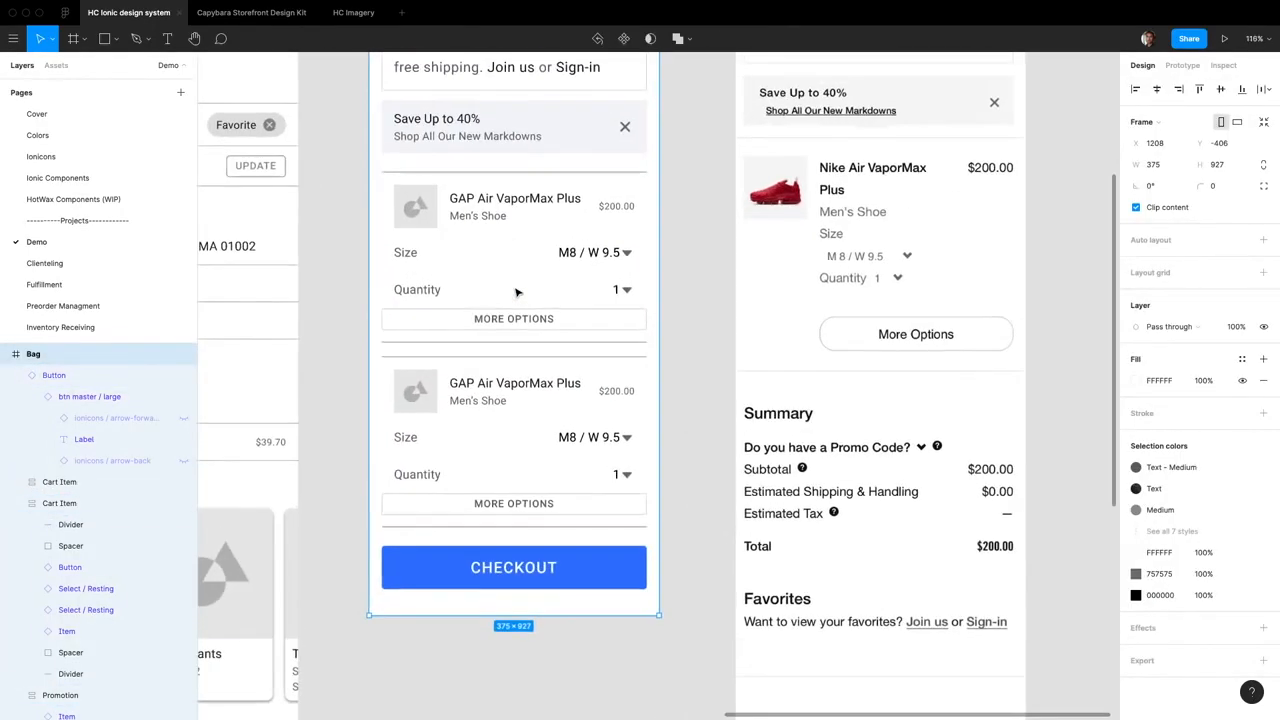
scroll(516, 292, down, 3)
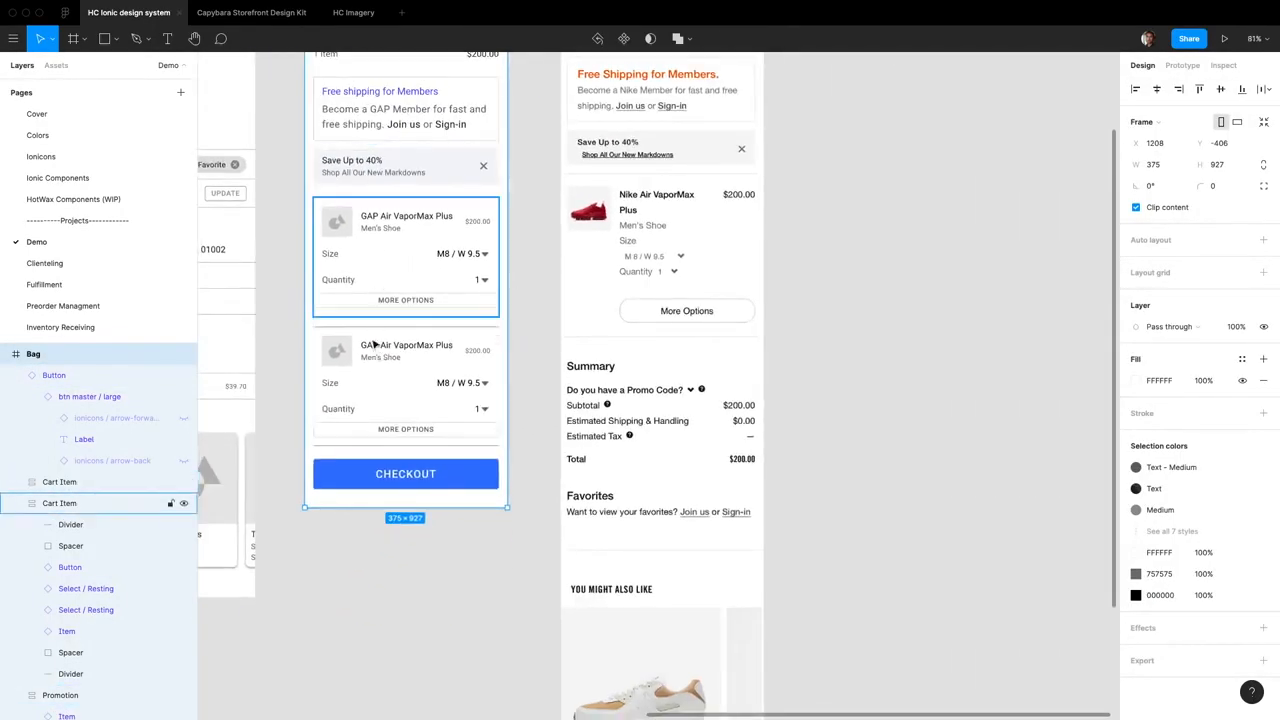
Move the second Cart Item and the Checkout button up together until the item sits flush against the first Cart Item.
click(392, 280)
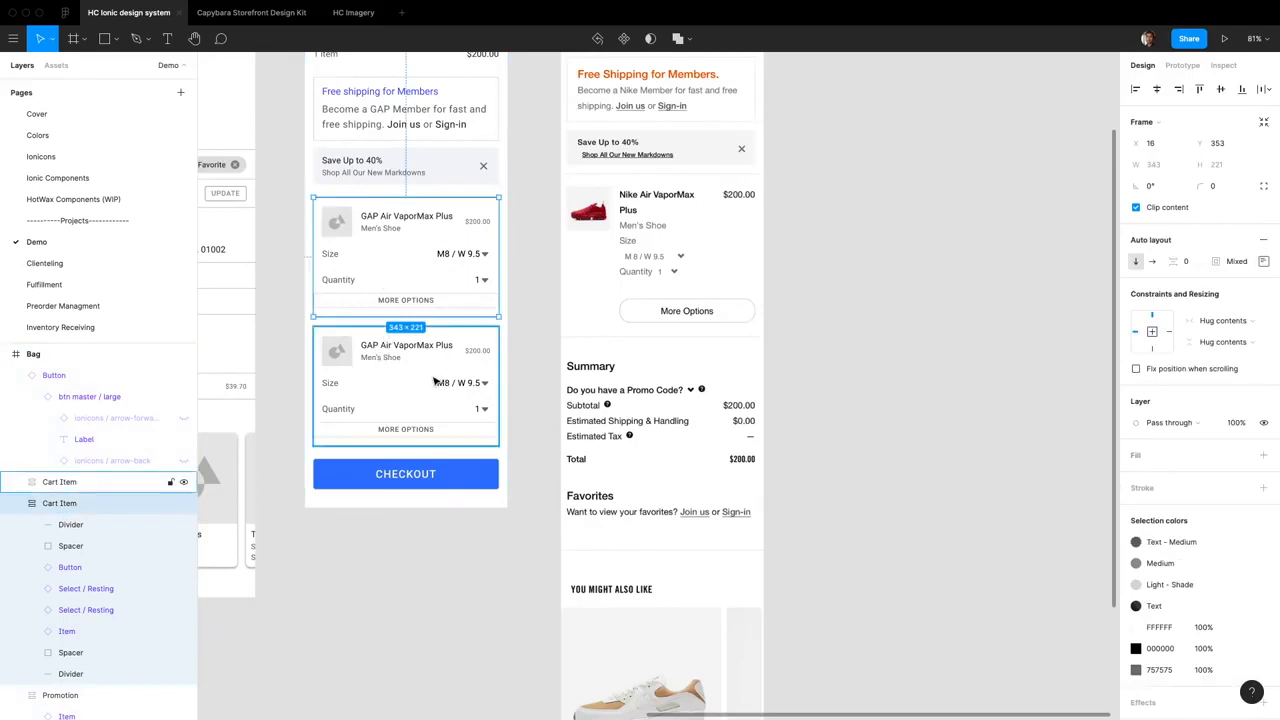
drag(566, 474, 441, 398)
key(super+z)
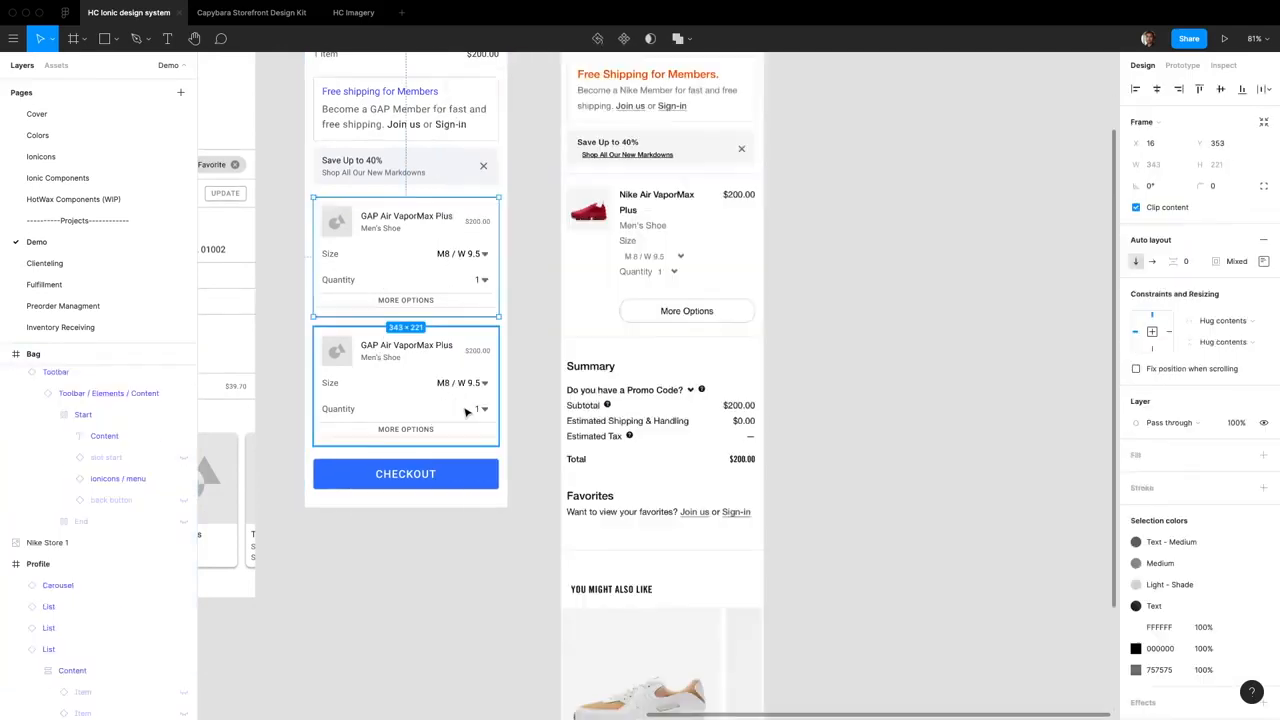
click(470, 474)
shift+click(420, 409)
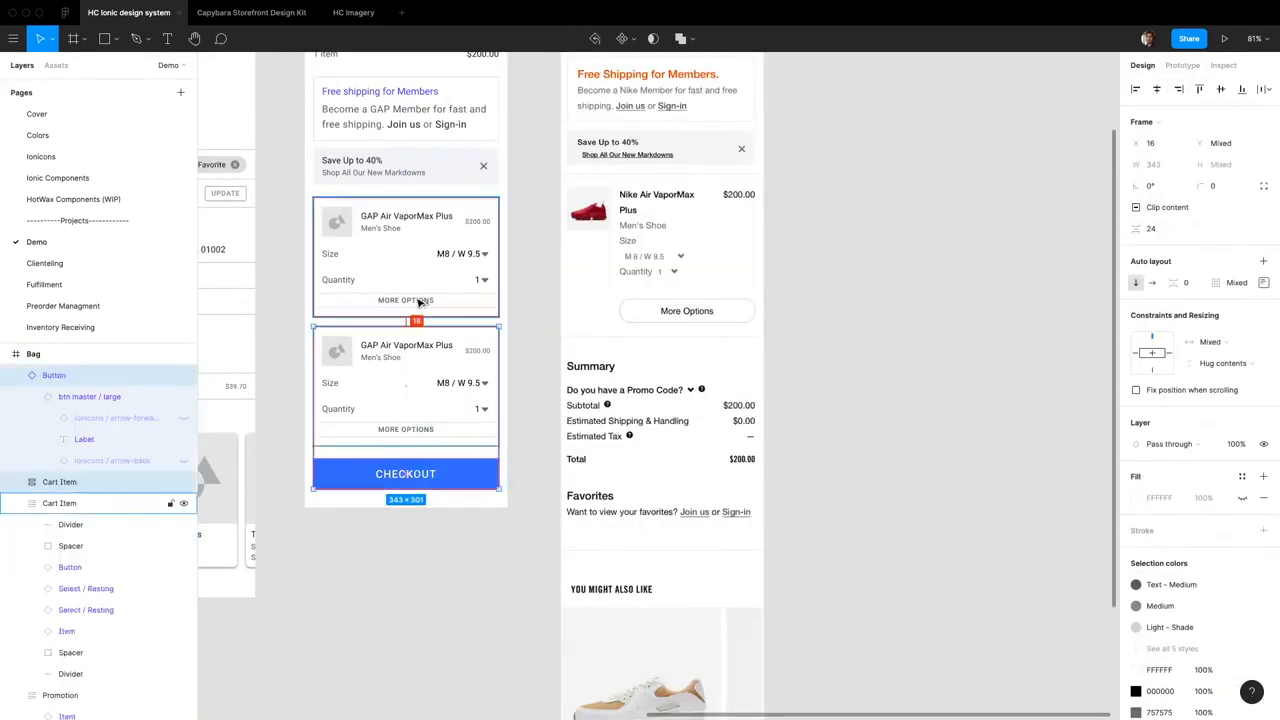
key(super+z)
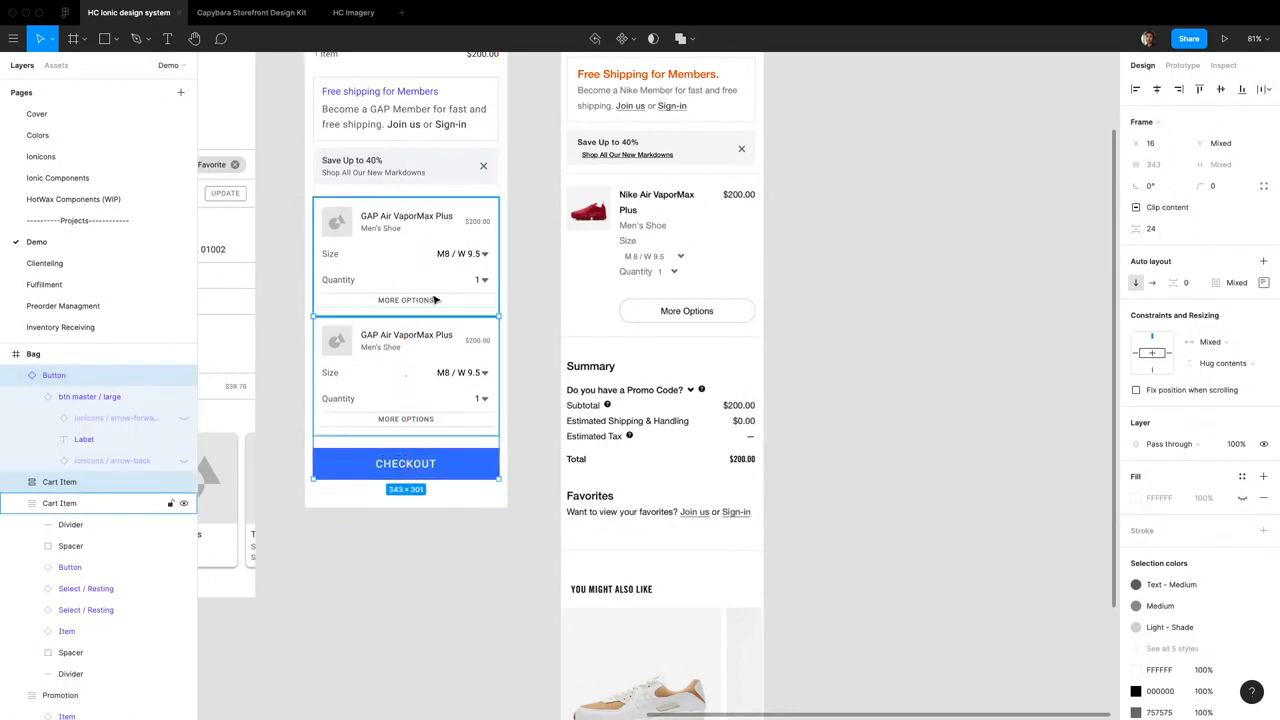
click(545, 308)
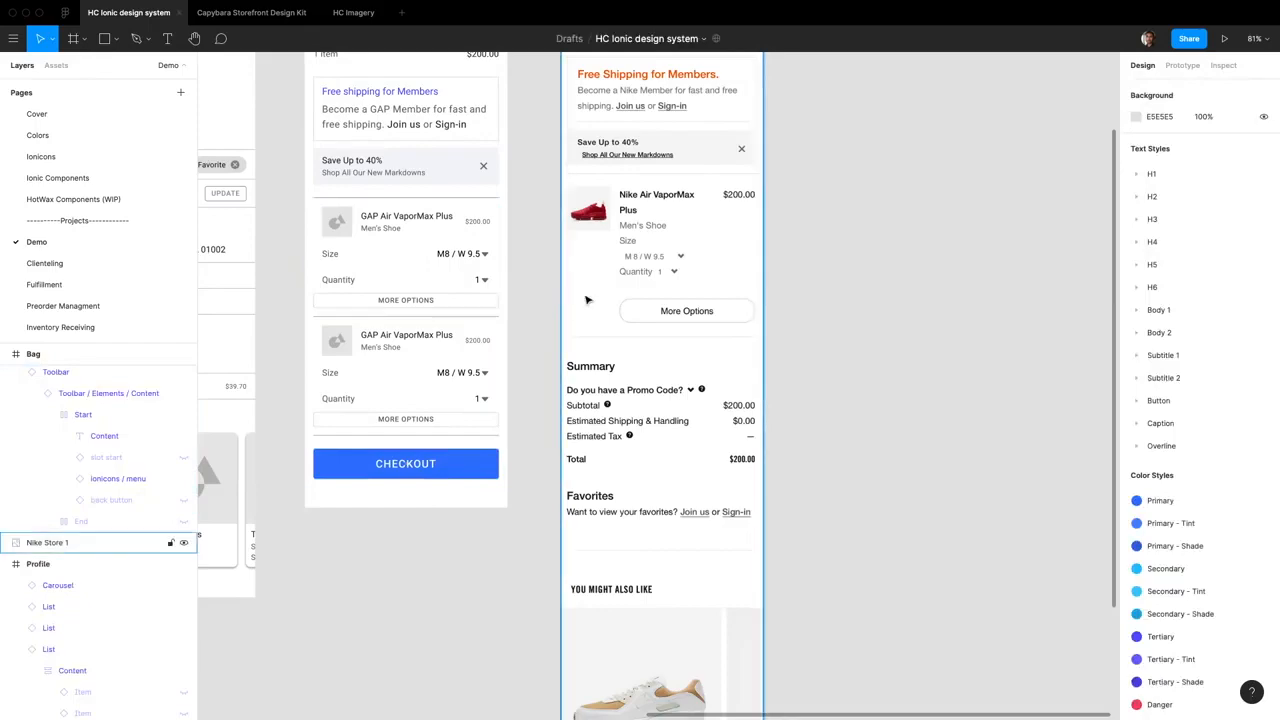
Compare the Bag frame's cart items and Checkout button with the Nike Store reference.
scroll(540, 318, down, 5)
scroll(538, 318, down, 3)
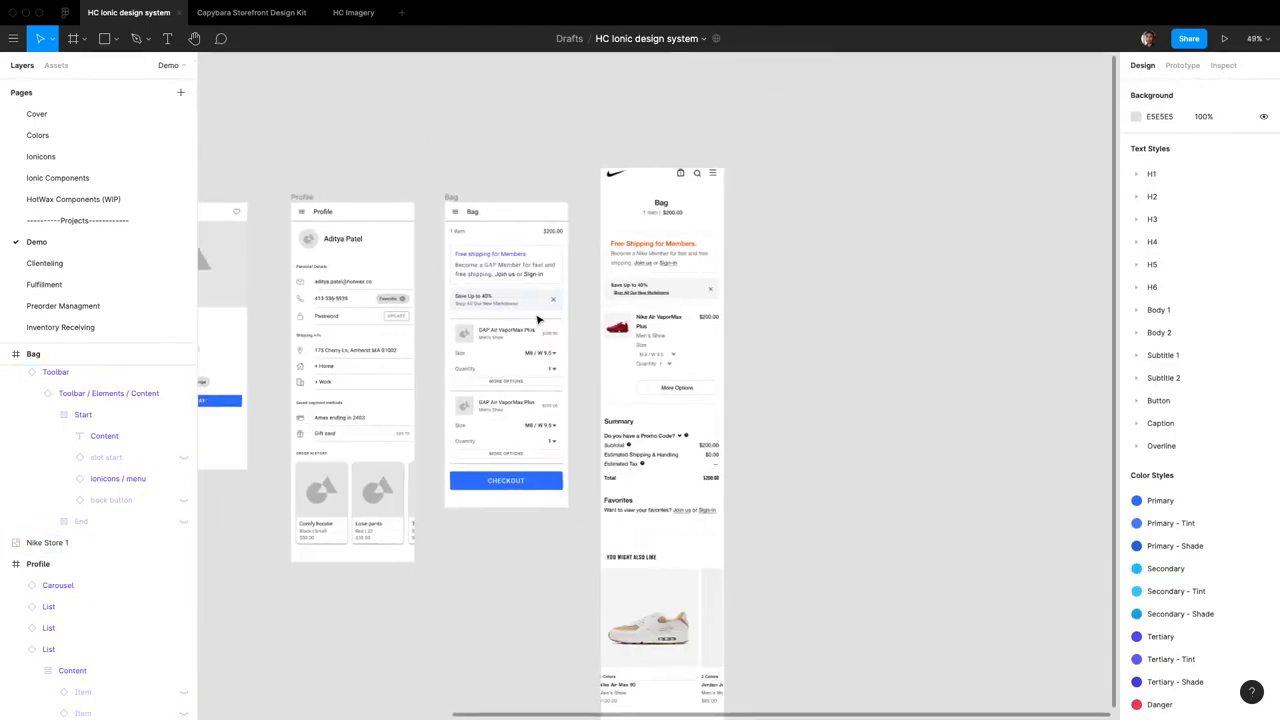
scroll(580, 320, right, 3)
scroll(615, 322, left, 3)
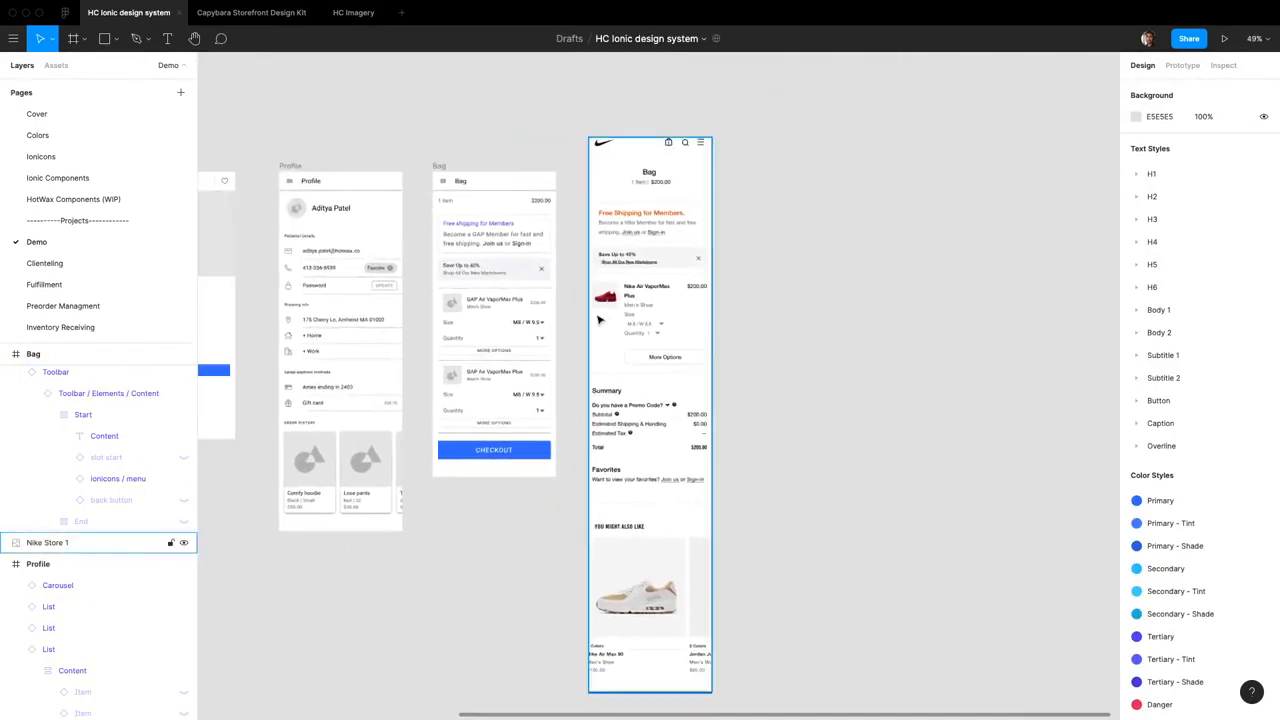
scroll(605, 320, up, 6)
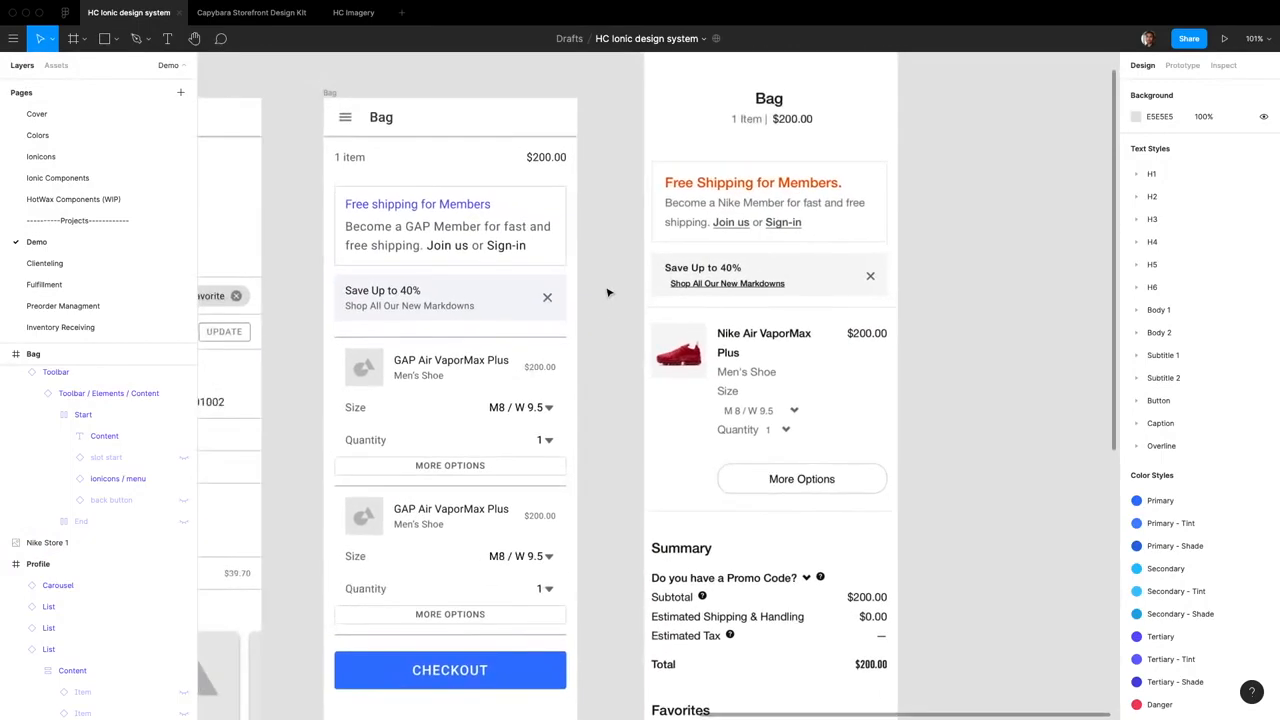
scroll(600, 310, down, 2)
scroll(600, 310, right, 2)
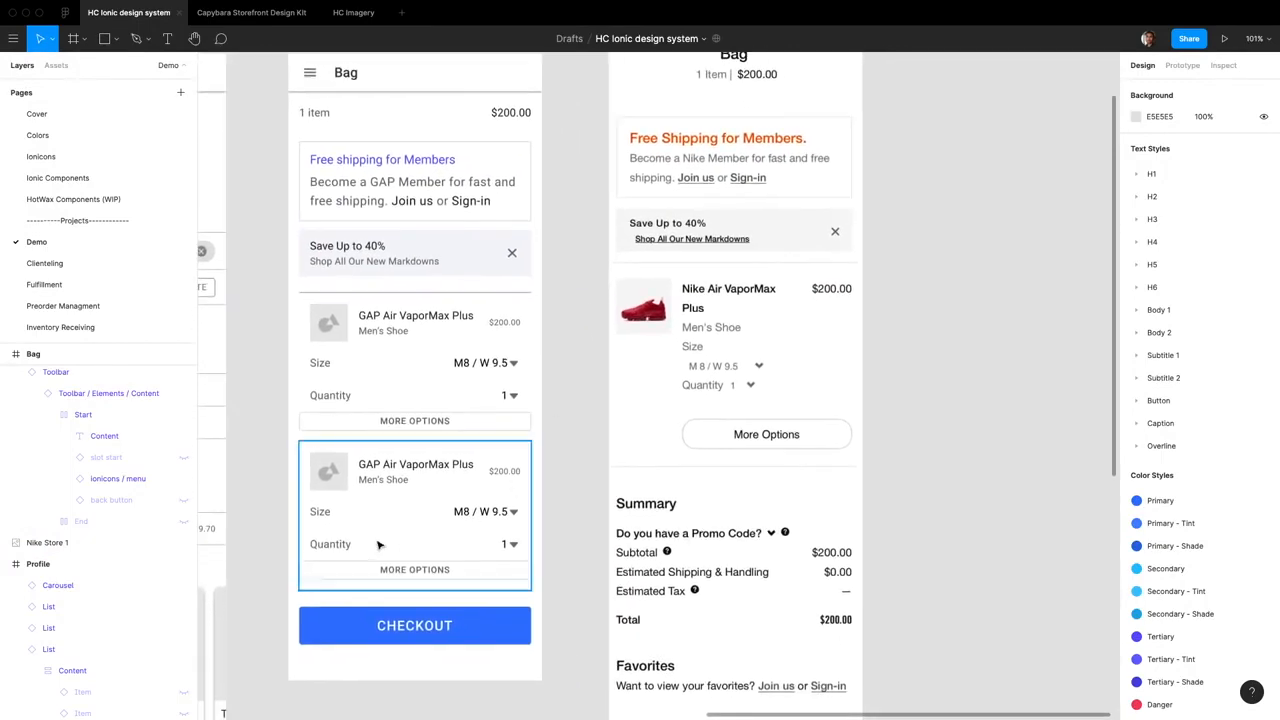